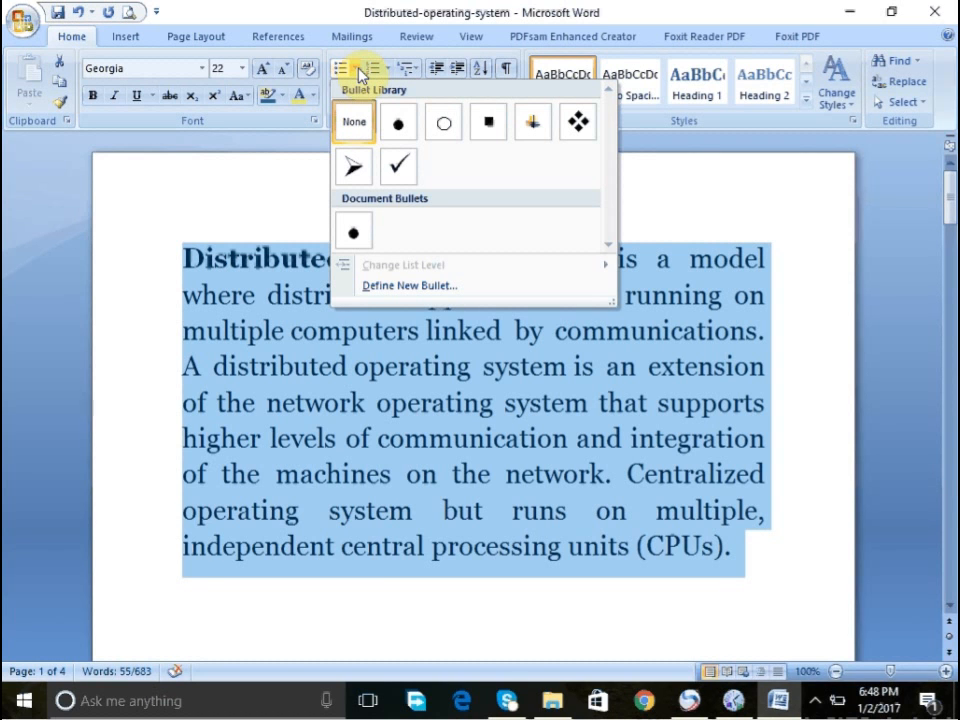
# - Apply filled round bullets to the selected paragraph and start a new bulleted line after it
pyautogui.click(398, 122)
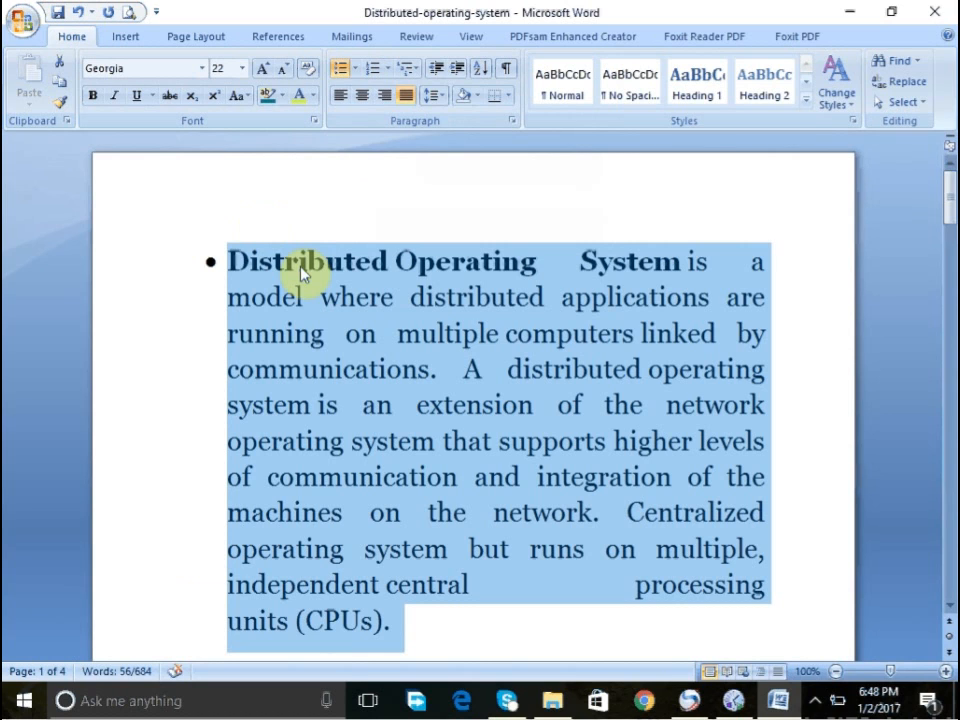
pyautogui.click(419, 621)
pyautogui.press('Return')
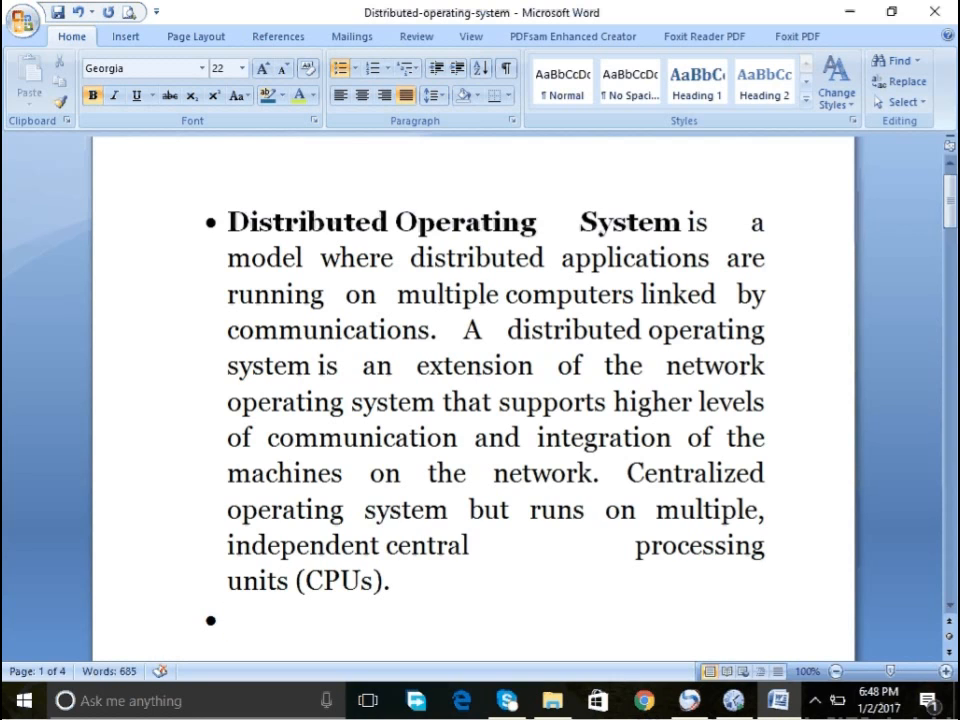
pyautogui.click(388, 68)
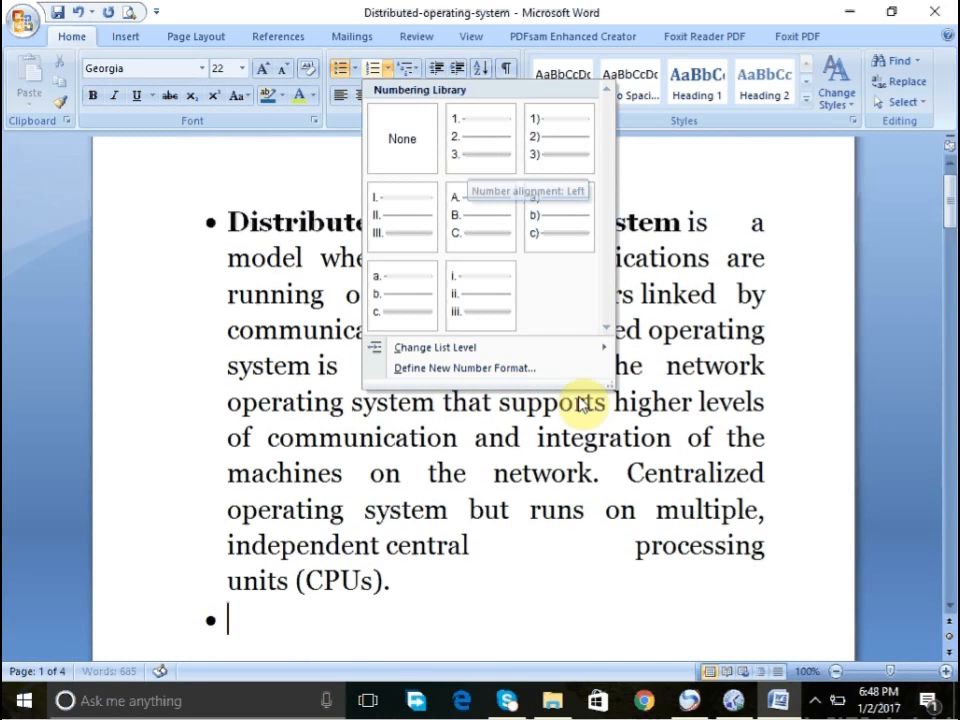
pyautogui.click(550, 560)
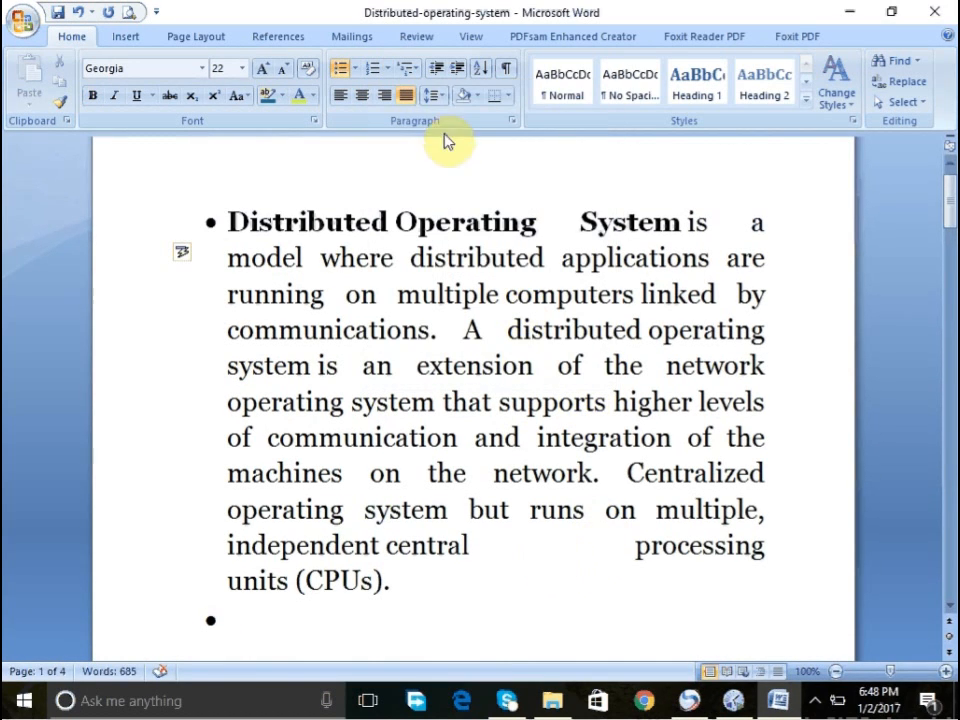
pyautogui.click(436, 96)
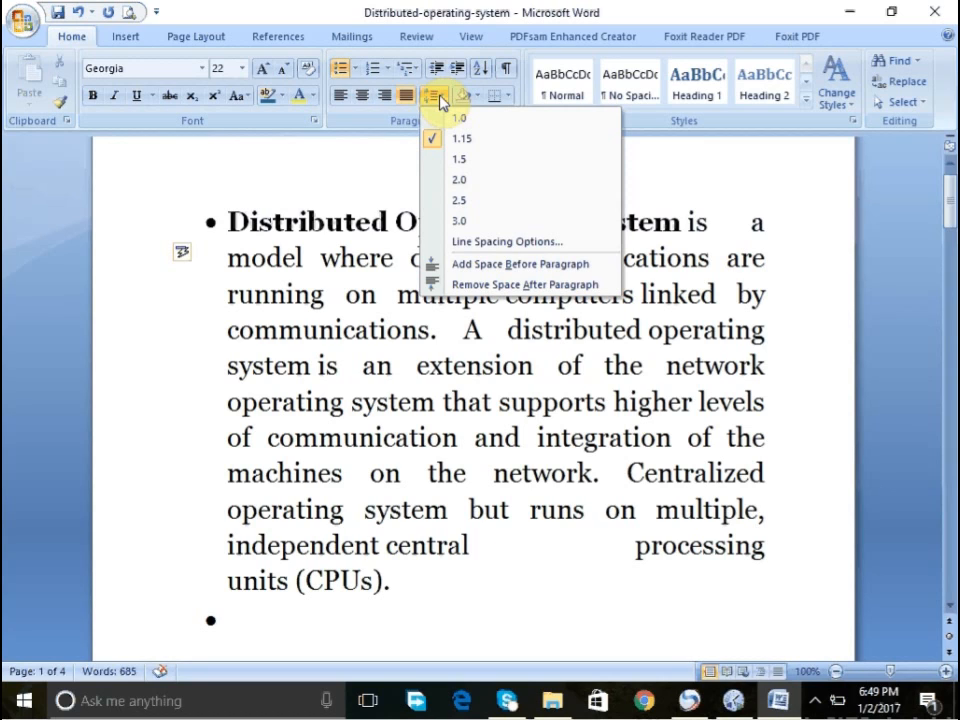
pyautogui.click(360, 368)
# - Undo the new bulleted line and the bullet formatting
pyautogui.hotkey('ctrl', 'z')
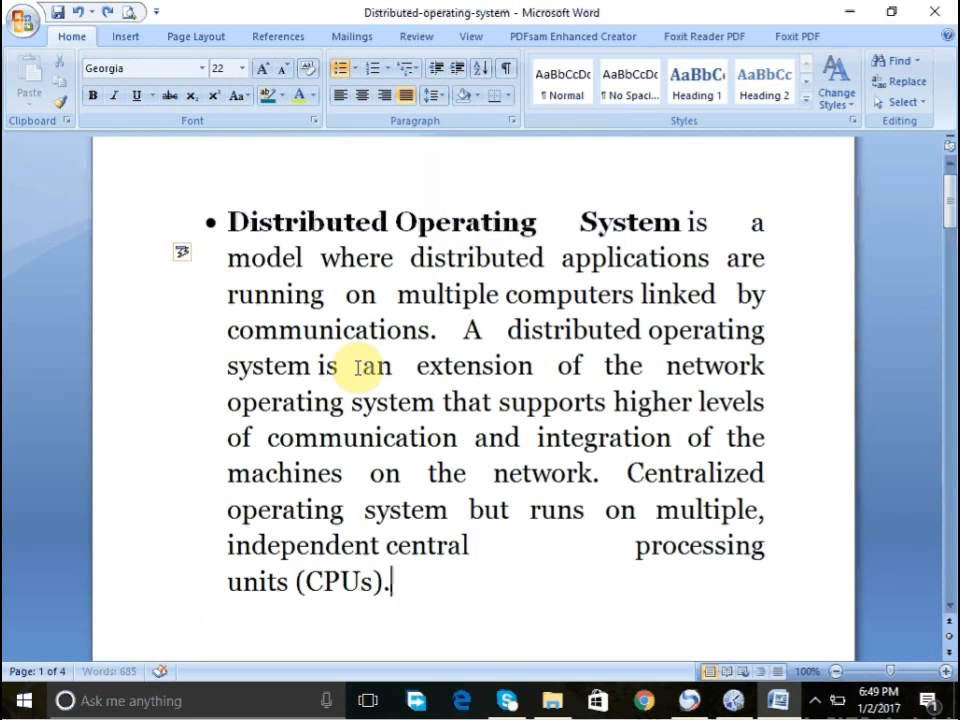
pyautogui.hotkey('ctrl', 'z')
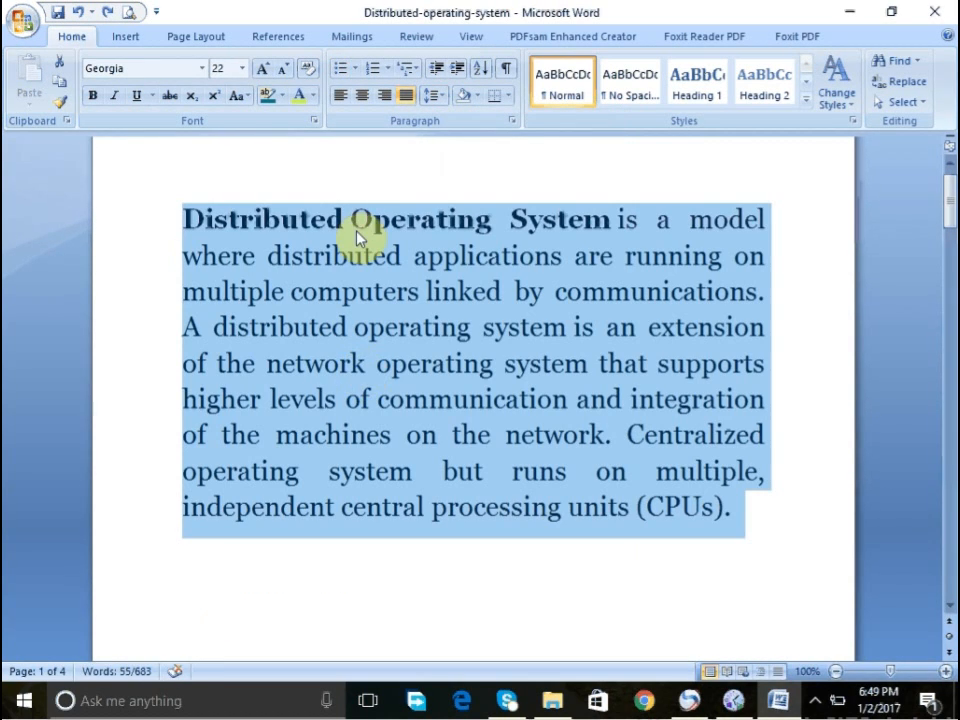
# - Try single line spacing, then set the selected paragraph's line spacing to 1.5
pyautogui.click(434, 94)
pyautogui.click(452, 118)
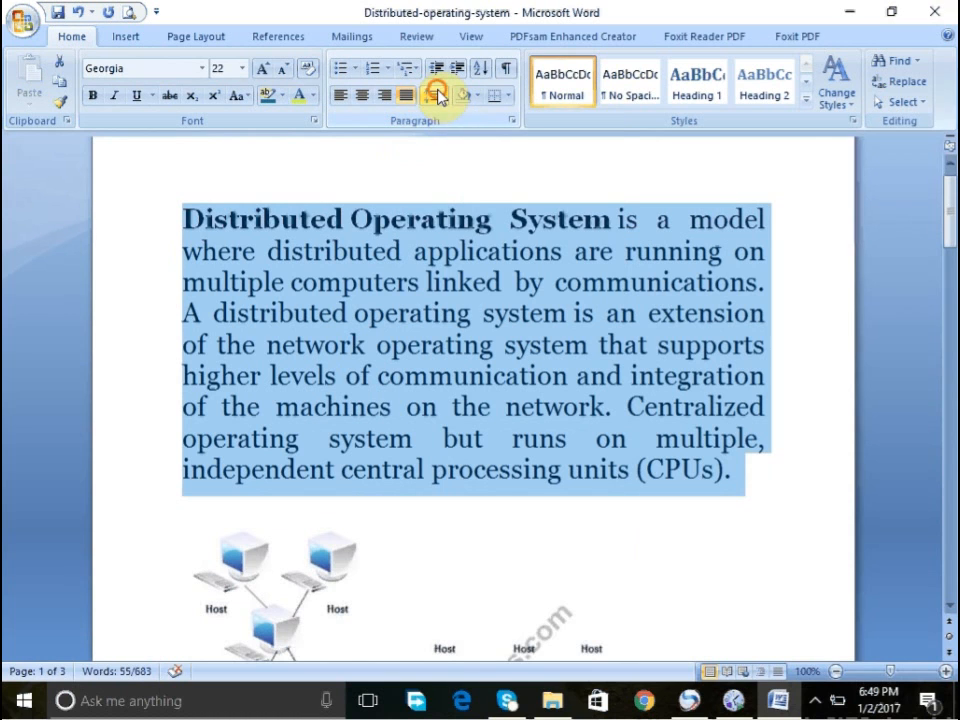
pyautogui.click(434, 94)
pyautogui.click(452, 160)
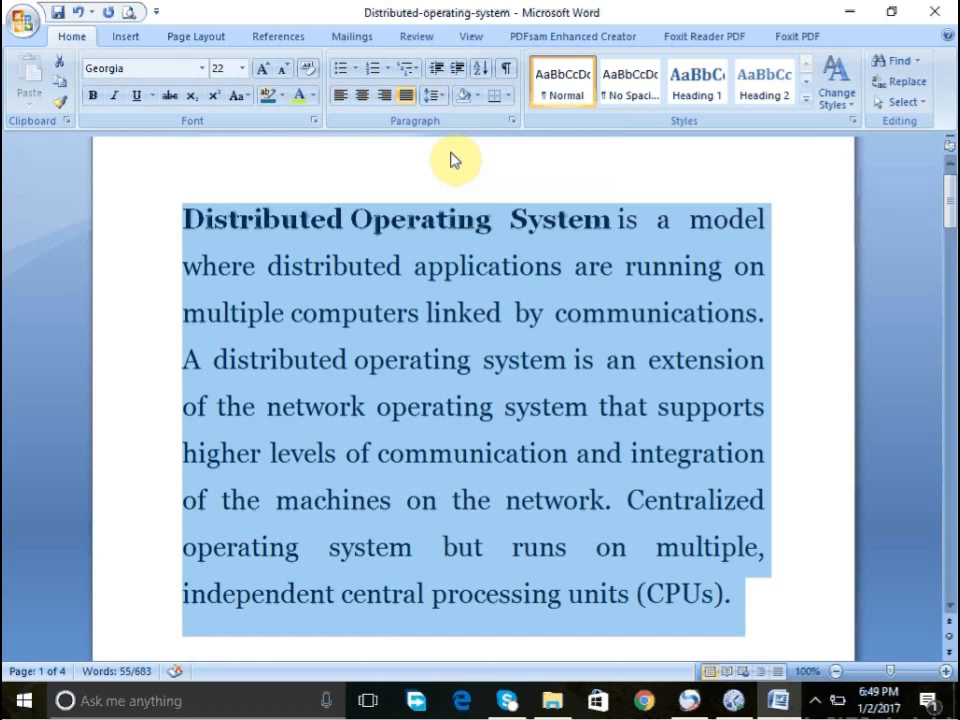
# - Add space before the paragraph and remove it again
pyautogui.click(434, 95)
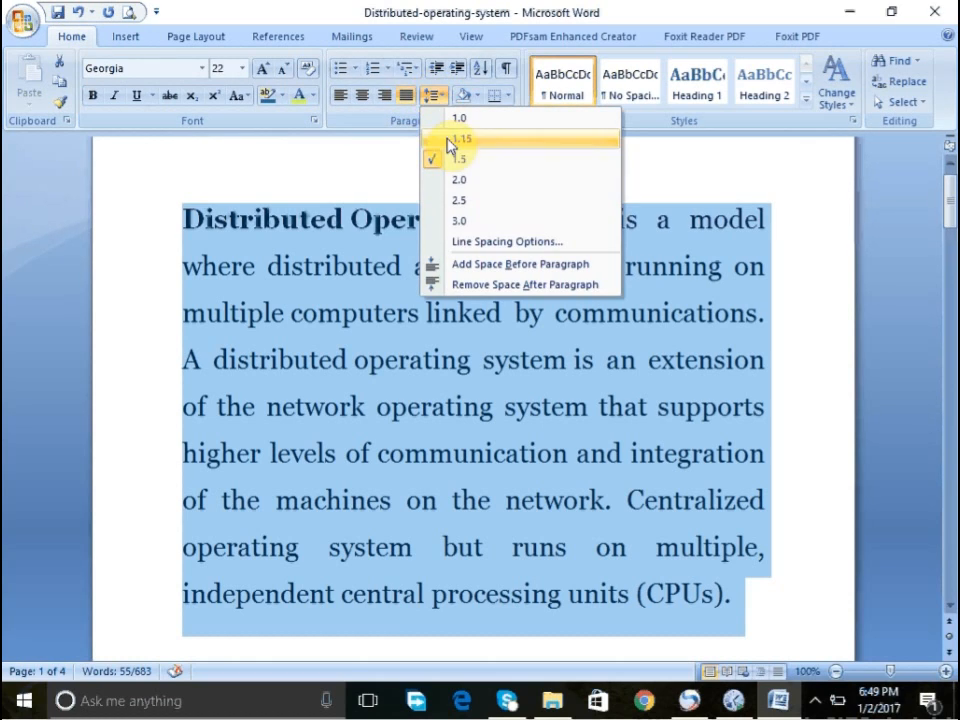
pyautogui.click(484, 265)
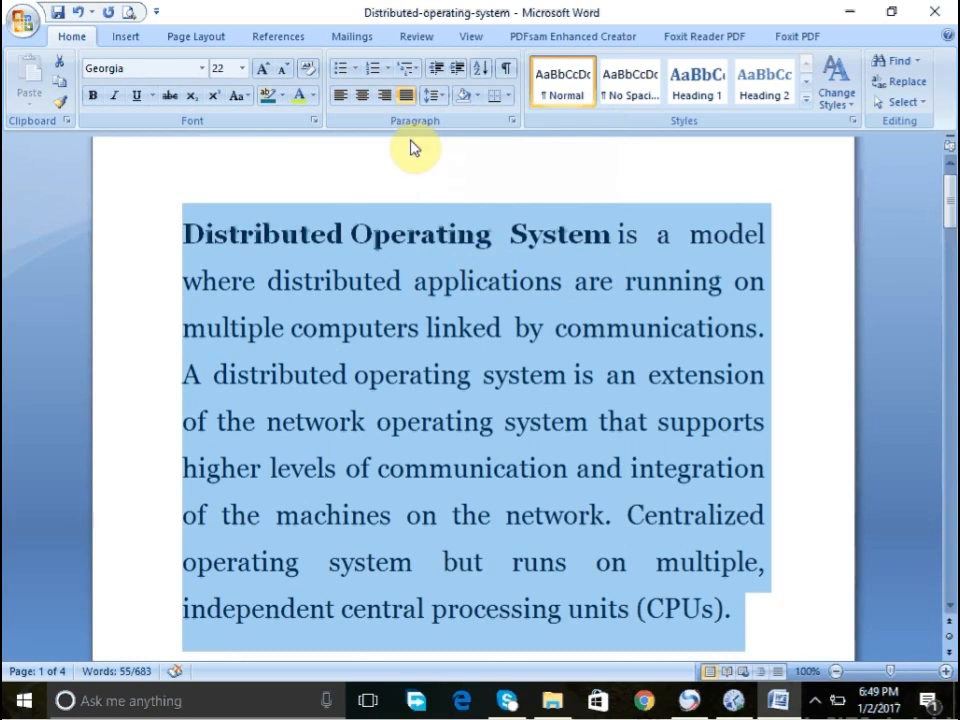
pyautogui.click(438, 96)
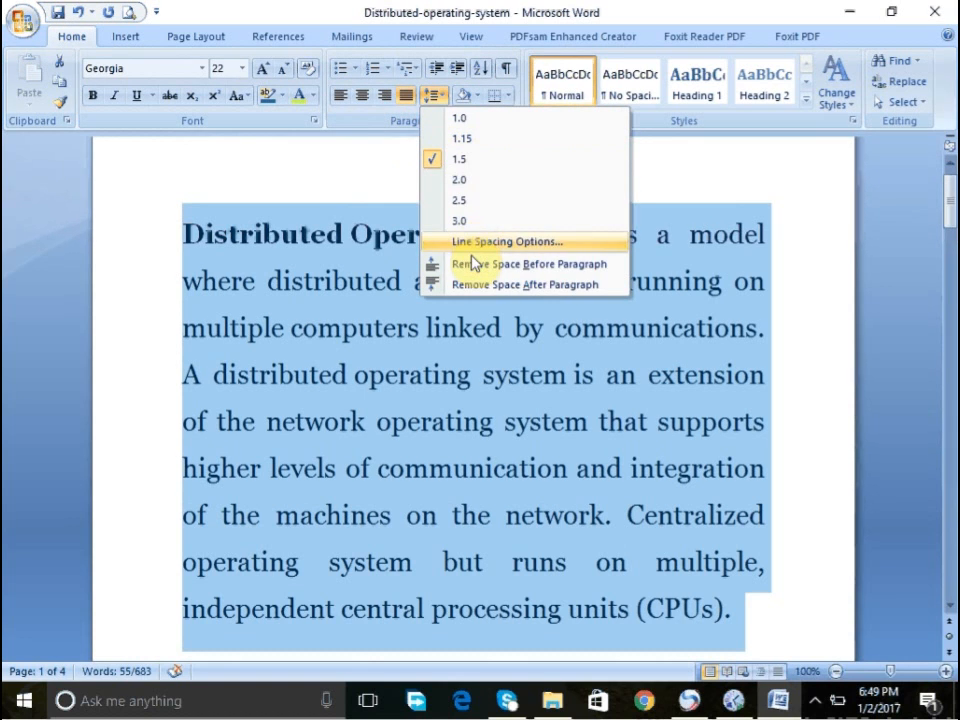
pyautogui.click(441, 263)
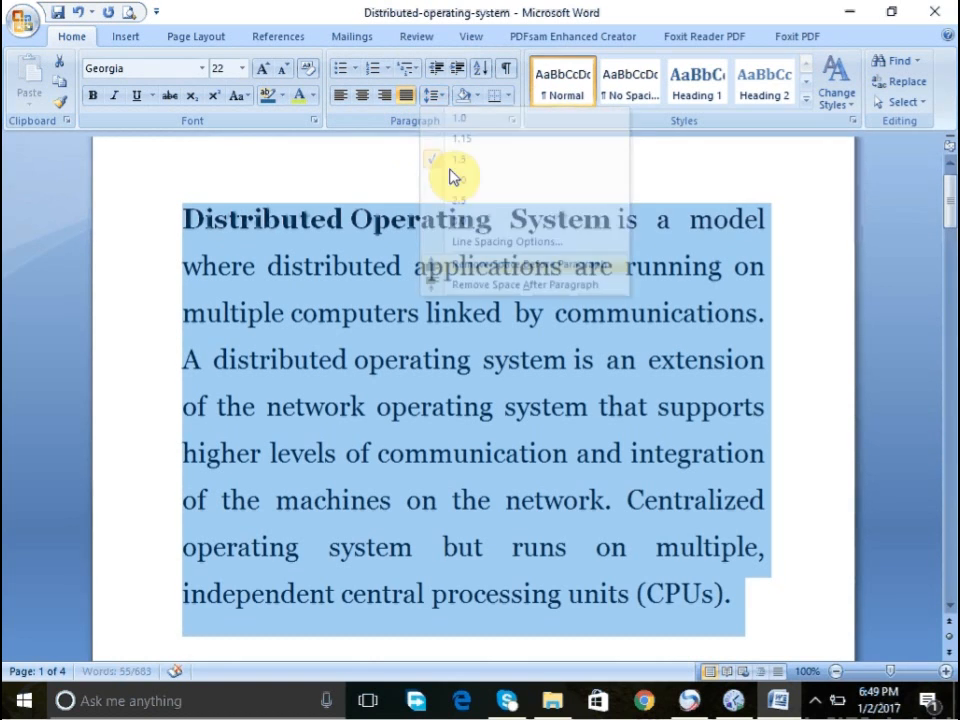
# - Remove the space after the selected paragraph
pyautogui.click(438, 96)
pyautogui.click(486, 287)
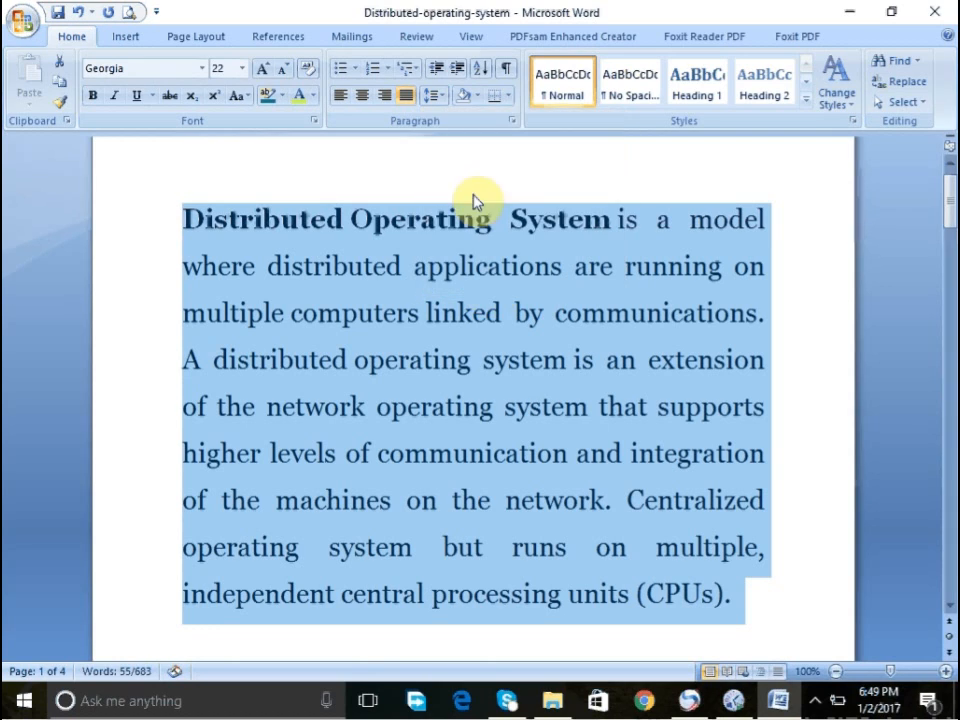
# - Open the Paragraph line spacing options and examine the alignment and outline level choices
pyautogui.click(433, 97)
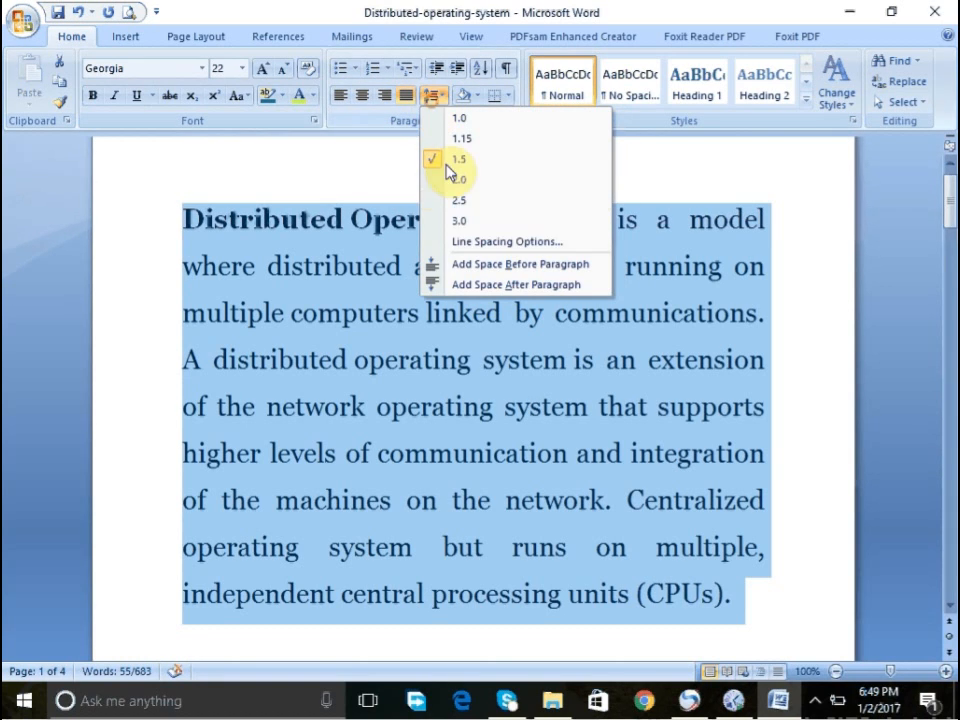
pyautogui.click(474, 244)
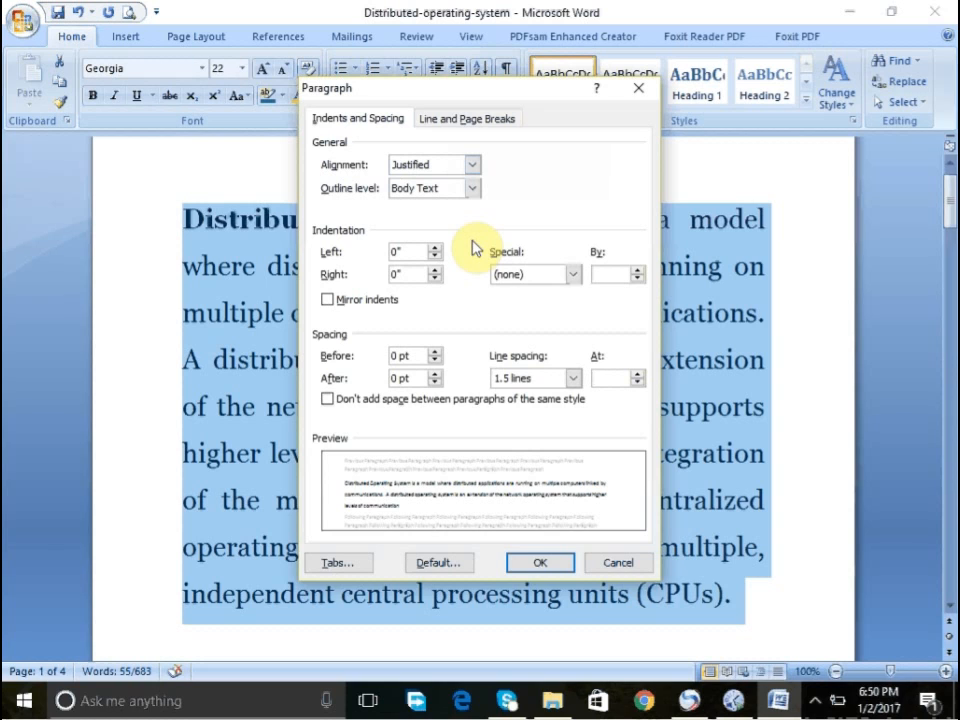
pyautogui.click(474, 168)
pyautogui.click(474, 170)
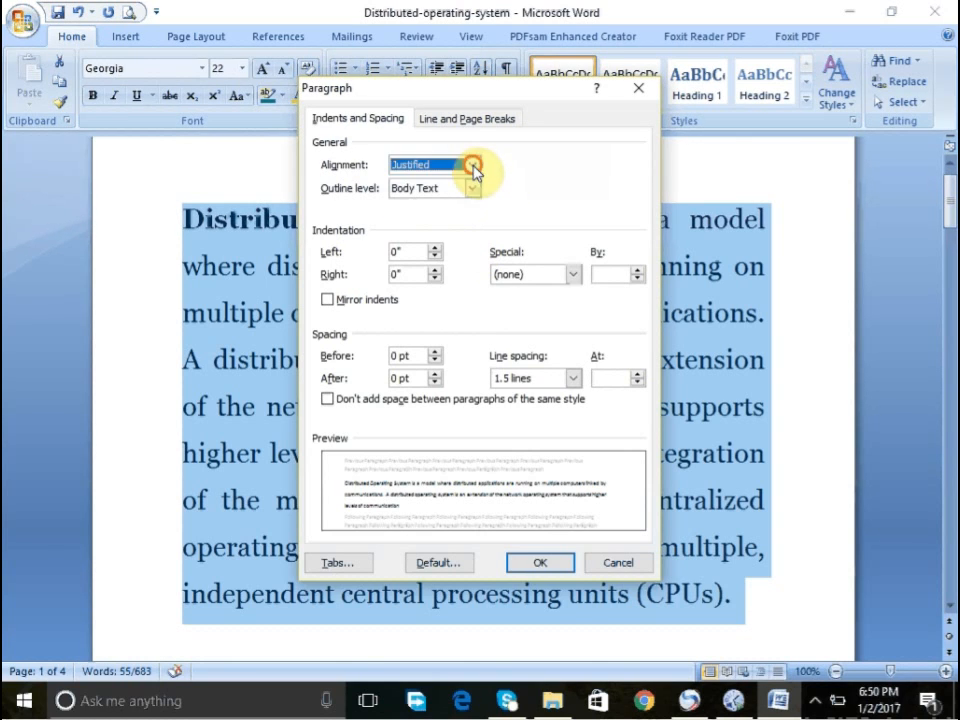
pyautogui.click(472, 192)
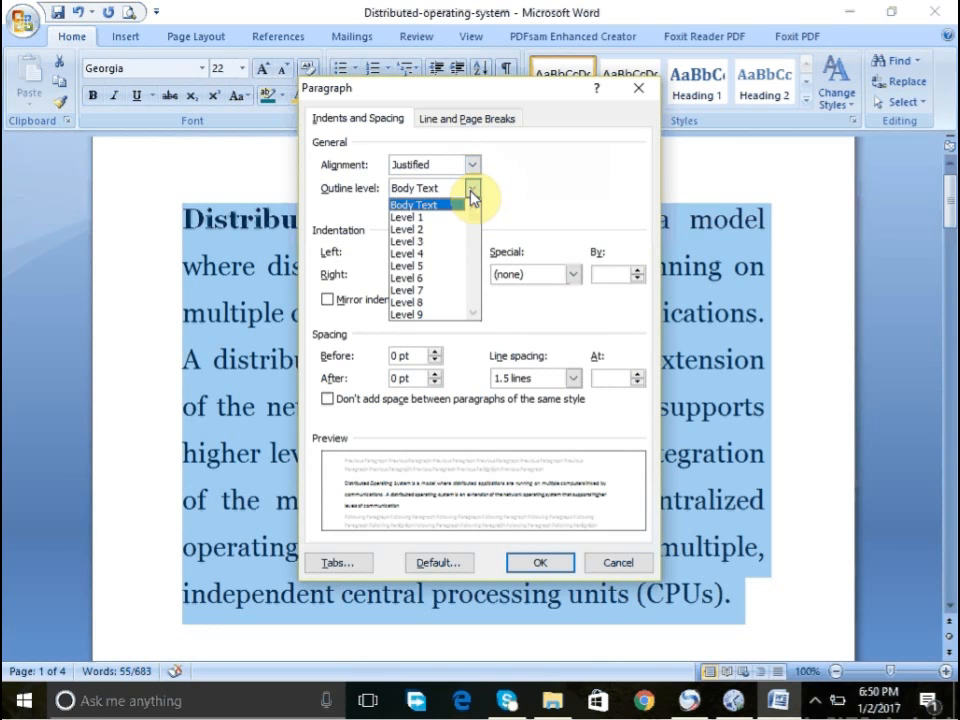
pyautogui.click(470, 190)
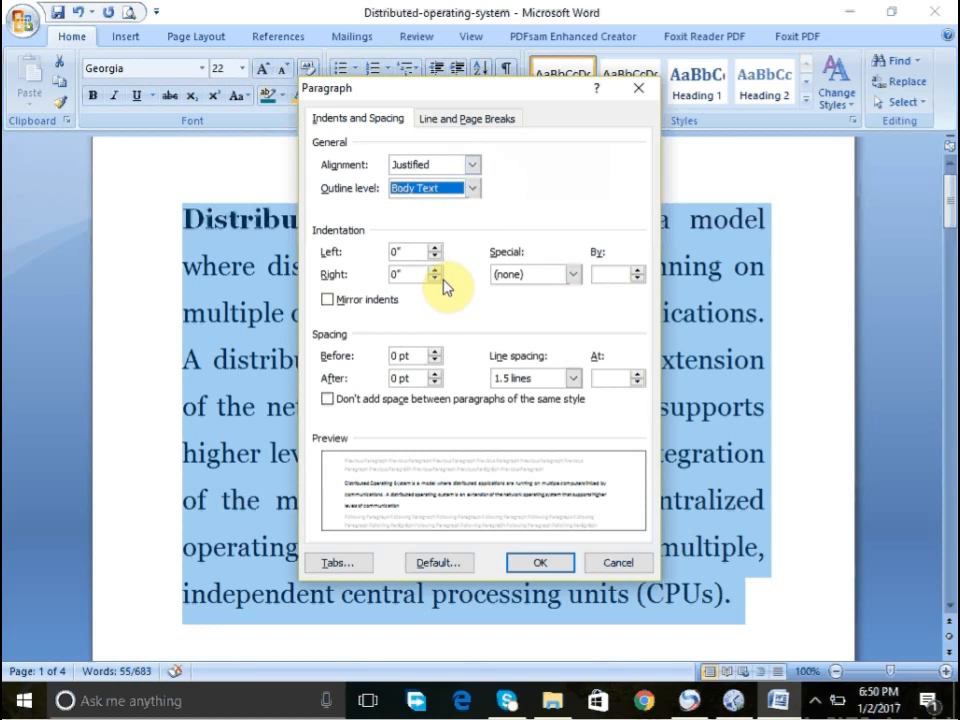
# - Set the paragraph's line spacing to Multiple at 1.25 and apply the dialog
pyautogui.click(573, 378)
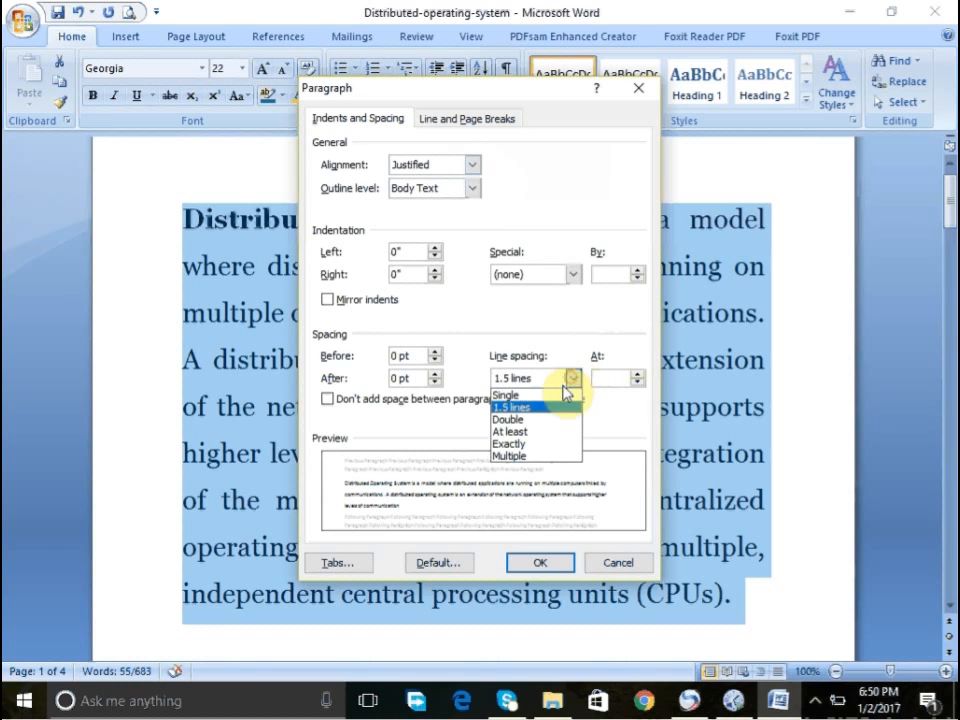
pyautogui.click(537, 420)
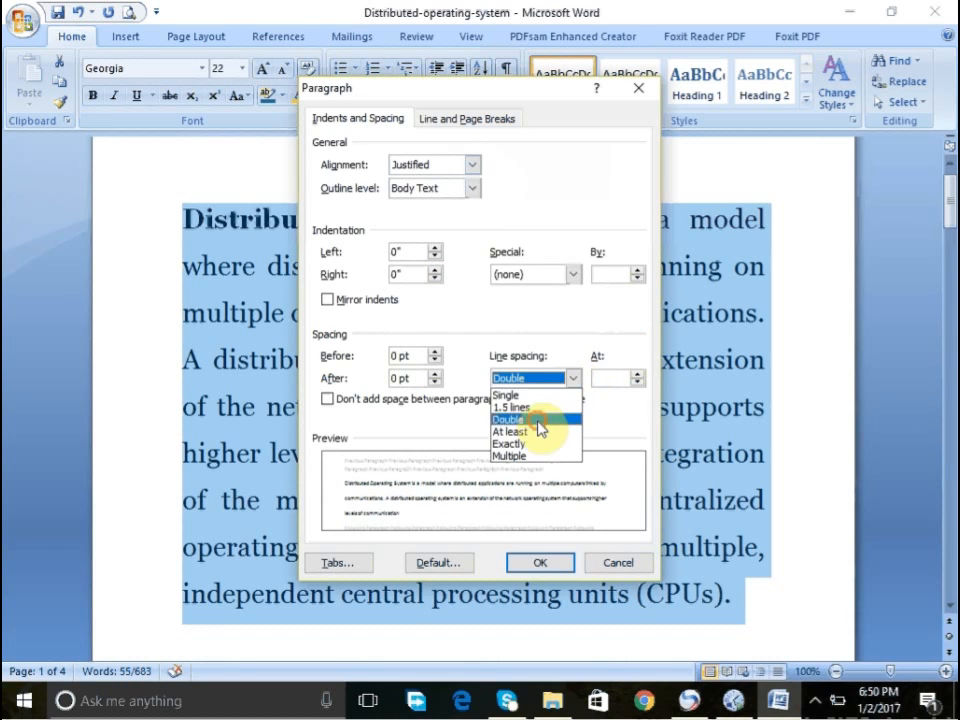
pyautogui.click(573, 379)
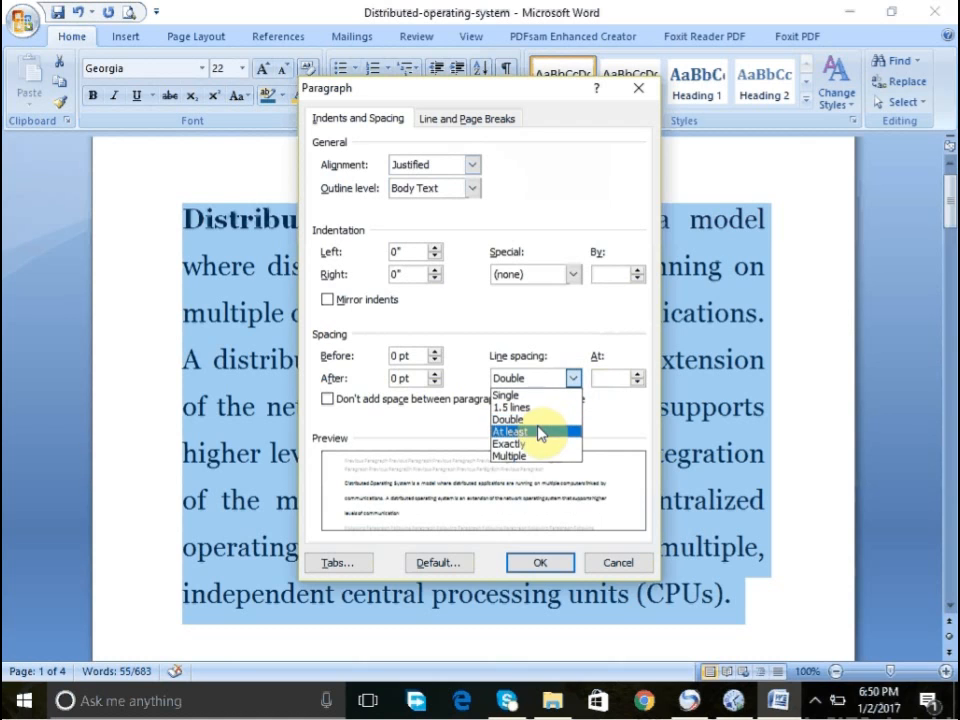
pyautogui.click(520, 456)
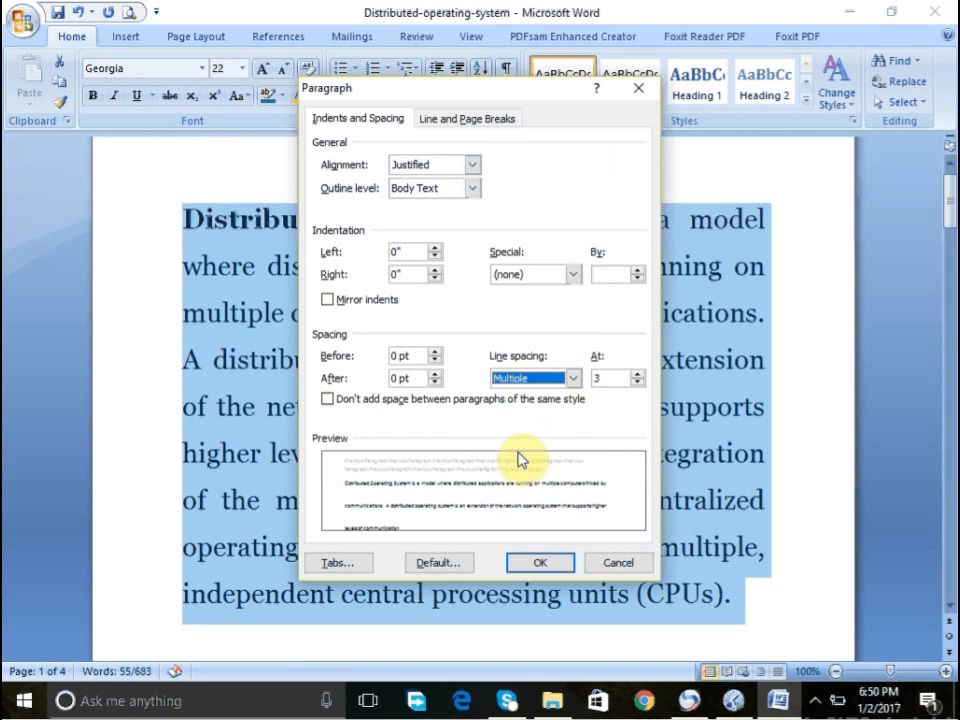
pyautogui.click(614, 378)
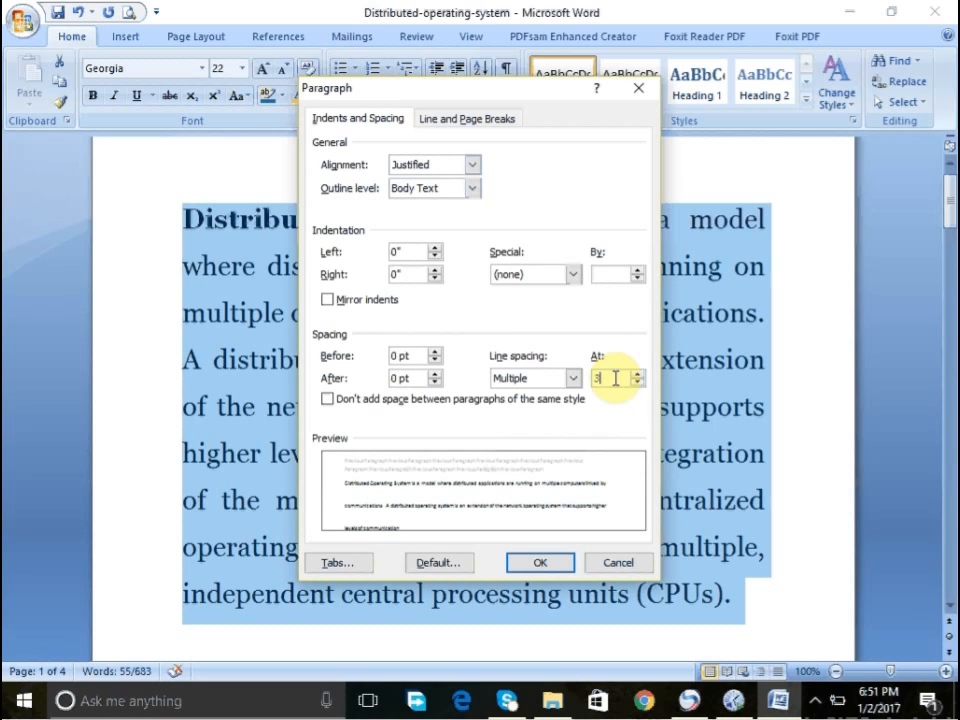
pyautogui.press('BackSpace')
pyautogui.write('1.25')
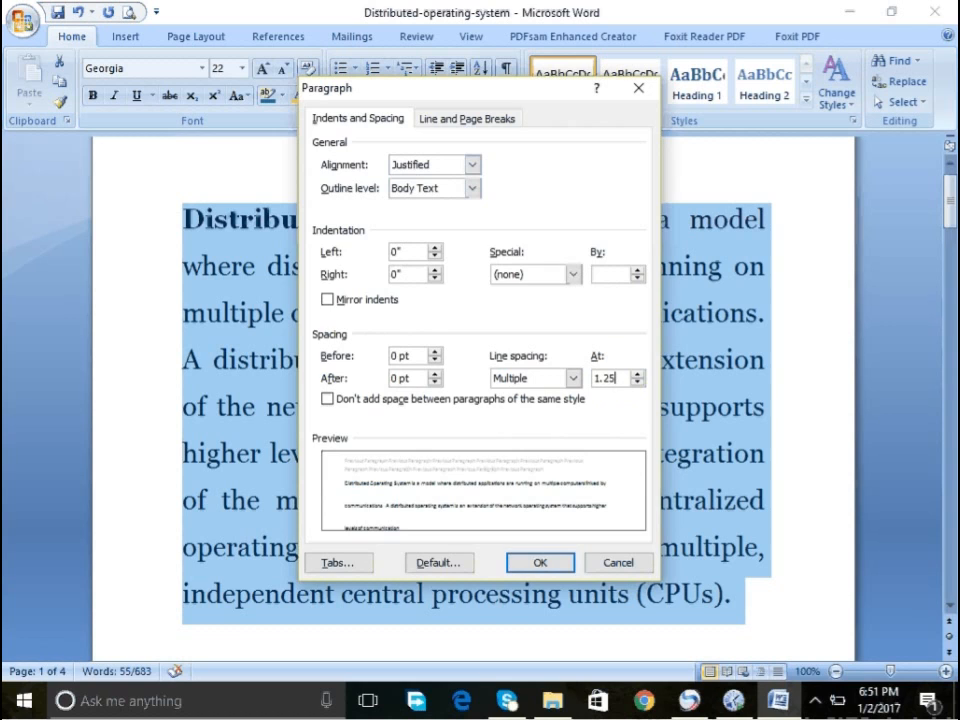
pyautogui.press('Return')
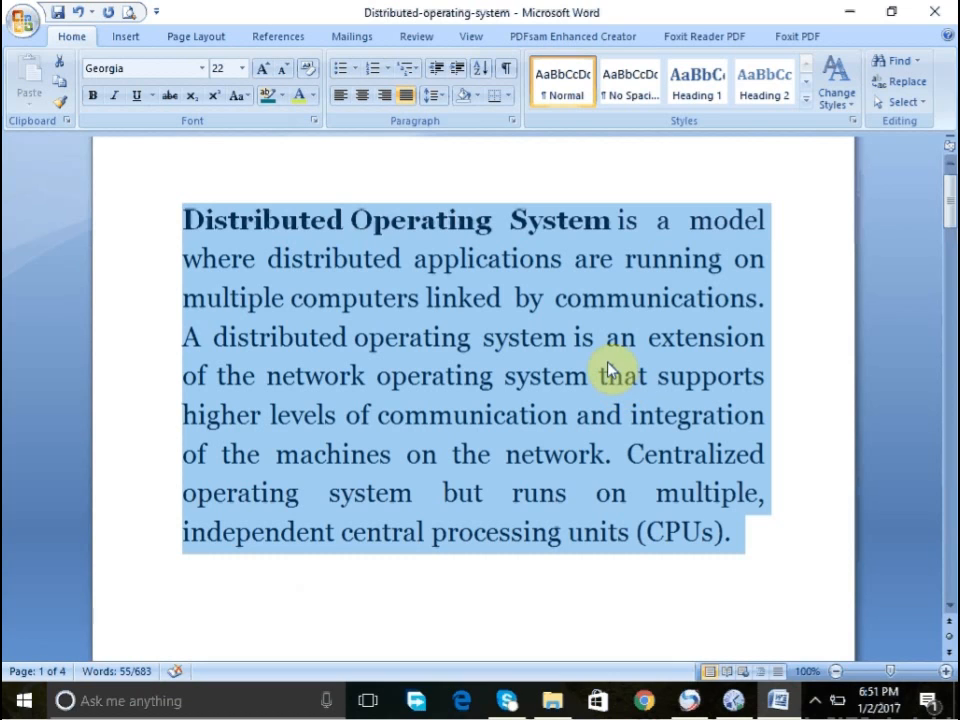
pyautogui.click(510, 96)
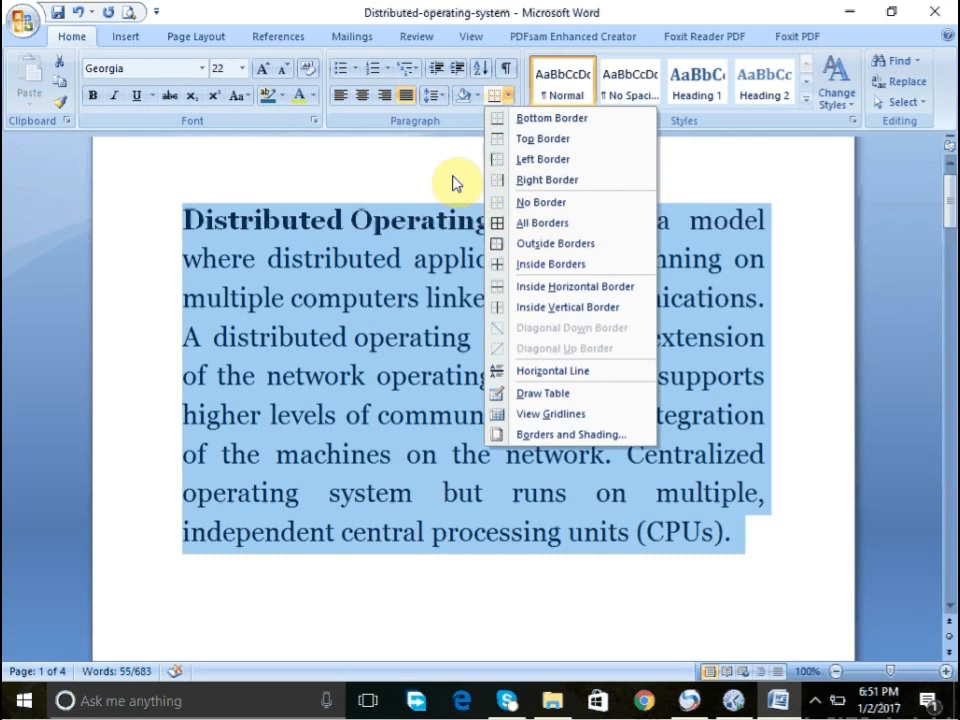
pyautogui.click(509, 96)
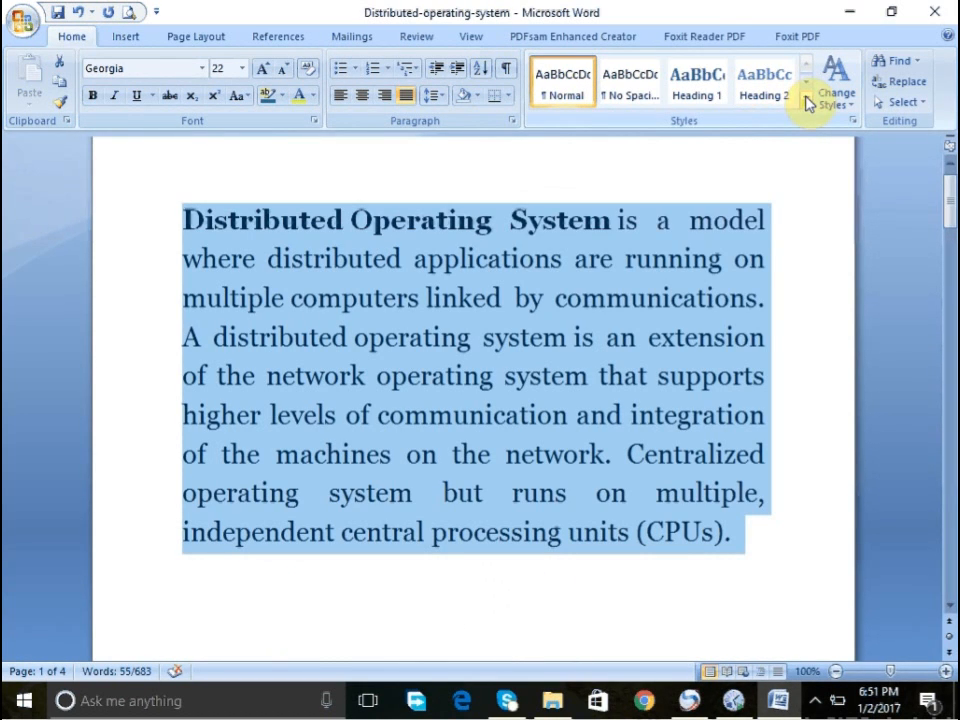
# - Clear the formatting of the selected paragraph, then undo the clearing
pyautogui.click(808, 104)
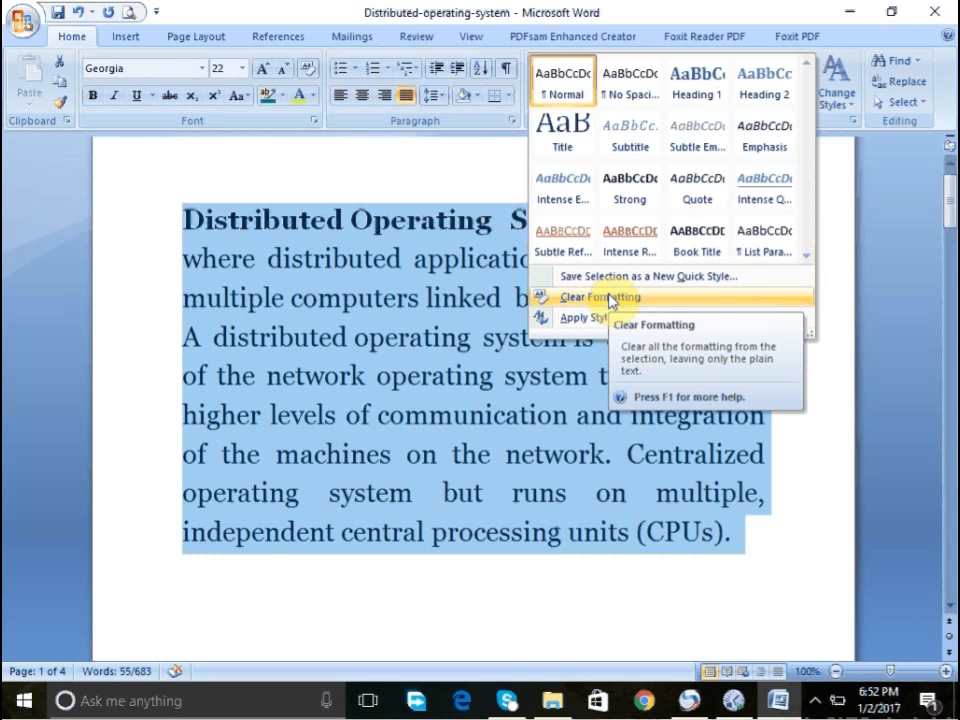
pyautogui.click(610, 298)
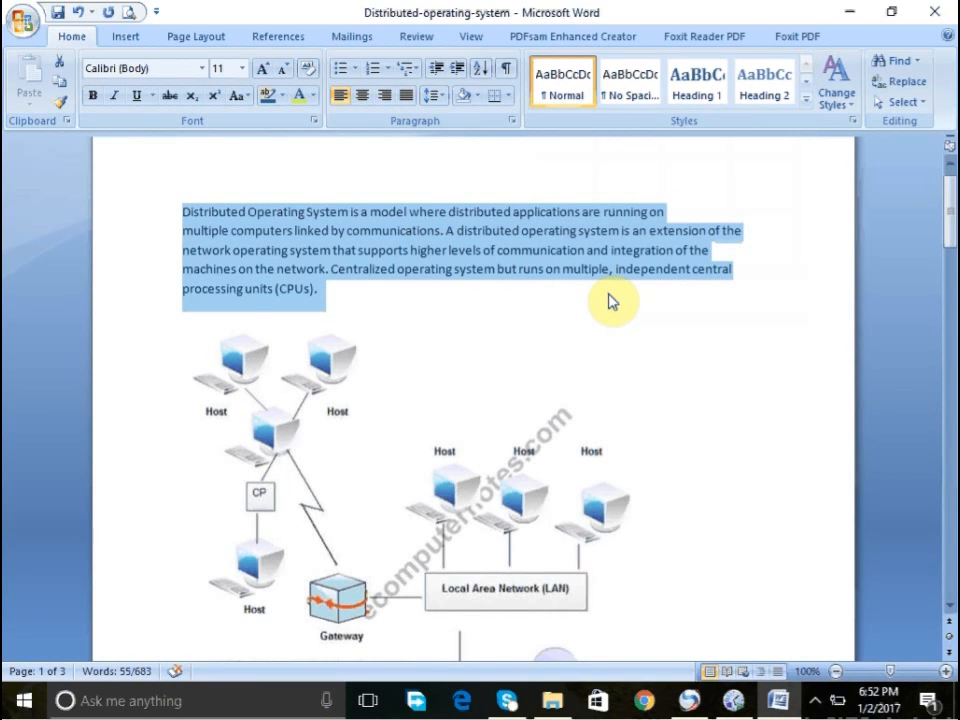
pyautogui.hotkey('ctrl', 'z')
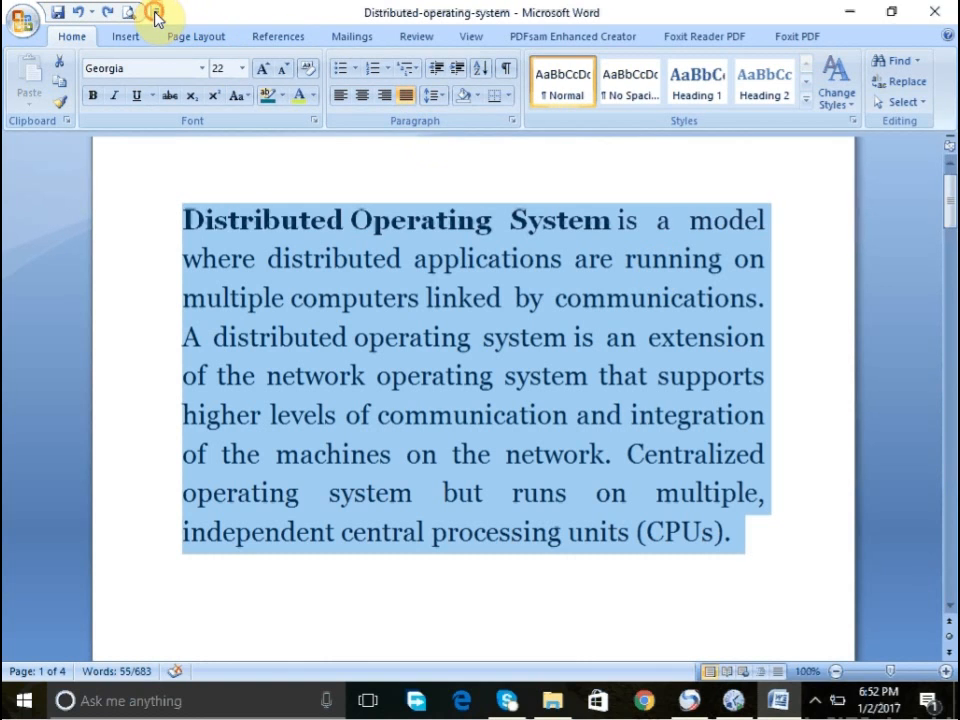
pyautogui.click(157, 12)
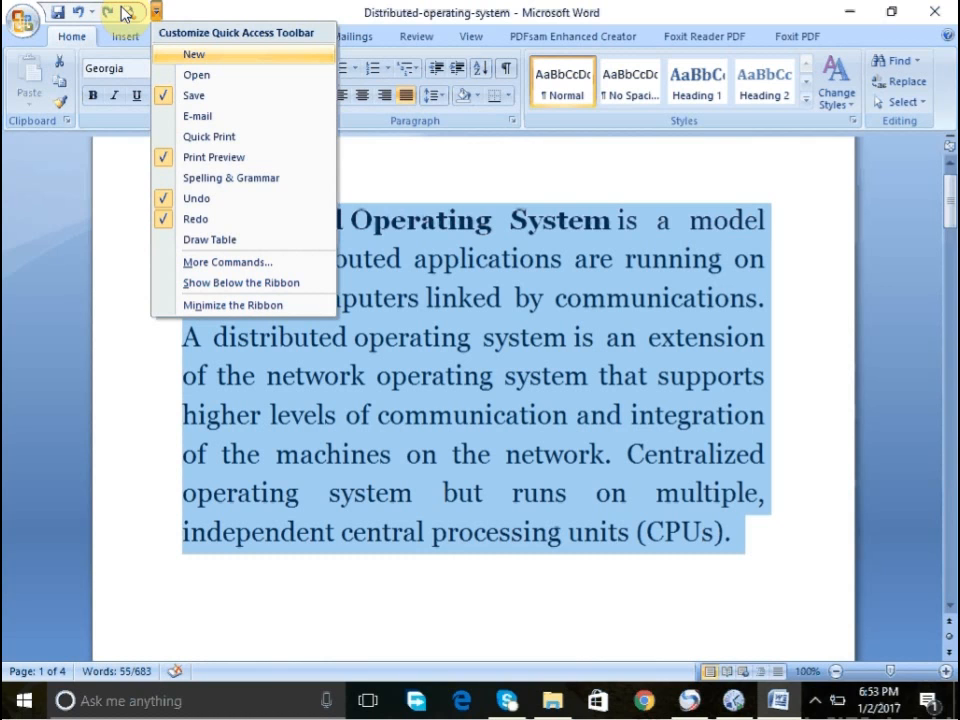
pyautogui.click(208, 7)
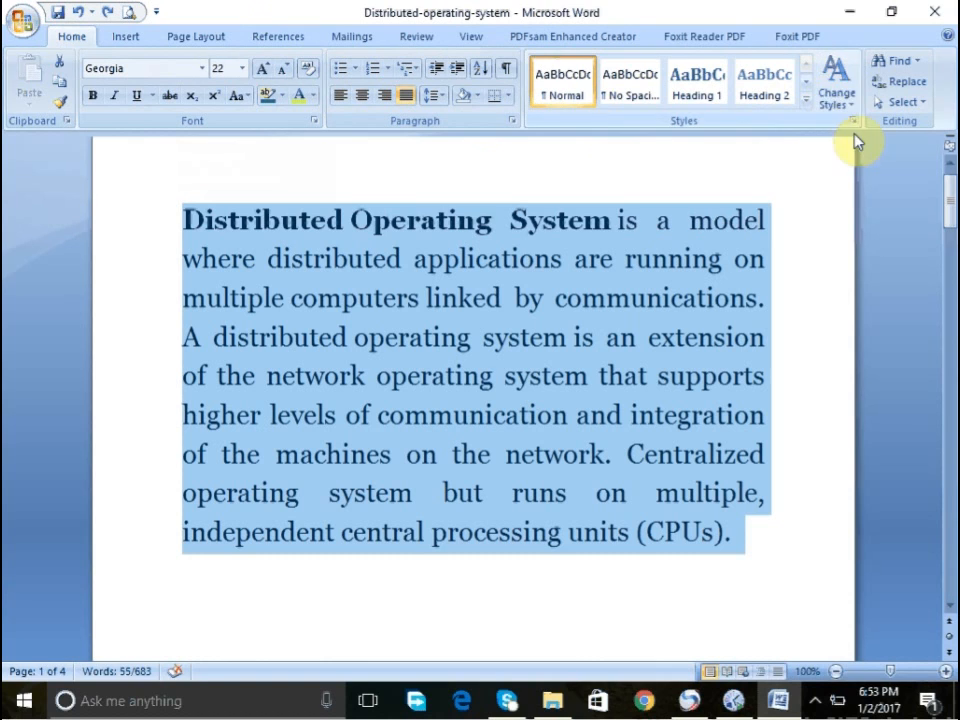
pyautogui.click(840, 104)
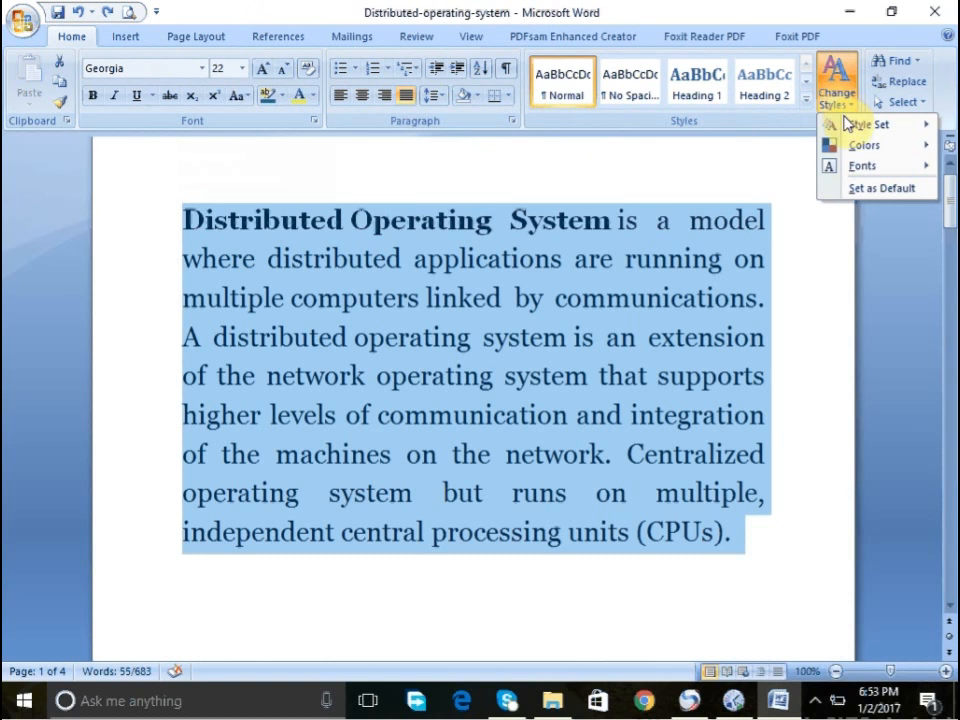
pyautogui.moveTo(846, 124)
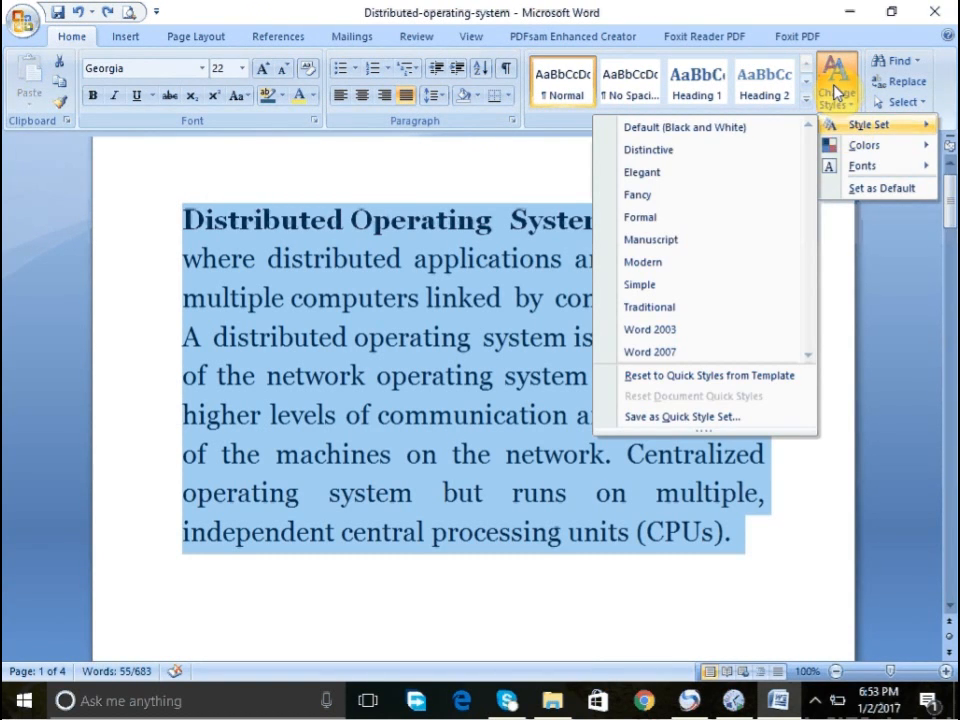
pyautogui.click(833, 82)
pyautogui.click(892, 62)
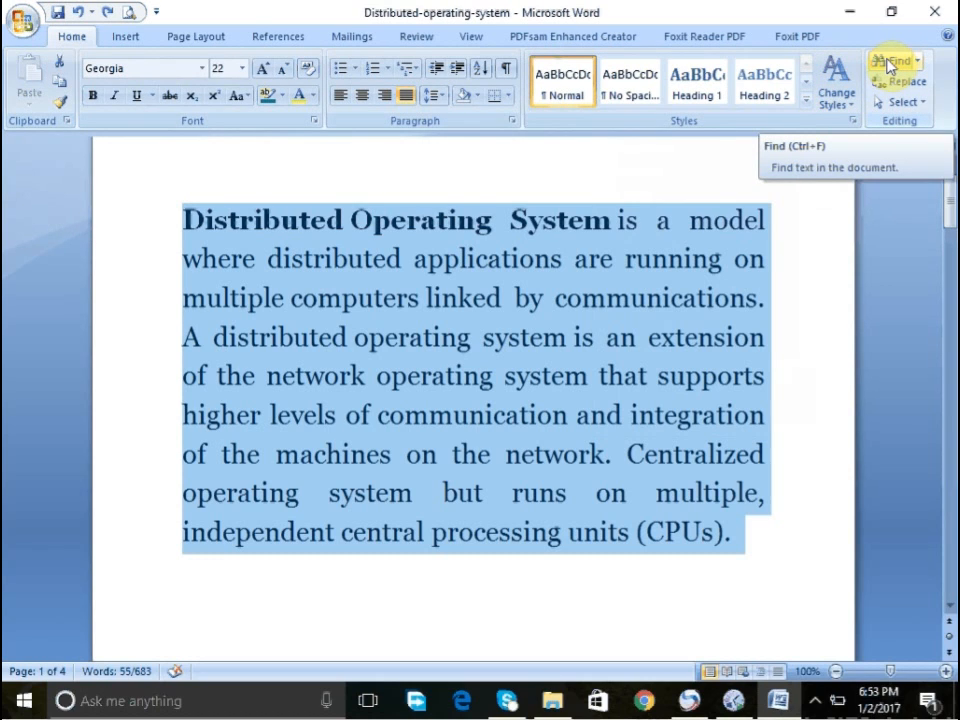
pyautogui.click(912, 104)
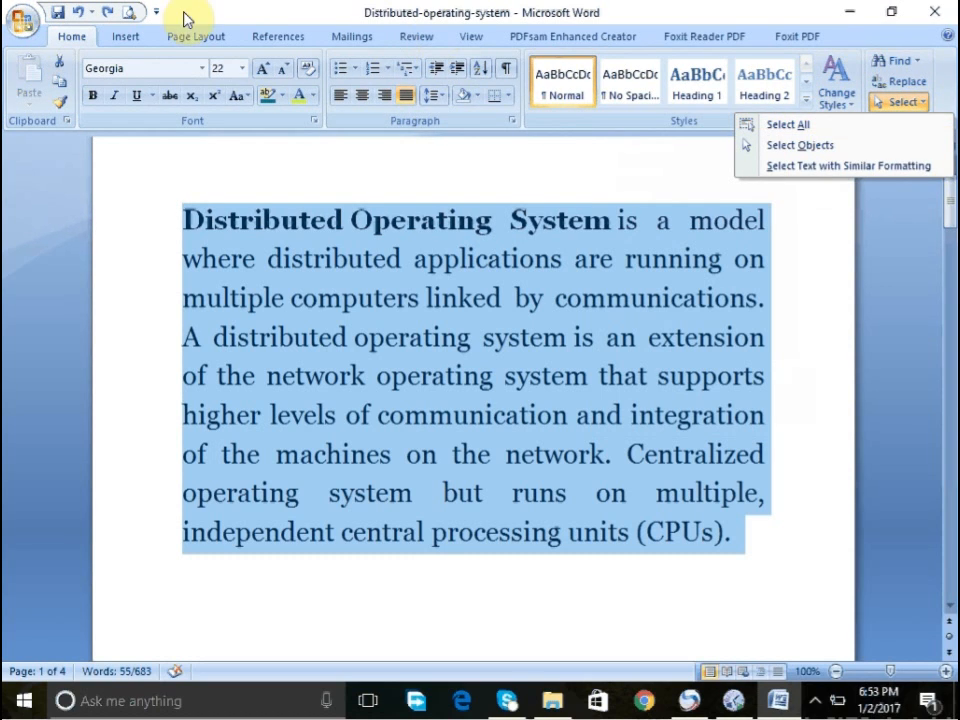
pyautogui.click(127, 44)
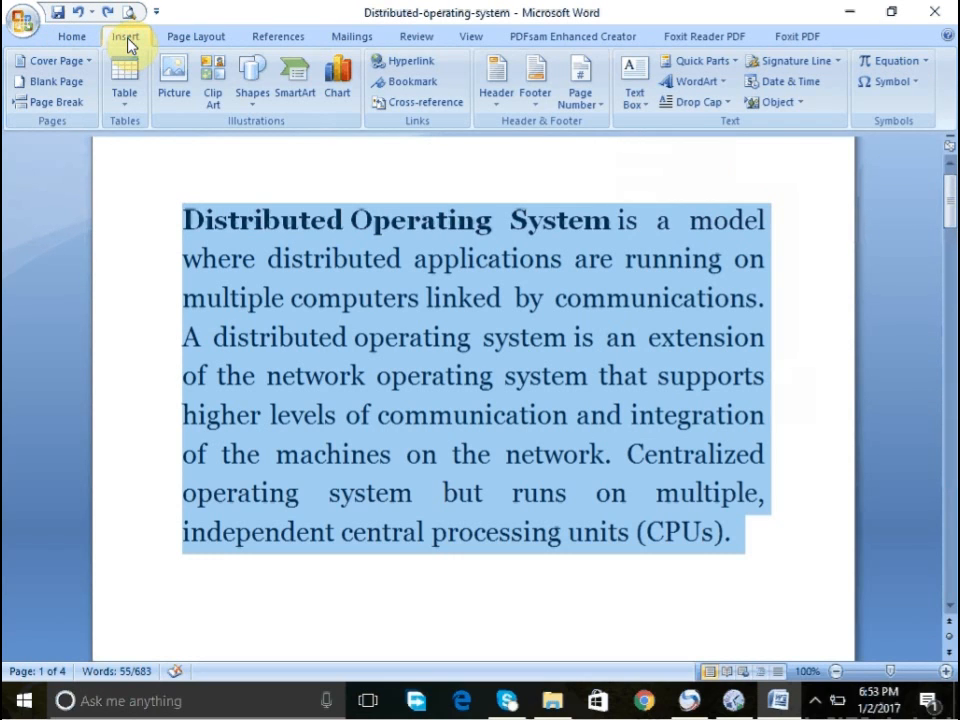
pyautogui.click(63, 33)
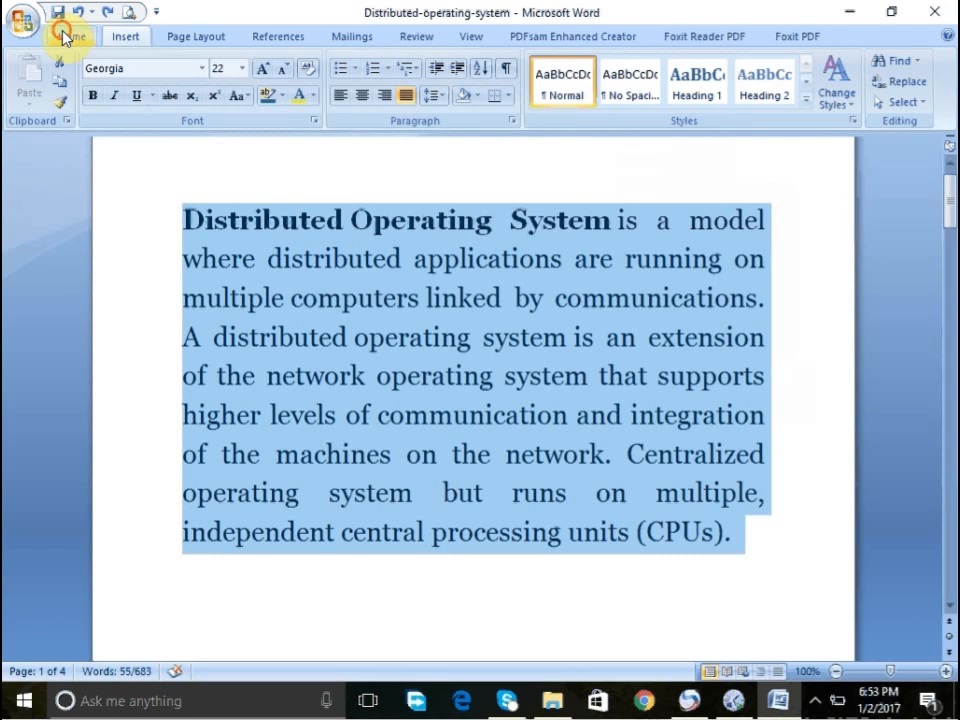
pyautogui.click(120, 40)
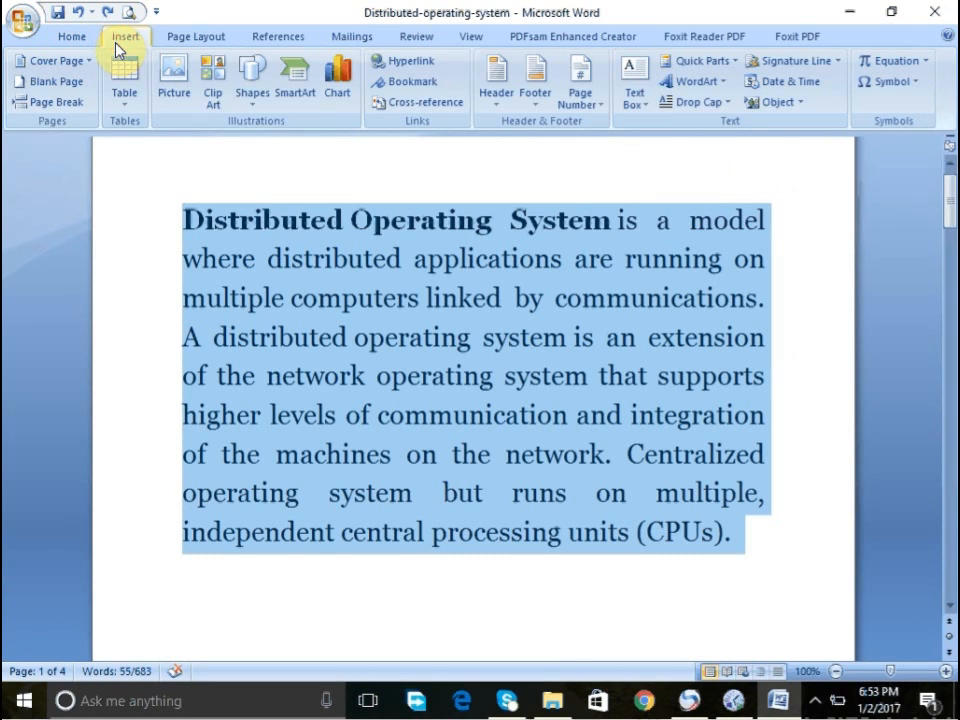
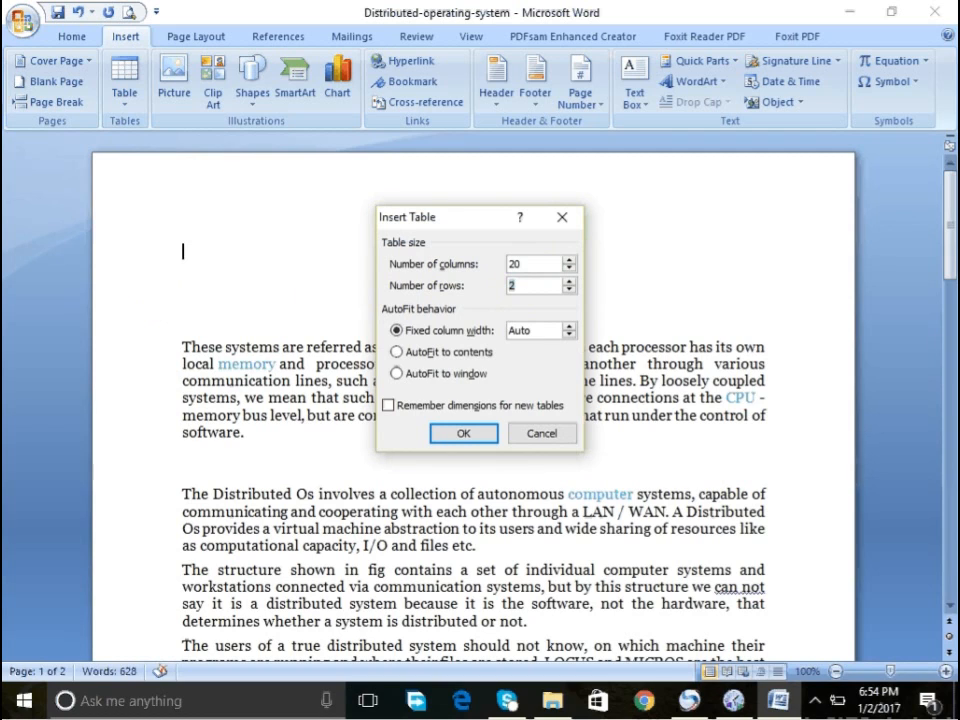
# - Insert a table with 20 columns and 18 rows at the top of the document
pyautogui.write('18')
pyautogui.click(466, 434)
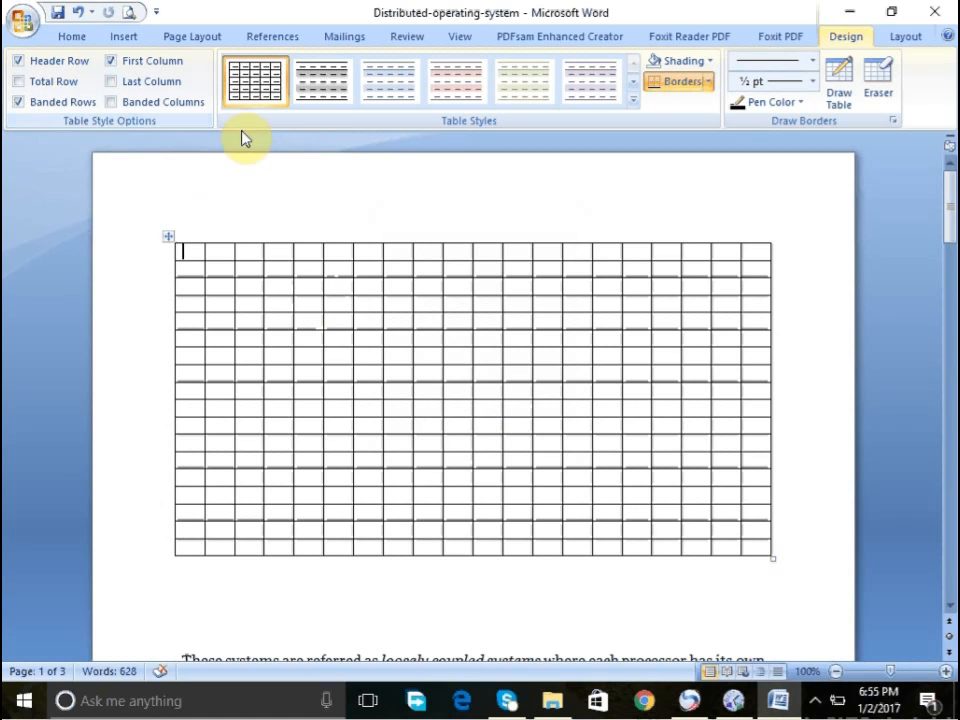
# - Try a green table style from the styles gallery, then undo it
pyautogui.click(640, 102)
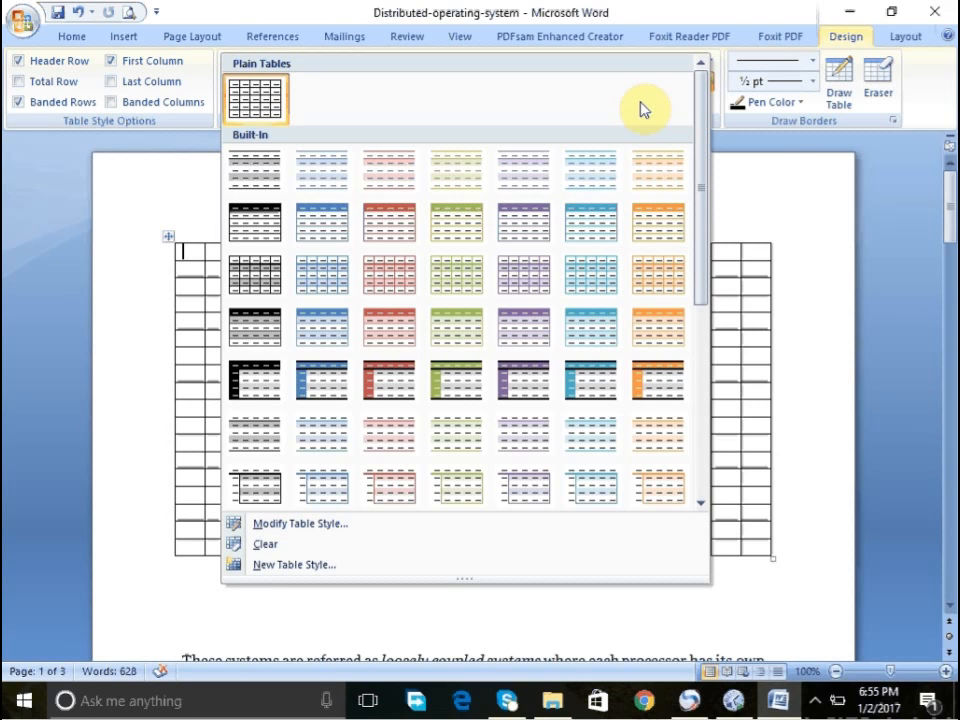
pyautogui.click(437, 230)
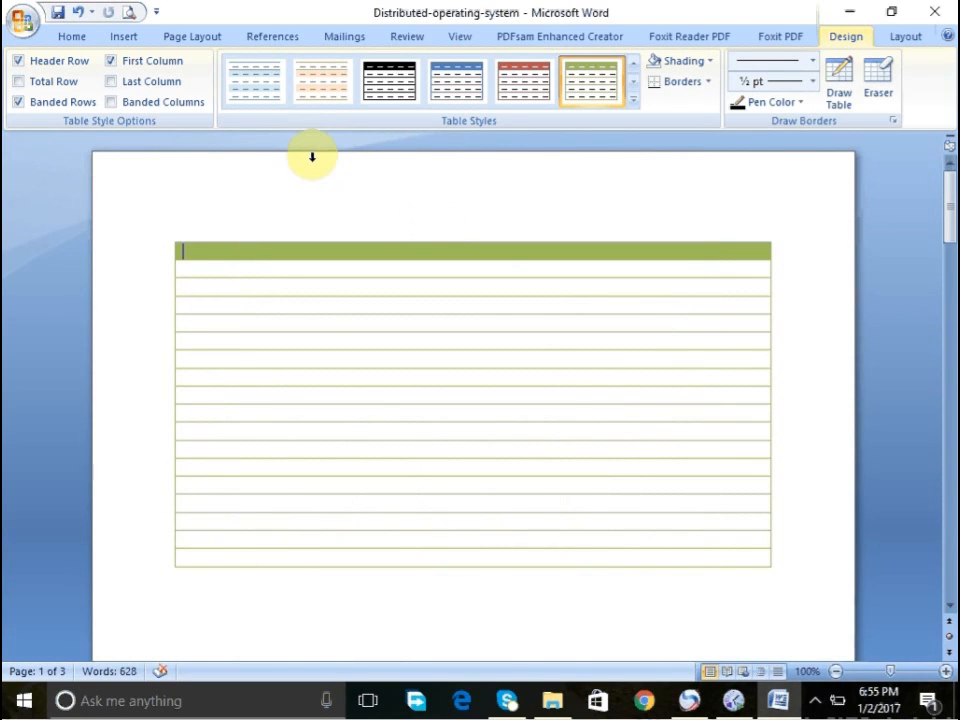
pyautogui.hotkey('ctrl', 'z')
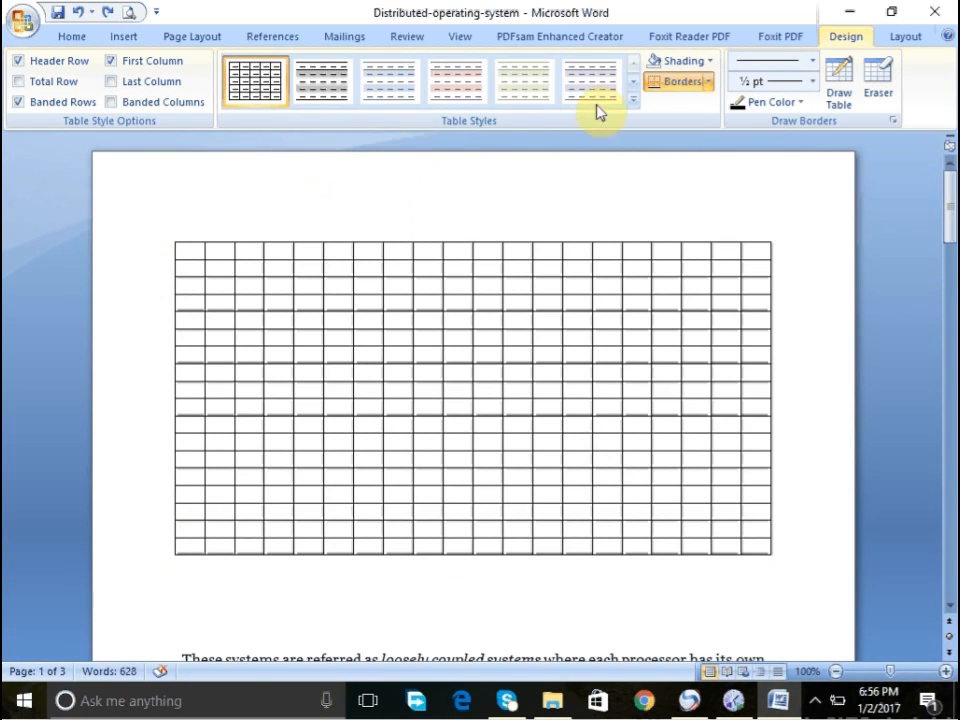
pyautogui.click(632, 100)
pyautogui.click(769, 211)
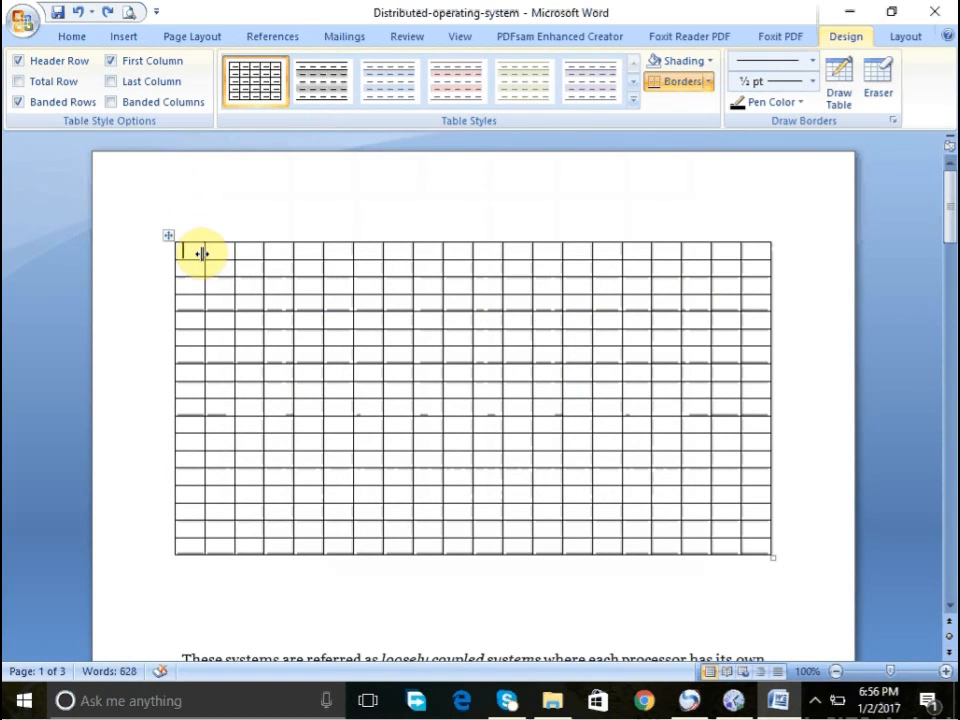
# - Select all cells of the table's first row and merge them into one cell
pyautogui.hotkey('shift', 'Right')
pyautogui.hotkey('shift', 'Right')
pyautogui.hotkey('shift', 'Right')
pyautogui.hotkey('shift', 'Right')
pyautogui.hotkey('shift', 'Right')
pyautogui.hotkey('shift', 'Right')
pyautogui.hotkey('shift', 'Right')
pyautogui.hotkey('shift', 'Right')
pyautogui.hotkey('shift', 'Right')
pyautogui.hotkey('shift', 'Right')
pyautogui.hotkey('shift', 'Right')
pyautogui.hotkey('shift', 'Right')
pyautogui.hotkey('shift', 'Right')
pyautogui.hotkey('shift', 'Right')
pyautogui.hotkey('shift', 'Right')
pyautogui.hotkey('shift', 'Right')
pyautogui.hotkey('shift', 'Right')
pyautogui.hotkey('shift', 'Right')
pyautogui.hotkey('shift', 'Right')
pyautogui.hotkey('shift', 'Right')
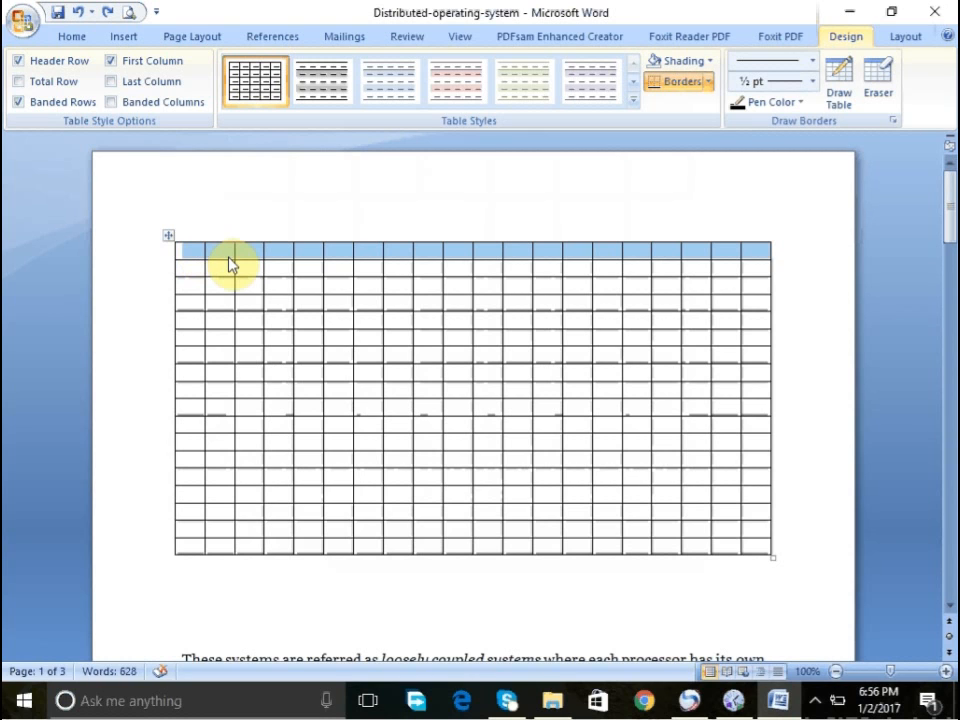
pyautogui.rightClick(229, 263)
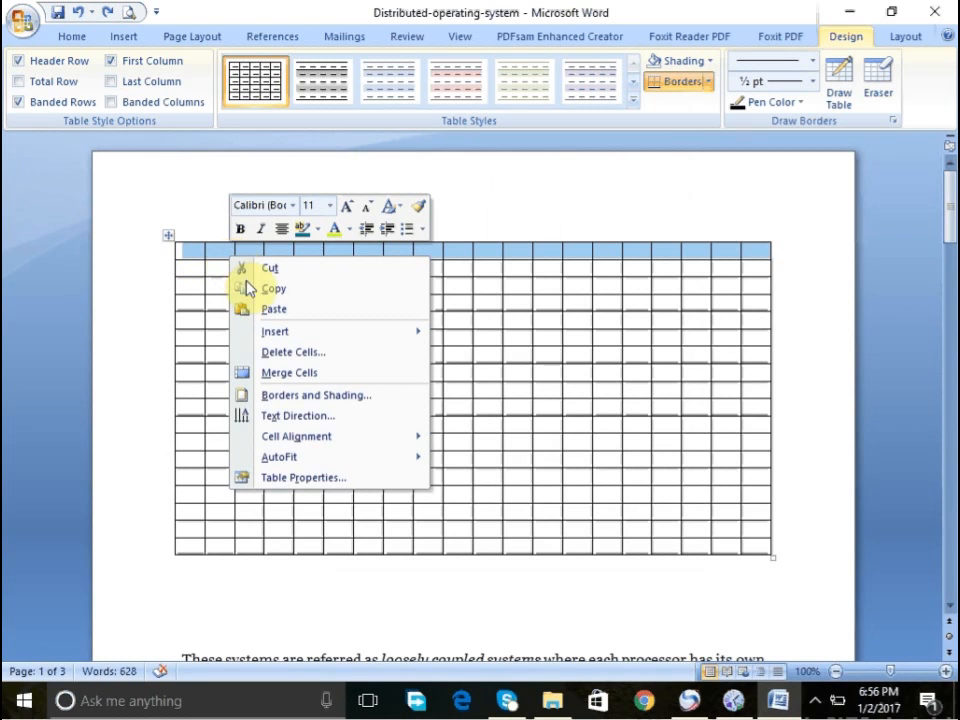
pyautogui.click(279, 373)
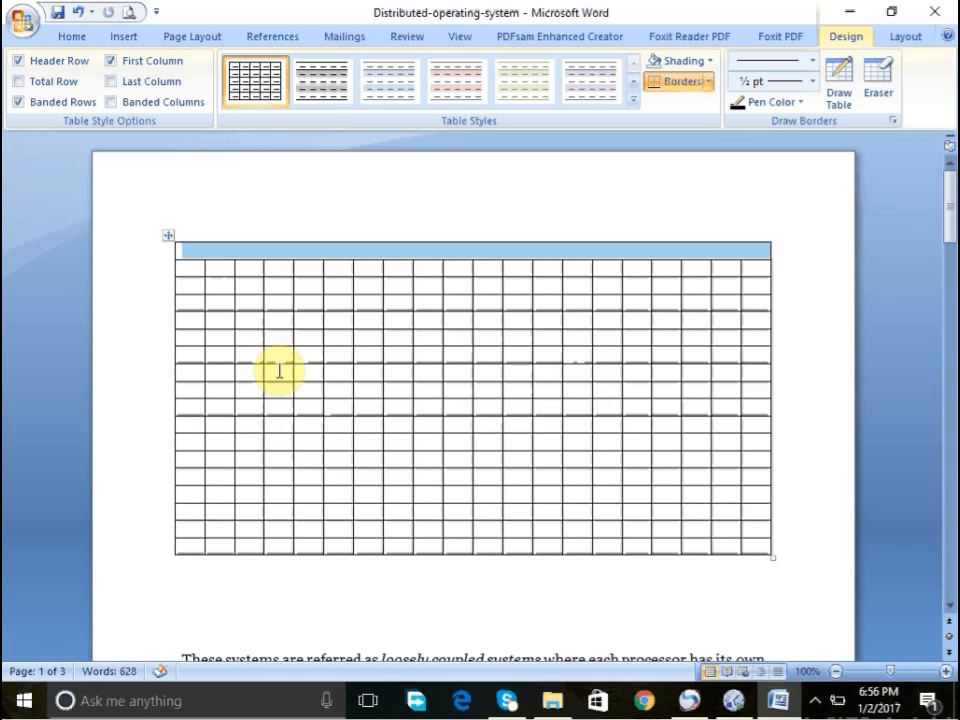
# - Enter the heading DISTRIBUTED OPERATING SYSTEM in the merged first row
pyautogui.click(471, 258)
pyautogui.click(471, 258)
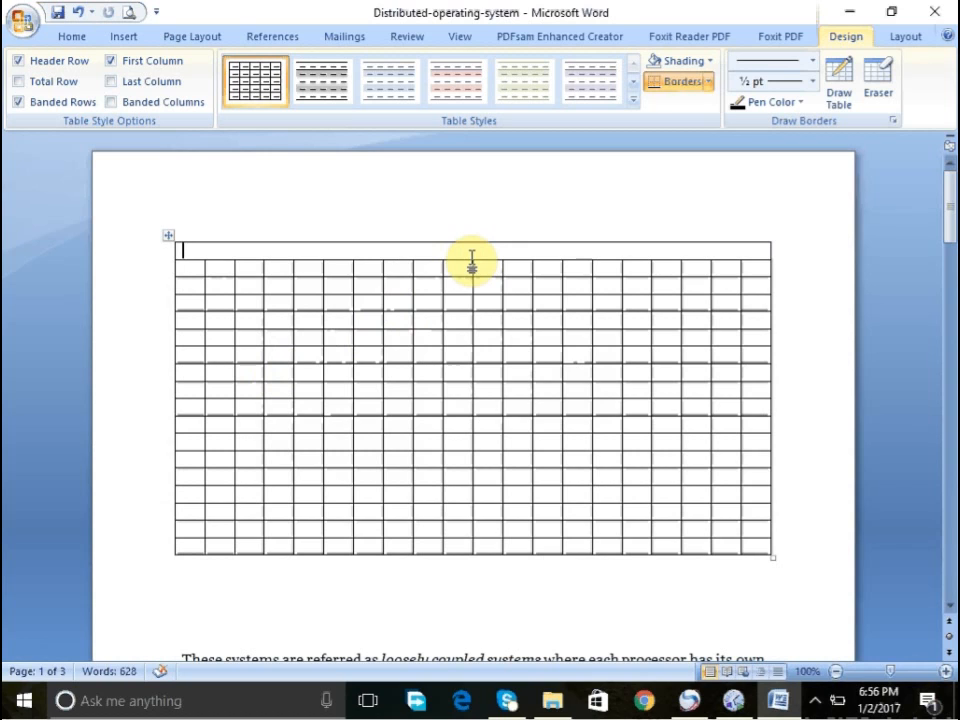
pyautogui.write('DI')
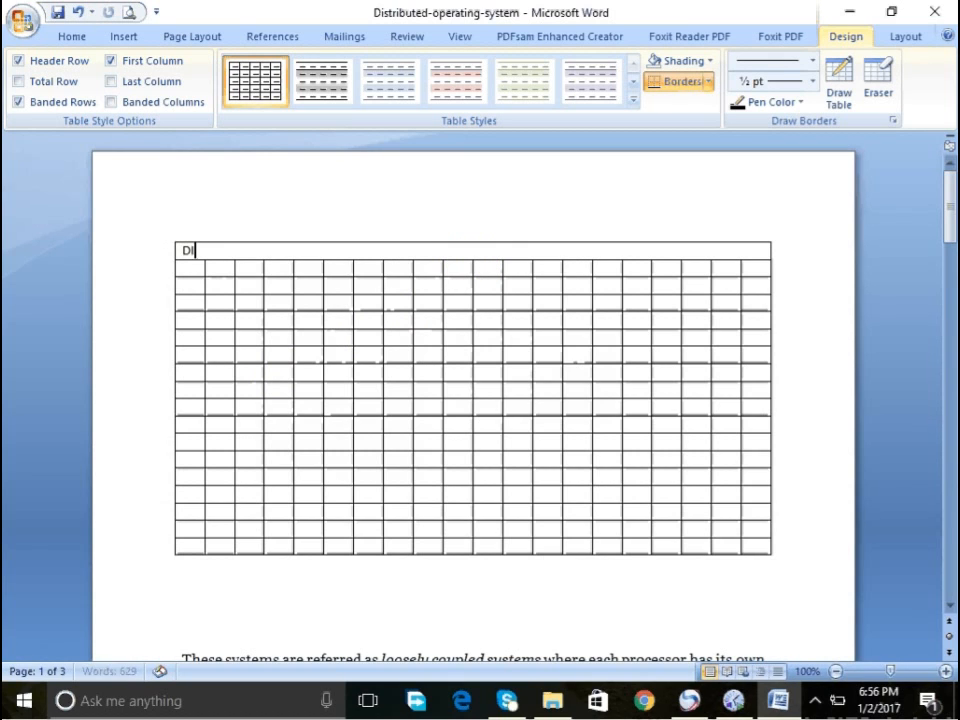
pyautogui.write('STRIBUED')
pyautogui.press('BackSpace')
pyautogui.press('BackSpace')
pyautogui.write('TED')
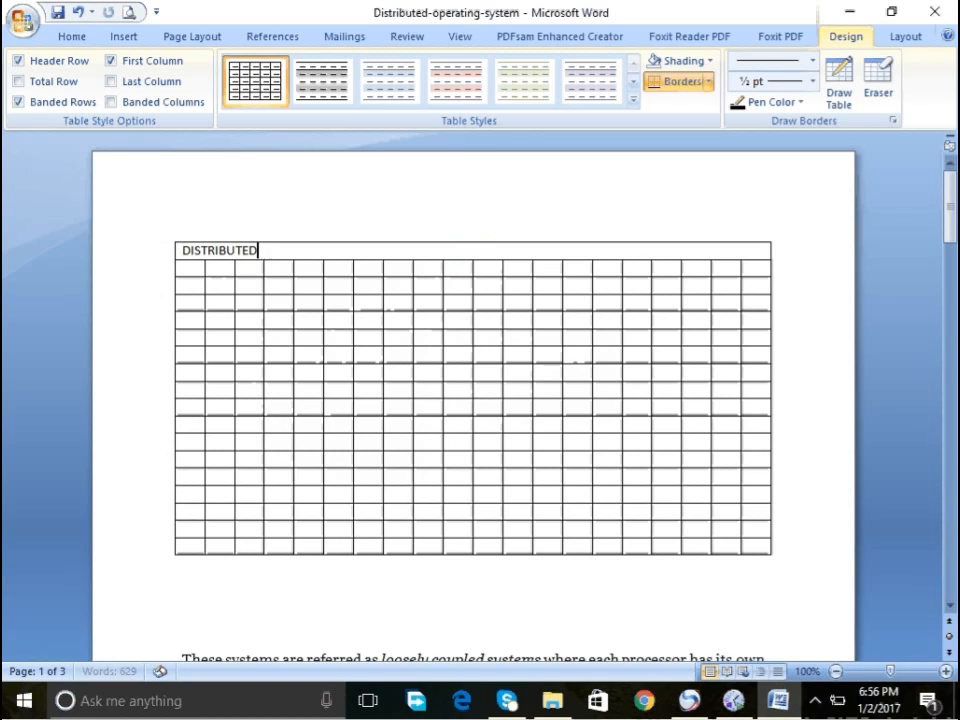
pyautogui.write(' P')
pyautogui.press('BackSpace')
pyautogui.press('BackSpace')
pyautogui.write('OPERATING')
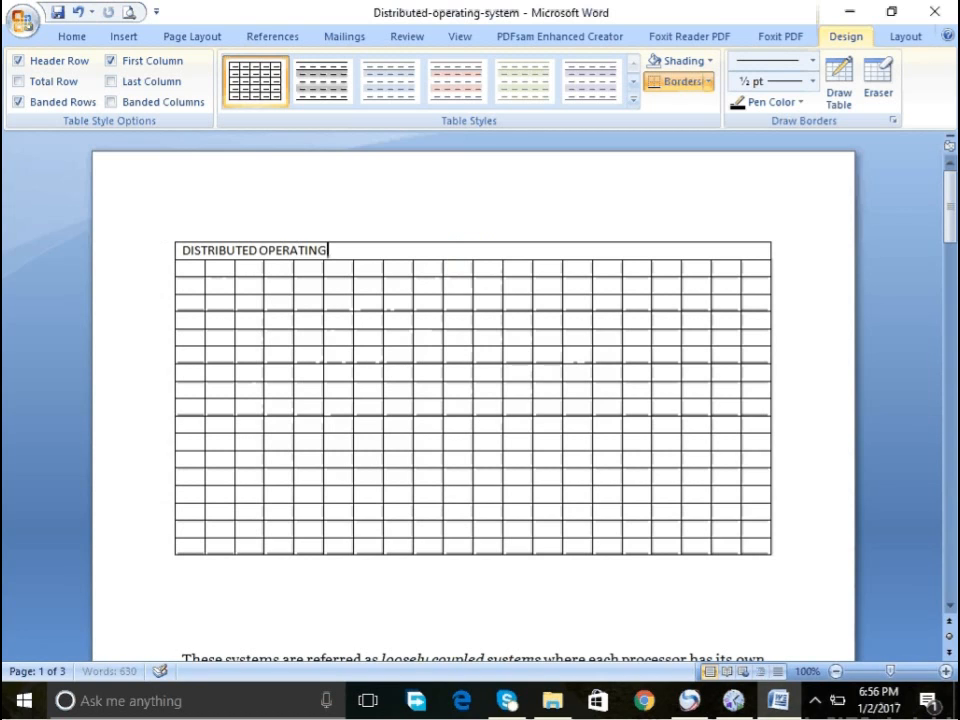
pyautogui.write(' SYSTEM')
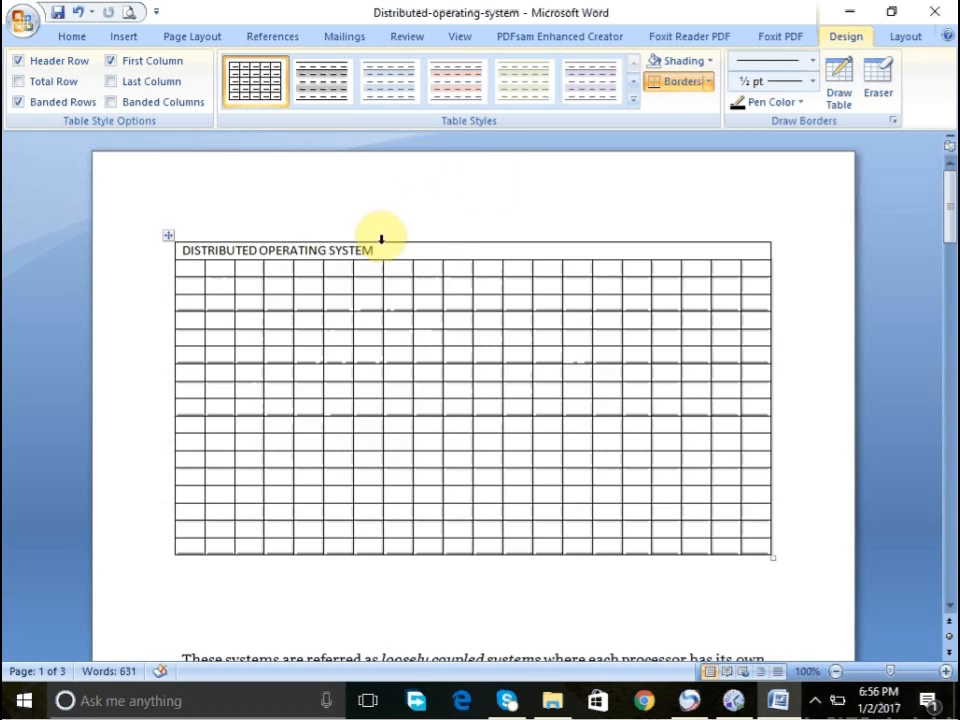
# - Select the heading text and center it within the first row
pyautogui.doubleClick(290, 250)
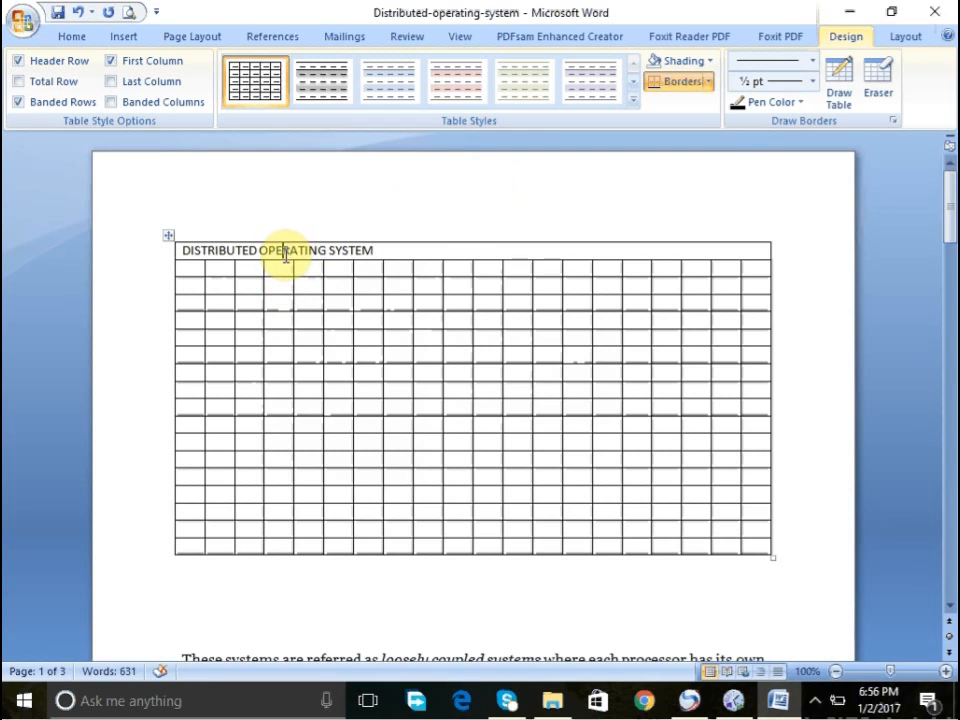
pyautogui.tripleClick(285, 253)
pyautogui.click(72, 36)
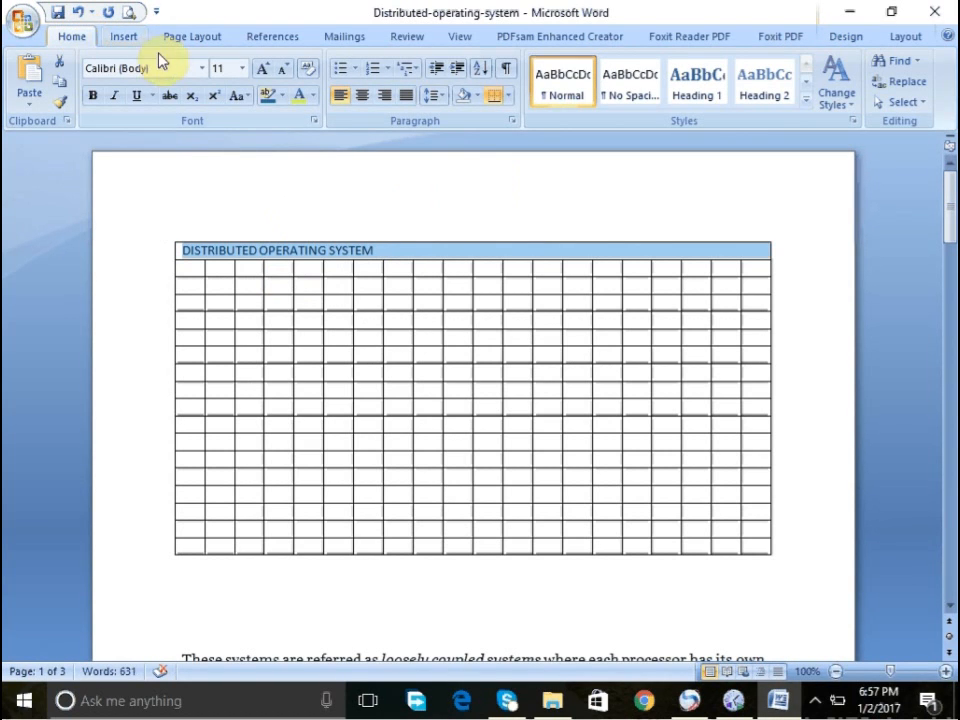
pyautogui.click(369, 98)
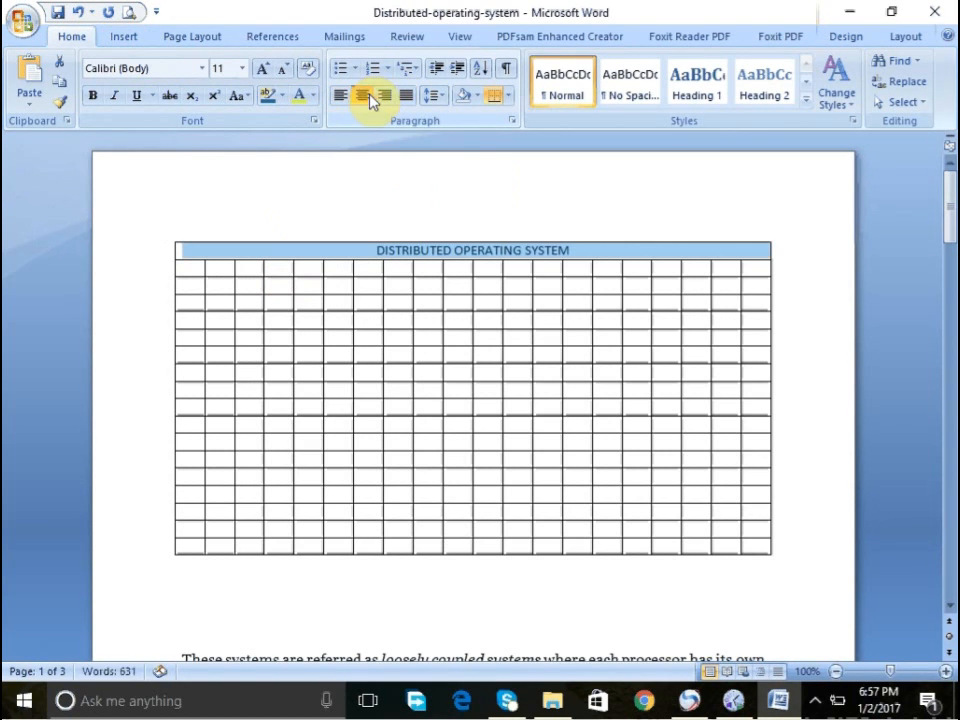
# - Grow the heading's font size step by step to 18 pt
pyautogui.click(264, 74)
pyautogui.click(264, 74)
pyautogui.click(264, 74)
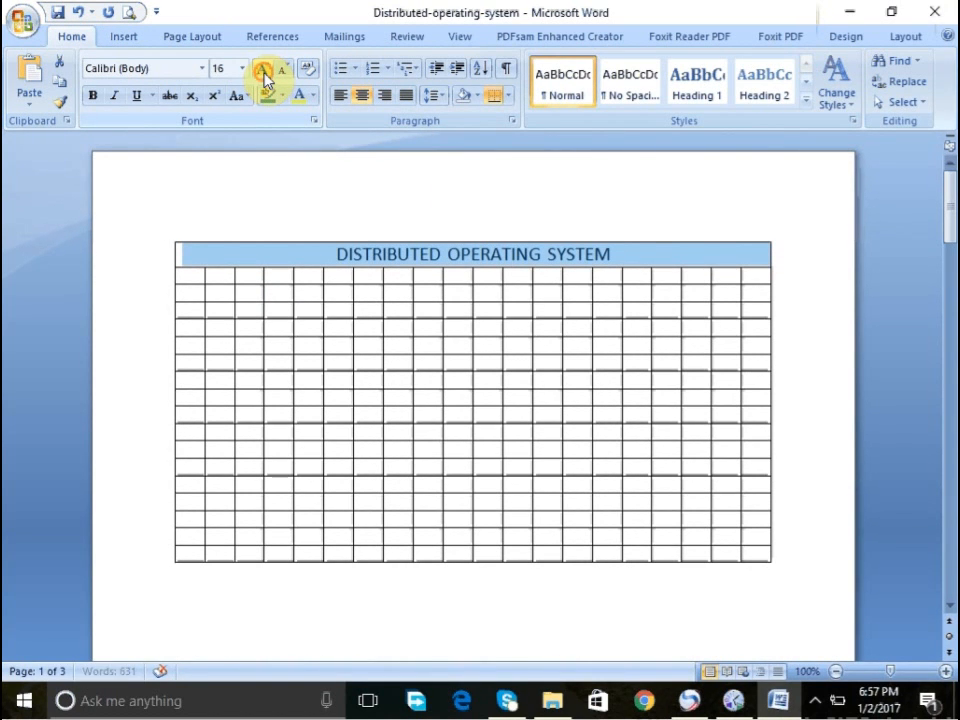
pyautogui.click(264, 74)
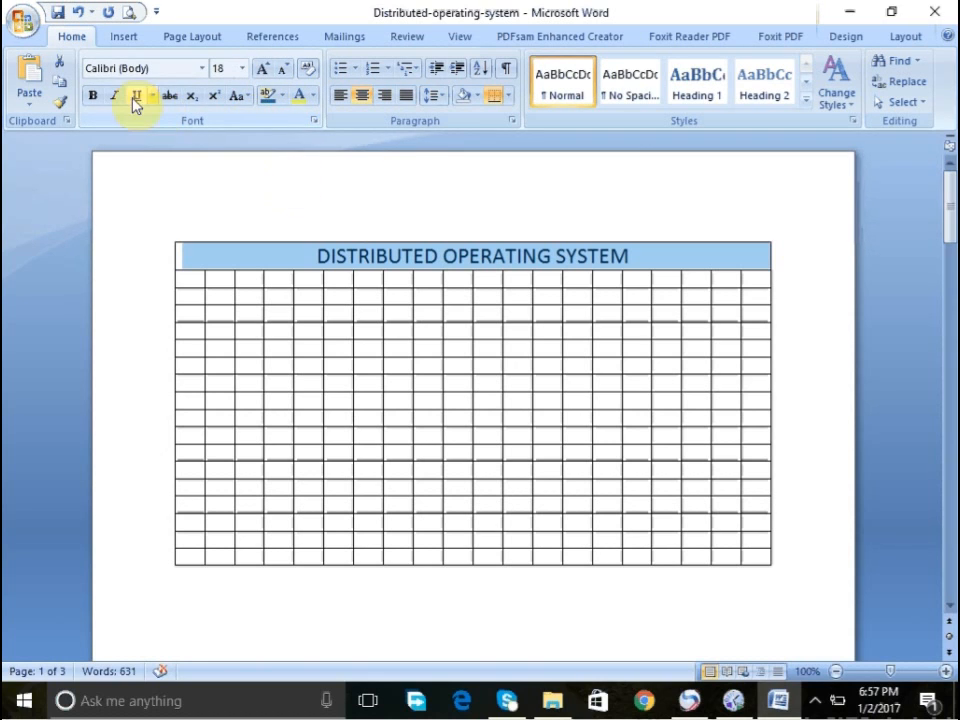
# - Make the heading bold and change its font color to red
pyautogui.click(93, 96)
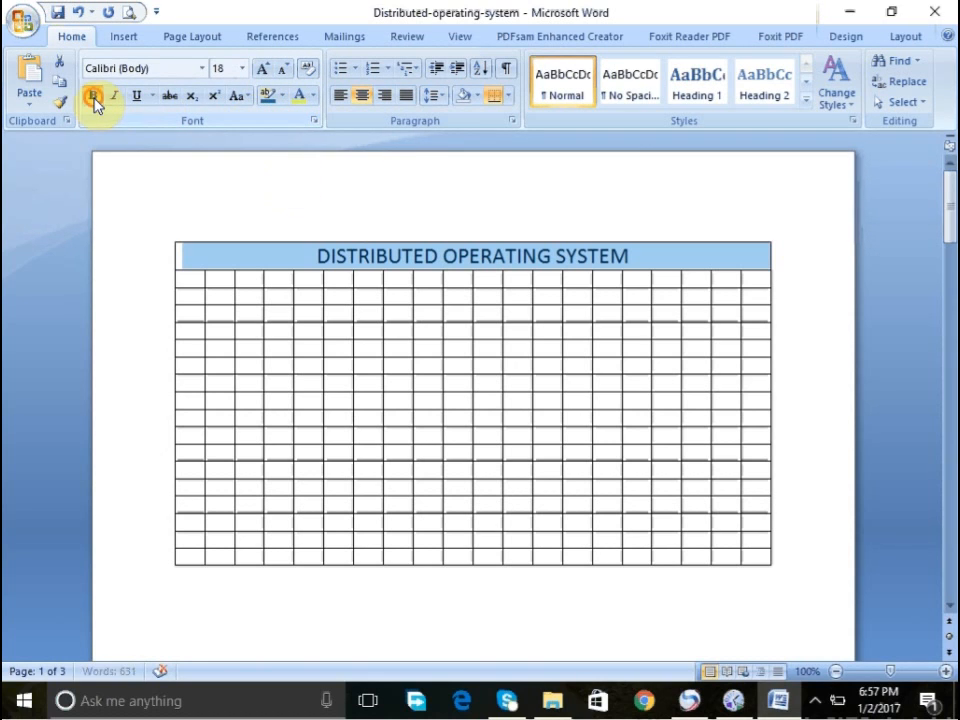
pyautogui.click(298, 97)
pyautogui.click(313, 97)
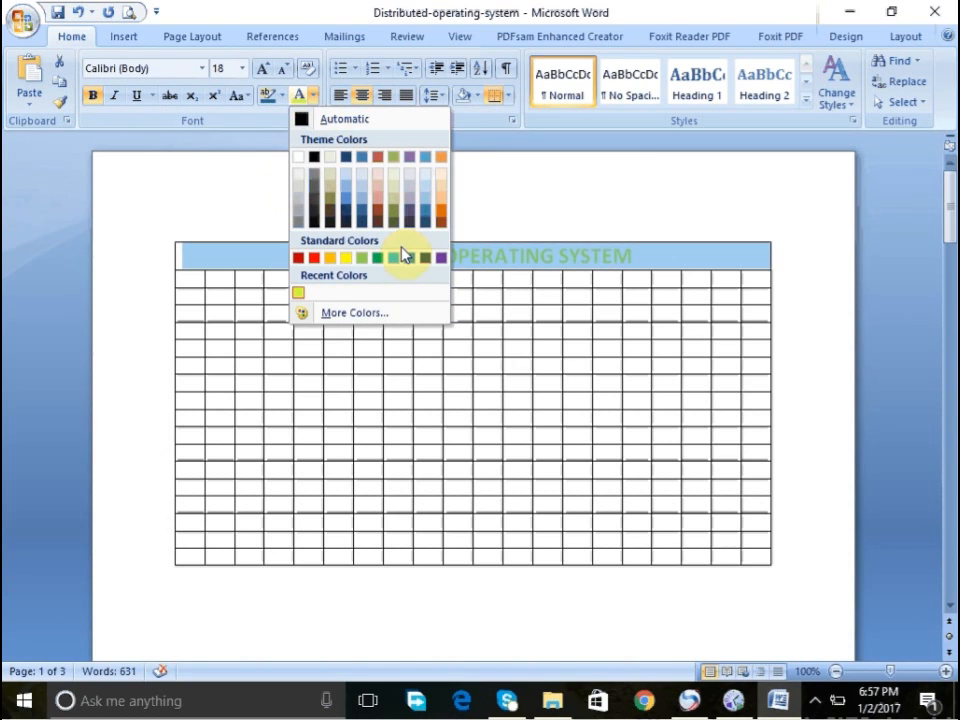
pyautogui.click(313, 259)
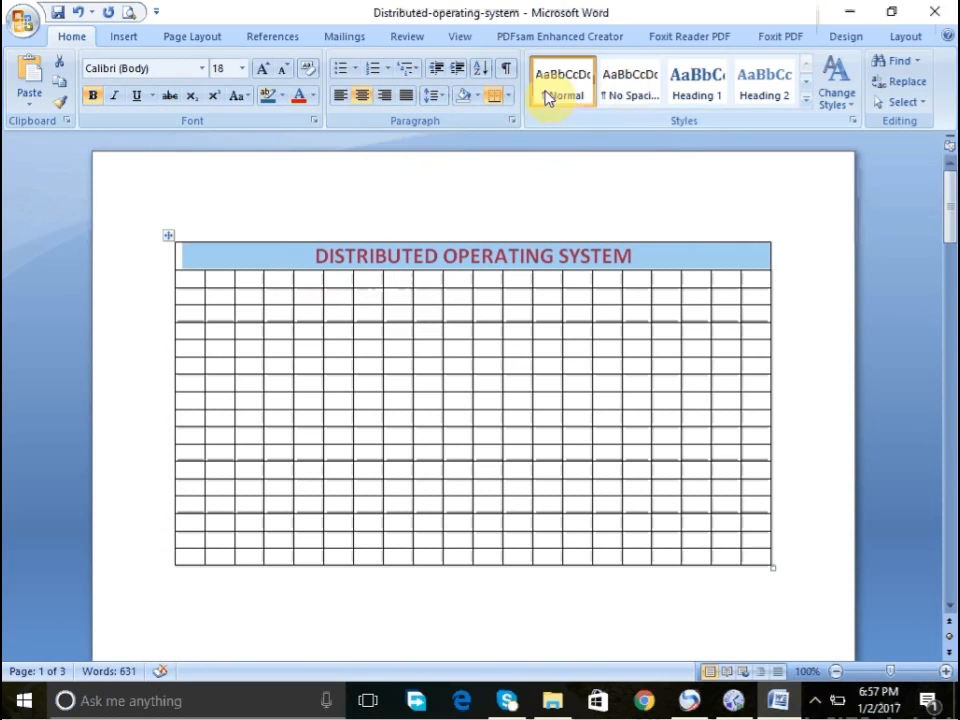
pyautogui.click(133, 37)
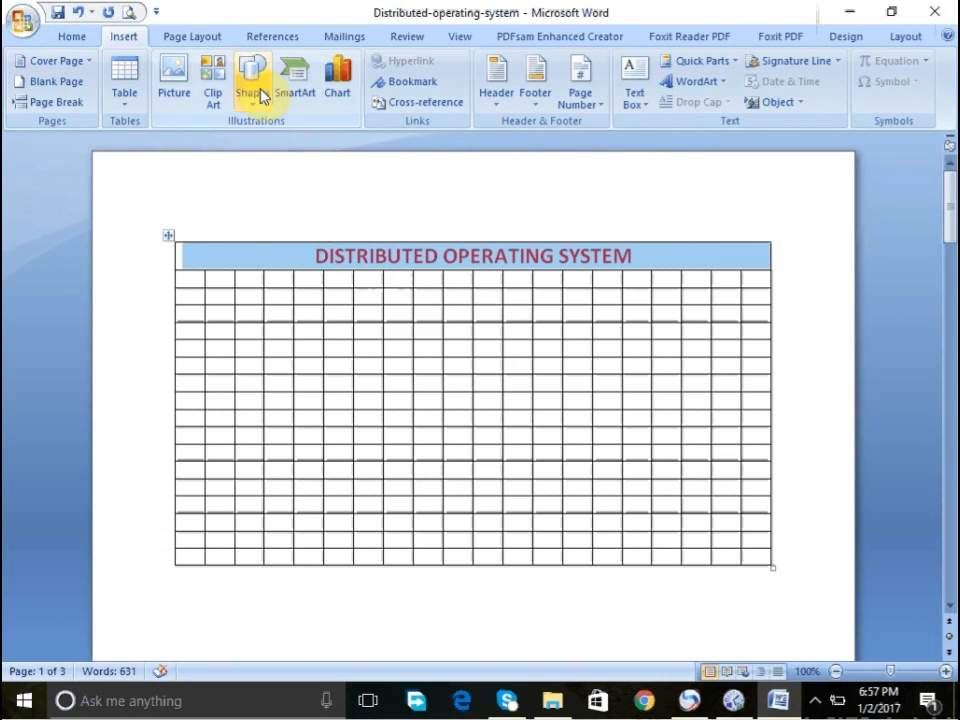
pyautogui.rightClick(466, 260)
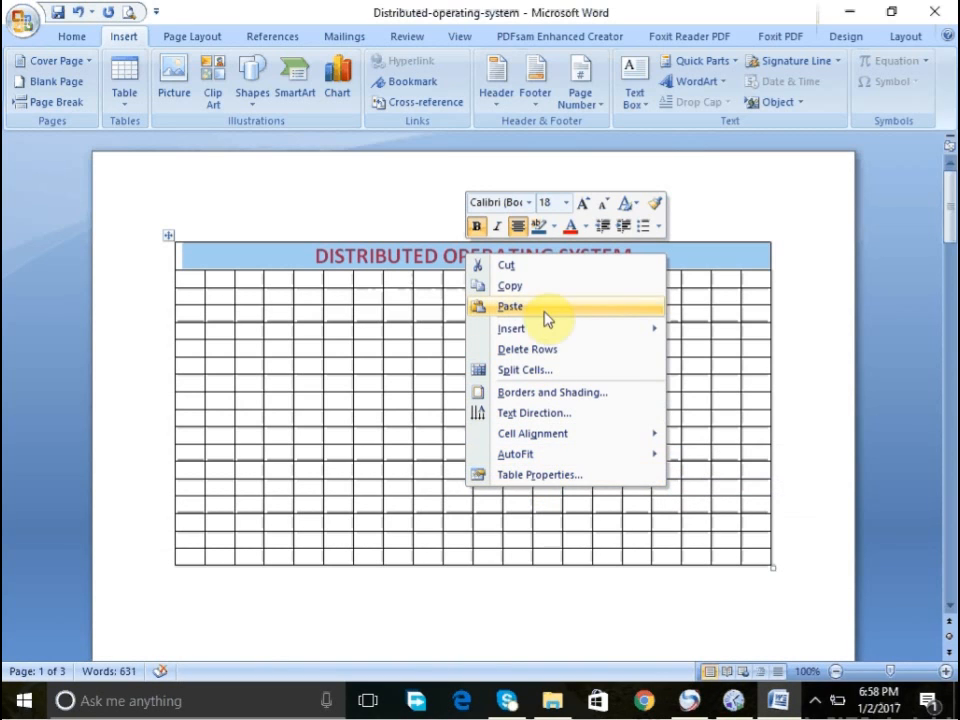
pyautogui.moveTo(547, 340)
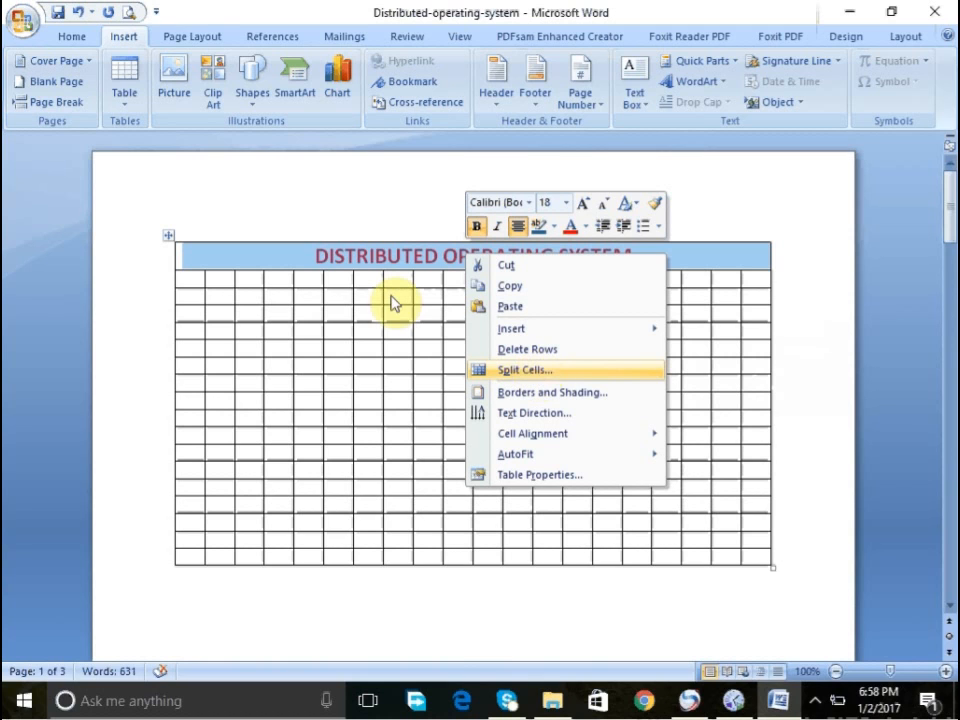
# - Select all cells of the table's second row and merge them into one cell
pyautogui.click(188, 275)
pyautogui.click(191, 278)
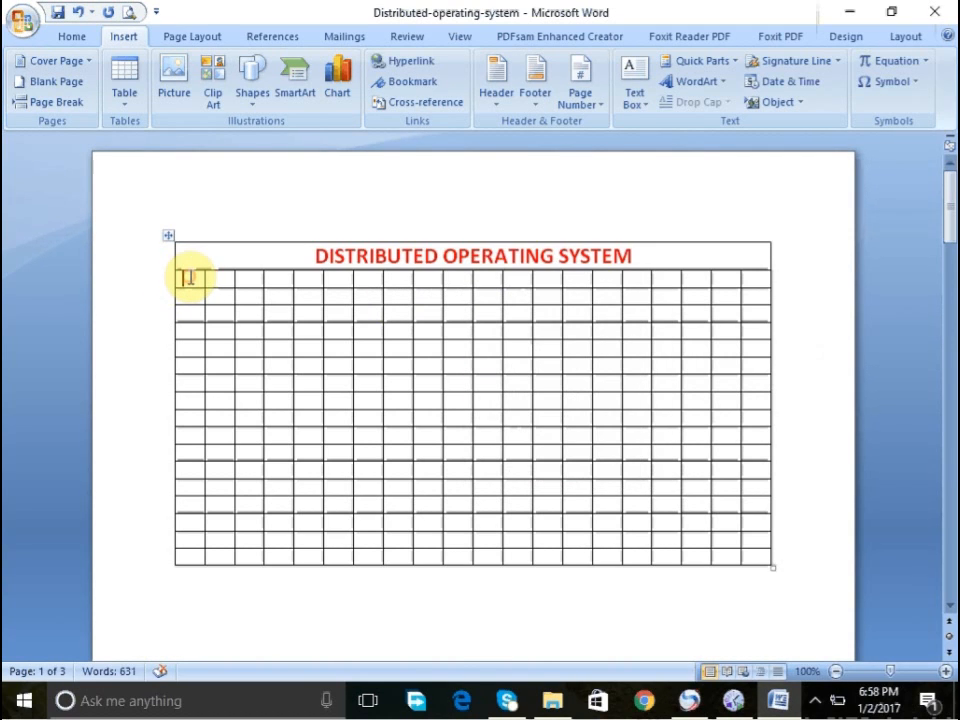
pyautogui.hotkey('shift', 'Right')
pyautogui.hotkey('shift', 'Right')
pyautogui.hotkey('shift', 'Right')
pyautogui.hotkey('shift', 'Right')
pyautogui.hotkey('shift', 'Right')
pyautogui.hotkey('shift', 'Right')
pyautogui.hotkey('shift', 'Right')
pyautogui.hotkey('shift', 'Right')
pyautogui.hotkey('shift', 'Right')
pyautogui.hotkey('shift', 'Right')
pyautogui.hotkey('shift', 'Right')
pyautogui.hotkey('shift', 'Right')
pyautogui.hotkey('shift', 'Right')
pyautogui.hotkey('shift', 'Right')
pyautogui.hotkey('shift', 'Right')
pyautogui.hotkey('shift', 'Right')
pyautogui.hotkey('shift', 'Right')
pyautogui.hotkey('shift', 'Right')
pyautogui.hotkey('shift', 'Right')
pyautogui.hotkey('shift', 'Right')
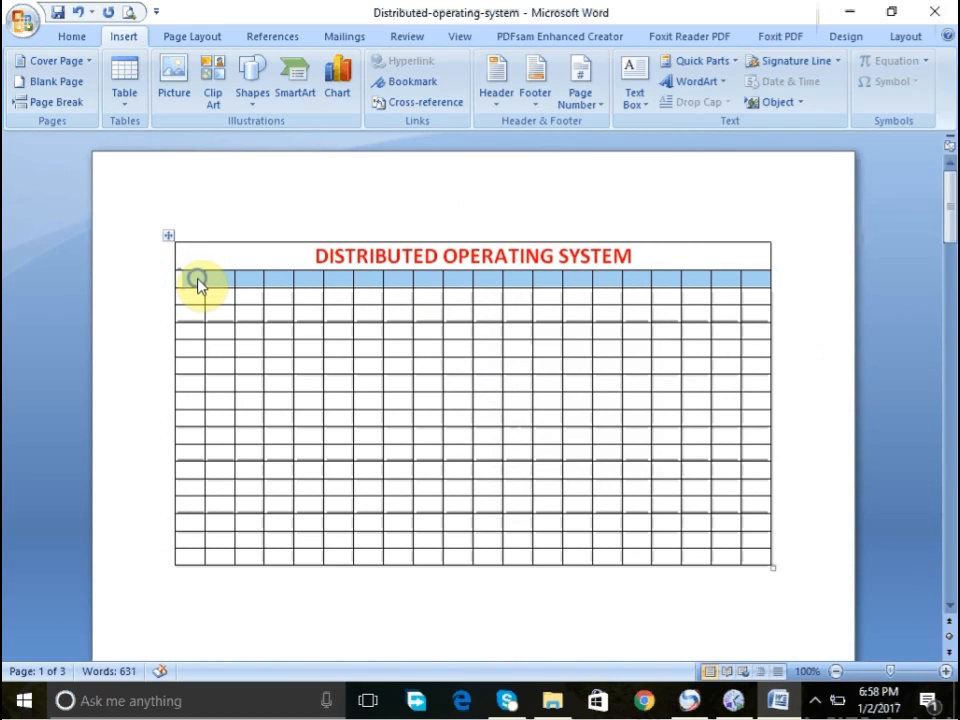
pyautogui.rightClick(196, 280)
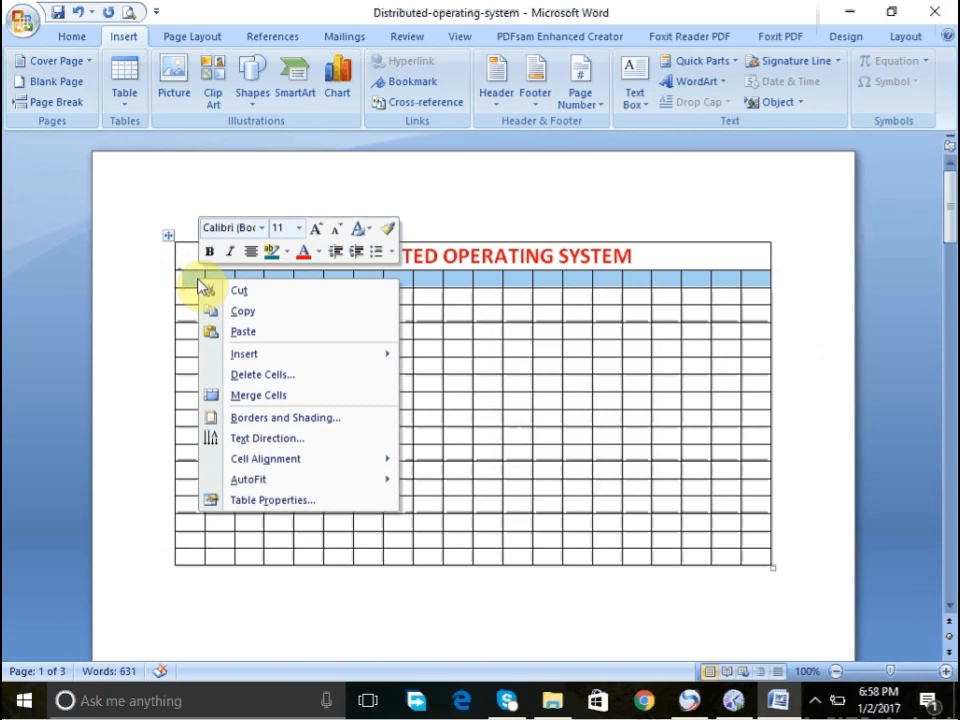
pyautogui.click(236, 394)
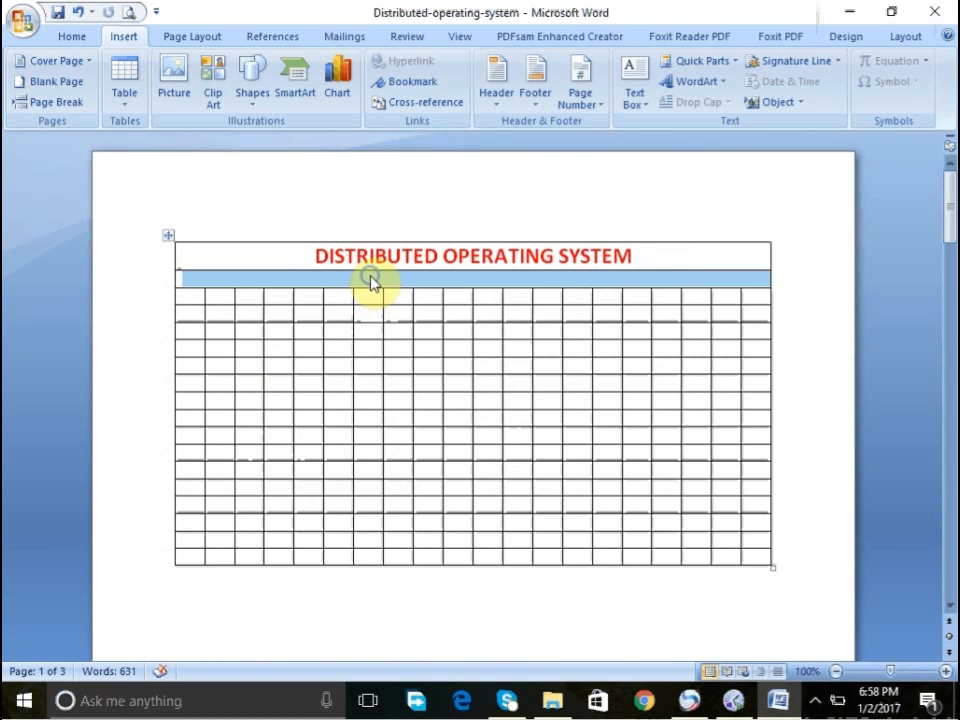
# - Try splitting the merged second row into 15 columns and 10 rows, then undo the split
pyautogui.rightClick(371, 279)
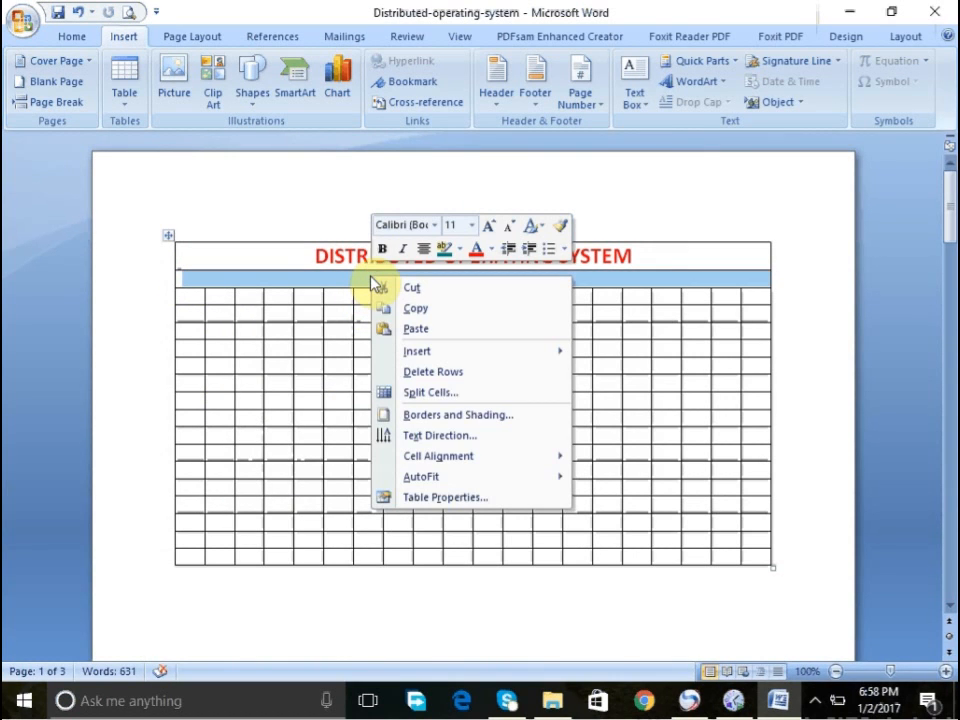
pyautogui.click(388, 392)
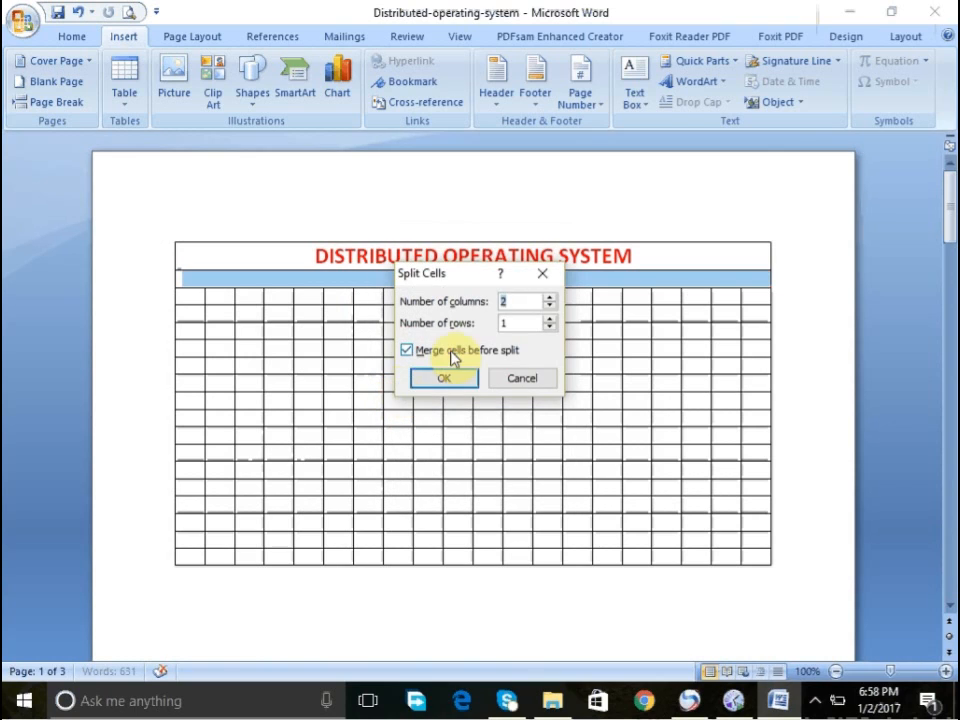
pyautogui.click(511, 301)
pyautogui.press('BackSpace')
pyautogui.write('15')
pyautogui.press('Tab')
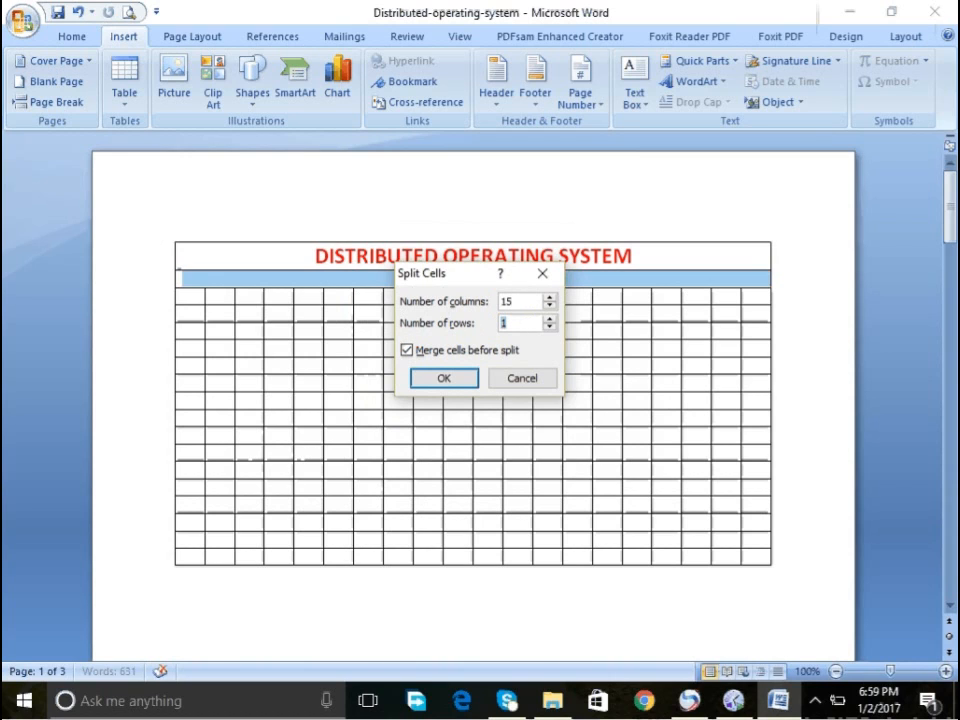
pyautogui.write('10')
pyautogui.click(457, 378)
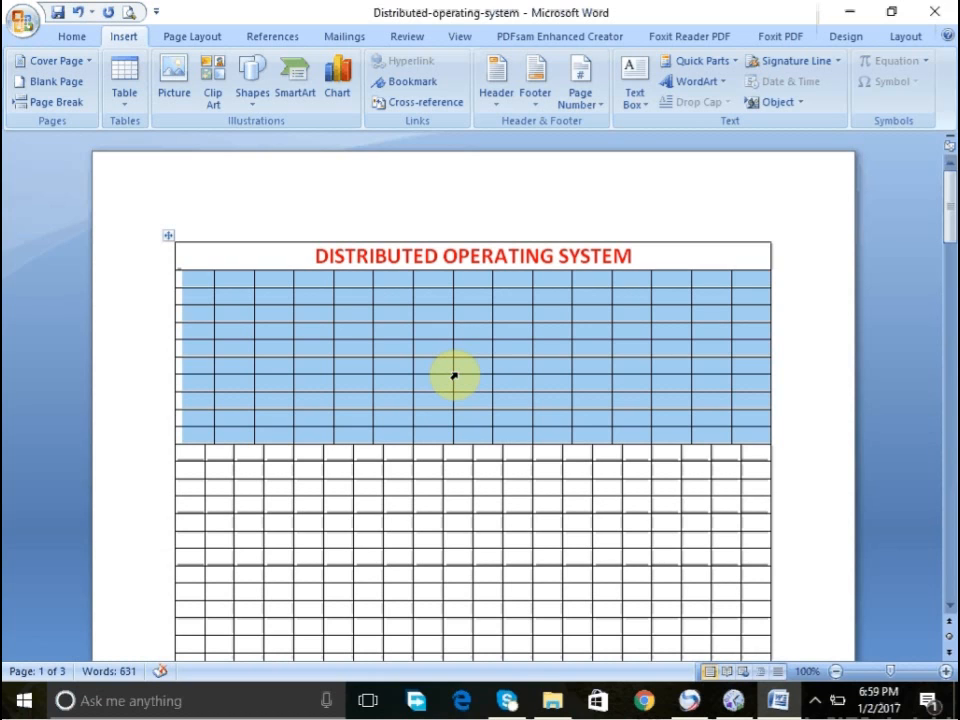
pyautogui.hotkey('ctrl', 'z')
# - In the table's properties, center the table and set the second row's height to exactly 0.7"
pyautogui.click(498, 284)
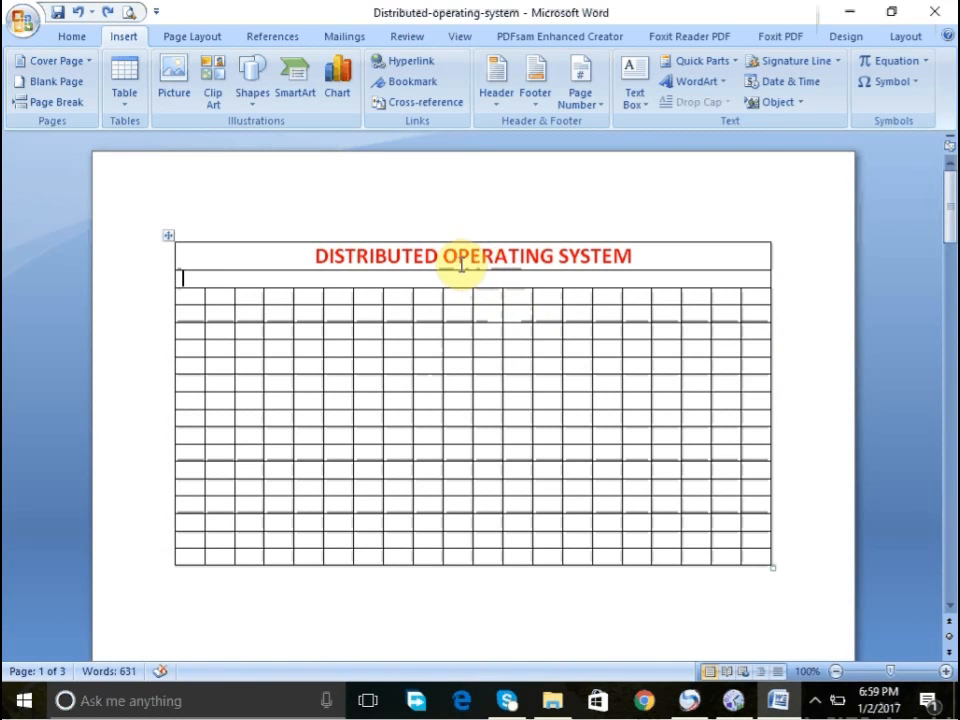
pyautogui.rightClick(421, 278)
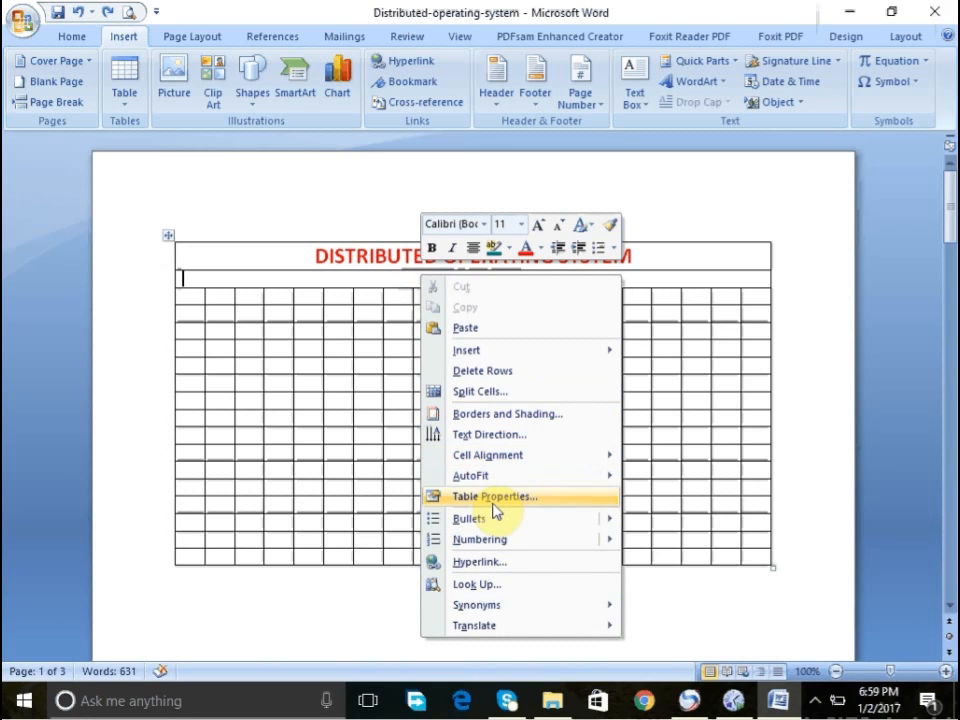
pyautogui.click(491, 504)
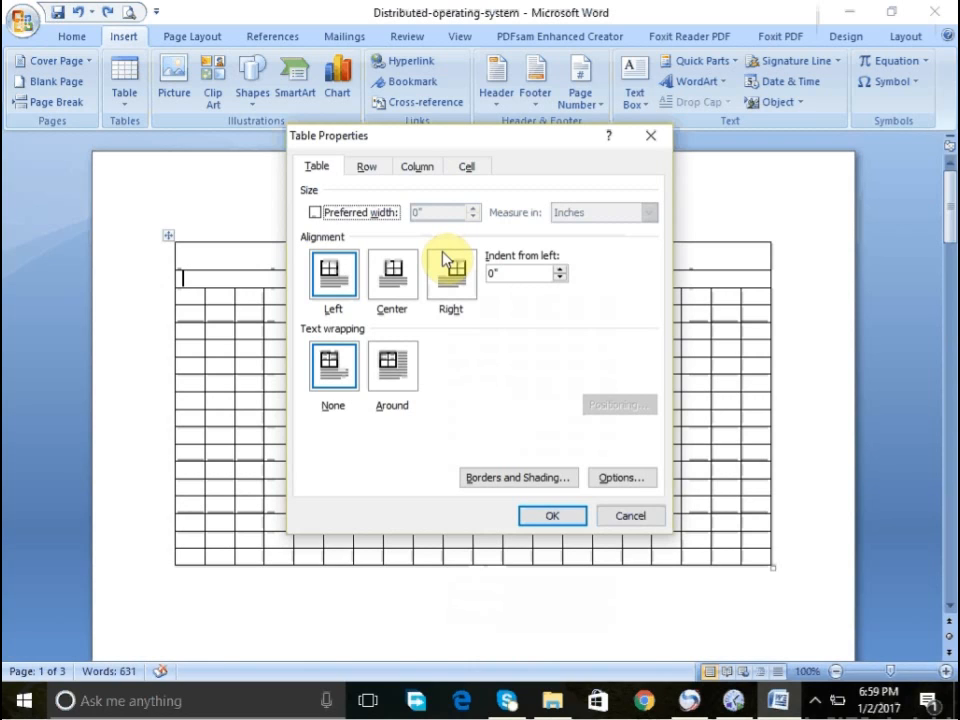
pyautogui.click(391, 274)
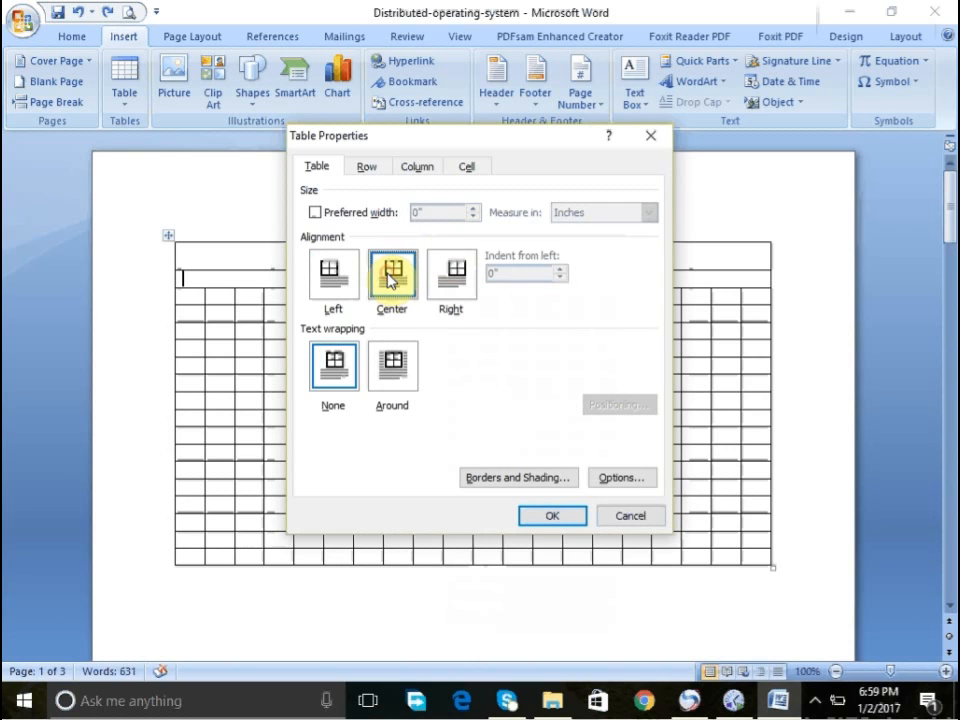
pyautogui.click(362, 170)
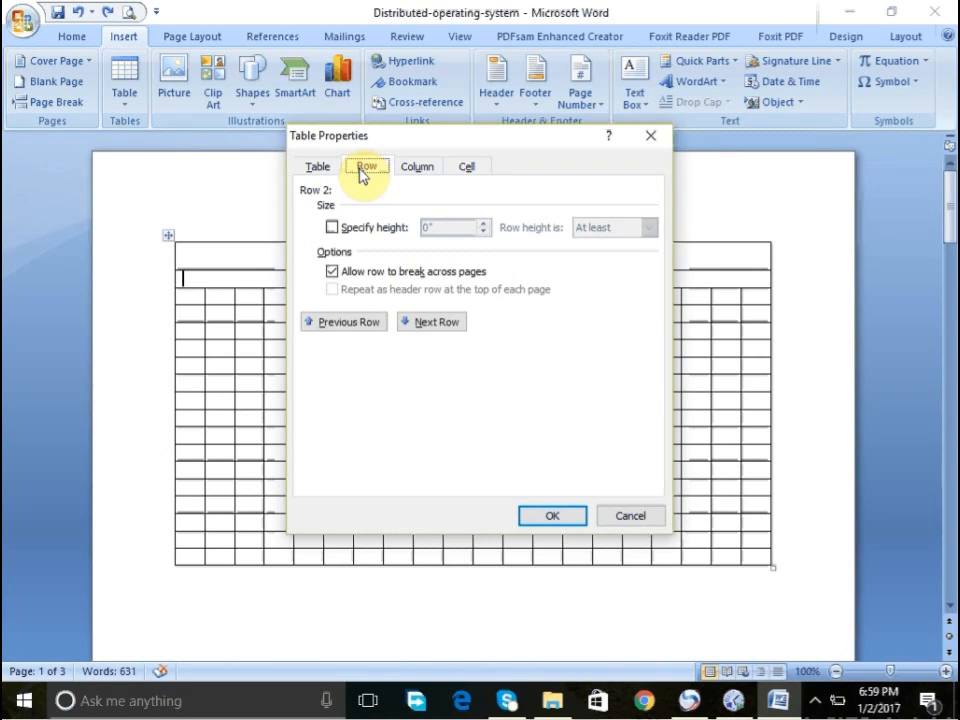
pyautogui.click(355, 228)
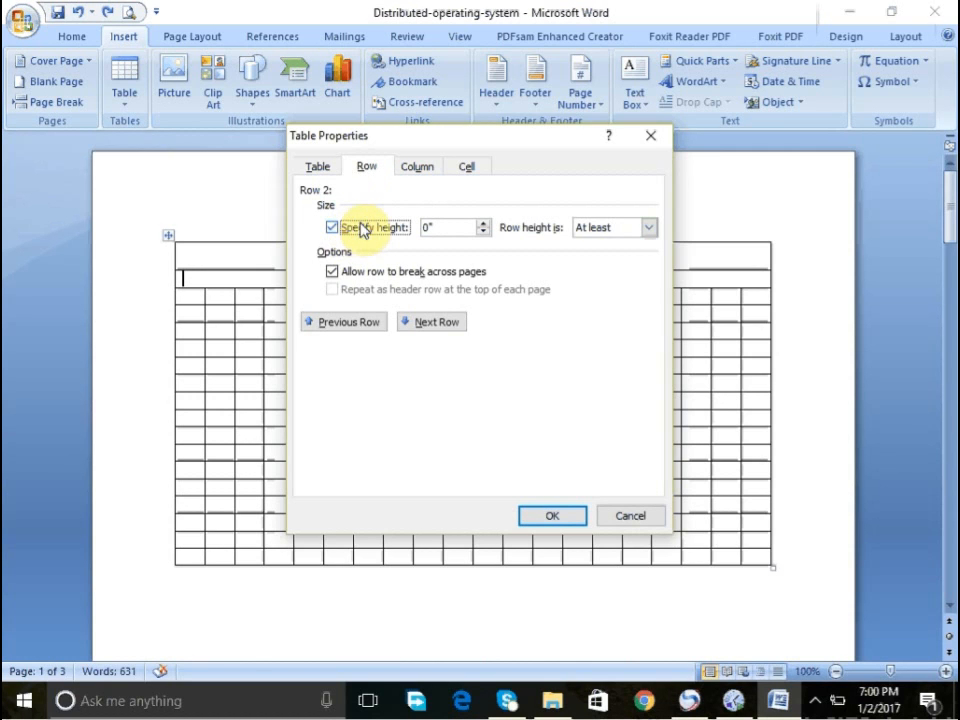
pyautogui.click(484, 223)
pyautogui.click(484, 223)
pyautogui.click(484, 223)
pyautogui.click(484, 223)
pyautogui.click(484, 223)
pyautogui.click(484, 223)
pyautogui.click(484, 223)
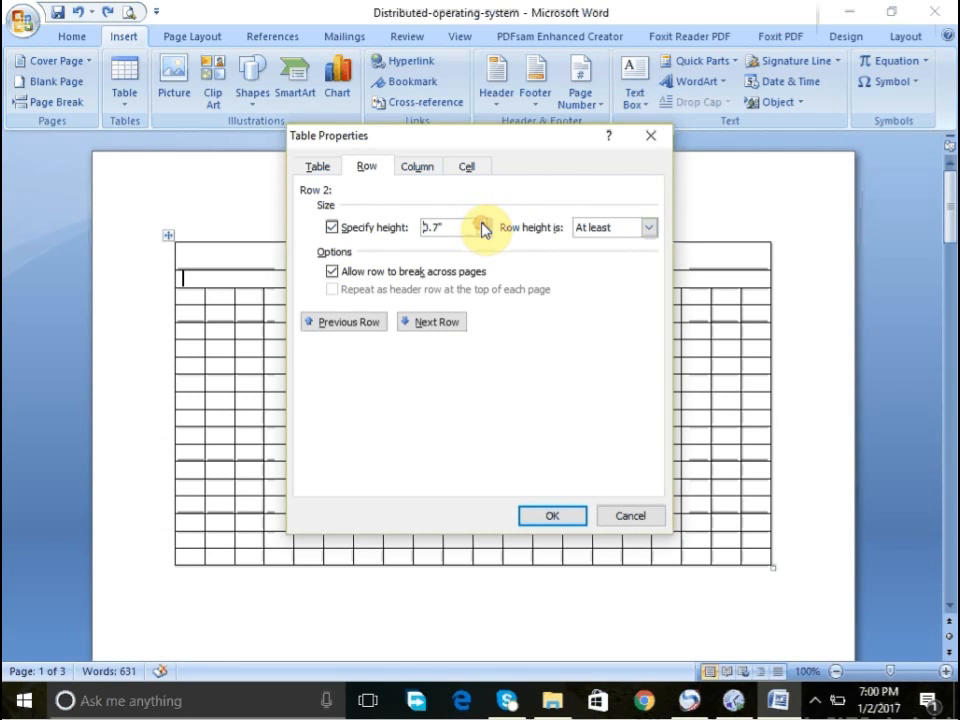
pyautogui.click(608, 227)
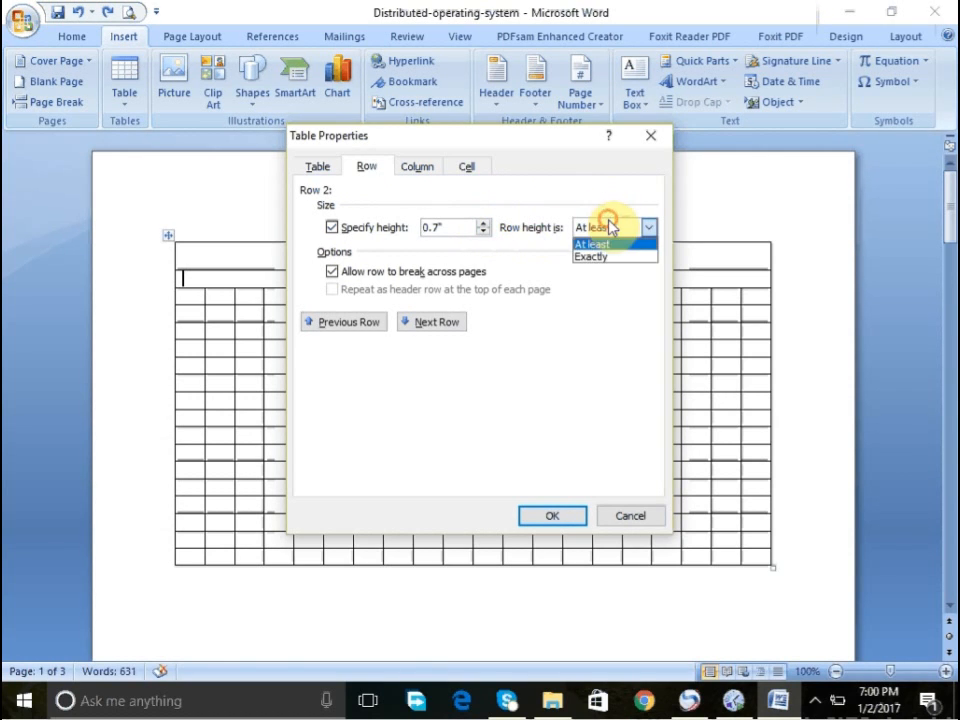
pyautogui.click(605, 256)
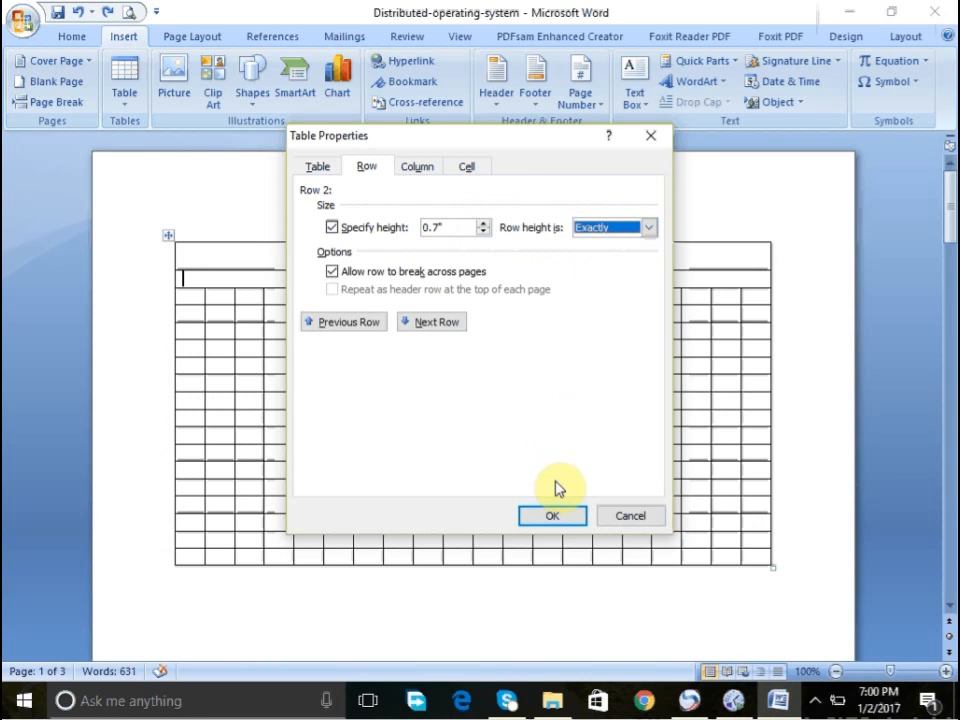
pyautogui.click(552, 515)
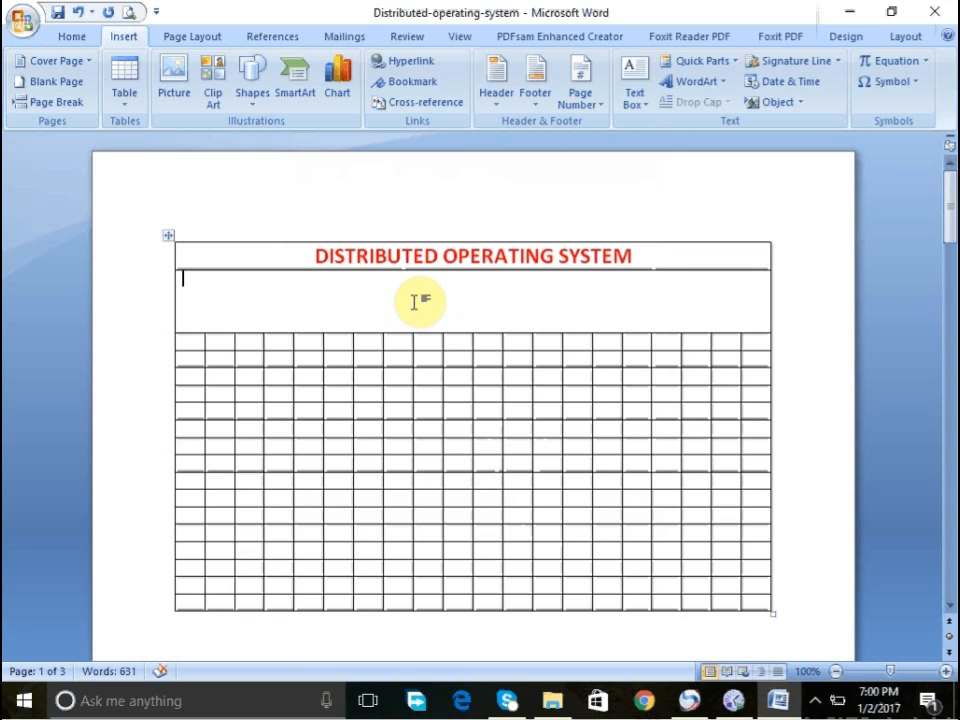
# - Enter OPERATING SYSTEM in the merged second row
pyautogui.write('OPERATING')
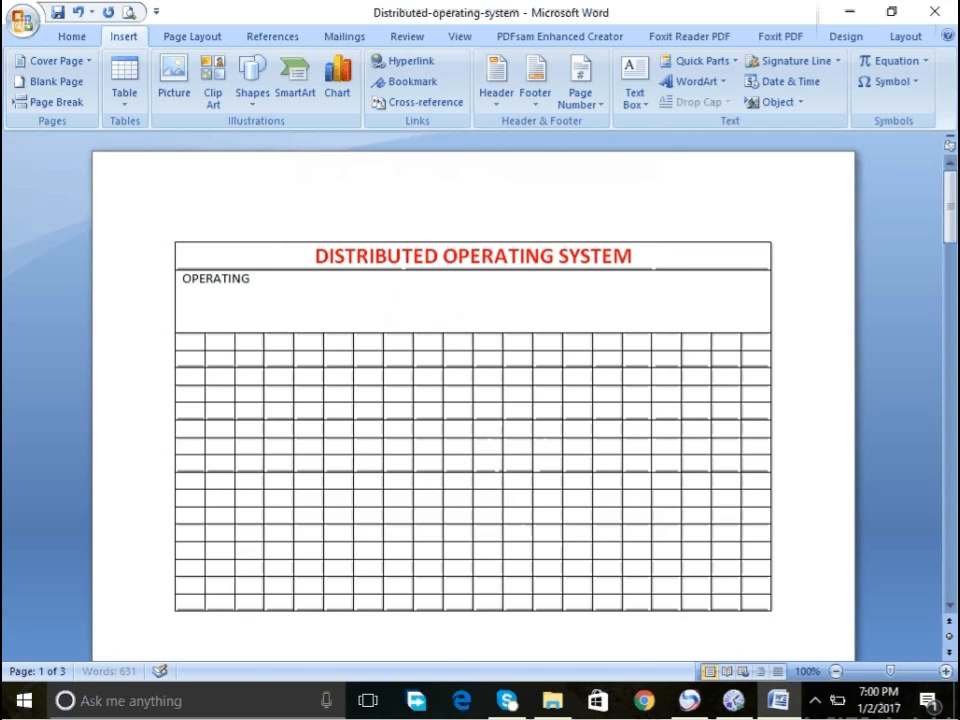
pyautogui.write(' SYSTEM')
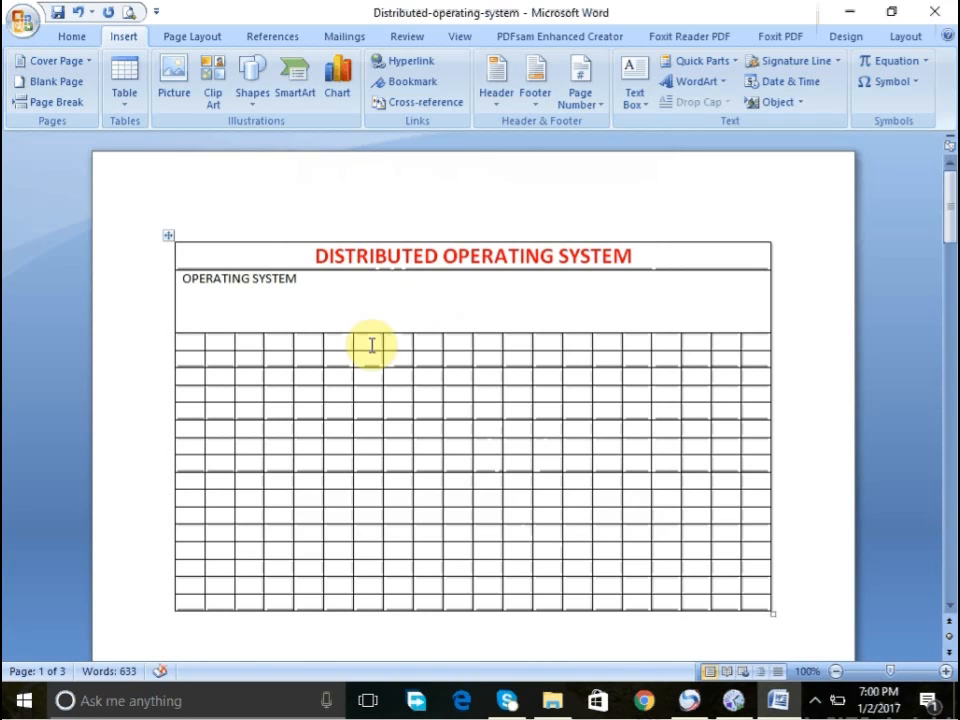
# - Select the OPERATING SYSTEM text and grow its font size step by step to 72 pt
pyautogui.moveTo(253, 281); pyautogui.dragTo(212, 237)
pyautogui.click(254, 282)
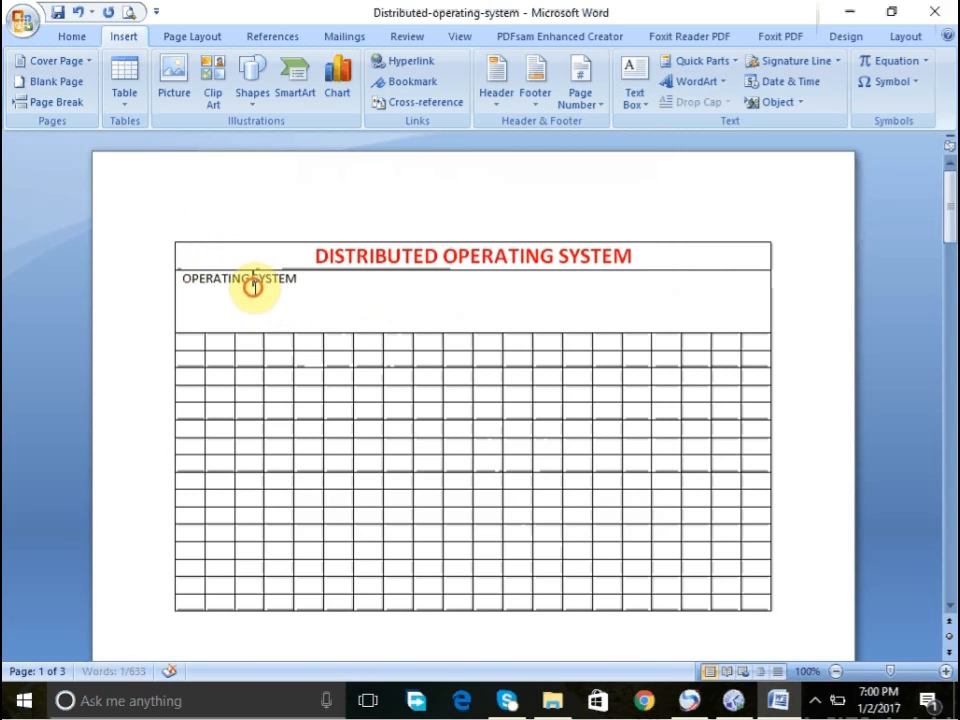
pyautogui.tripleClick(254, 280)
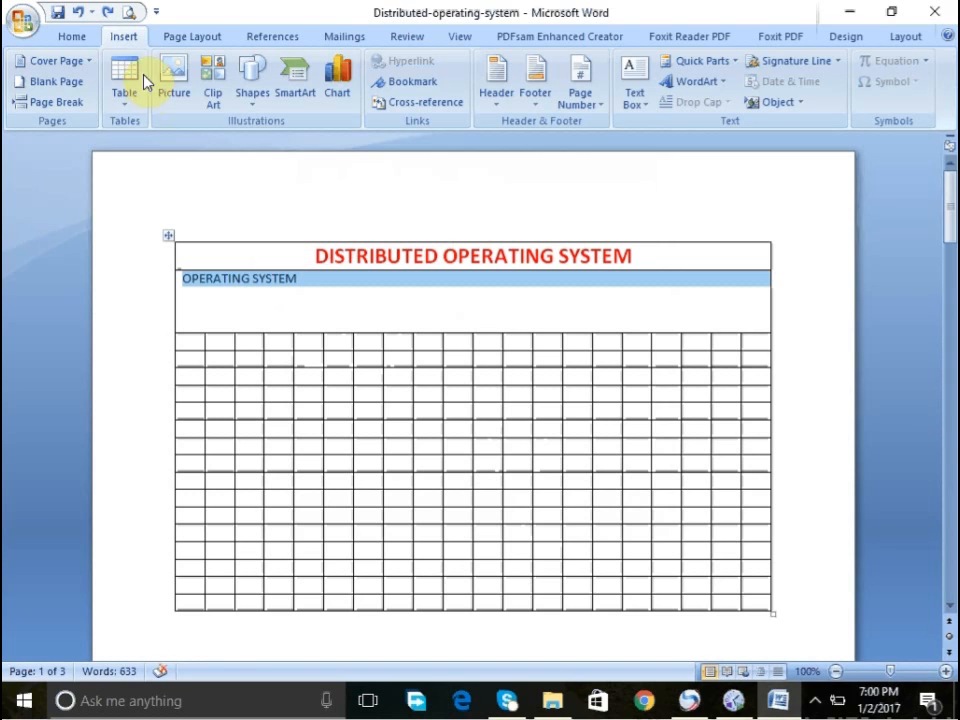
pyautogui.click(62, 36)
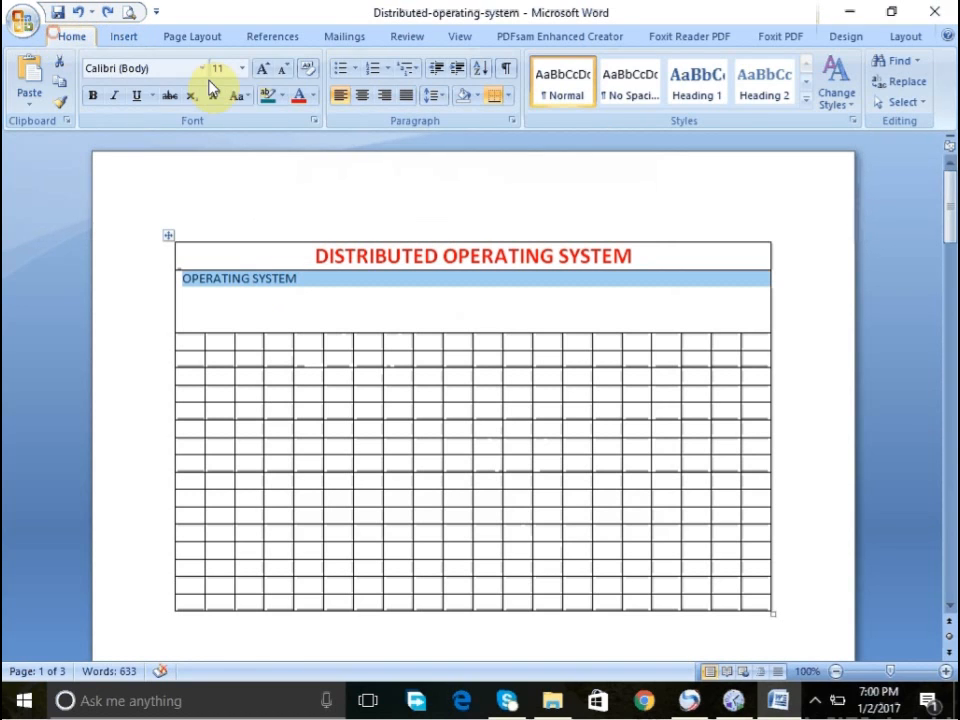
pyautogui.click(265, 70)
pyautogui.click(265, 70)
pyautogui.click(265, 70)
pyautogui.click(265, 70)
pyautogui.click(265, 70)
pyautogui.click(265, 70)
pyautogui.click(265, 70)
pyautogui.click(265, 70)
pyautogui.click(265, 70)
pyautogui.click(266, 72)
pyautogui.click(266, 72)
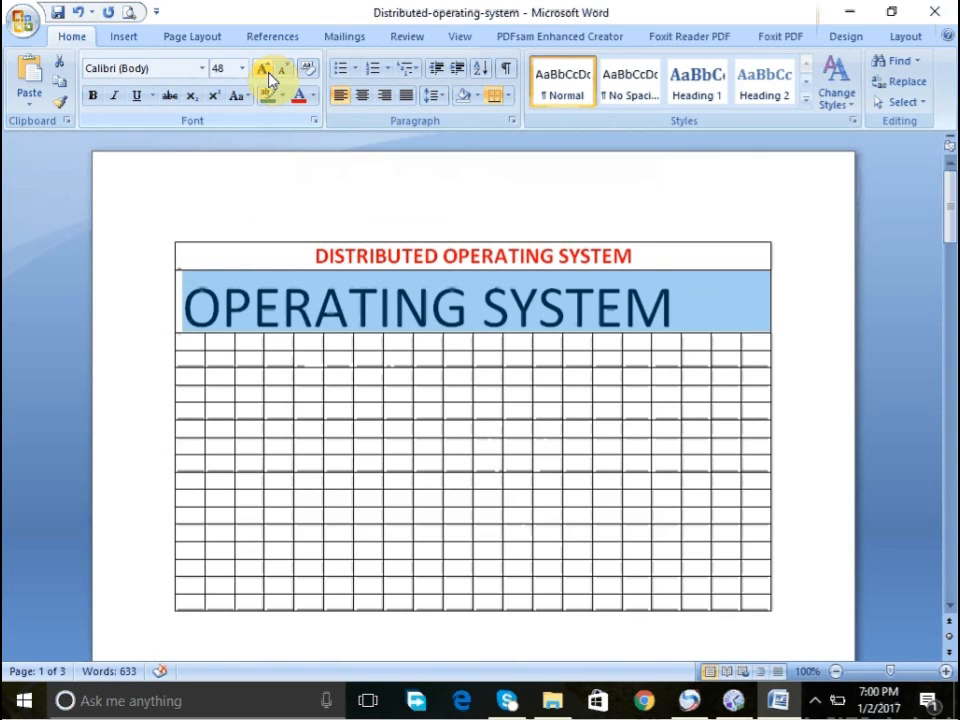
pyautogui.click(266, 72)
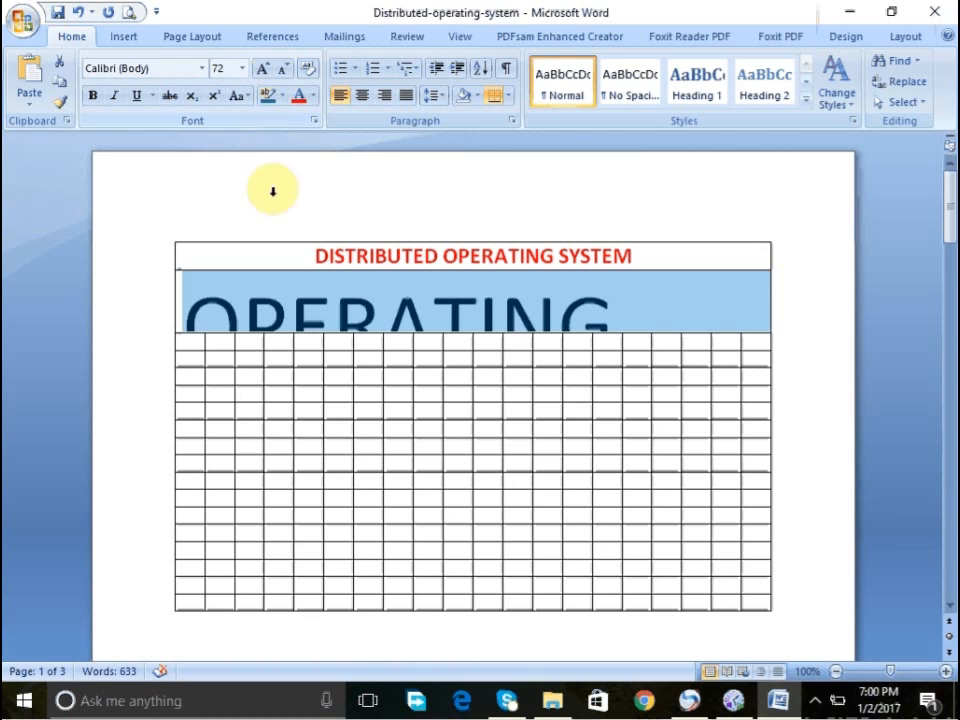
# - Set the second row cell's vertical alignment to center in the table properties
pyautogui.click(285, 292)
pyautogui.rightClick(283, 297)
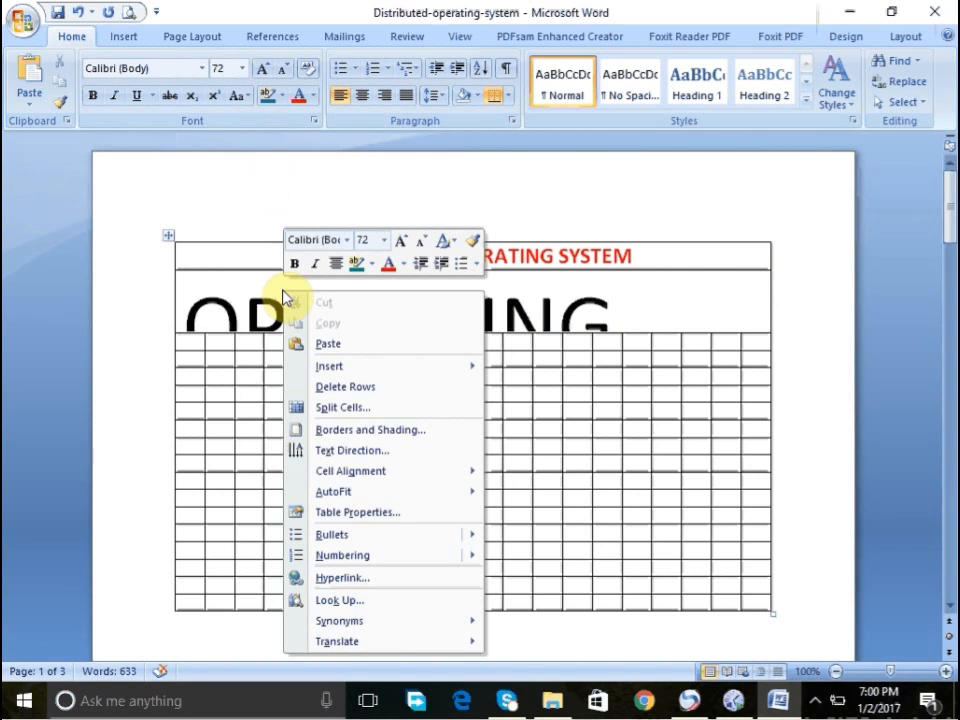
pyautogui.click(350, 513)
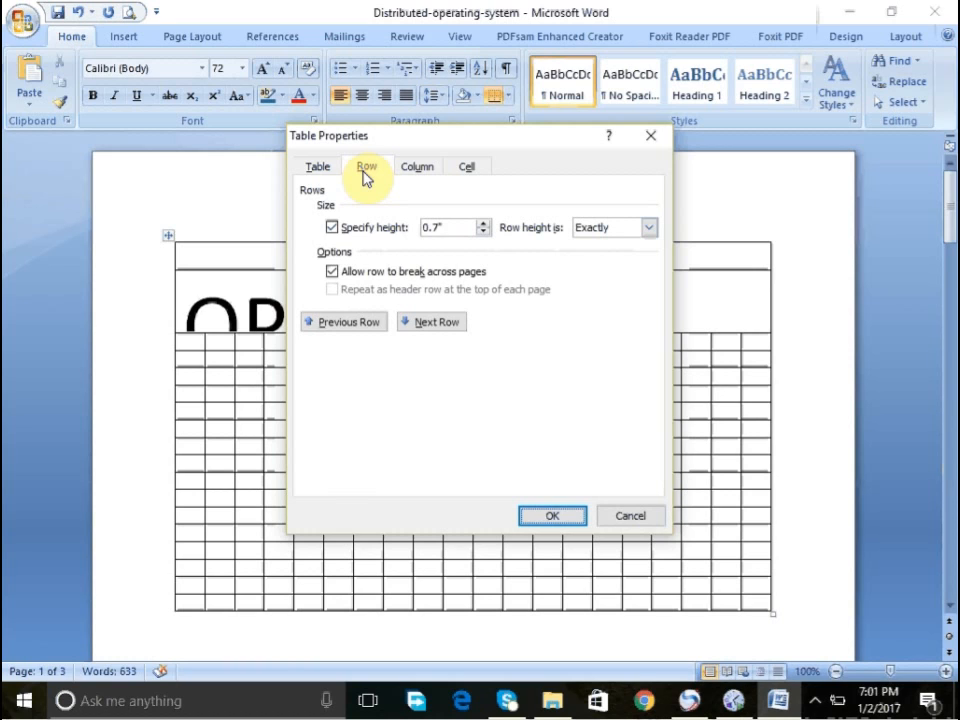
pyautogui.click(419, 172)
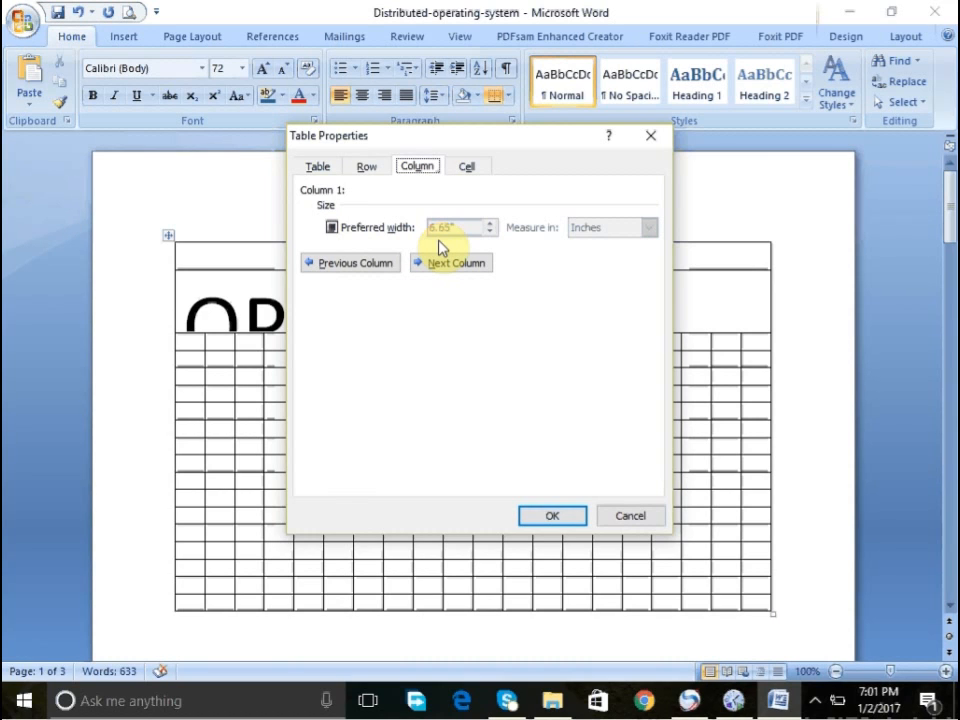
pyautogui.click(467, 167)
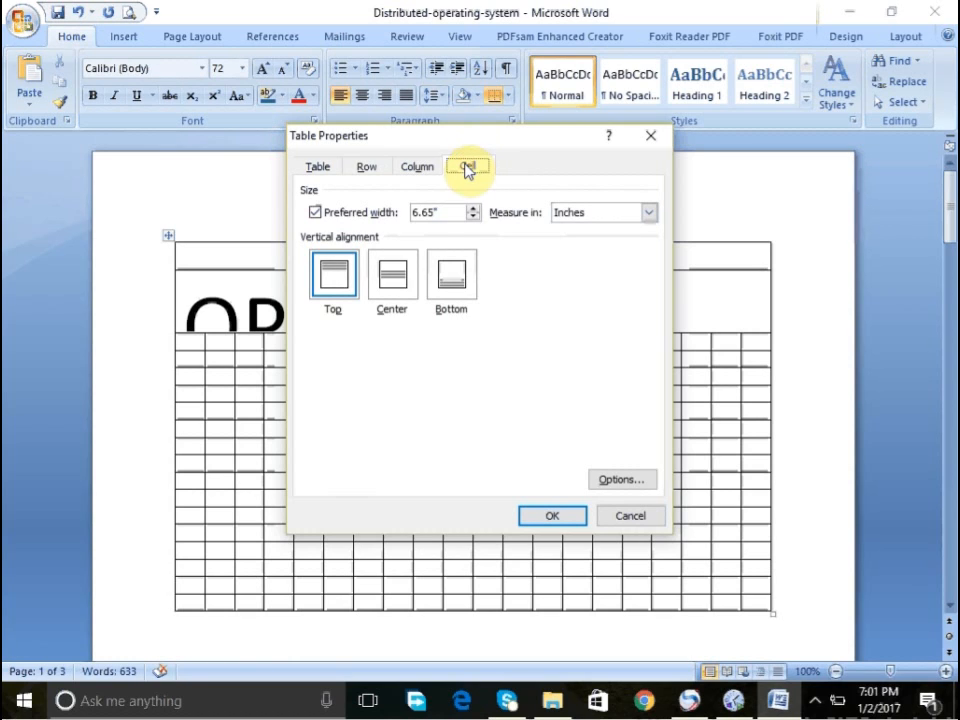
pyautogui.click(399, 281)
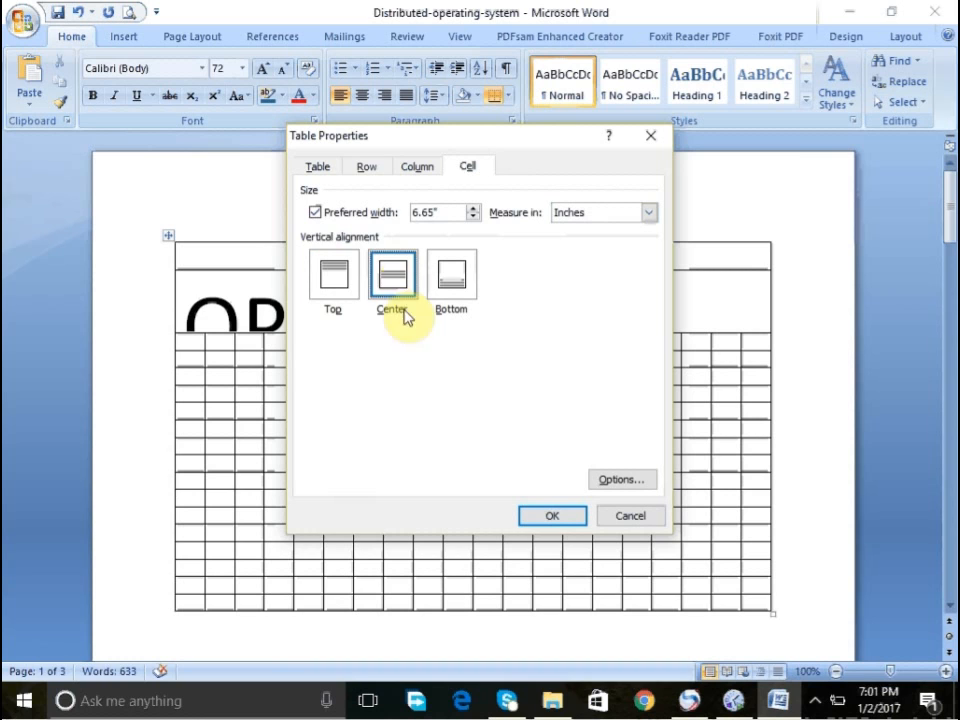
pyautogui.click(548, 516)
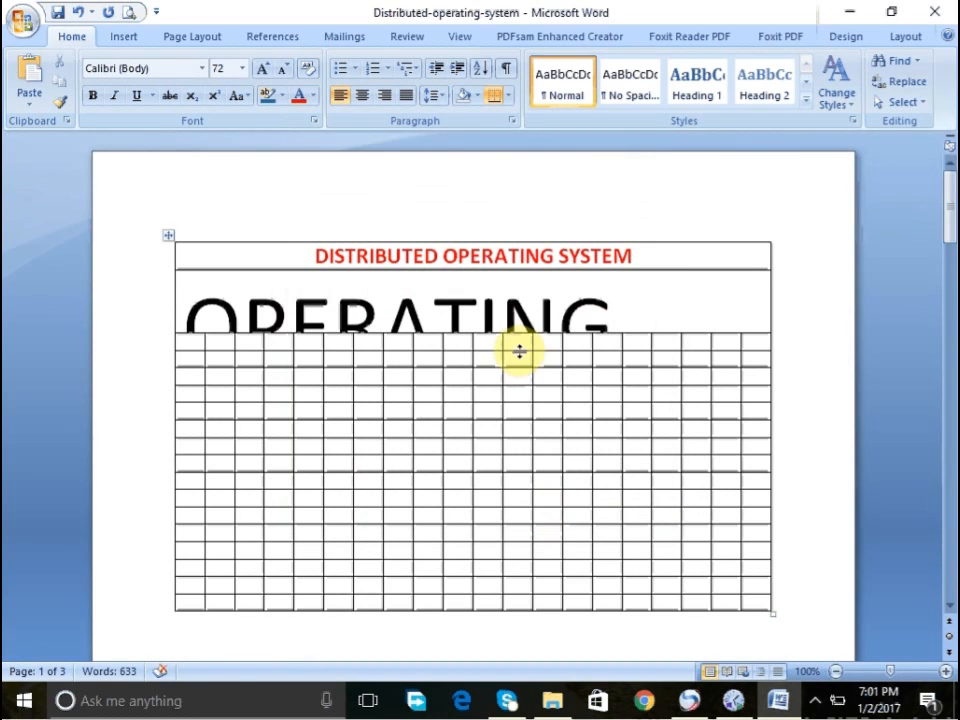
# - Select the OPERATING SYSTEM text and shrink its font size to 26 pt
pyautogui.tripleClick(428, 305)
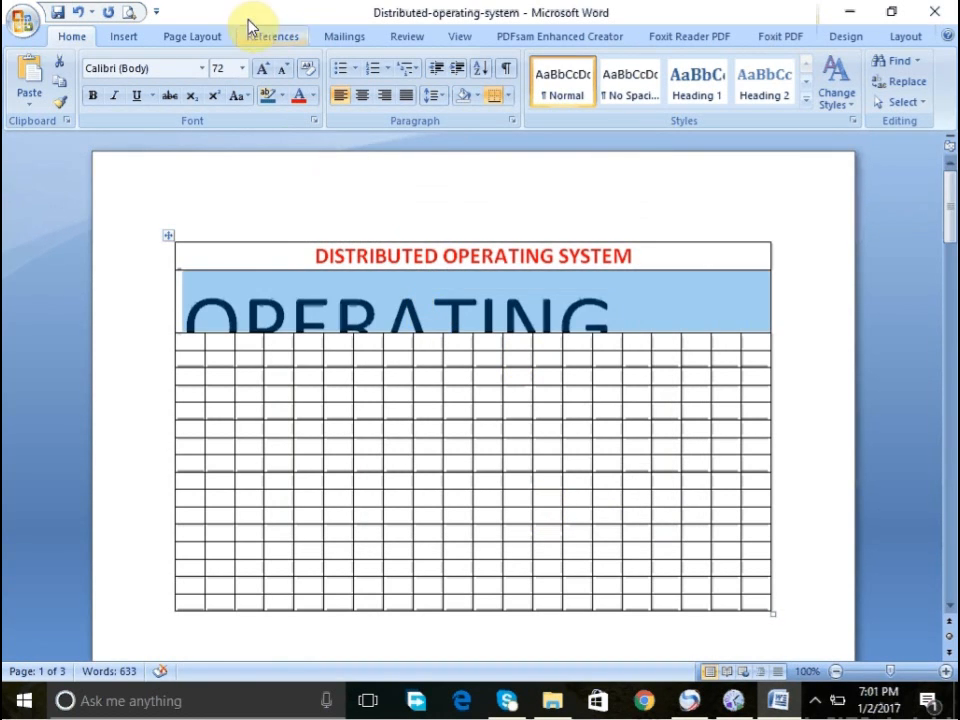
pyautogui.click(283, 69)
pyautogui.click(283, 69)
pyautogui.click(283, 69)
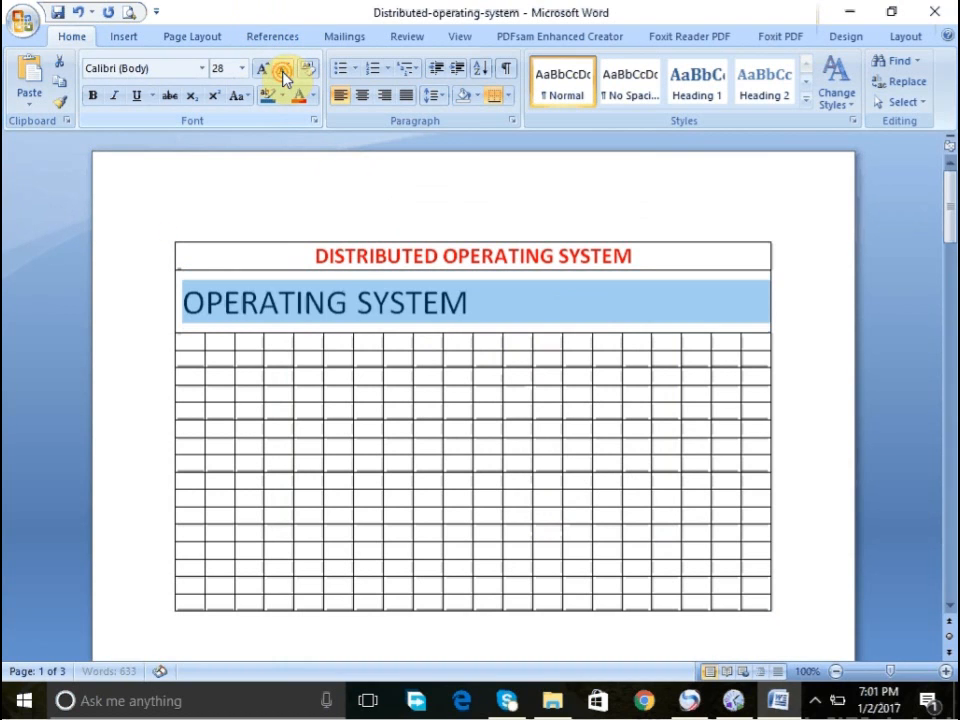
pyautogui.click(283, 69)
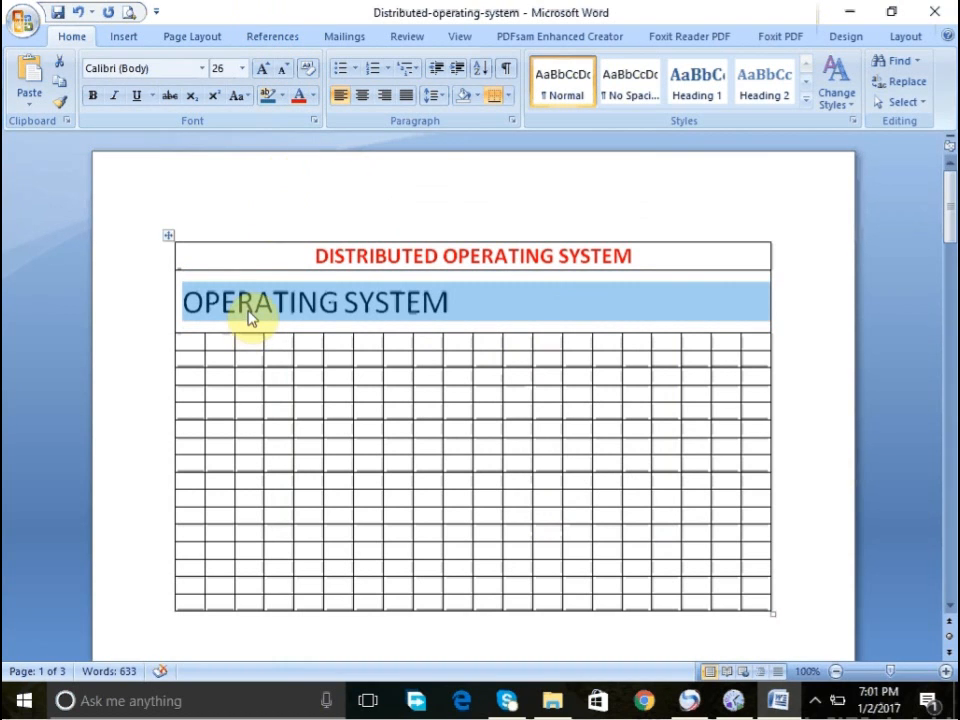
# - Select the whole table and try to left-align its text
pyautogui.click(168, 236)
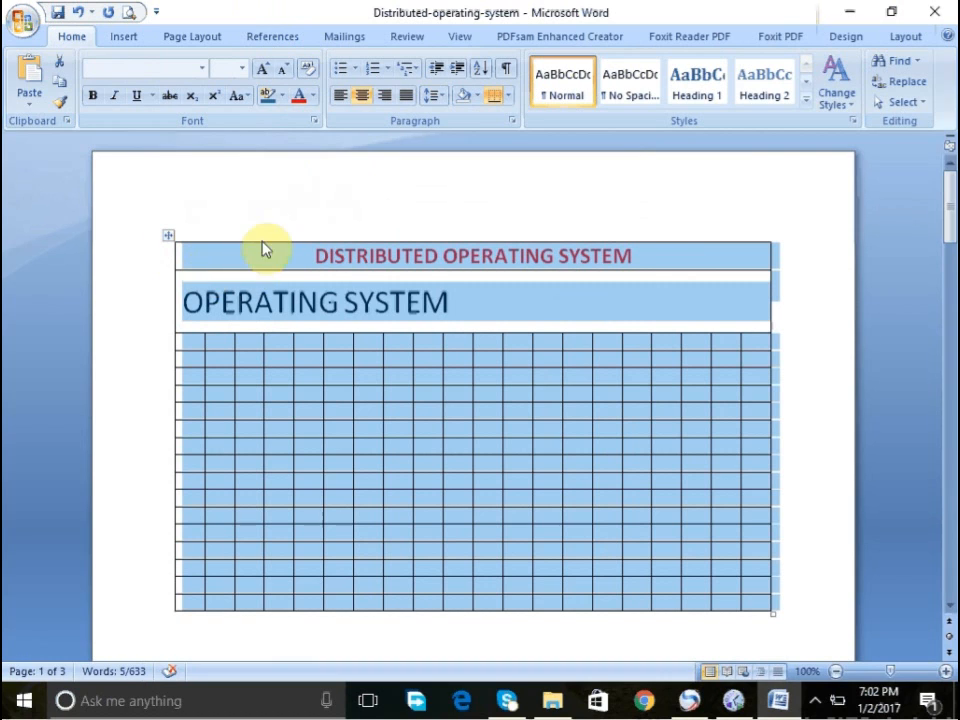
pyautogui.click(340, 101)
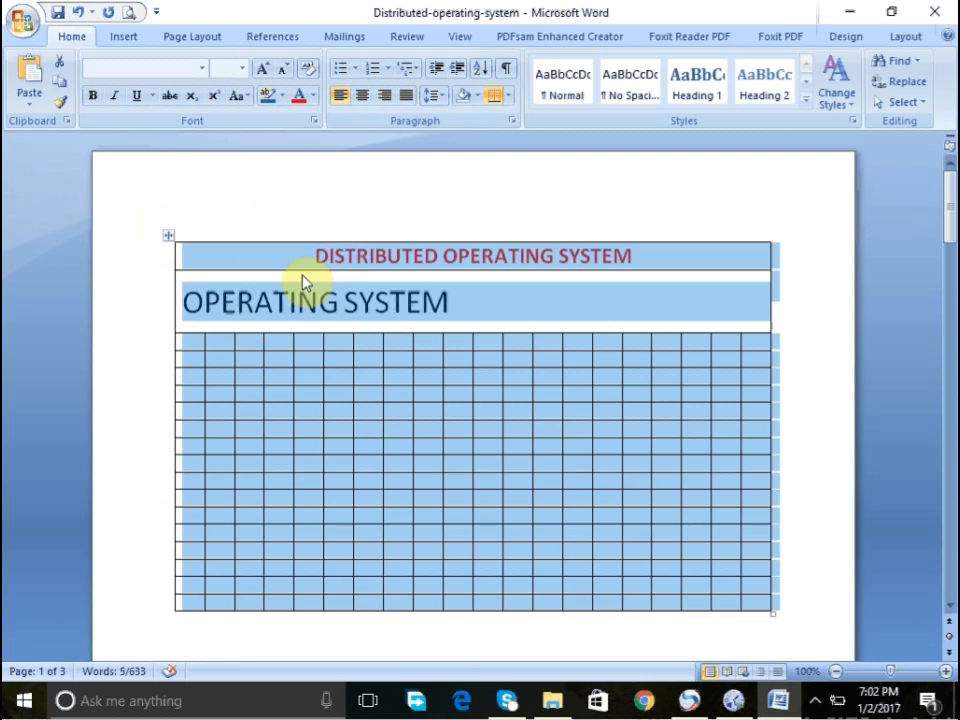
pyautogui.click(286, 313)
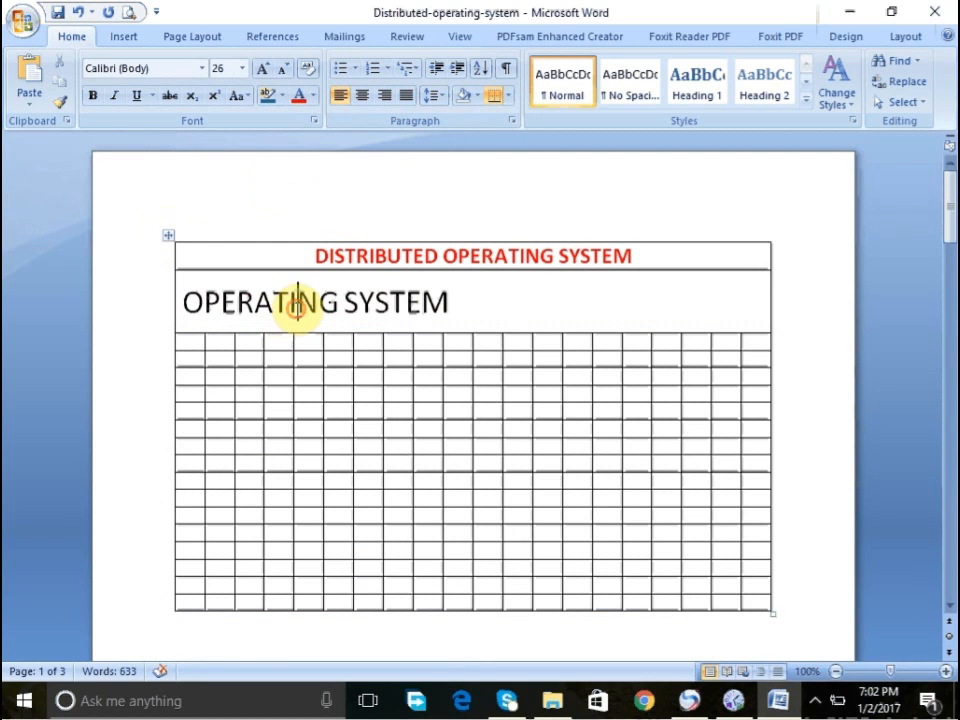
# - Delete the letter A after OPER in the second row's text
pyautogui.tripleClick(297, 313)
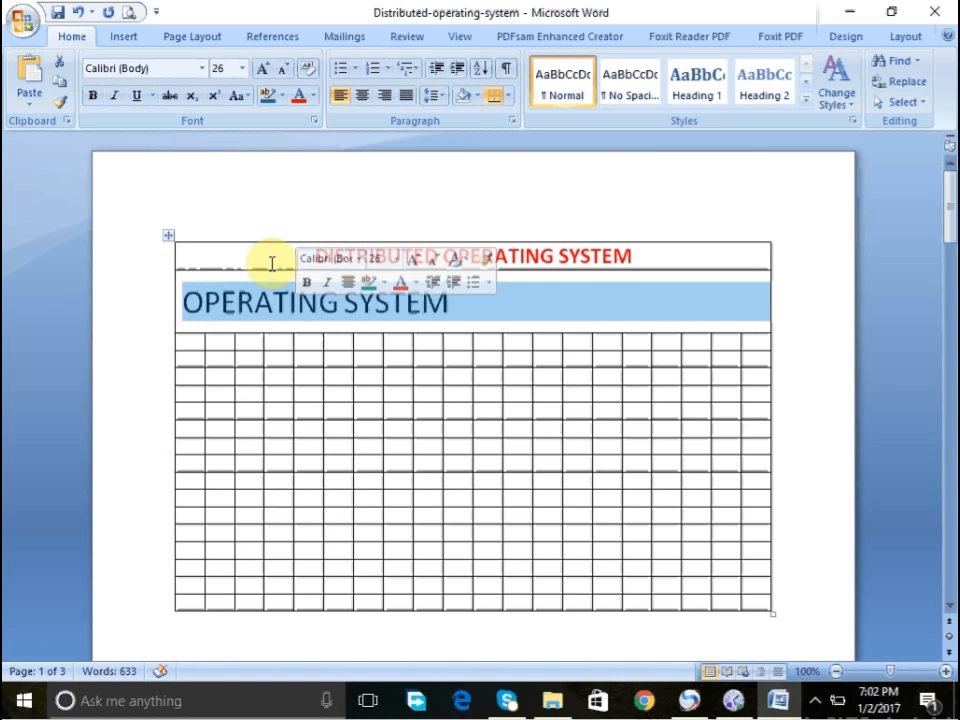
pyautogui.press('Down')
pyautogui.click(273, 300)
pyautogui.press('BackSpace')
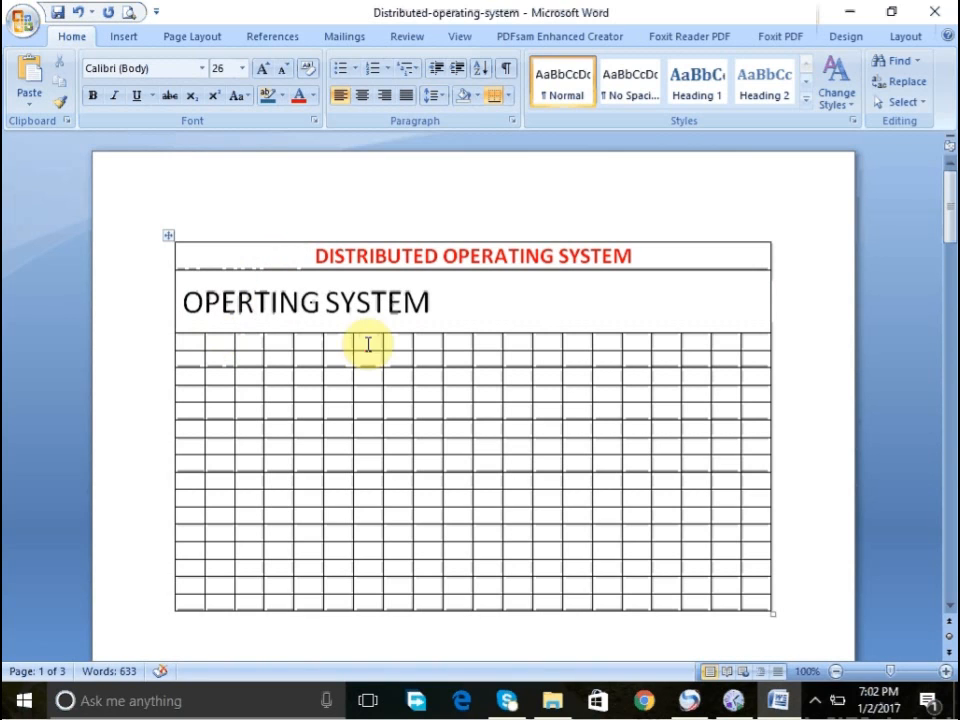
# - Type OOPE in a new paragraph below the table
pyautogui.click(413, 349)
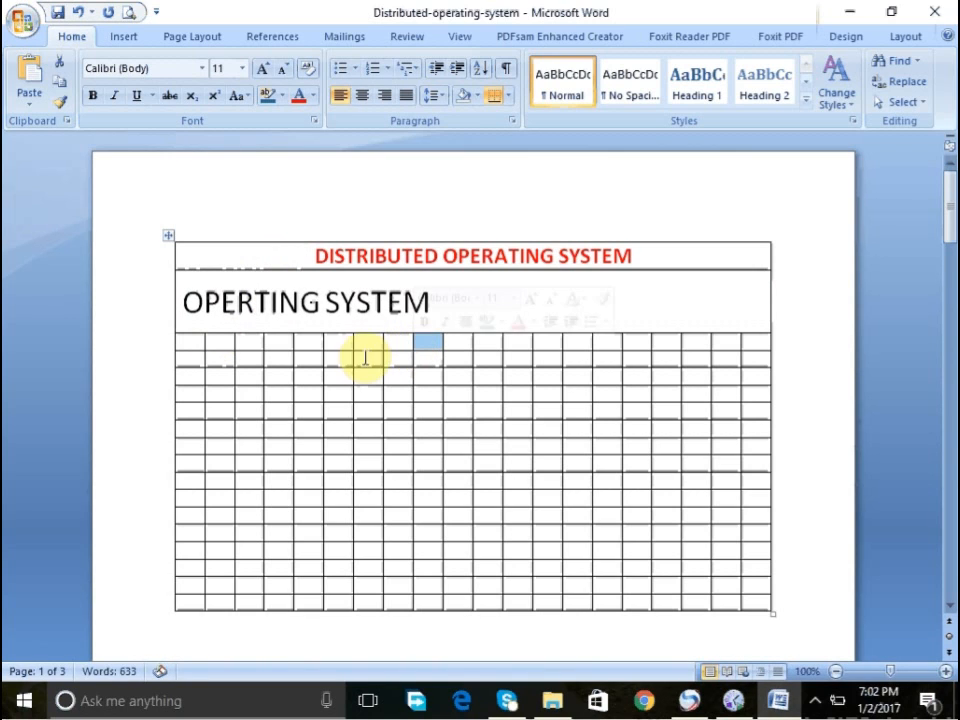
pyautogui.click(291, 646)
pyautogui.press('Return')
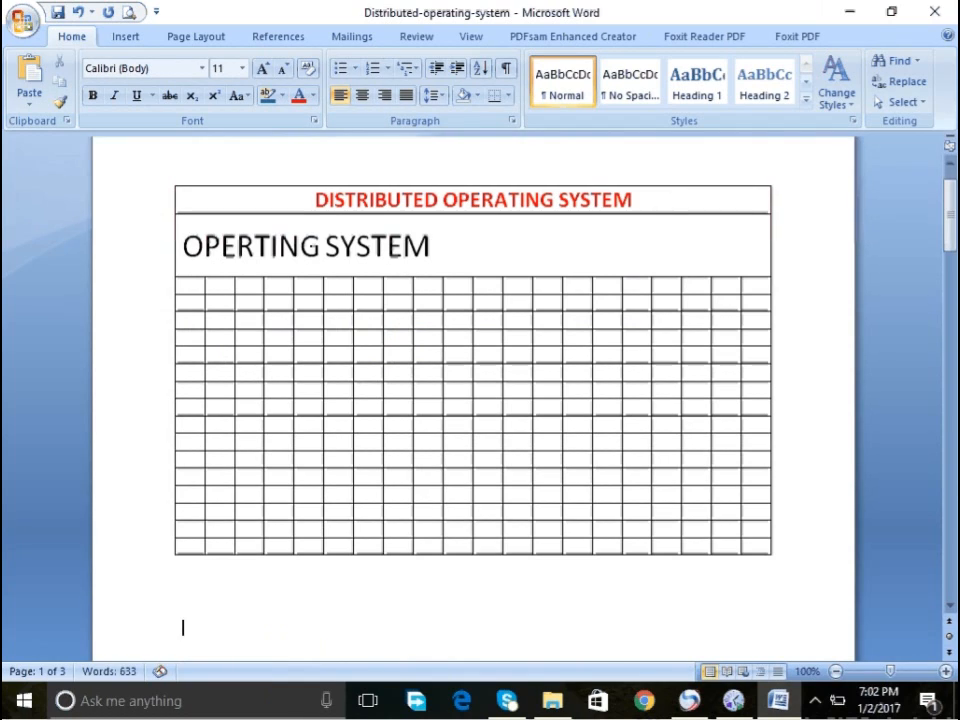
pyautogui.write('OOPE')
pyautogui.press('Return')
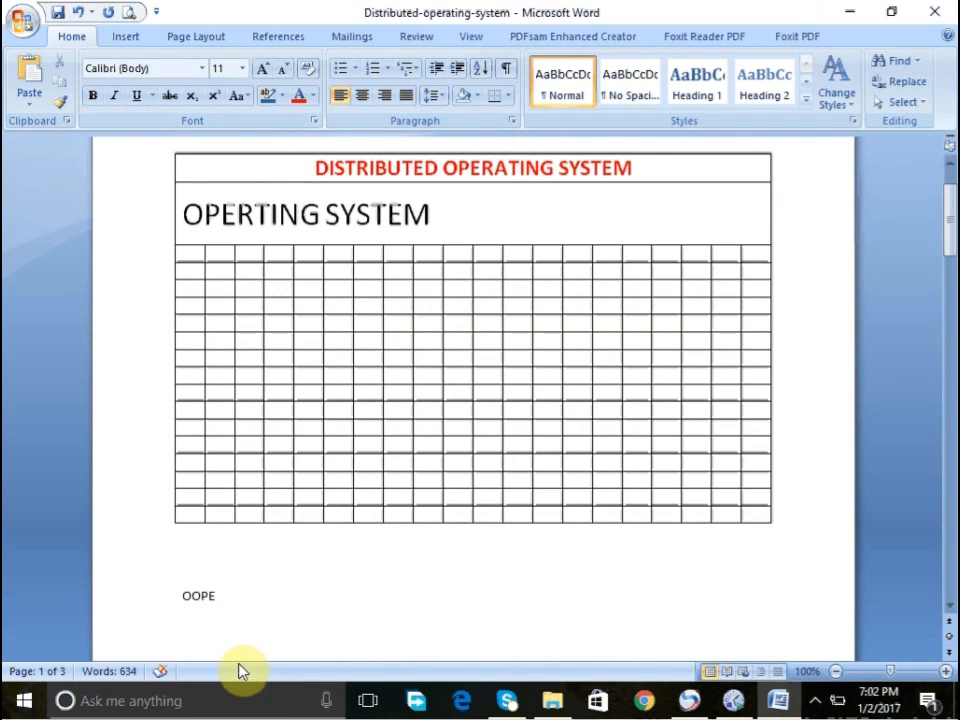
# - Delete the OPERTING SYSTEM row, then undo the deletion
pyautogui.click(198, 607)
pyautogui.click(306, 240)
pyautogui.rightClick(306, 240)
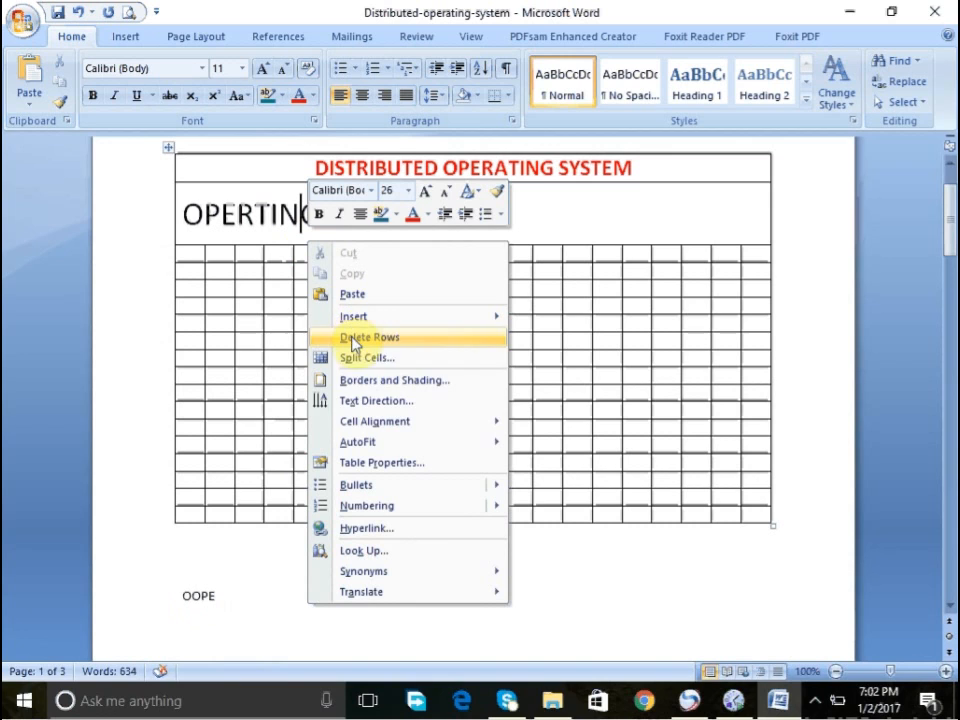
pyautogui.moveTo(365, 428)
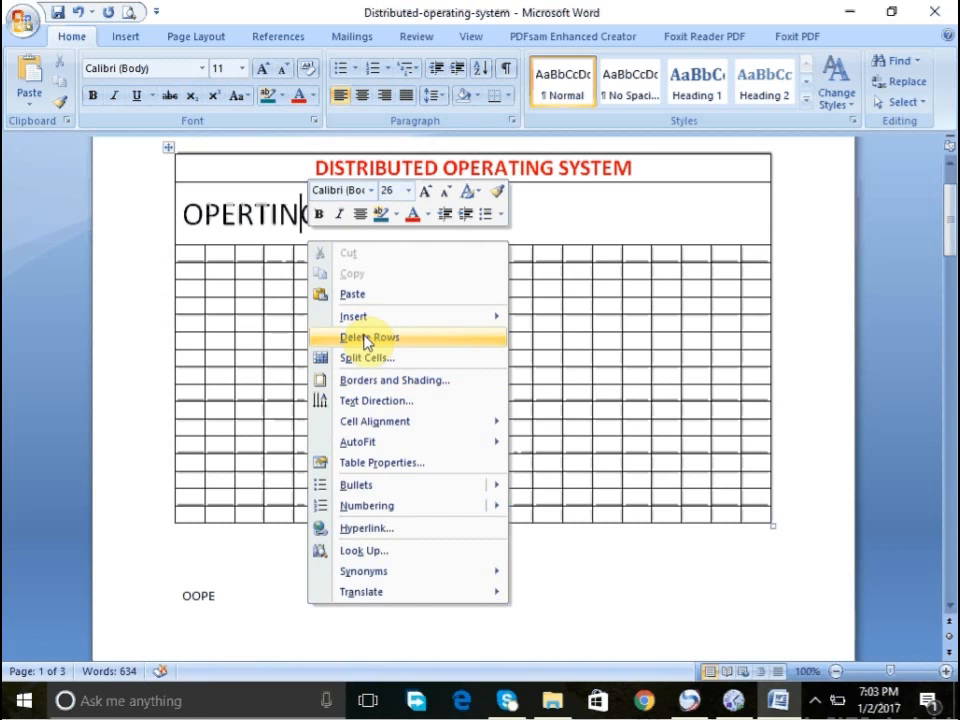
pyautogui.moveTo(369, 321)
pyautogui.click(365, 337)
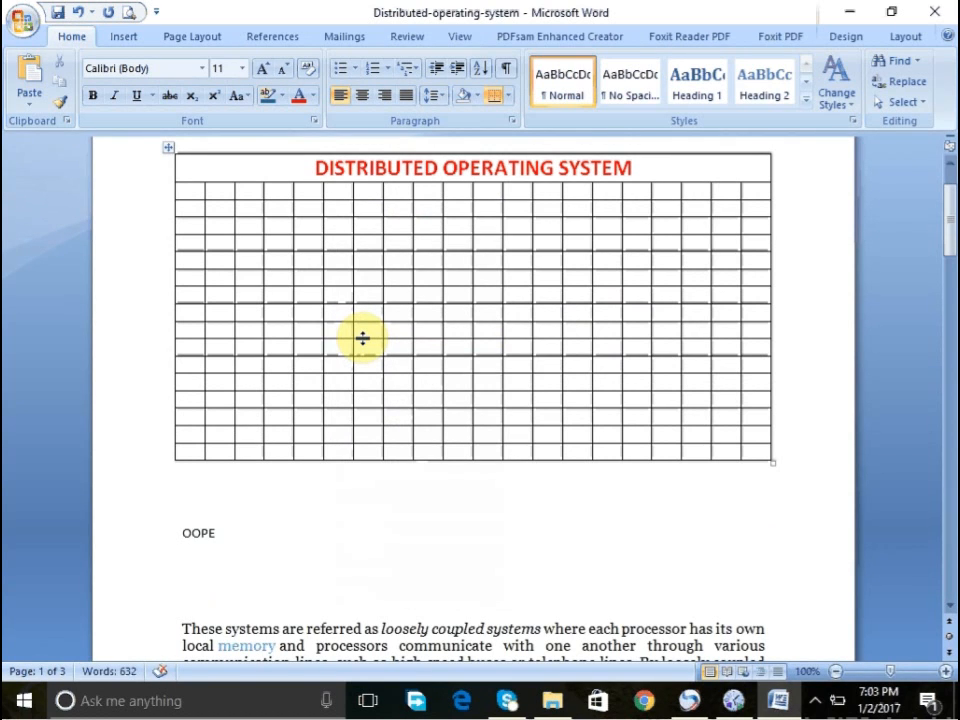
pyautogui.hotkey('ctrl', 'z')
pyautogui.scroll(-1, 349, 264)
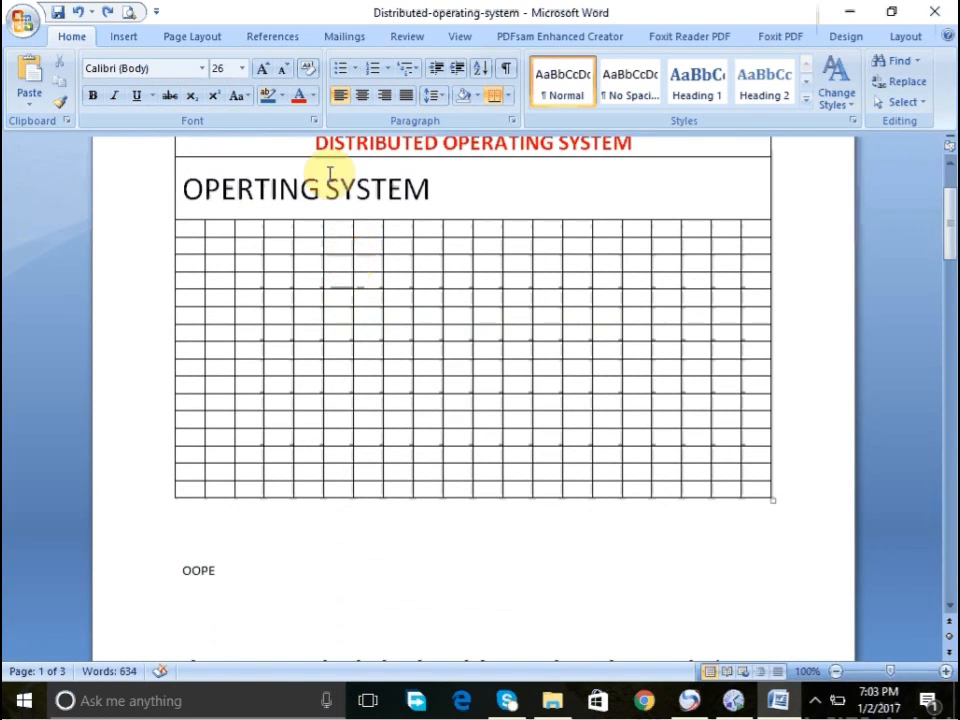
pyautogui.rightClick(314, 182)
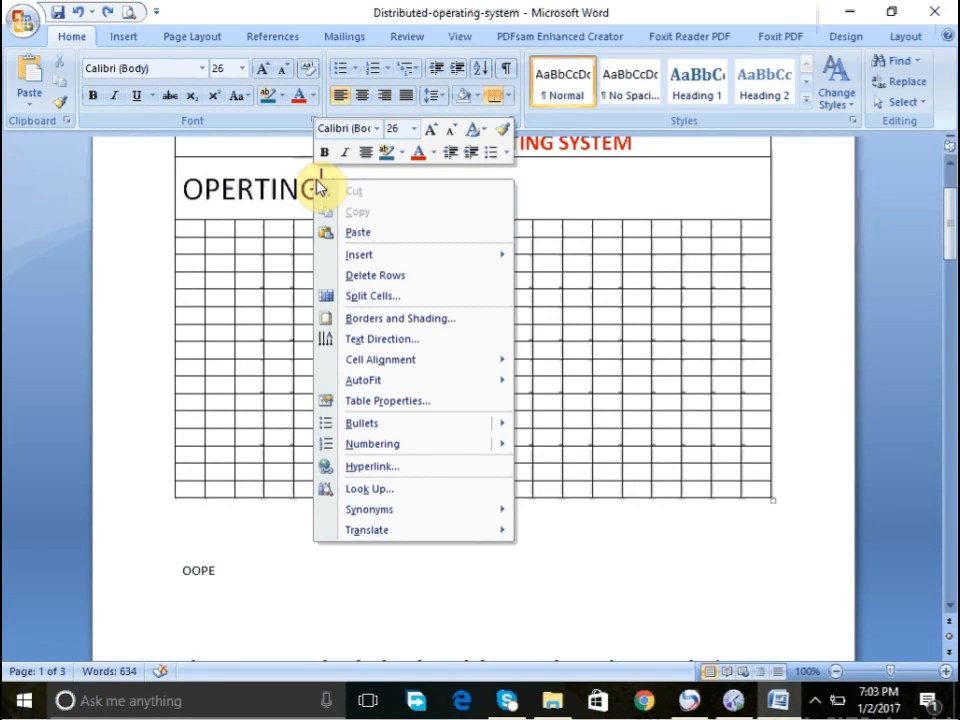
pyautogui.click(352, 300)
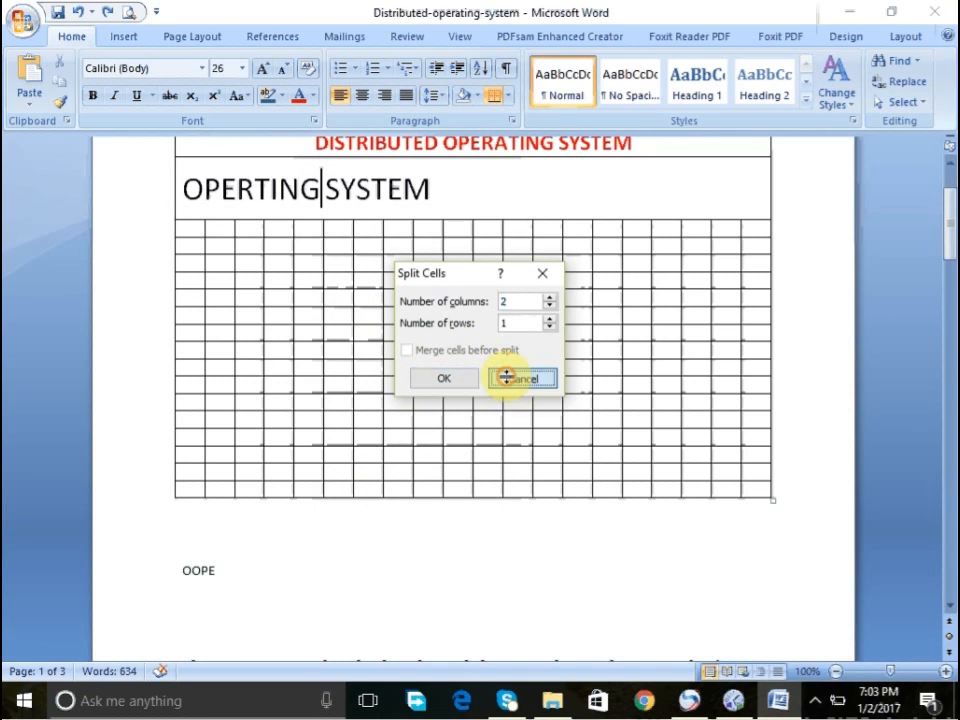
pyautogui.click(506, 377)
pyautogui.rightClick(364, 199)
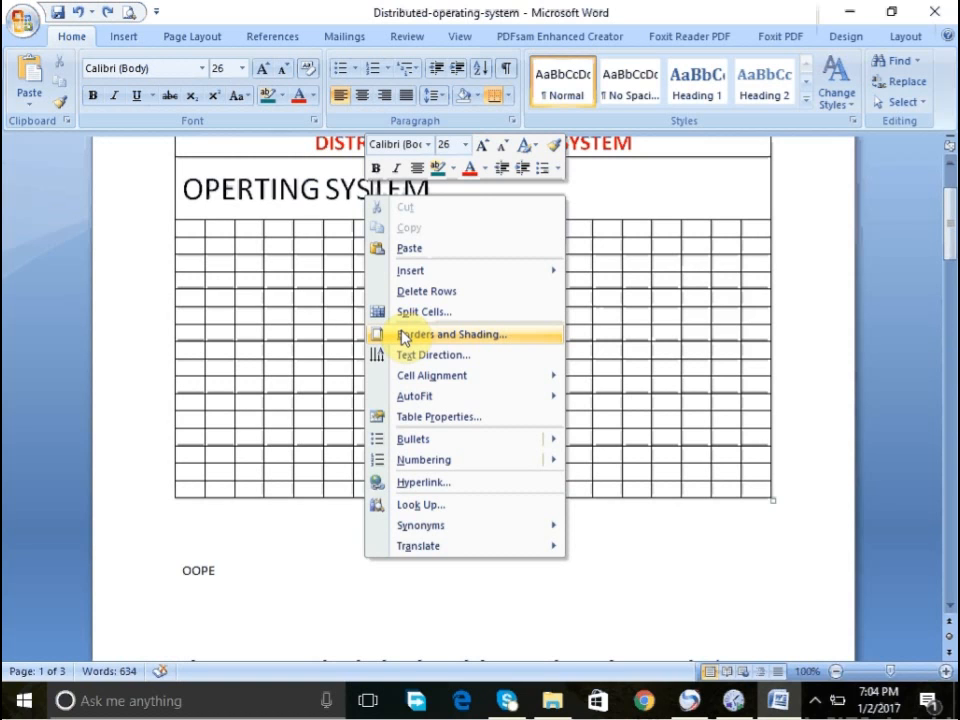
pyautogui.click(289, 553)
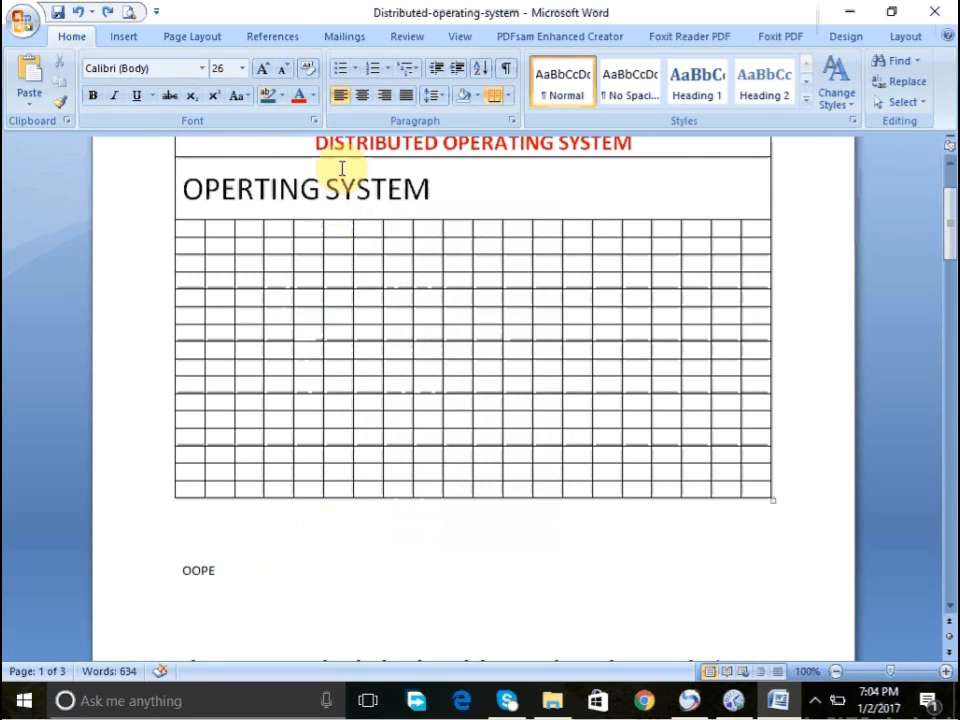
# - Examine the table's border settings in the Borders and Shading options
pyautogui.scroll(1, 300, 145)
pyautogui.click(299, 146)
pyautogui.rightClick(299, 146)
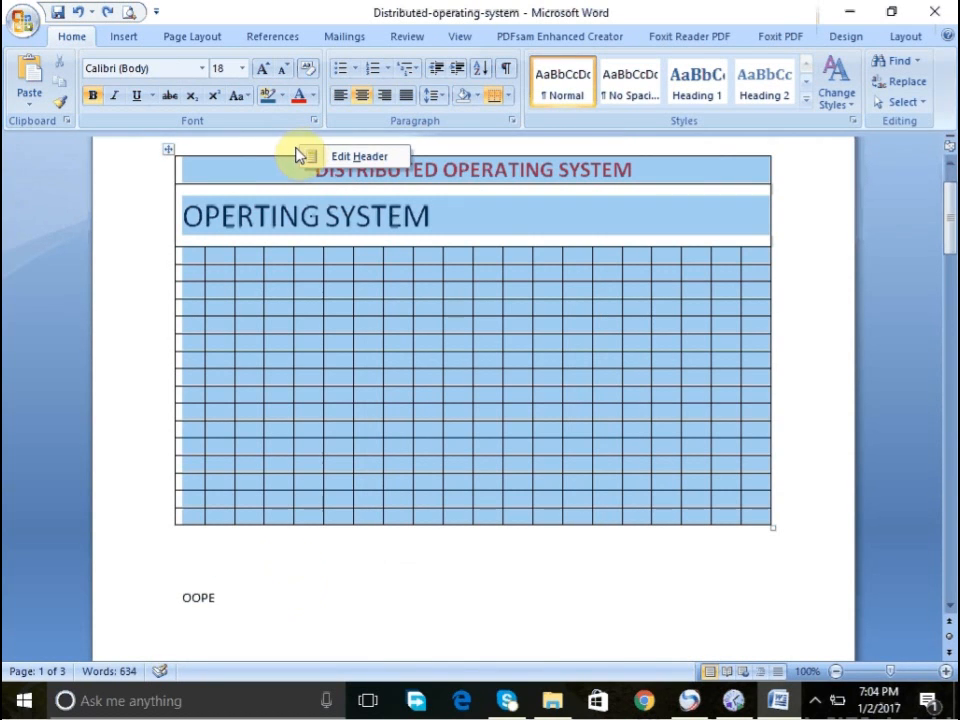
pyautogui.press('Escape')
pyautogui.click(272, 173)
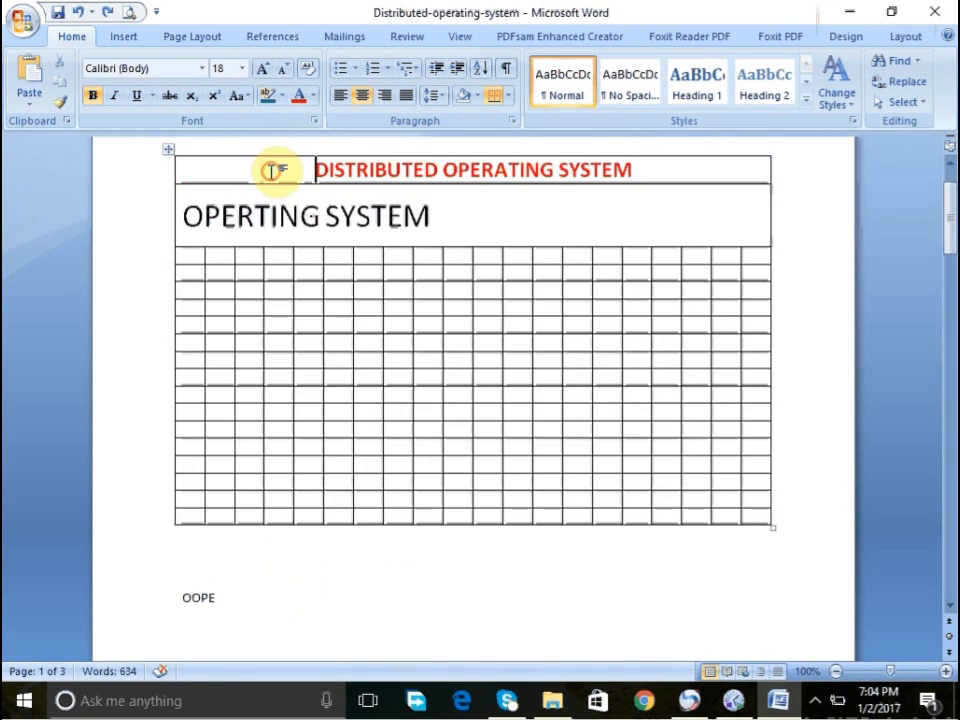
pyautogui.rightClick(272, 173)
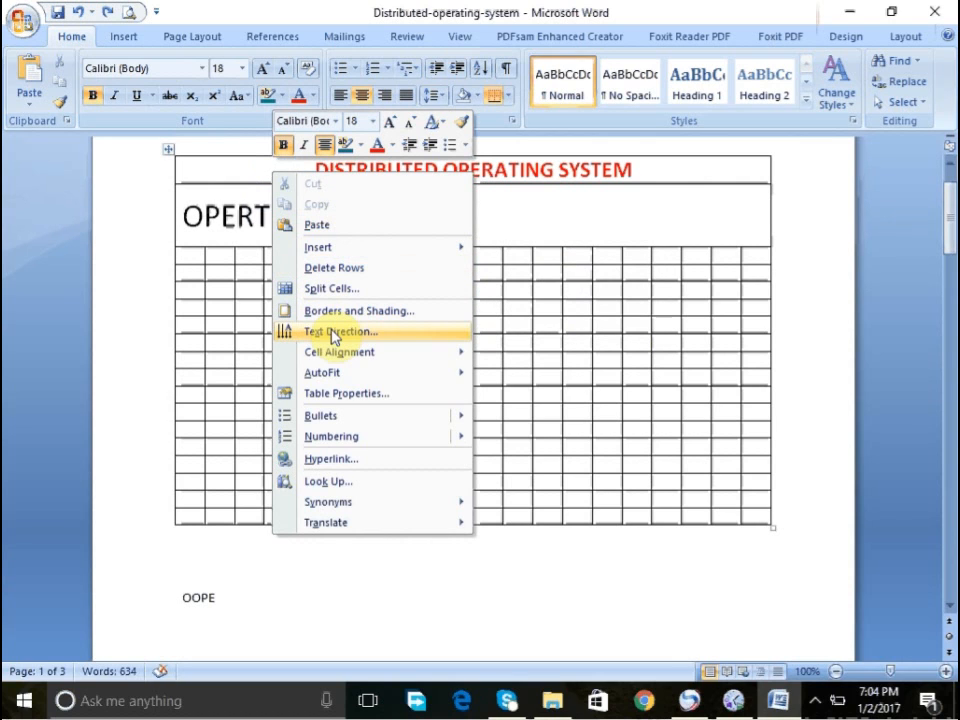
pyautogui.moveTo(333, 418)
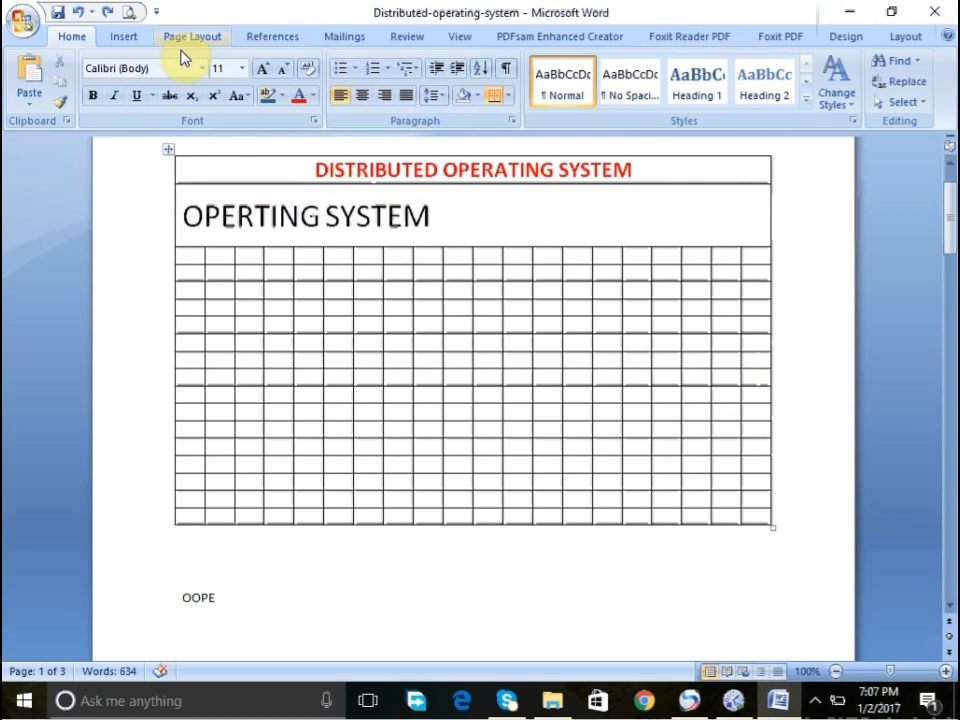
pyautogui.click(372, 216)
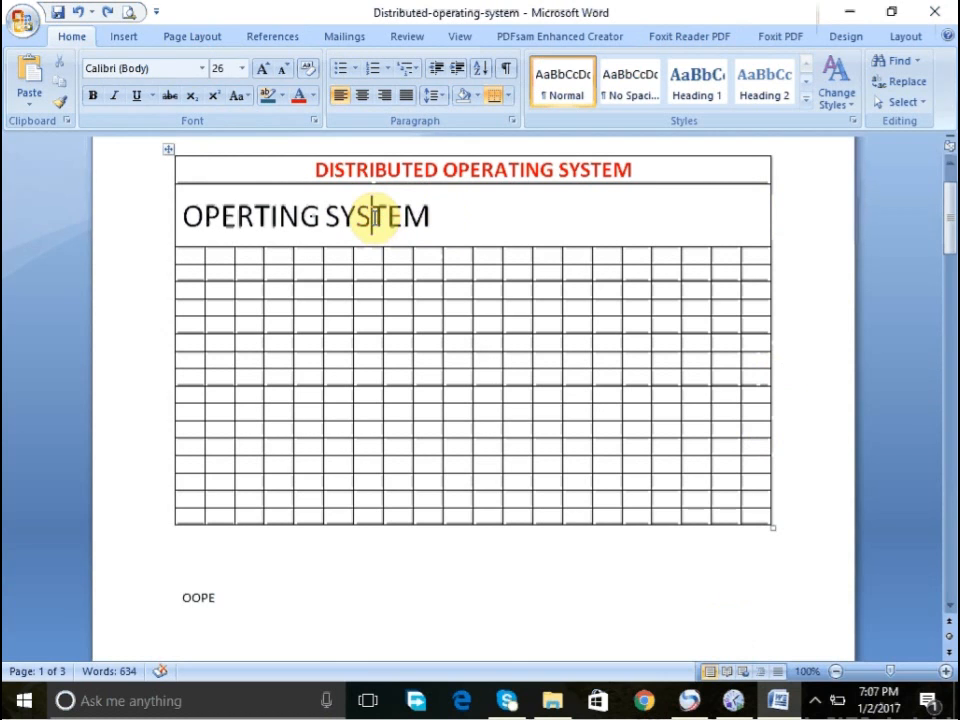
pyautogui.rightClick(372, 216)
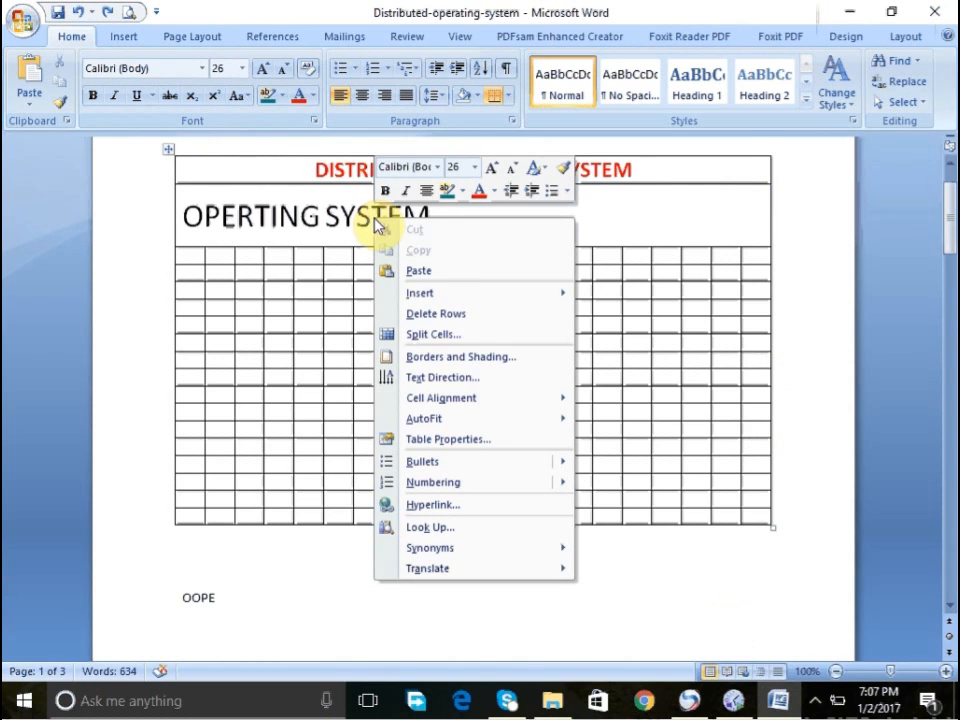
pyautogui.click(434, 360)
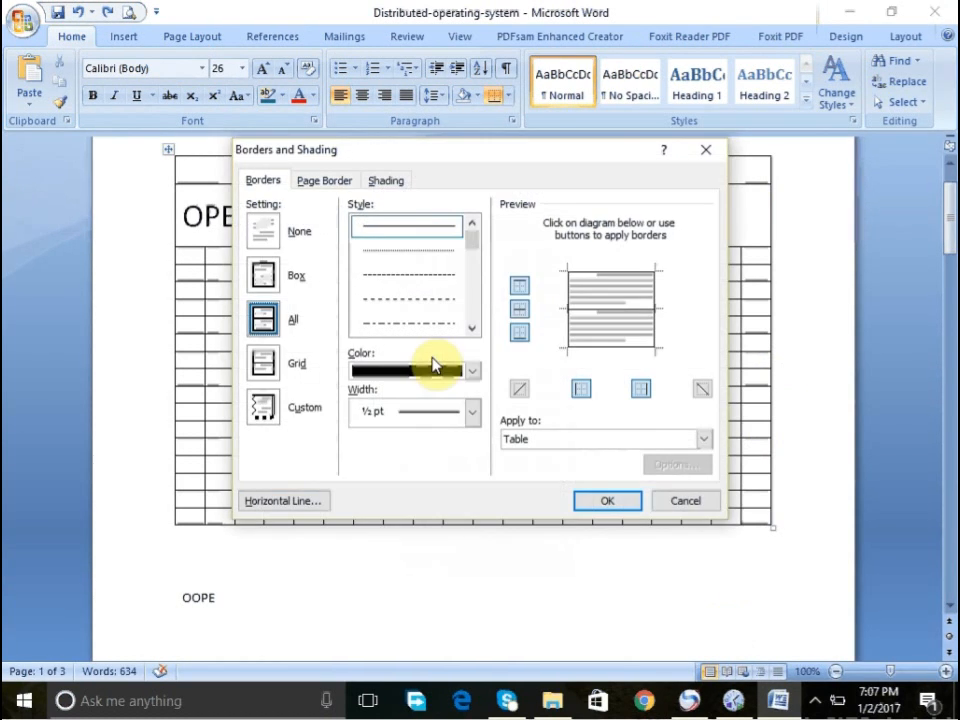
pyautogui.click(670, 508)
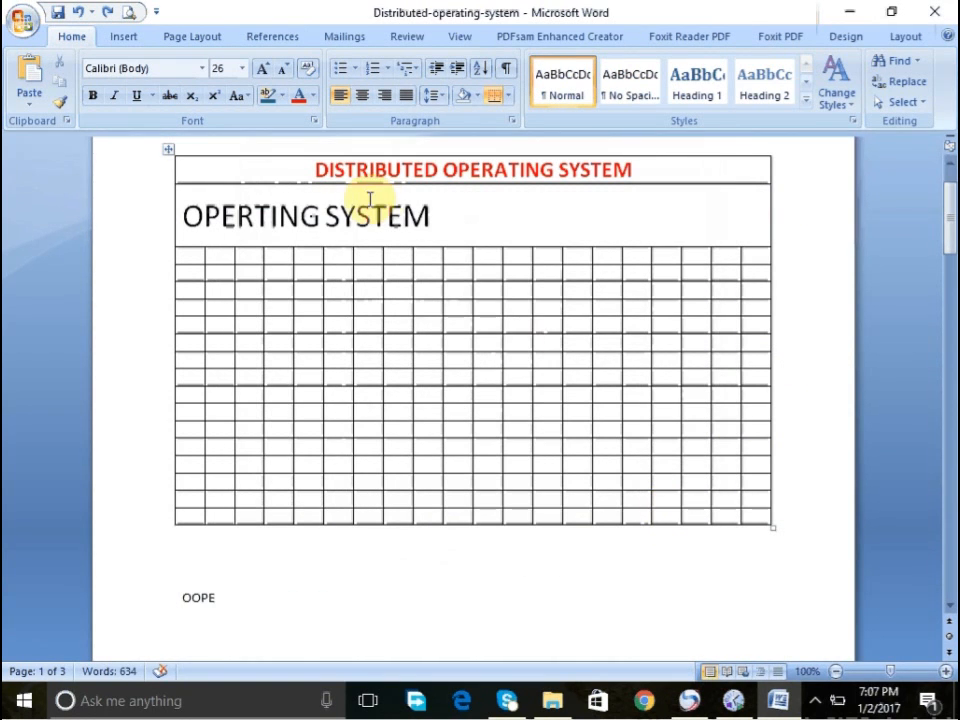
pyautogui.rightClick(343, 222)
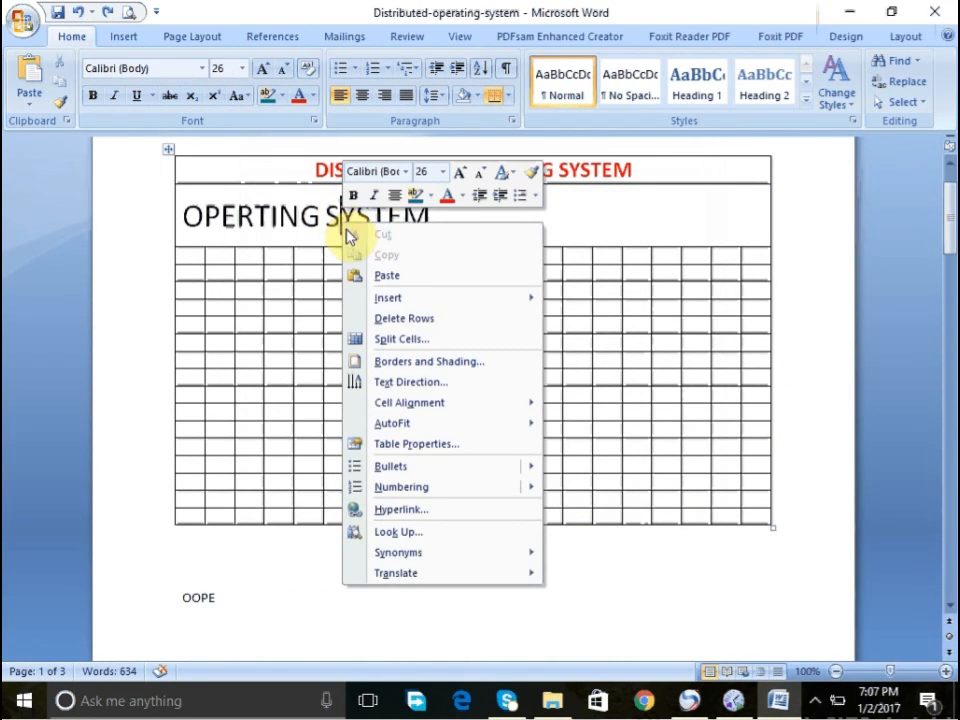
pyautogui.click(385, 366)
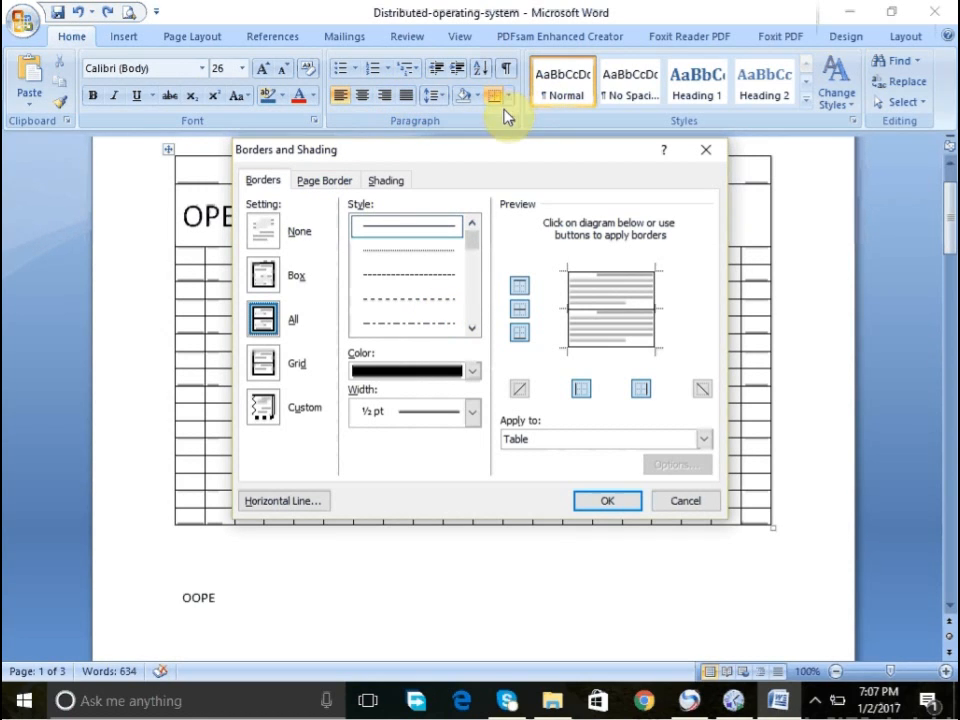
pyautogui.click(708, 152)
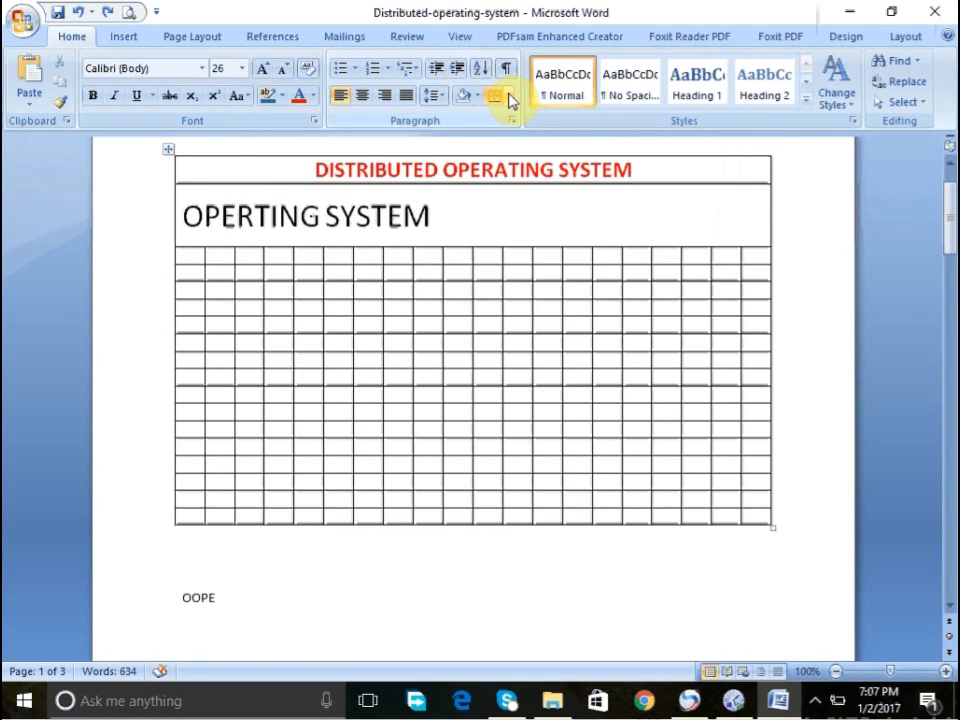
pyautogui.click(508, 95)
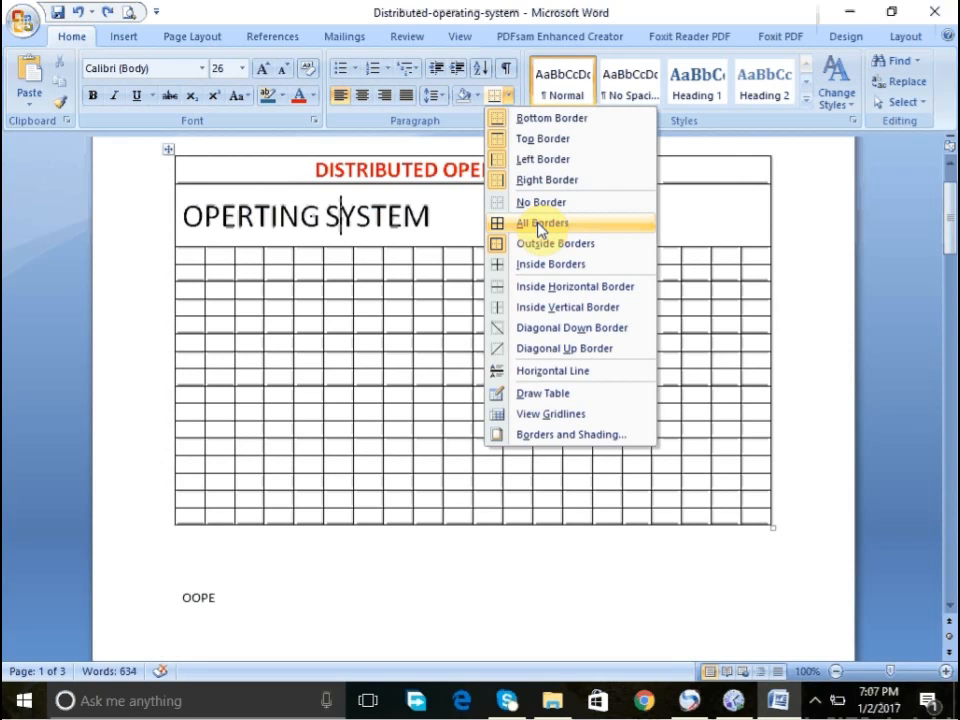
pyautogui.click(418, 214)
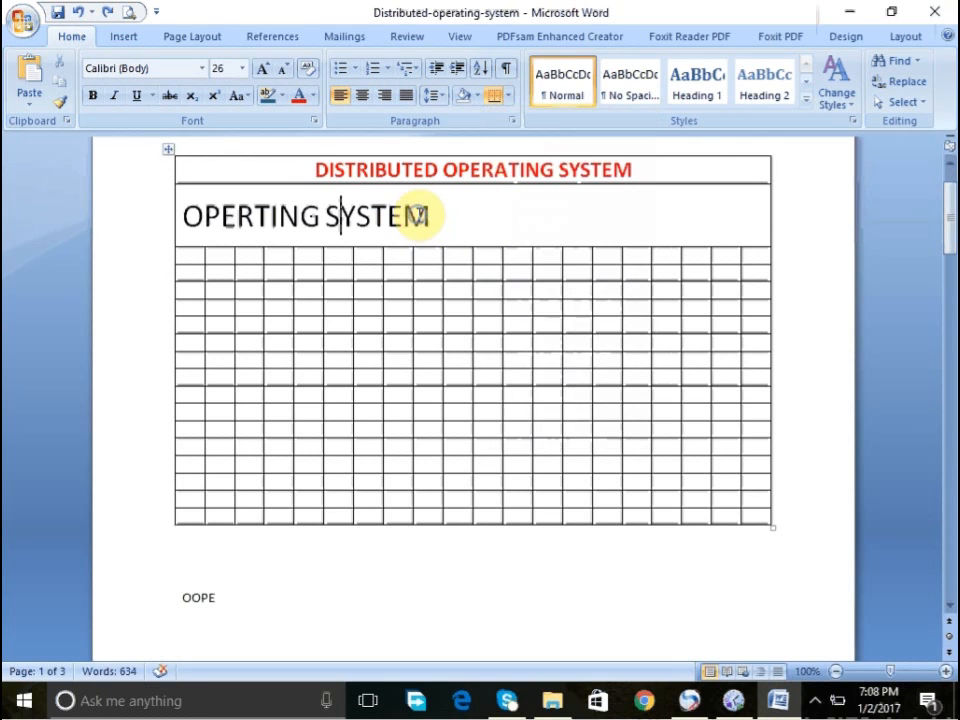
# - Remove all borders from the table, then undo the change
pyautogui.rightClick(418, 214)
pyautogui.click(533, 360)
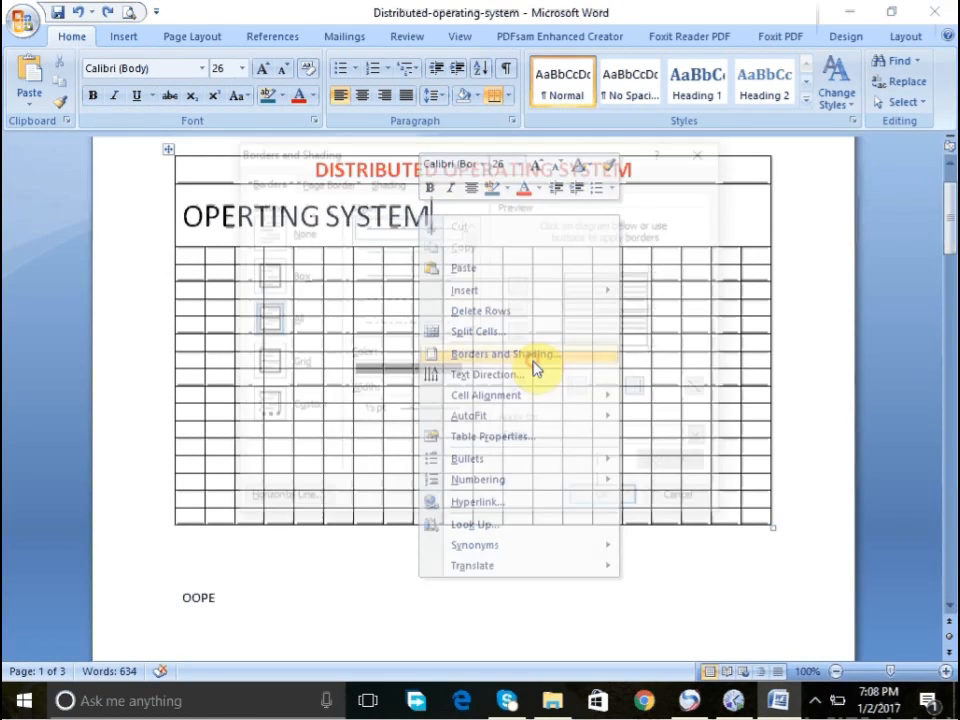
pyautogui.click(440, 313)
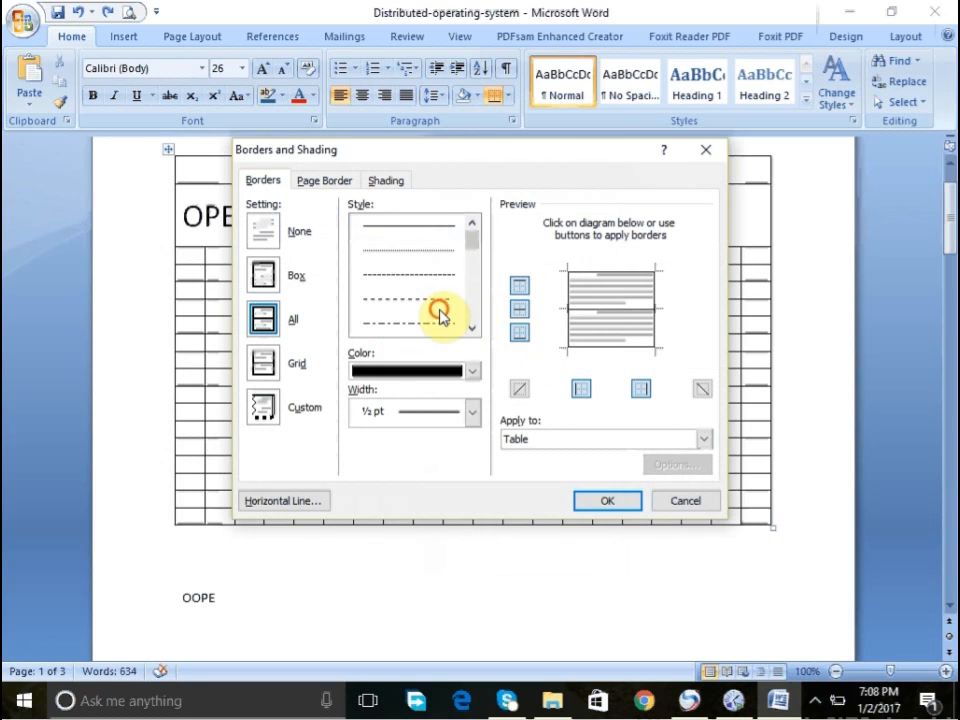
pyautogui.click(423, 252)
pyautogui.click(402, 276)
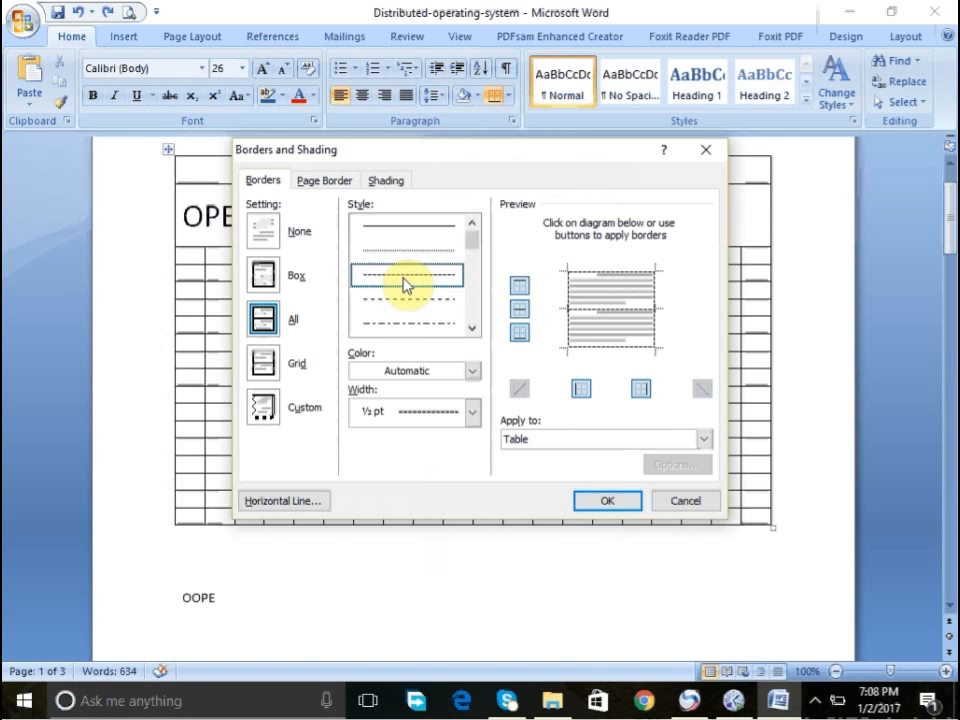
pyautogui.click(257, 226)
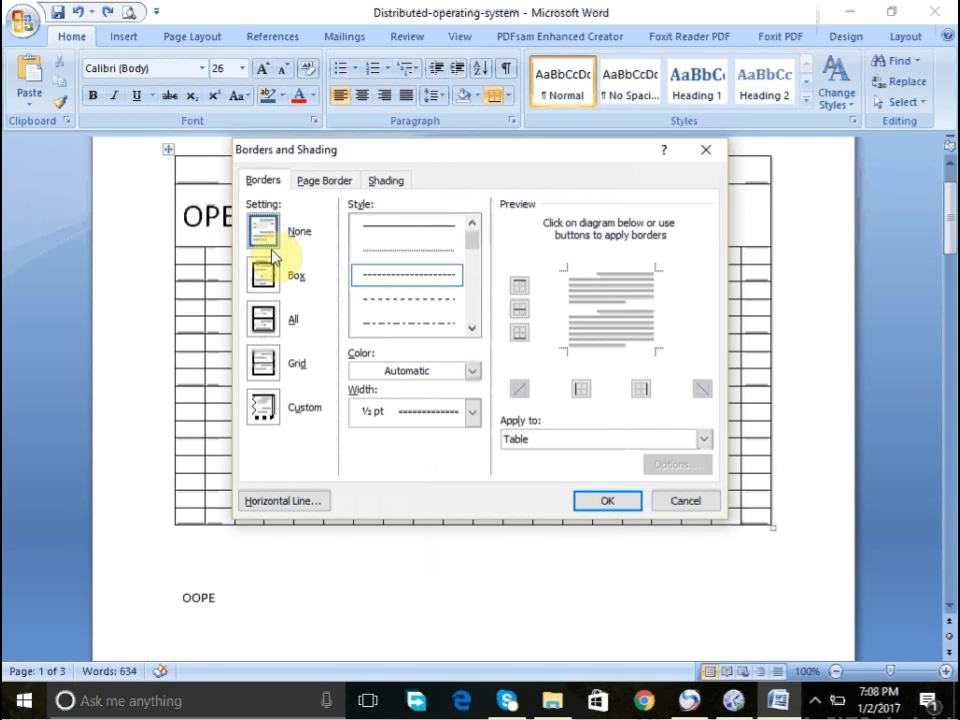
pyautogui.click(590, 503)
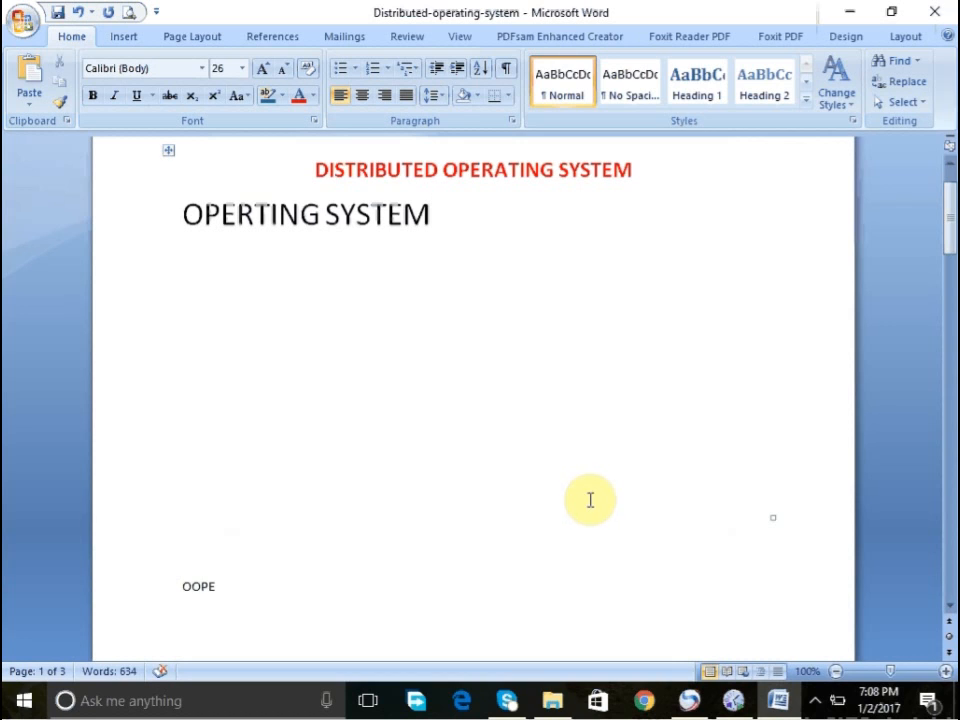
pyautogui.hotkey('ctrl', 'z')
# - Remove the table's top border through the Borders and Shading dialog
pyautogui.rightClick(451, 227)
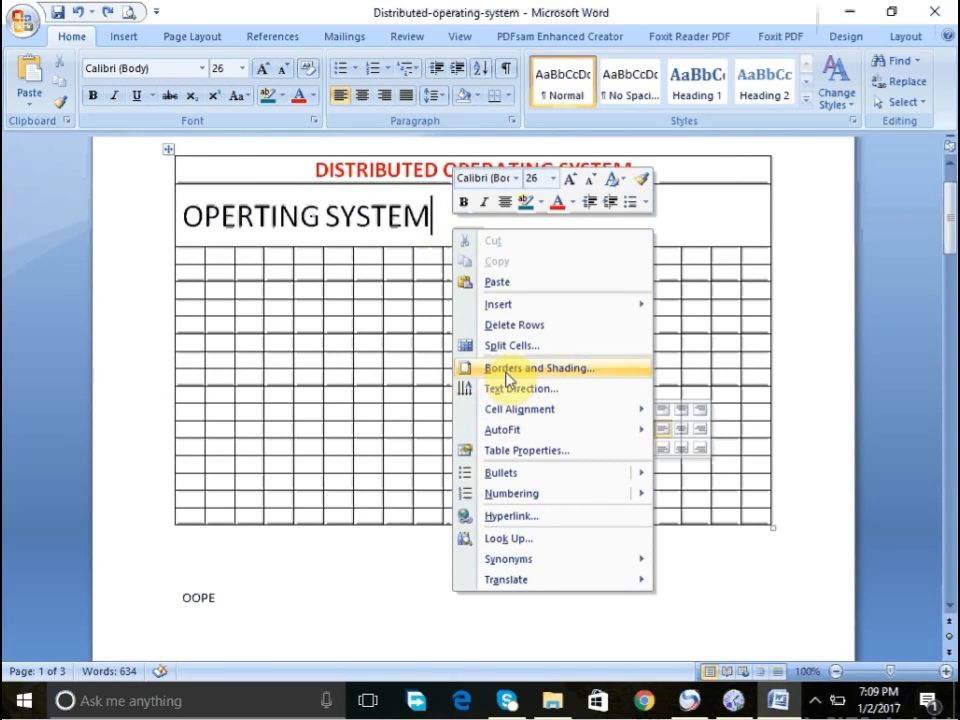
pyautogui.click(470, 368)
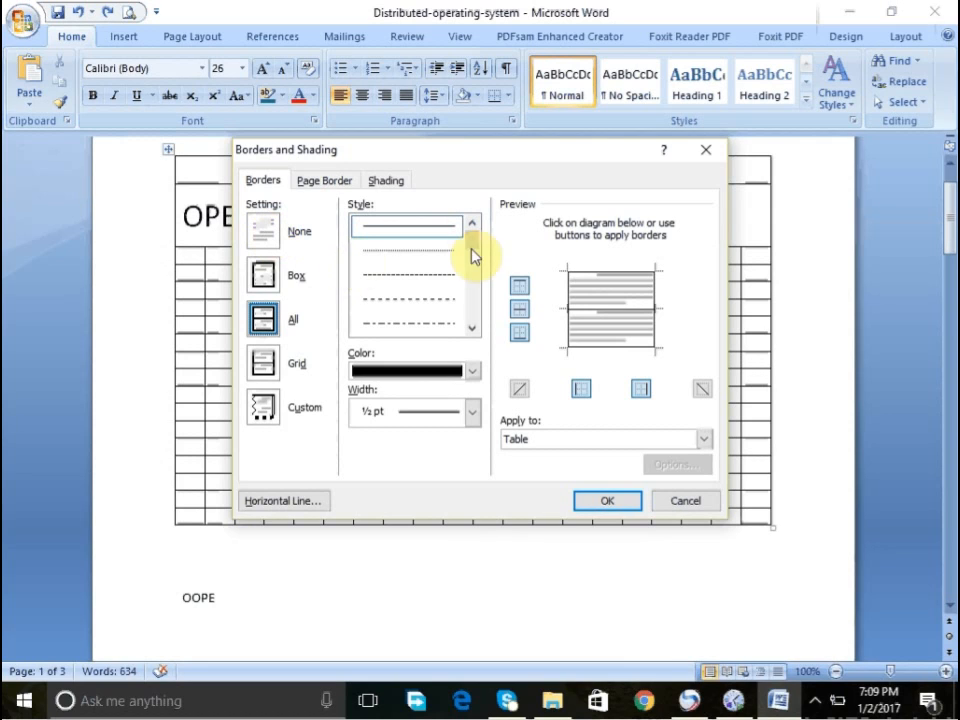
pyautogui.click(519, 296)
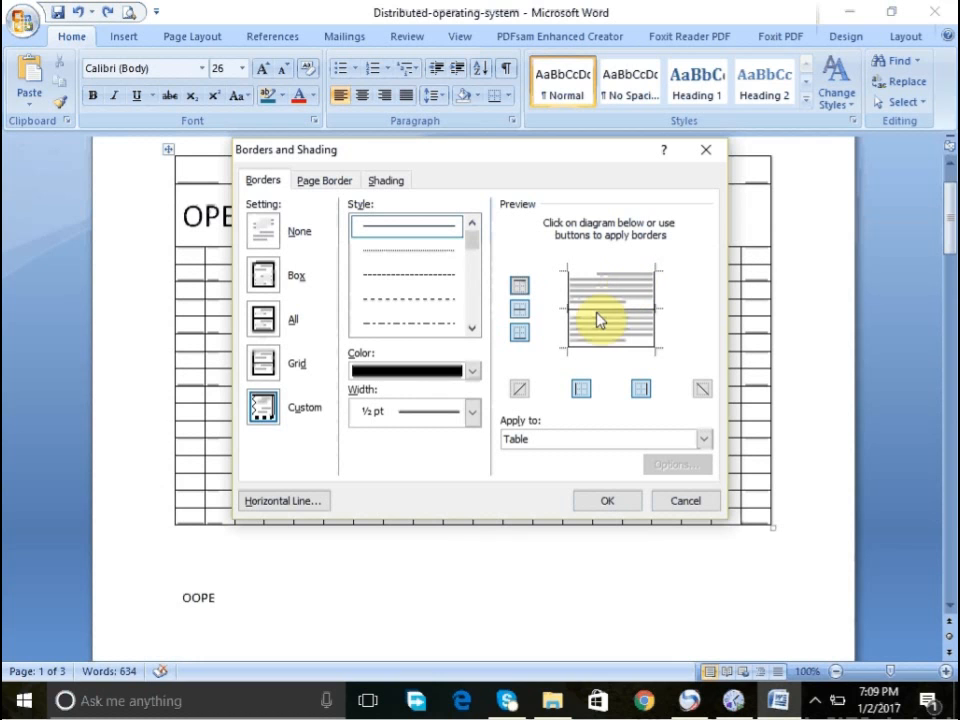
pyautogui.click(598, 500)
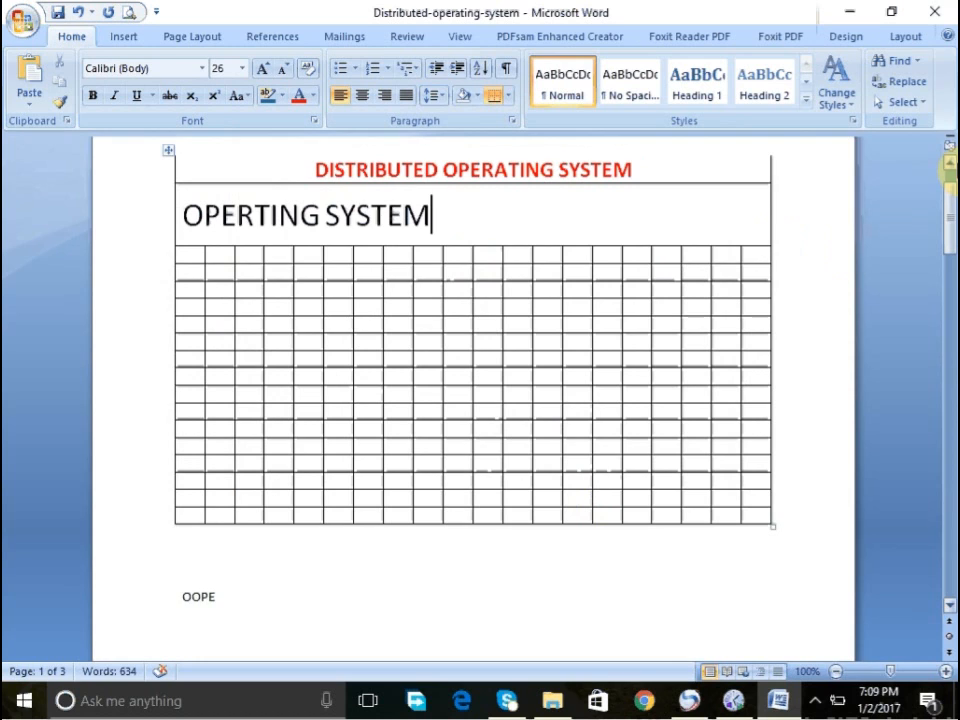
# - Remove the table's inside horizontal borders through the Borders and Shading dialog
pyautogui.scroll(1, 698, 189)
pyautogui.click(634, 199)
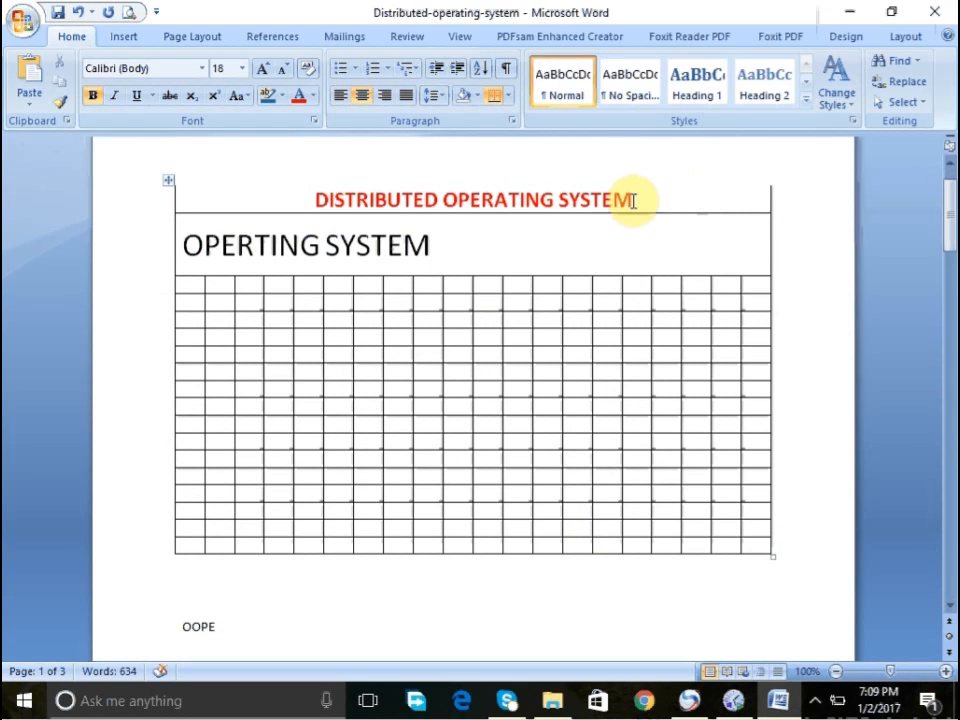
pyautogui.rightClick(634, 199)
pyautogui.click(650, 341)
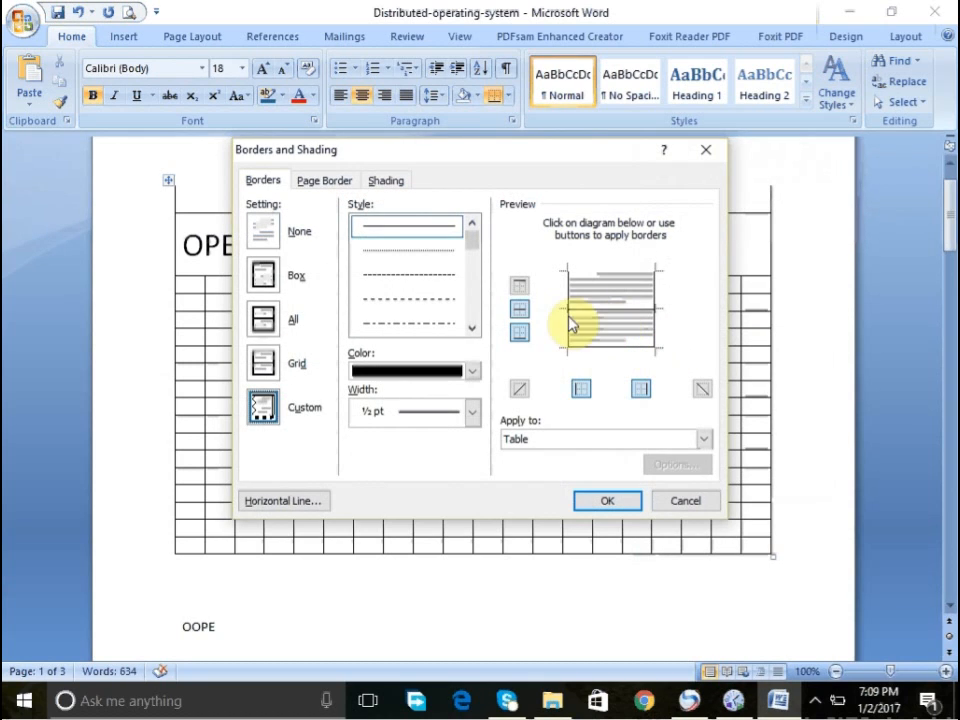
pyautogui.click(519, 312)
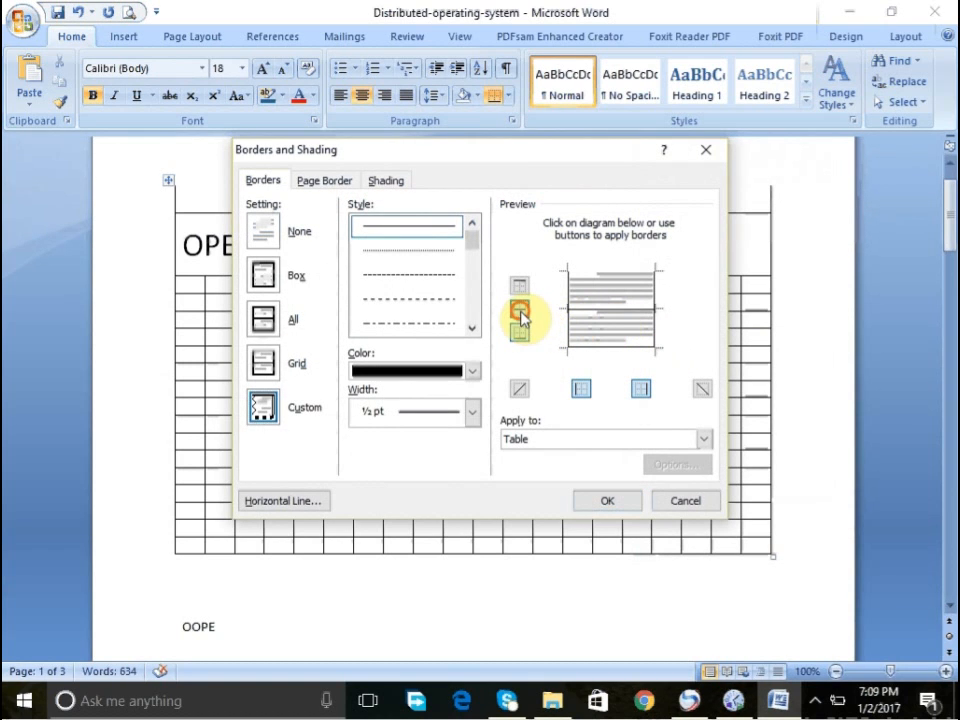
pyautogui.click(613, 502)
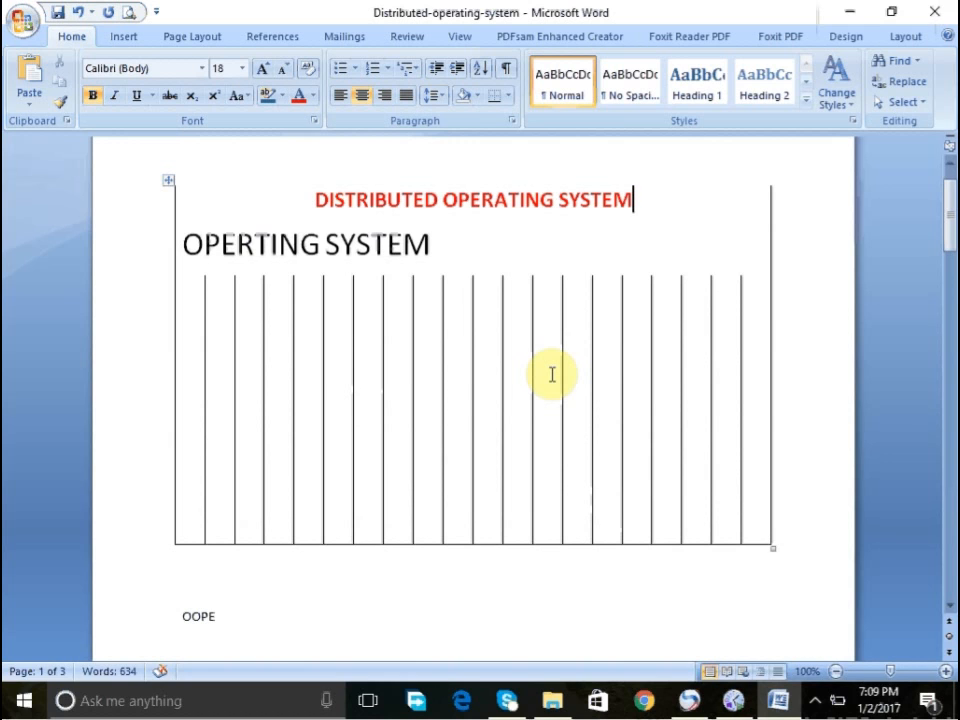
# - Review the border colour choices in the Borders and Shading dialog for the OPERTING SYSTEM cell, then close the dialog
pyautogui.click(456, 253)
pyautogui.rightClick(458, 253)
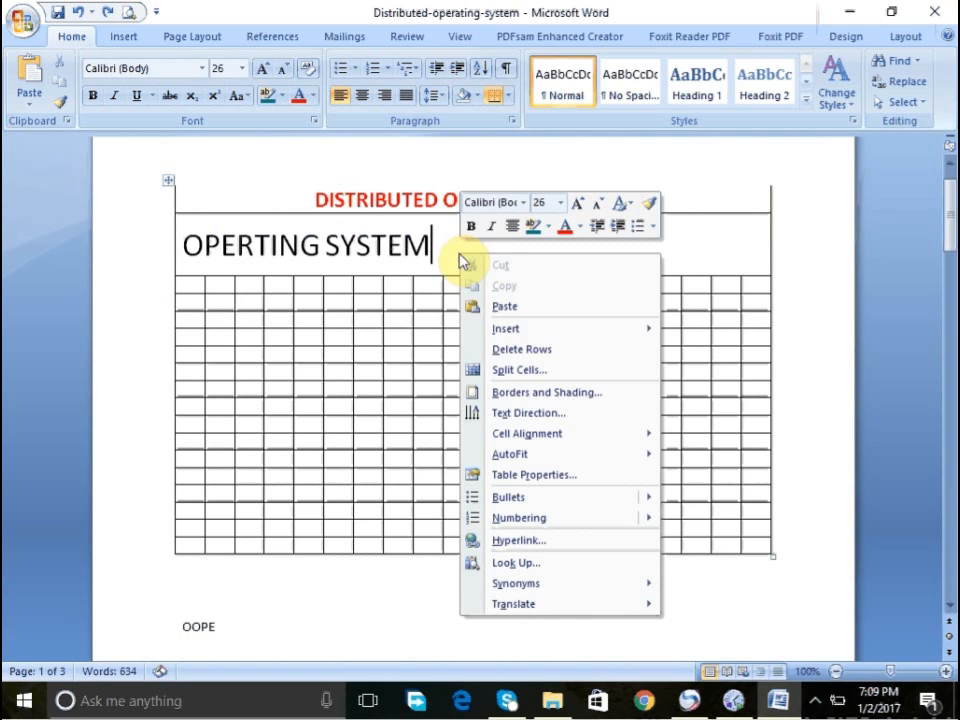
pyautogui.click(500, 392)
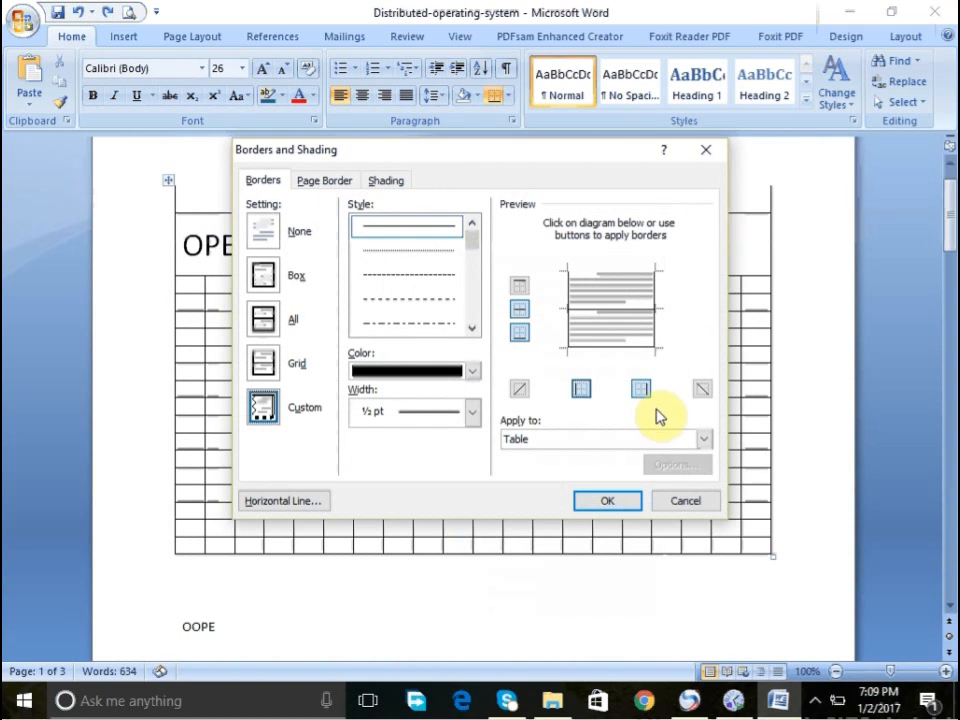
pyautogui.click(472, 370)
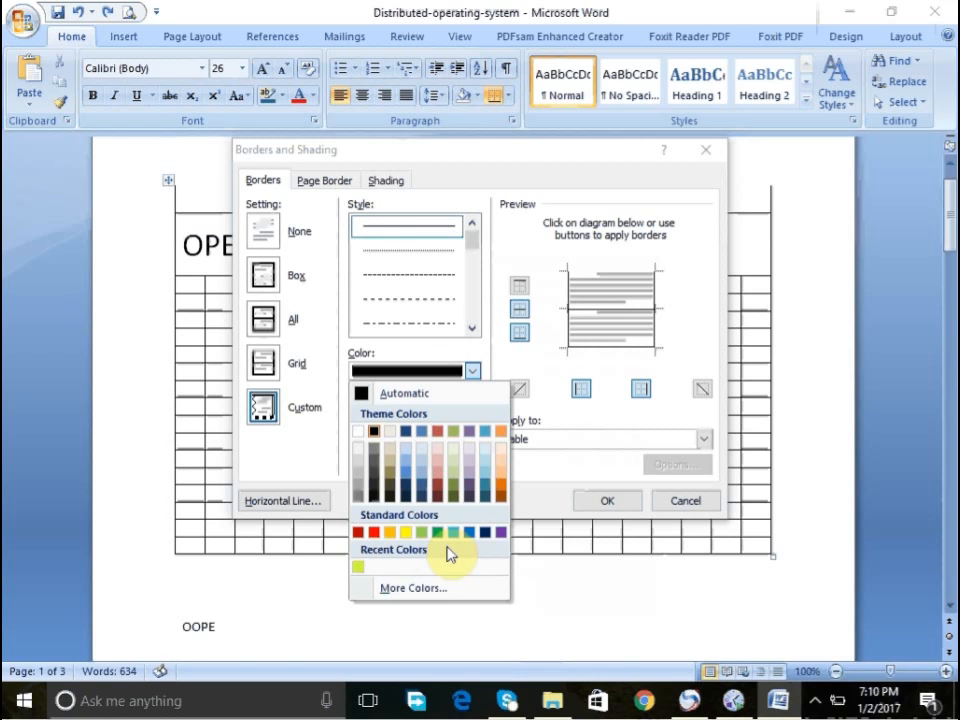
pyautogui.click(566, 466)
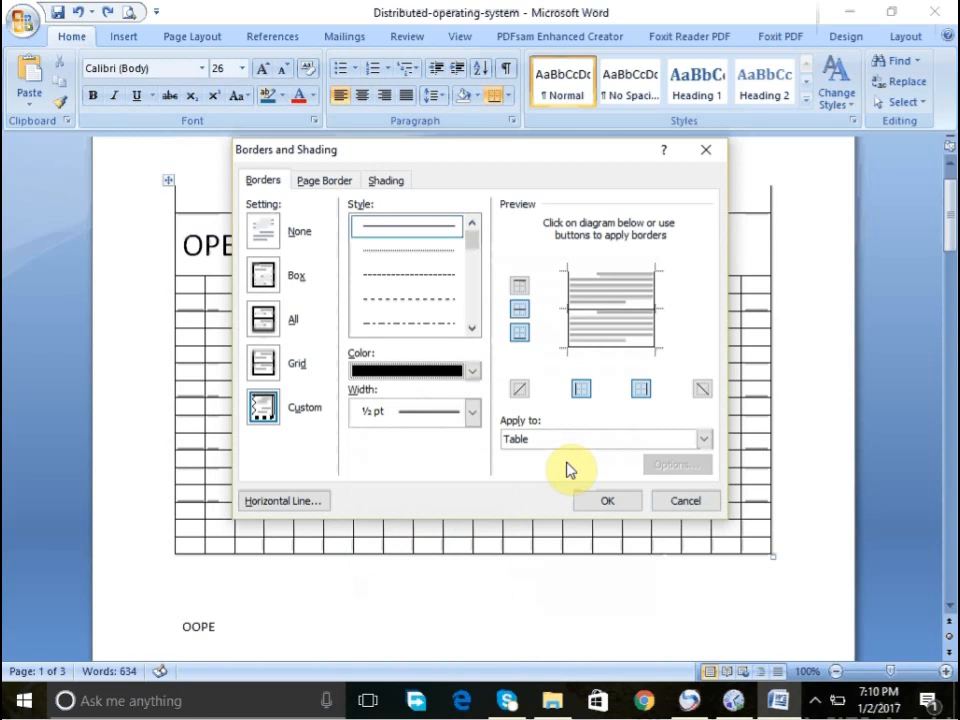
pyautogui.click(609, 501)
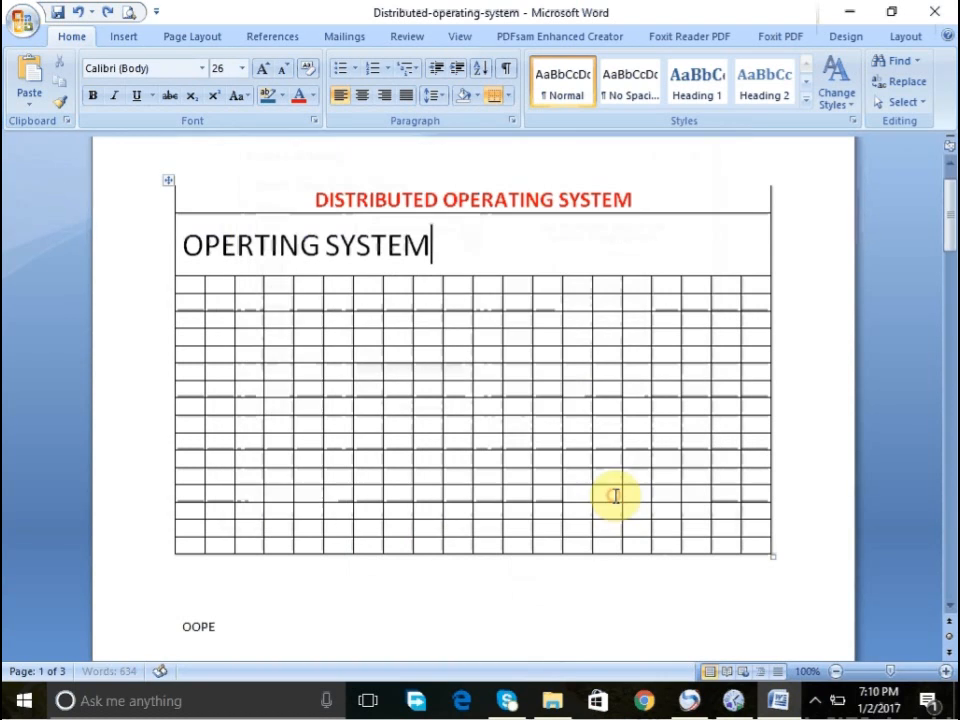
pyautogui.doubleClick(435, 340)
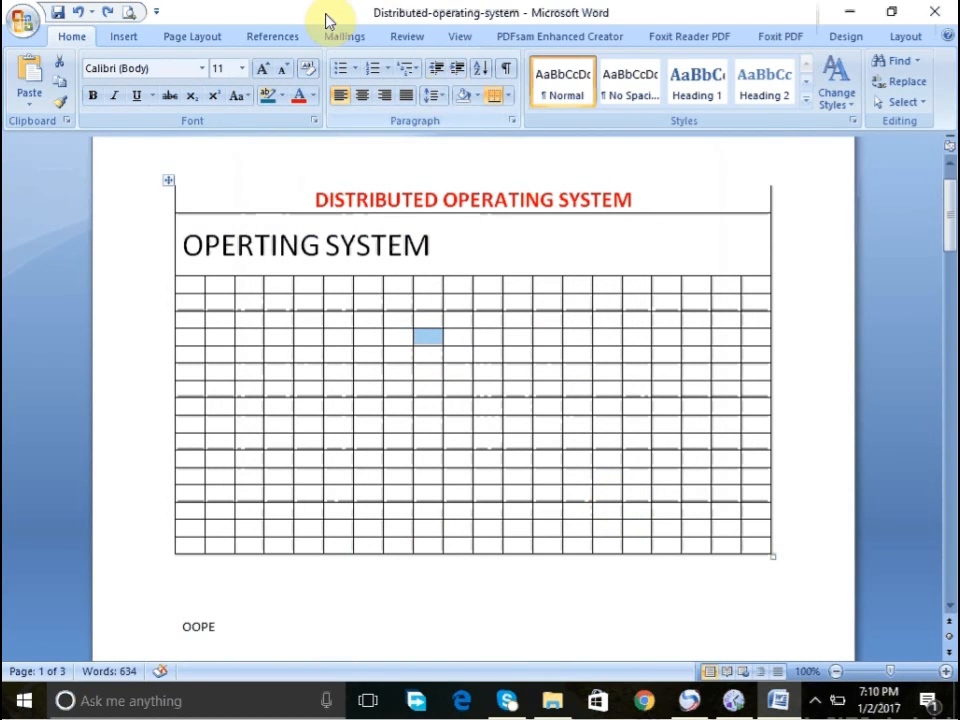
pyautogui.click(128, 42)
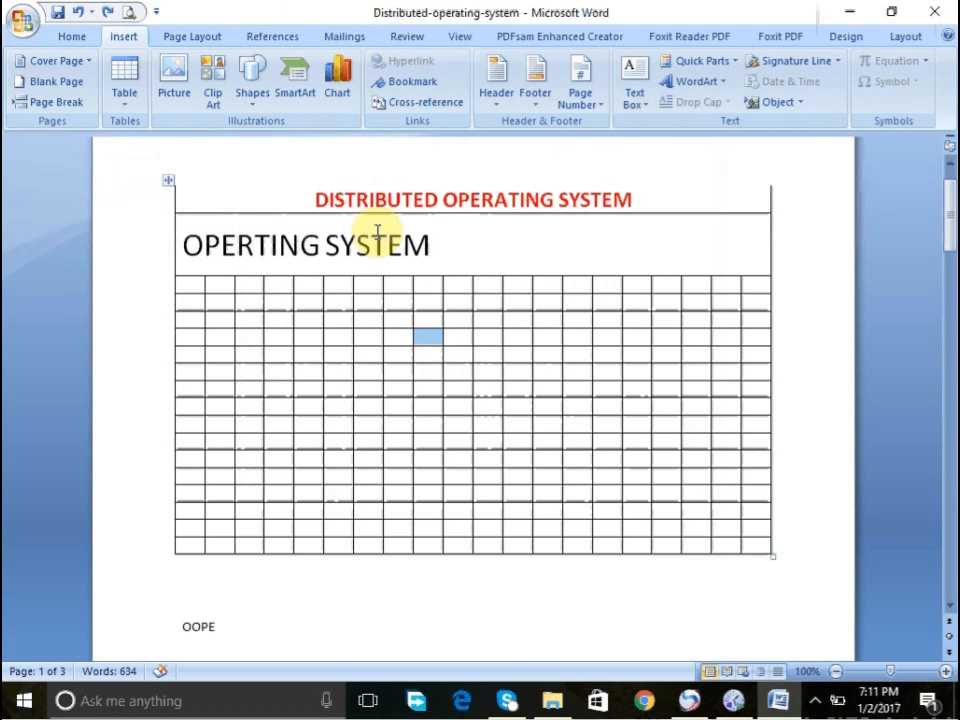
pyautogui.scroll(1, 949, 171)
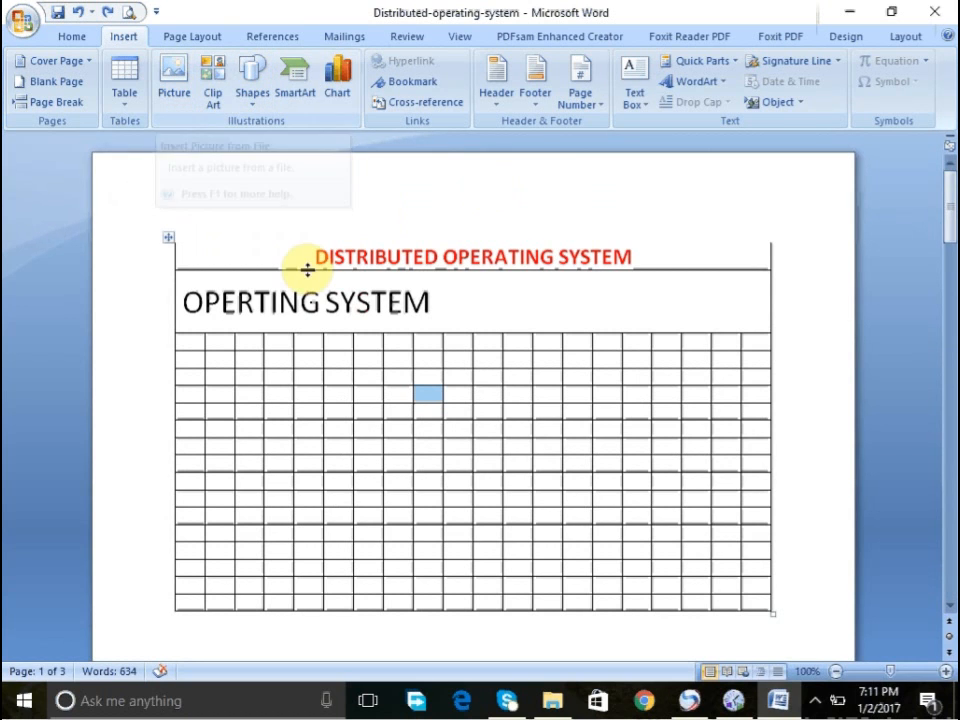
pyautogui.click(370, 301)
pyautogui.scroll(-9, 945, 334)
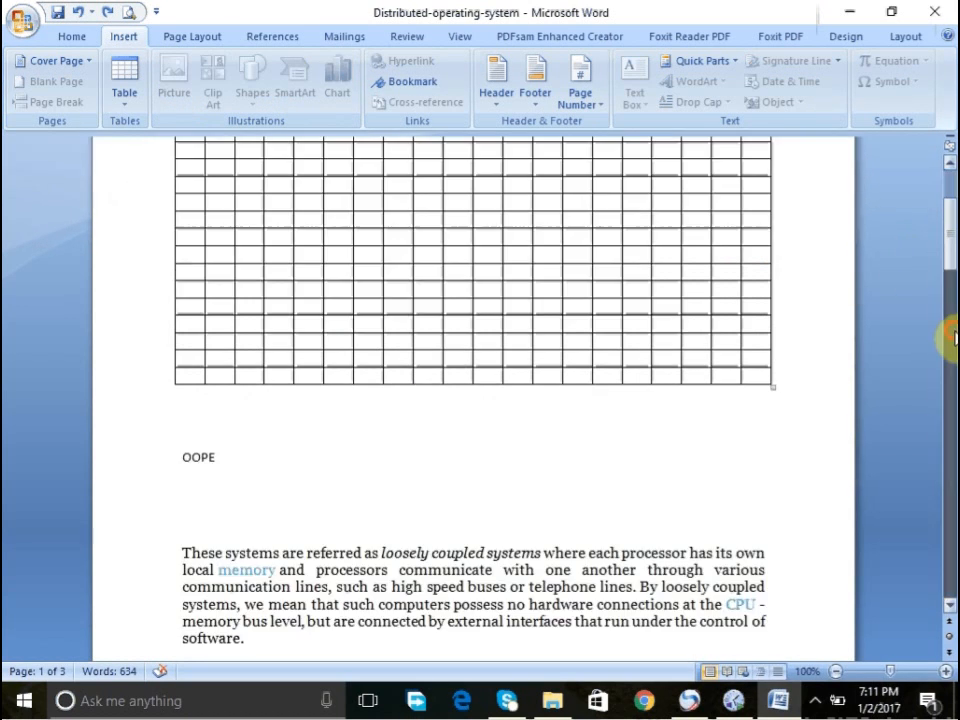
pyautogui.click(249, 228)
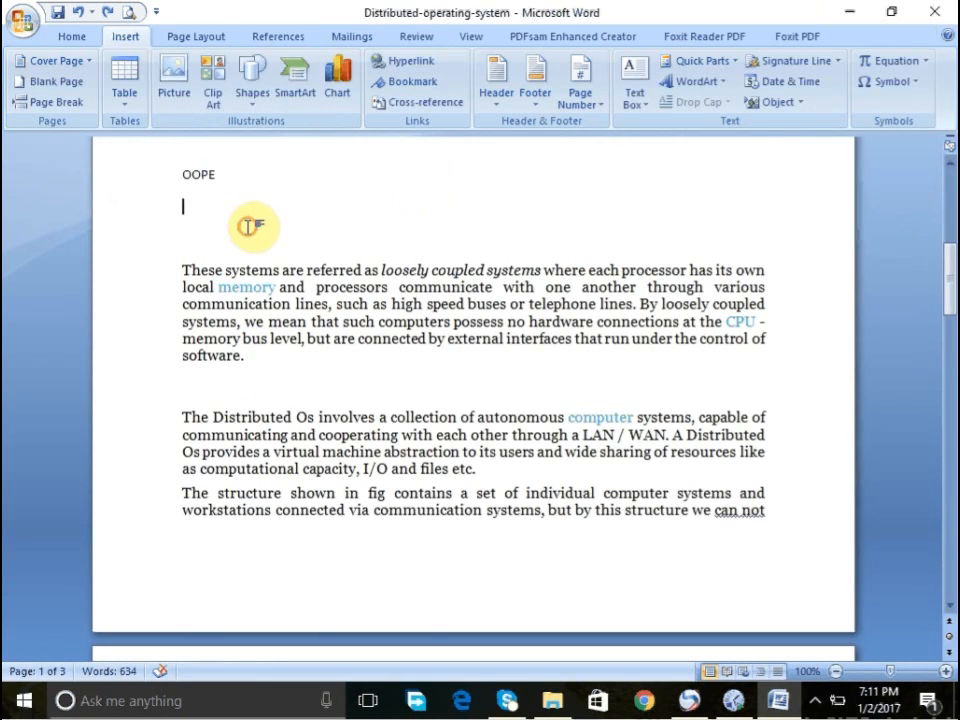
pyautogui.click(172, 75)
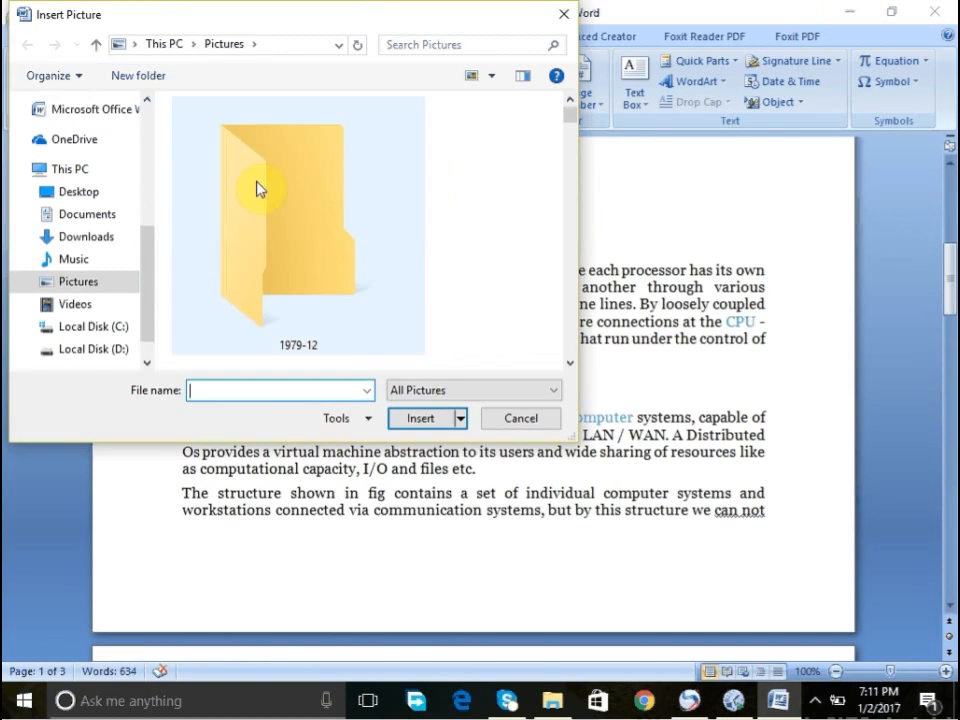
pyautogui.click(513, 428)
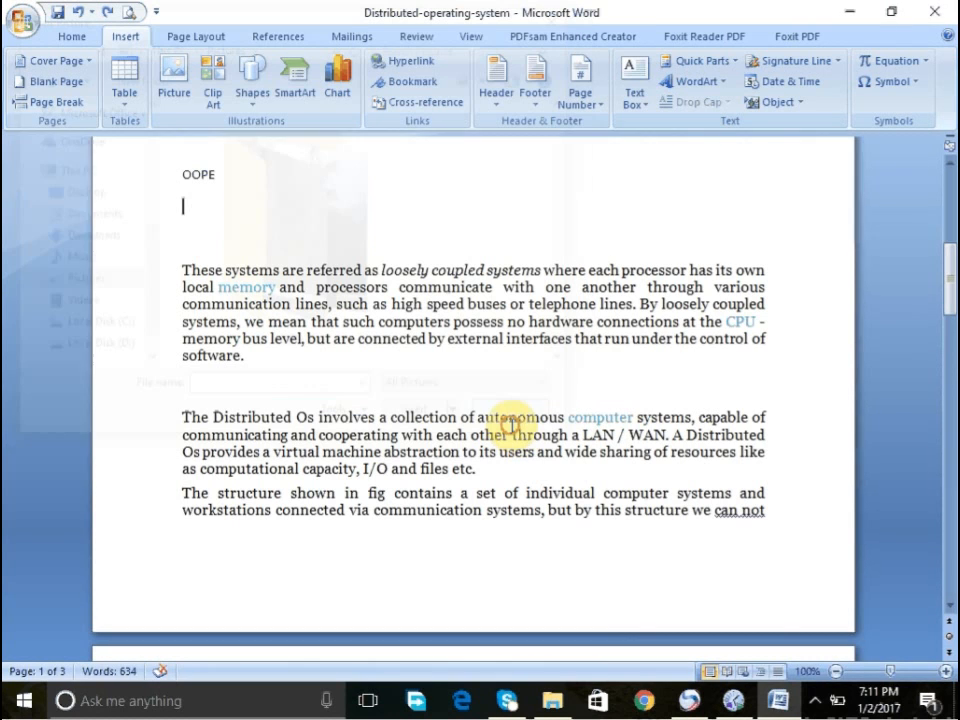
pyautogui.rightClick(813, 703)
pyautogui.click(818, 703)
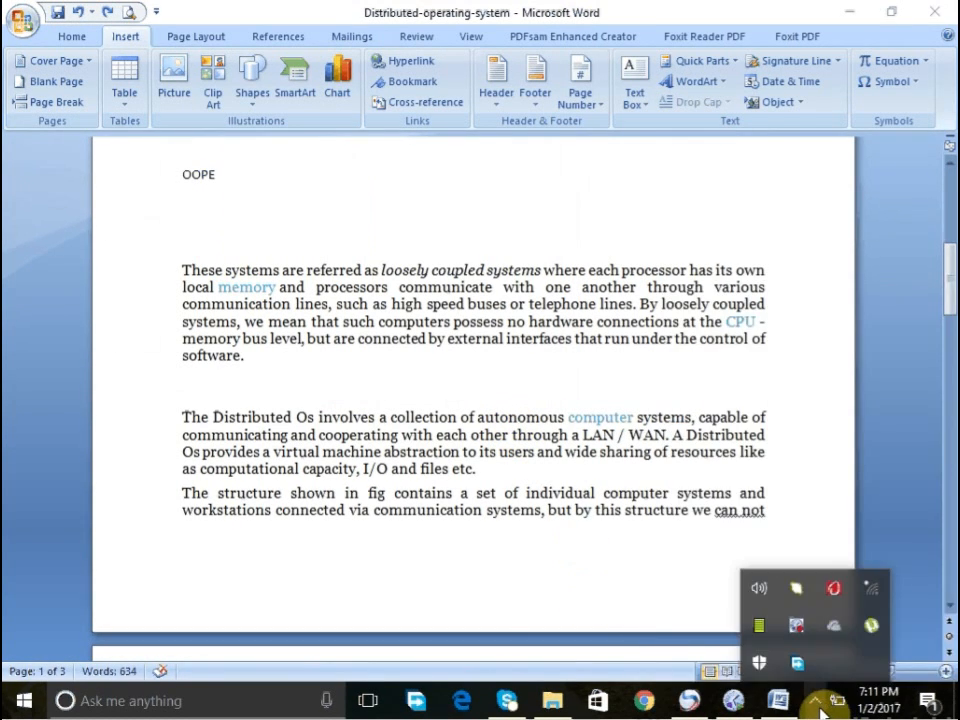
pyautogui.rightClick(796, 631)
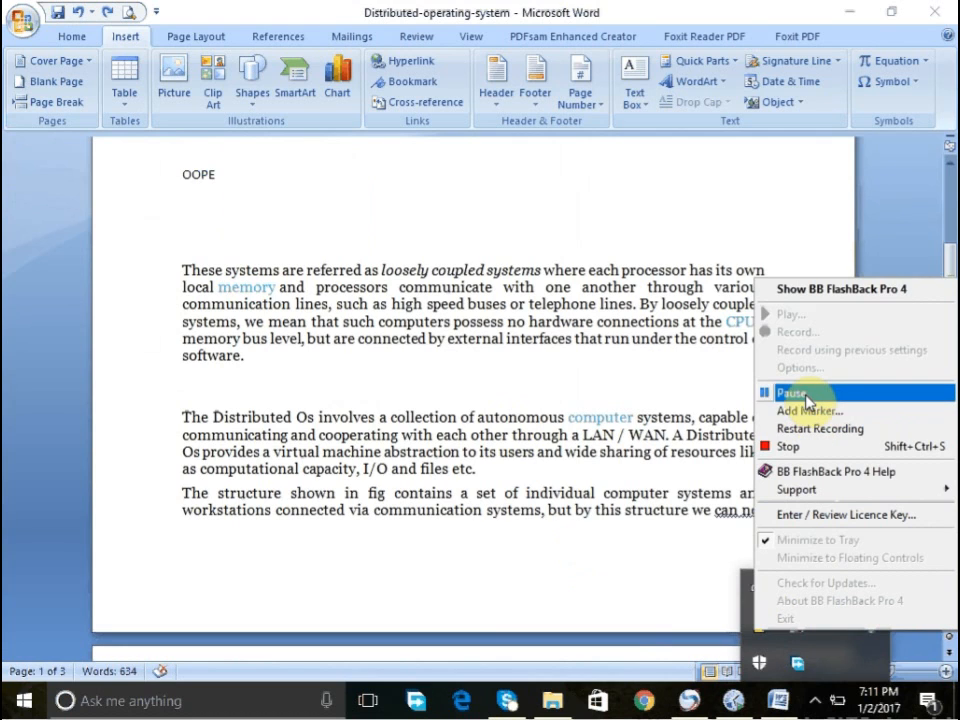
pyautogui.click(639, 372)
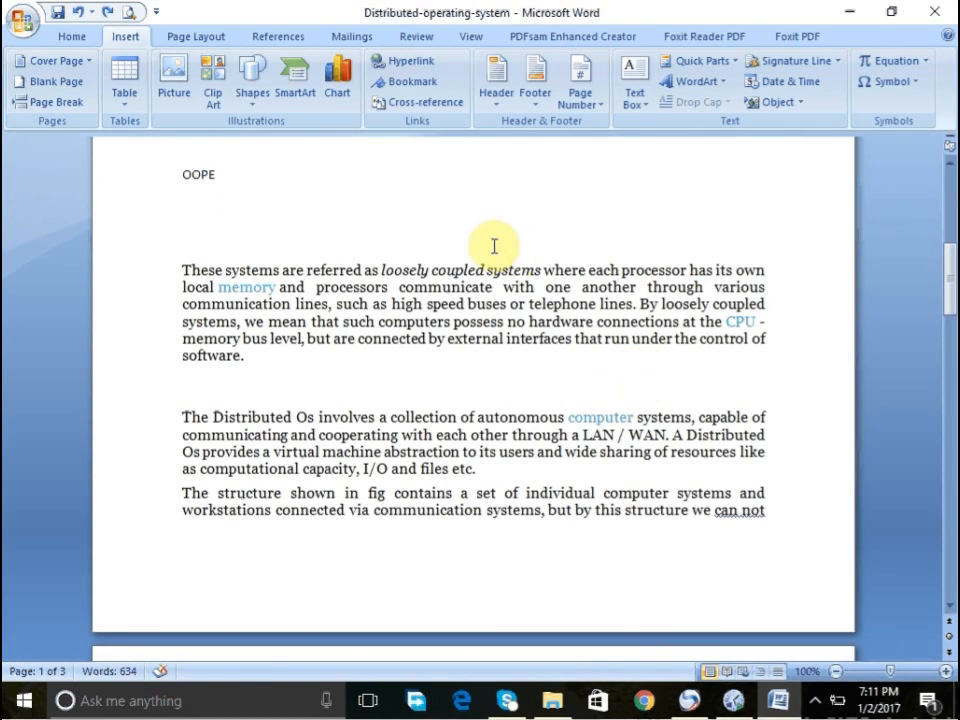
# - Insert the picture IMG_19700101_051103 from the 1979-12 folder in Pictures into the document below the table
pyautogui.click(168, 95)
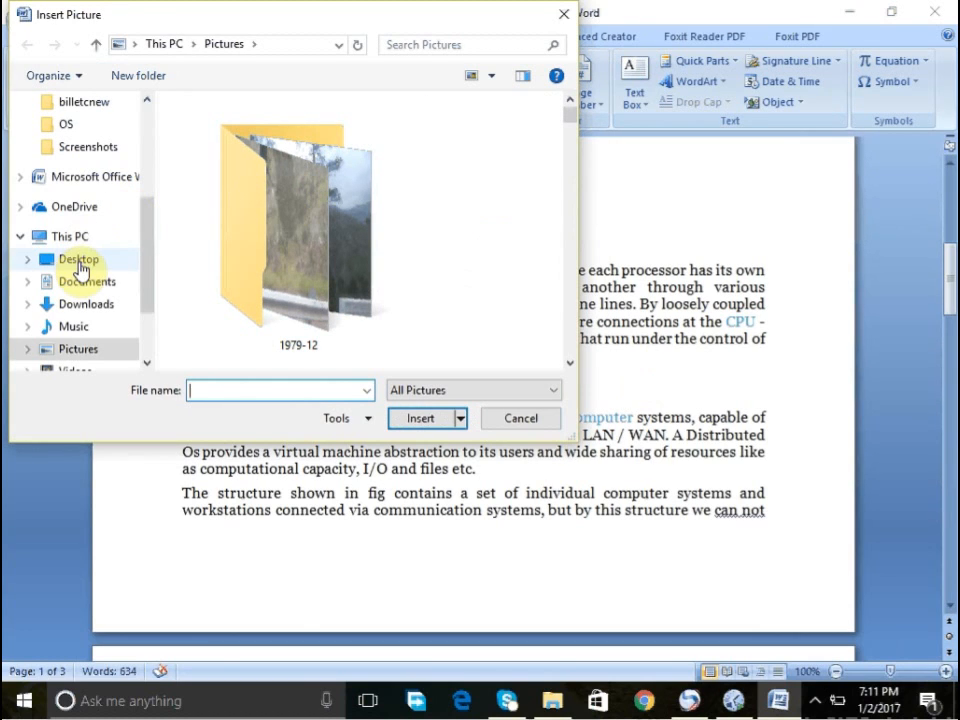
pyautogui.click(345, 236)
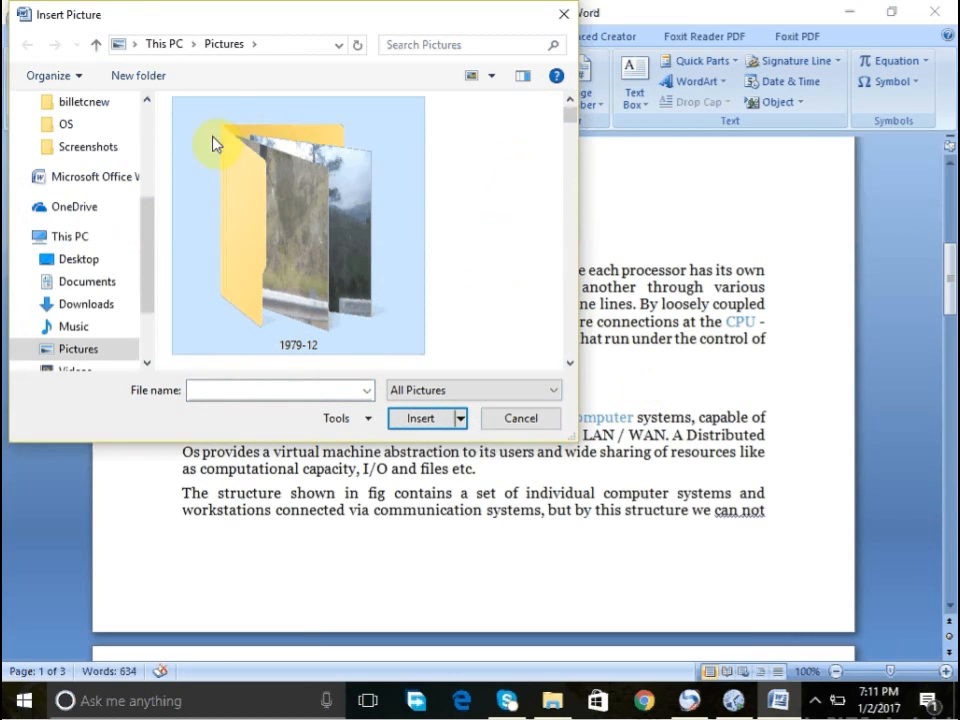
pyautogui.doubleClick(321, 193)
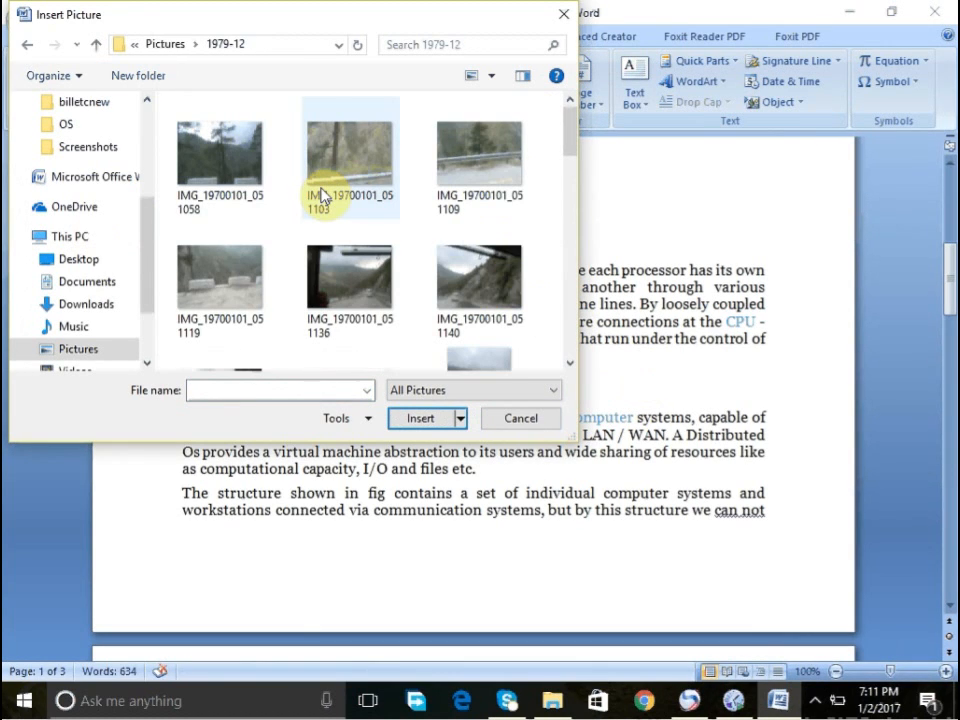
pyautogui.click(375, 175)
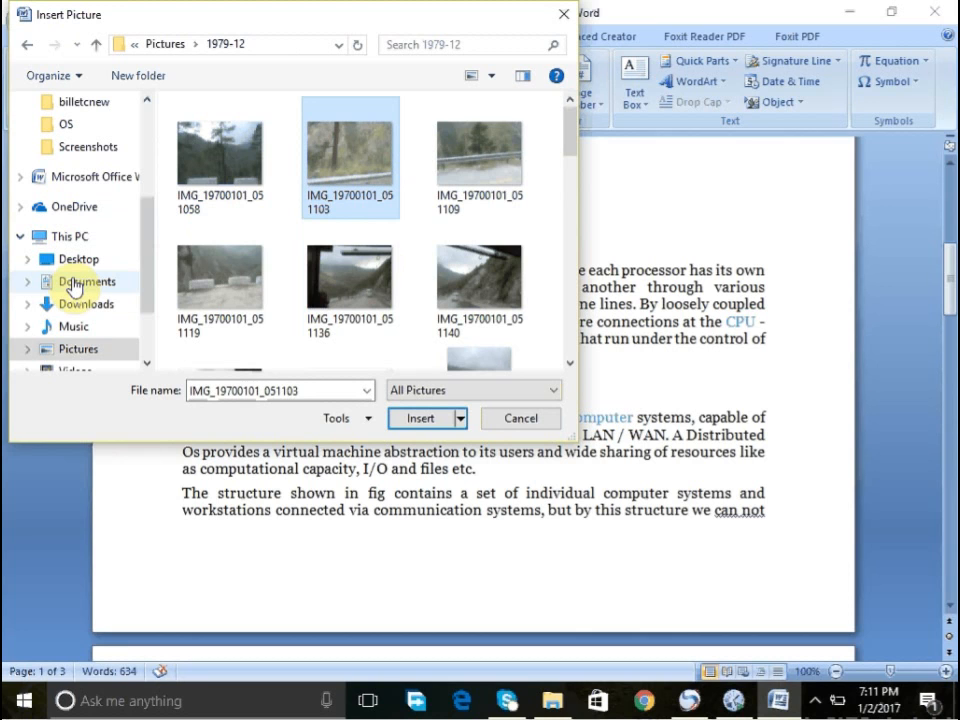
pyautogui.click(415, 420)
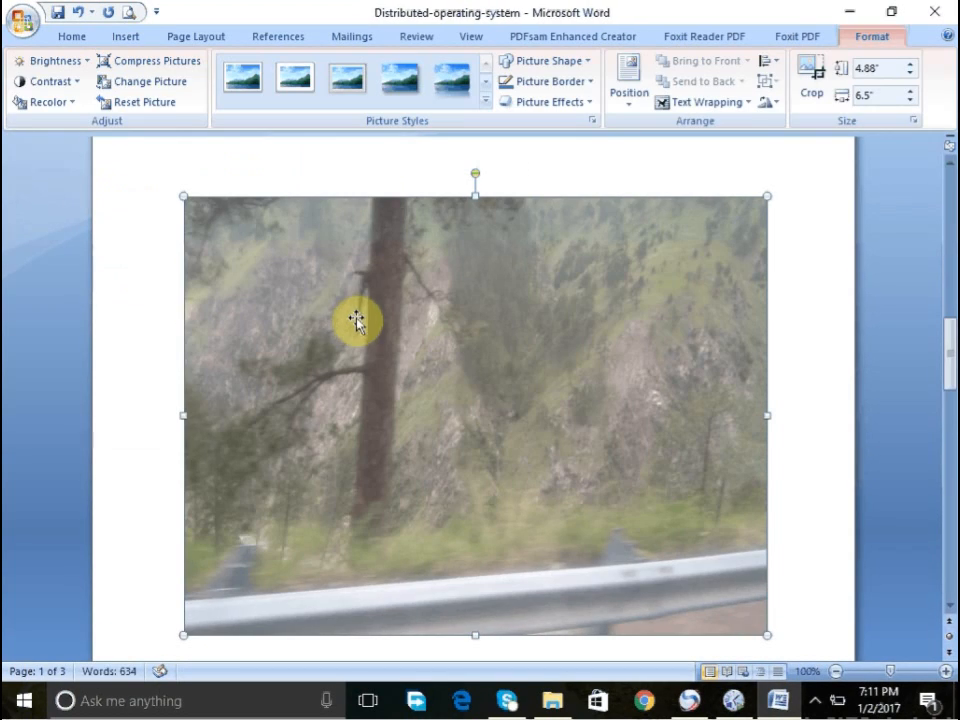
# - Select the whole table and then its DISTRIBUTED OPERATING SYSTEM heading row to examine them
pyautogui.click(948, 606)
pyautogui.click(948, 606)
pyautogui.click(948, 606)
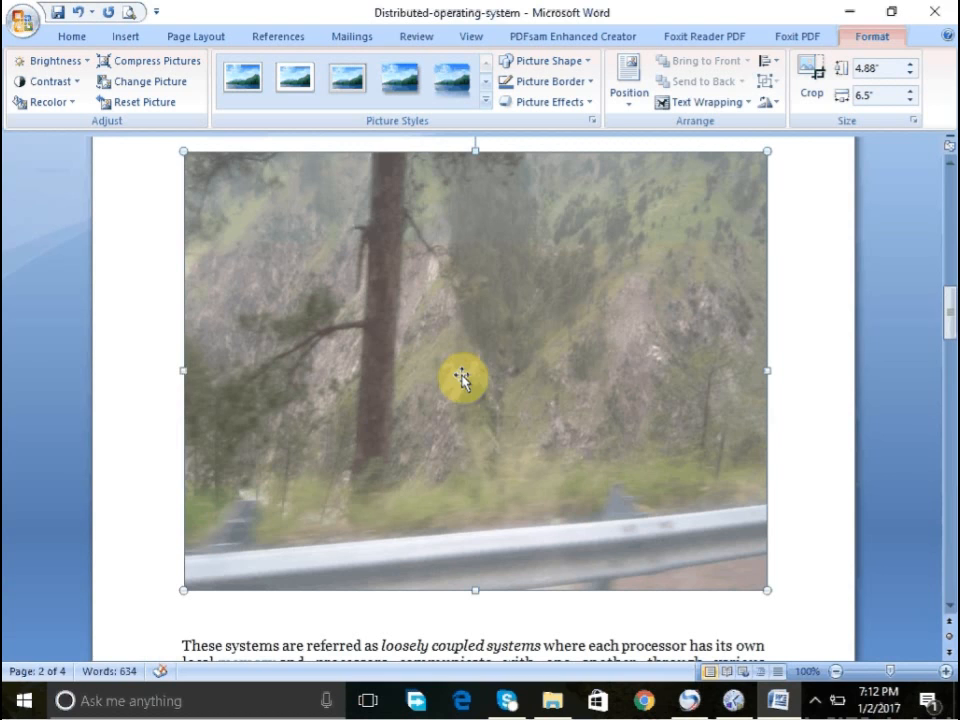
pyautogui.scroll(3, 950, 218)
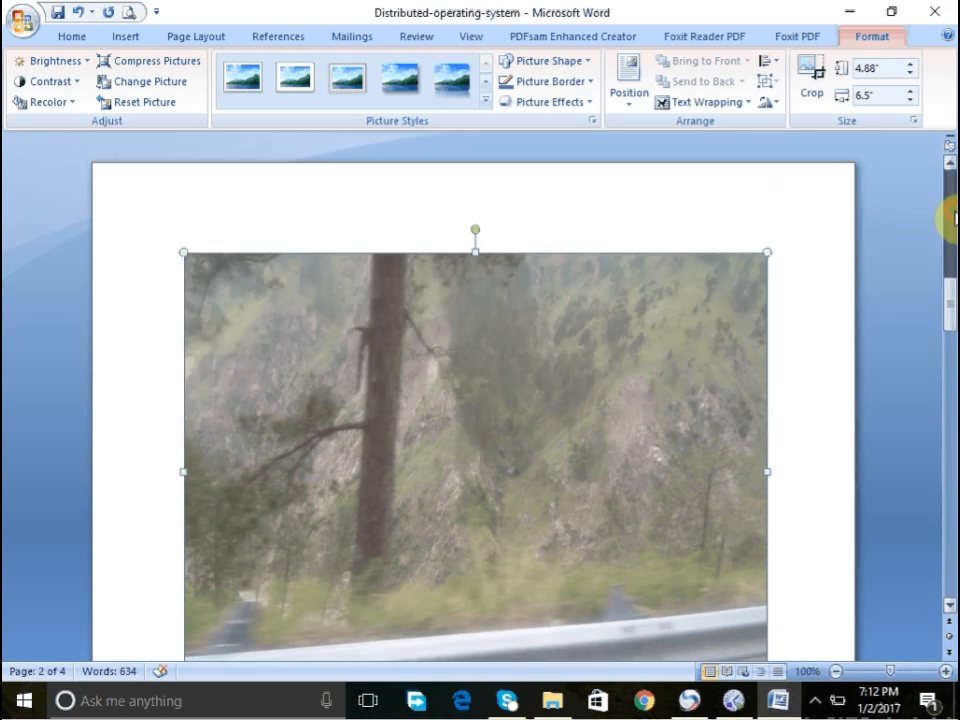
pyautogui.scroll(20, 950, 218)
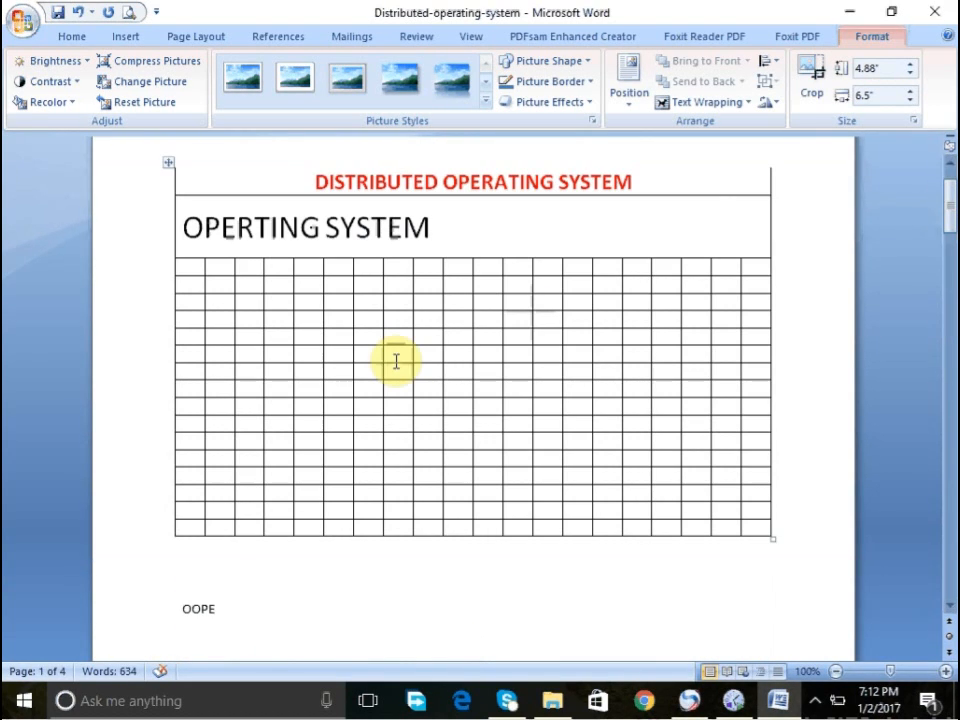
pyautogui.click(396, 361)
pyautogui.click(168, 170)
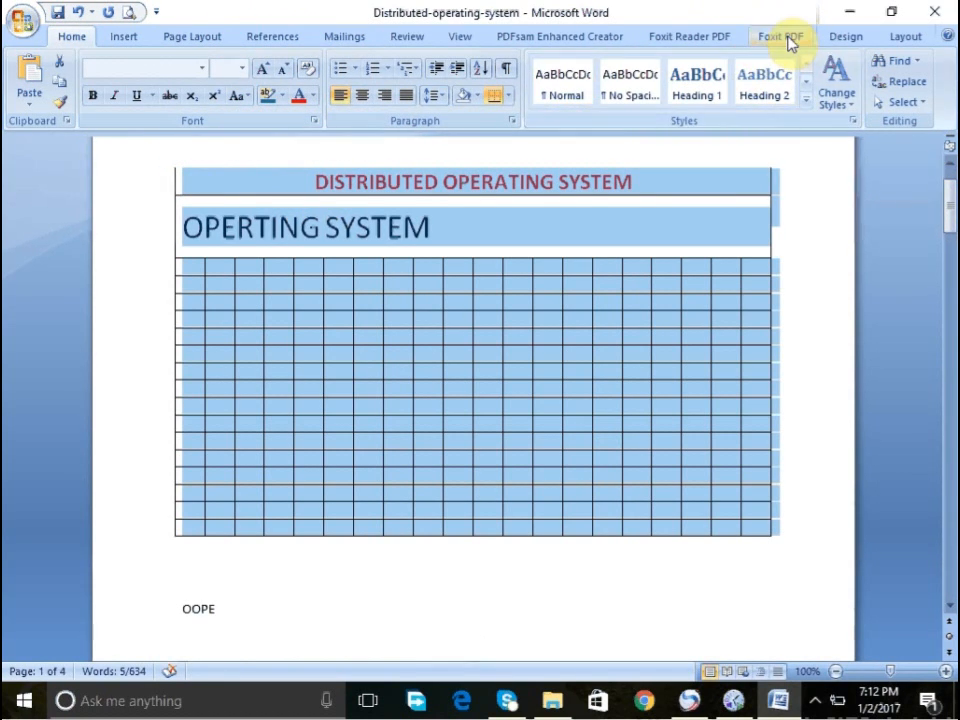
pyautogui.click(124, 36)
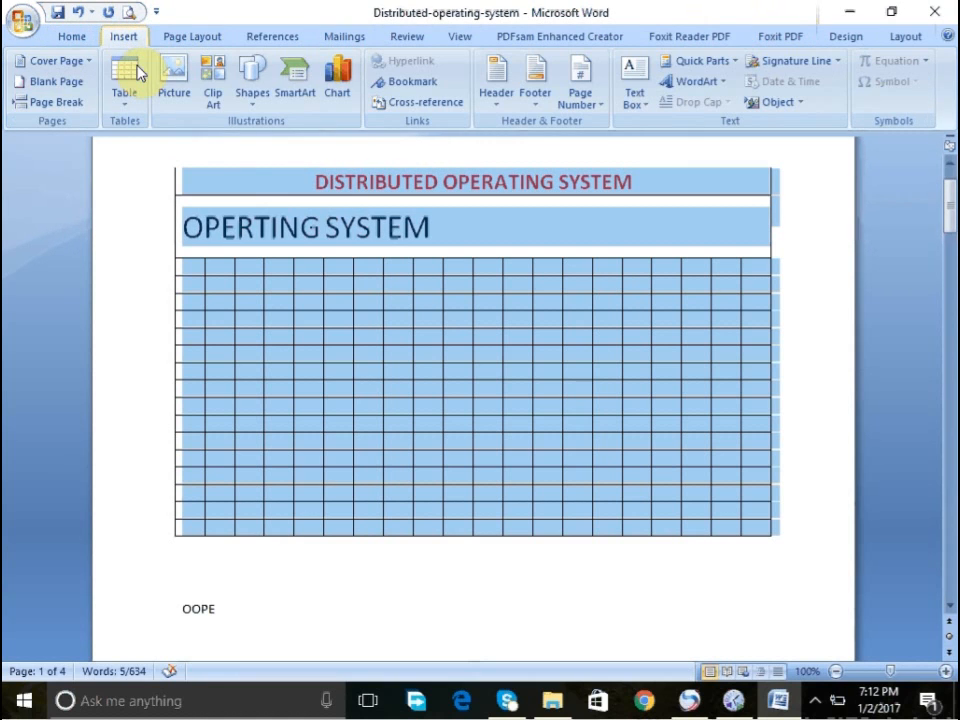
pyautogui.click(274, 187)
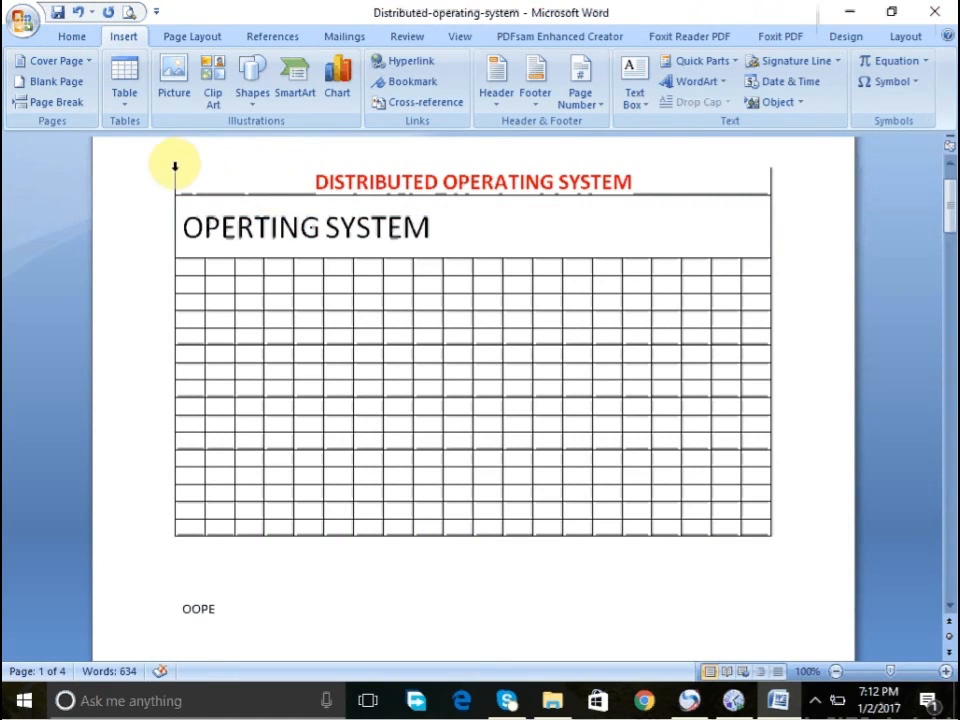
pyautogui.click(199, 222)
pyautogui.click(173, 188)
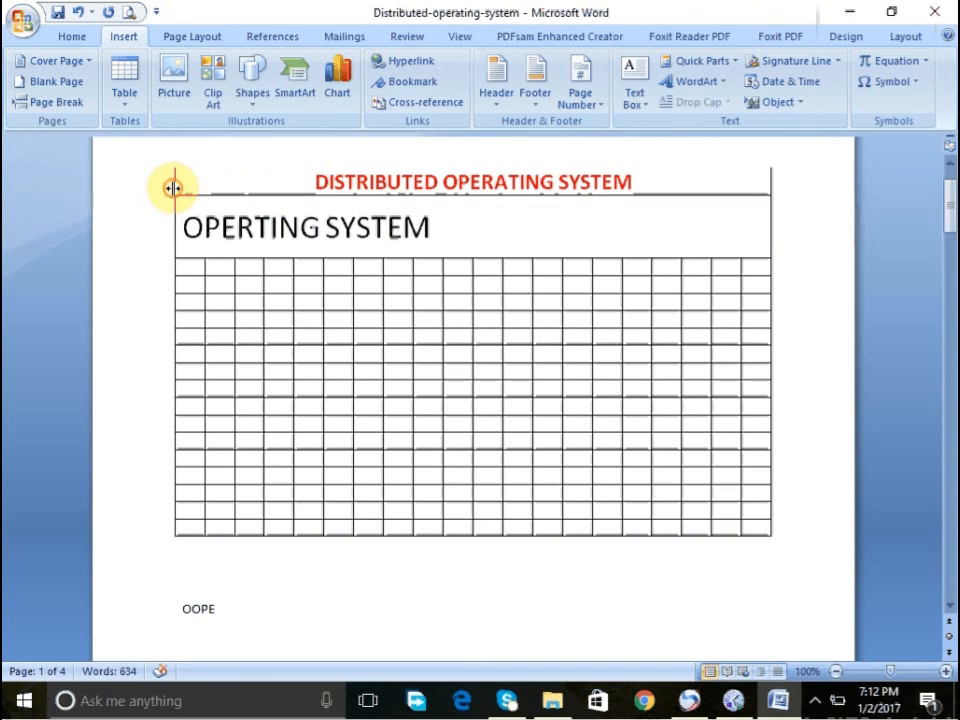
pyautogui.click(157, 185)
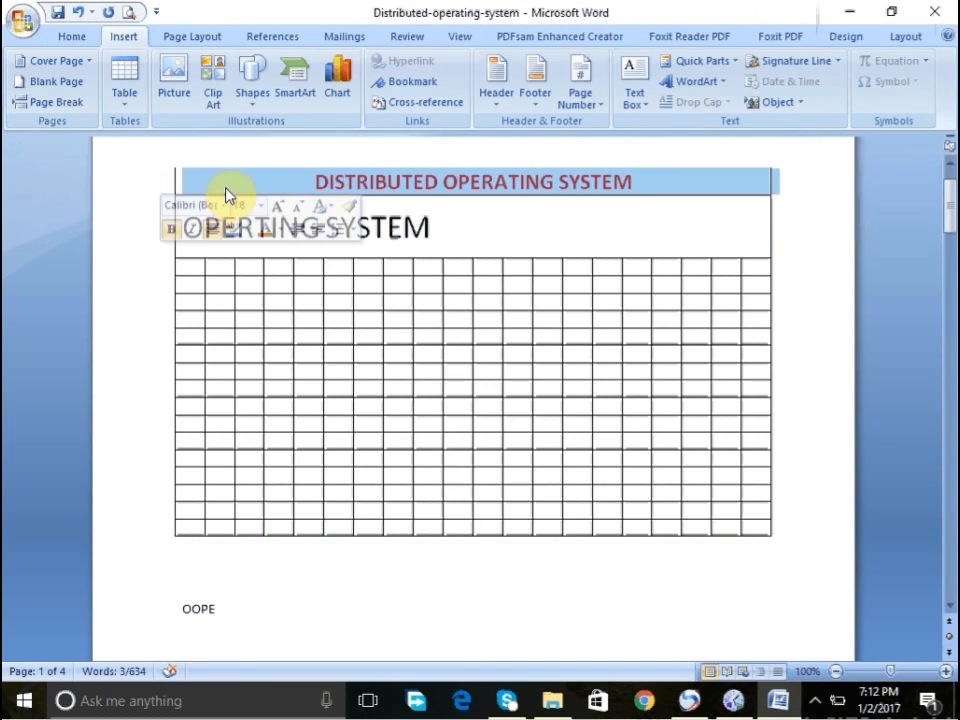
pyautogui.click(257, 187)
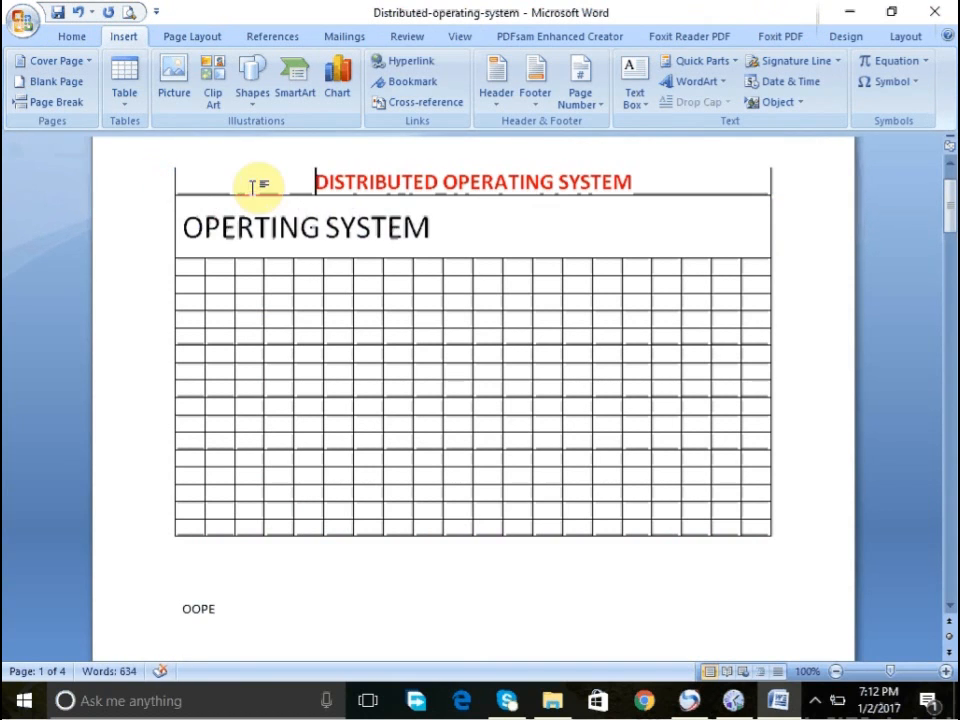
pyautogui.click(173, 177)
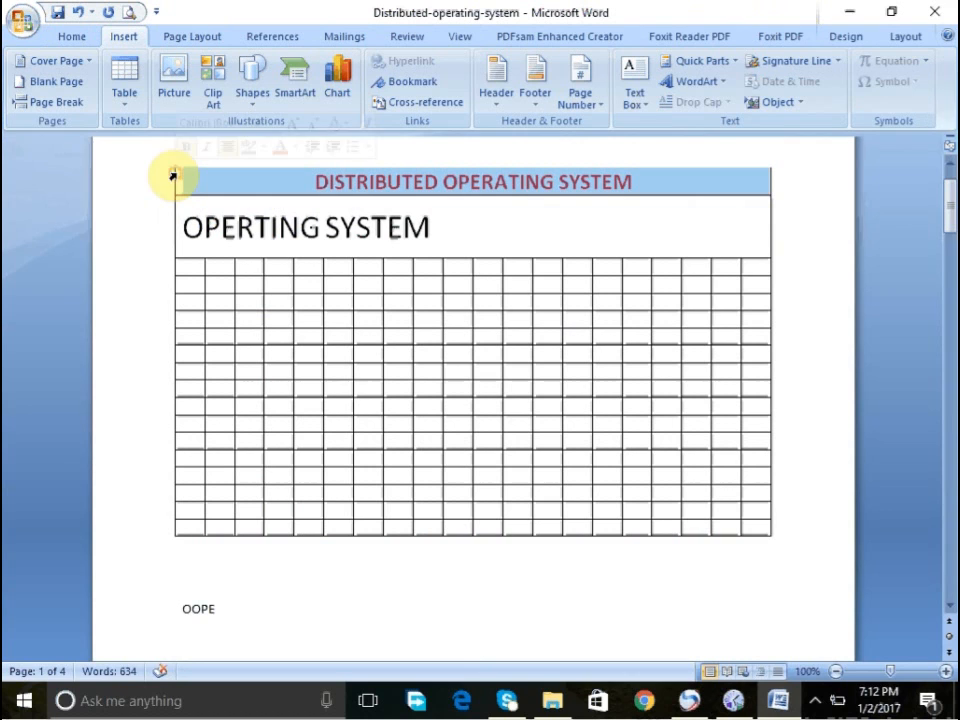
# - Increase the inserted picture's brightness by applying a Brightness preset
pyautogui.click(953, 548)
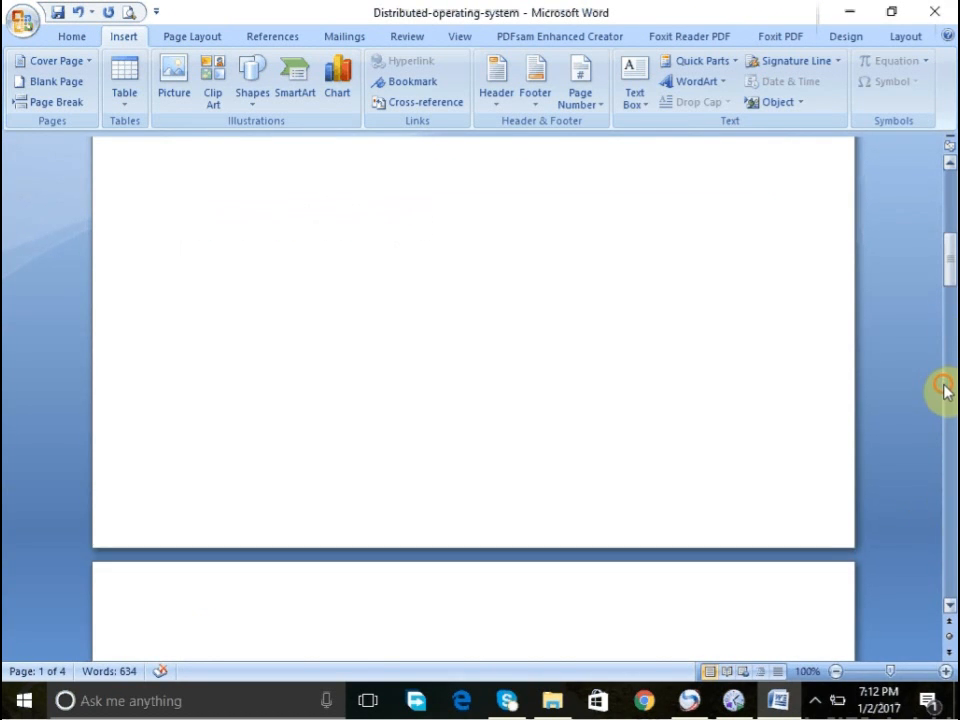
pyautogui.click(944, 388)
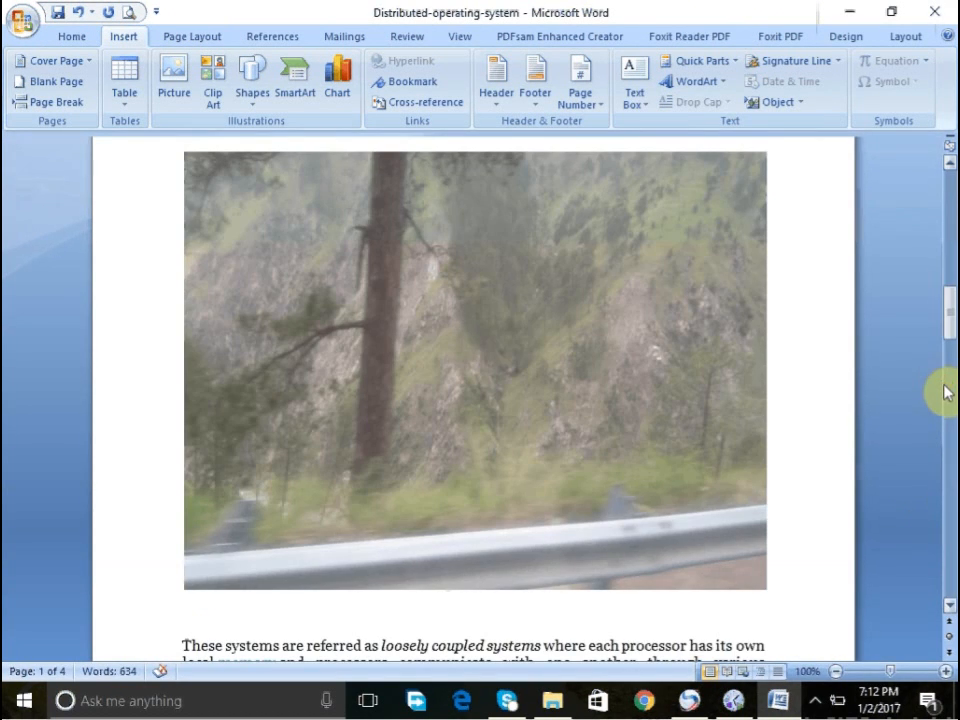
pyautogui.click(363, 337)
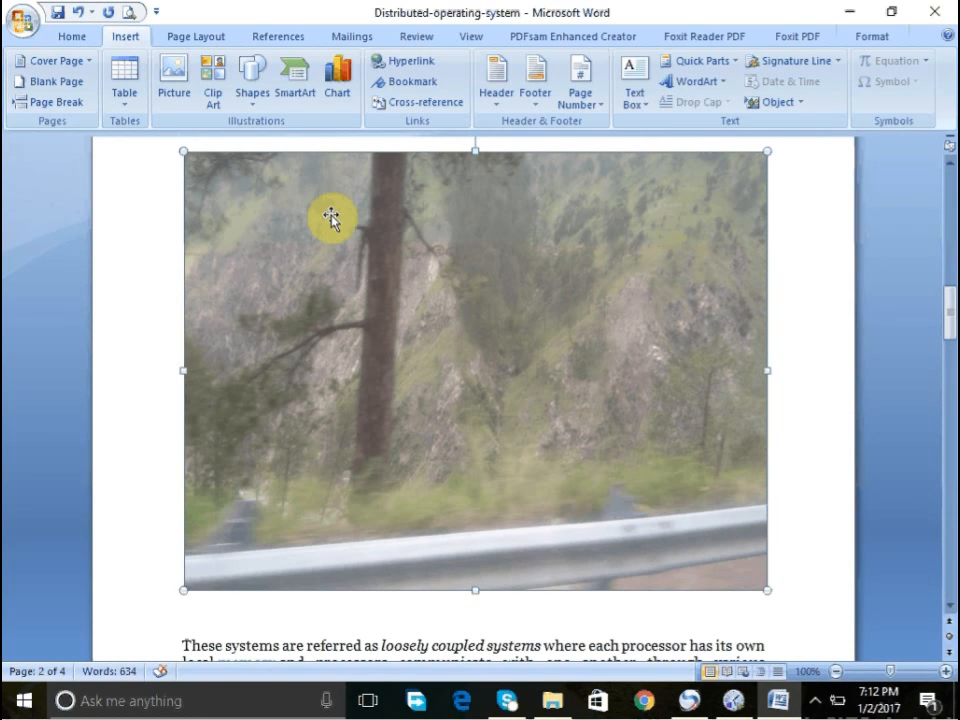
pyautogui.click(890, 37)
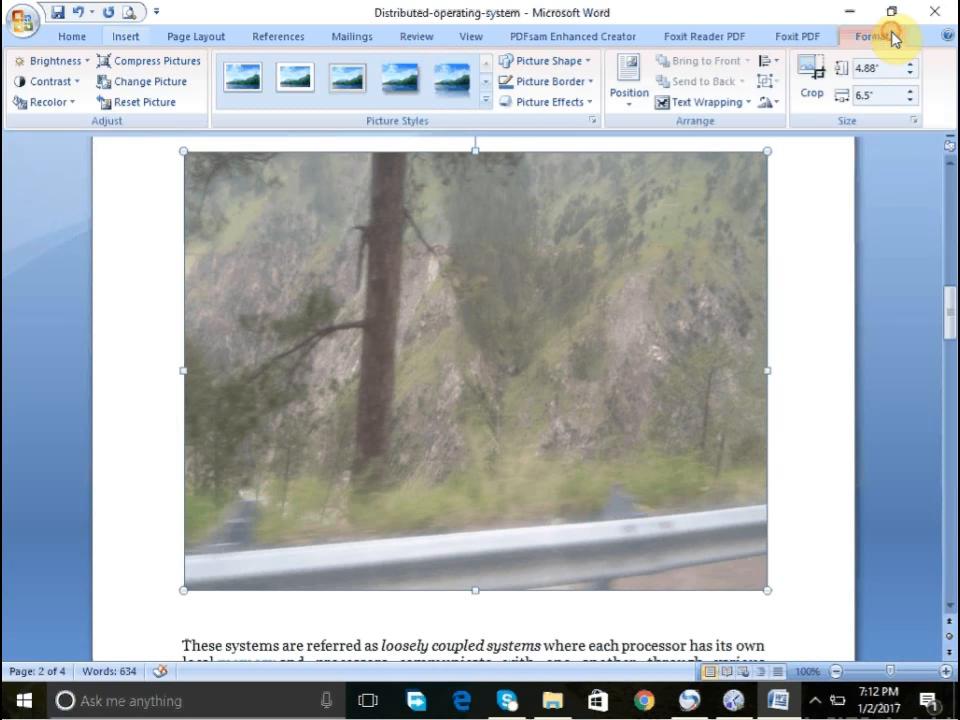
pyautogui.click(55, 61)
pyautogui.click(70, 176)
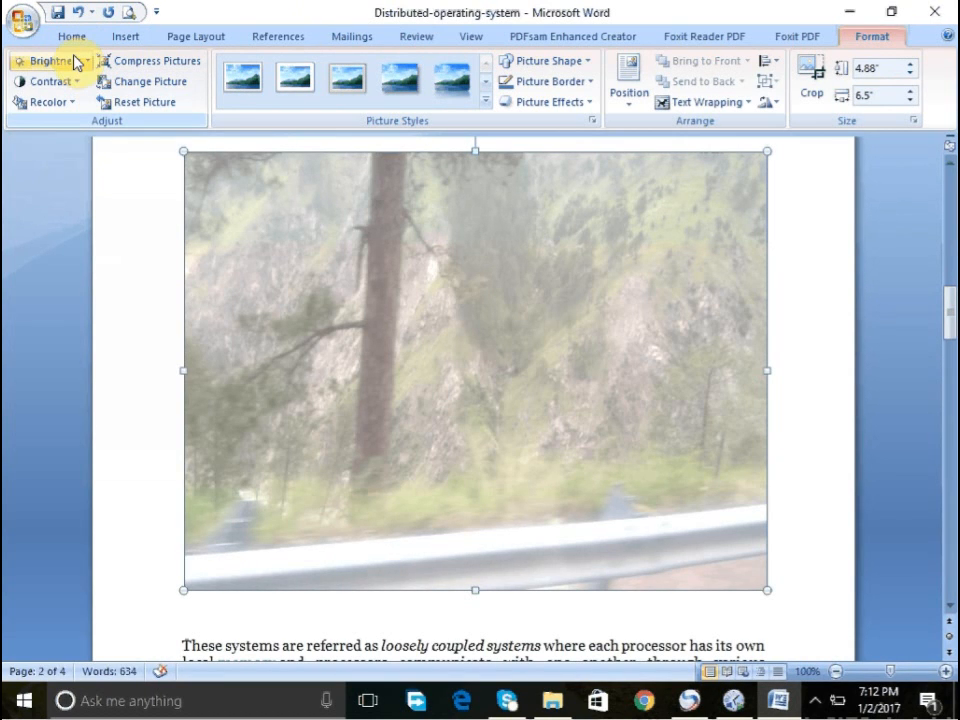
pyautogui.click(486, 102)
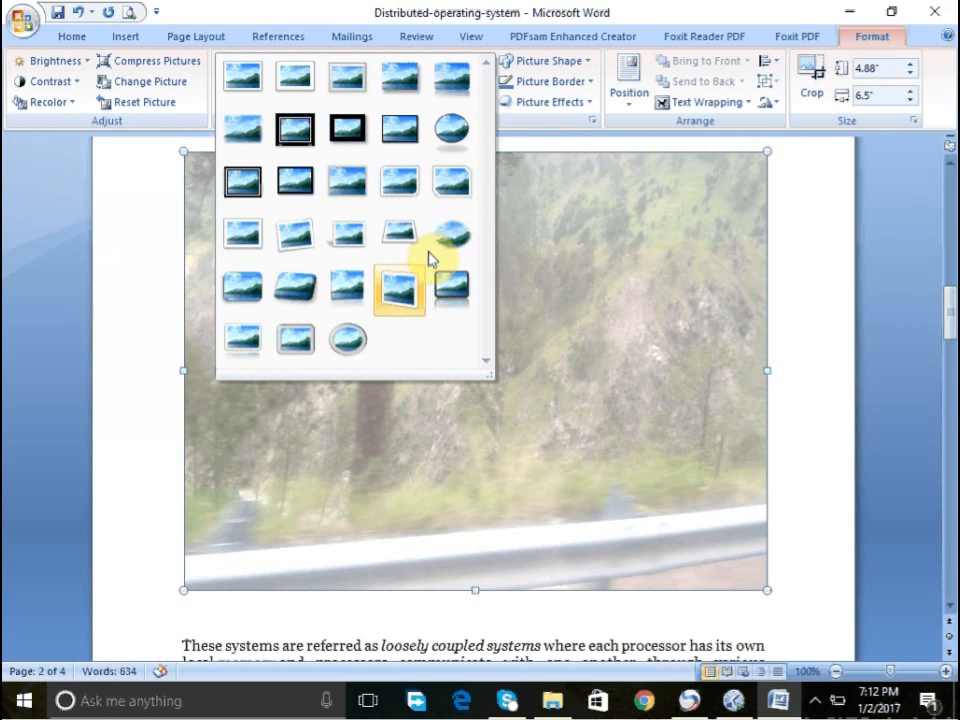
pyautogui.click(568, 128)
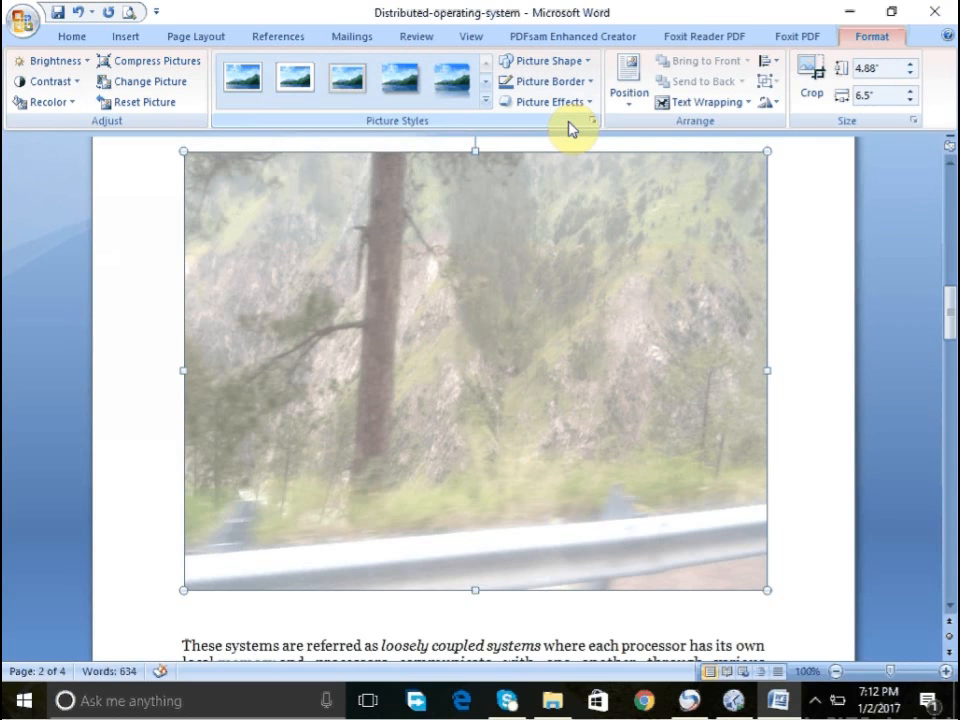
pyautogui.rightClick(395, 235)
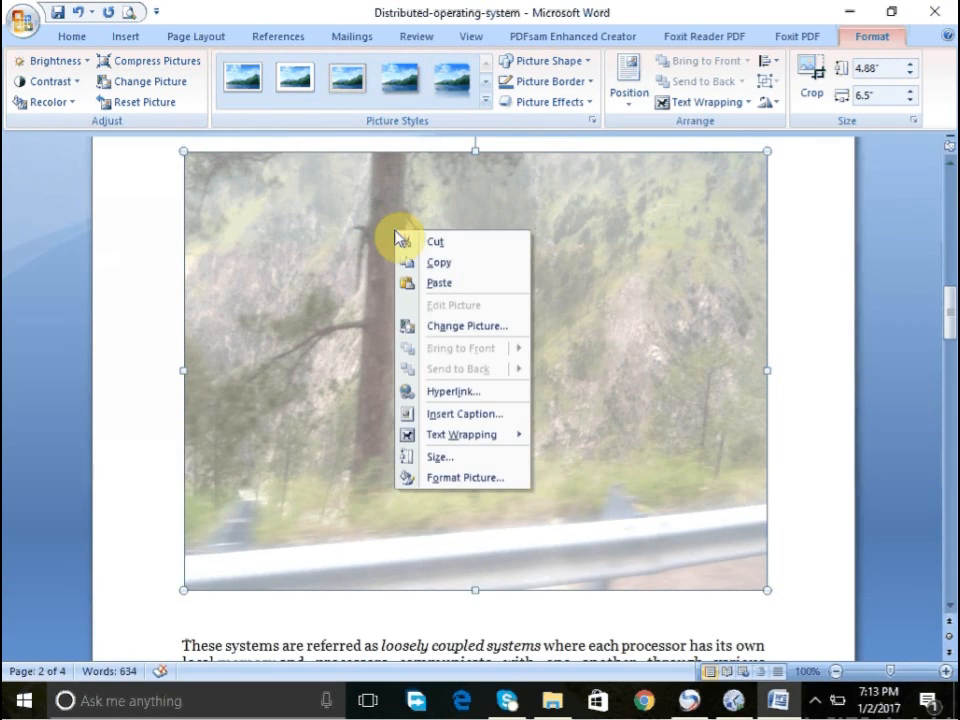
pyautogui.click(281, 343)
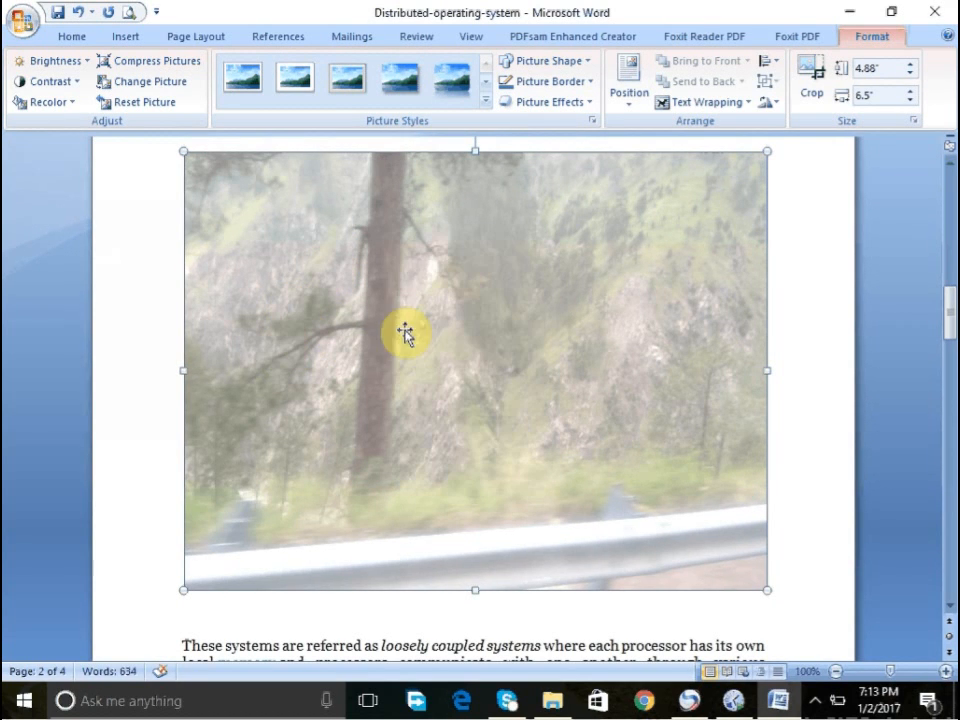
# - Undo the last brightness adjustment on the inserted picture
pyautogui.hotkey('ctrl', 'z')
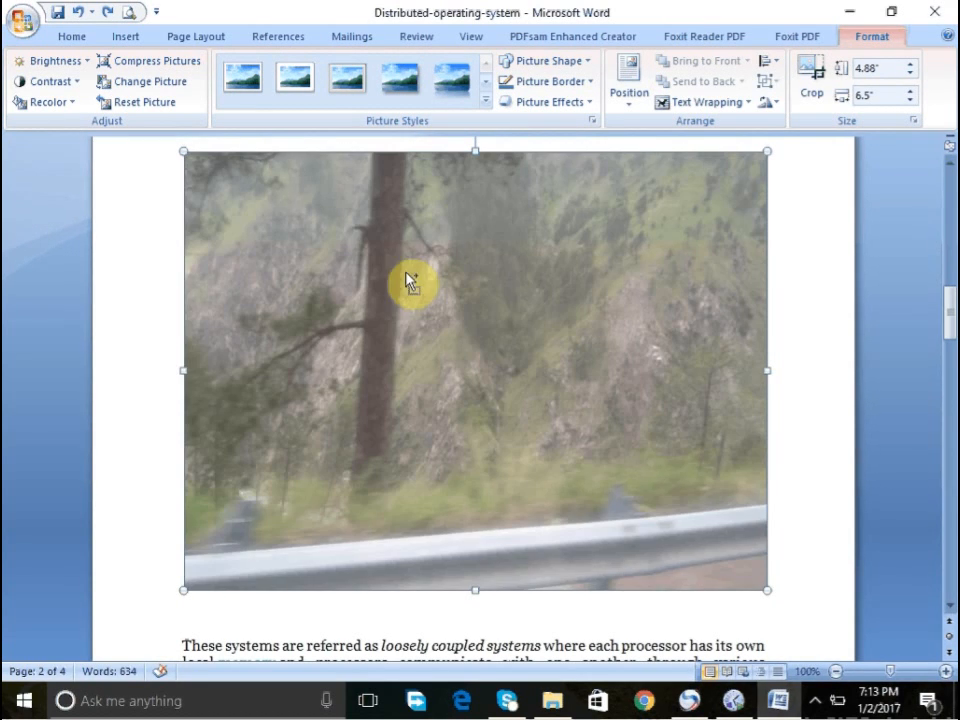
pyautogui.rightClick(263, 277)
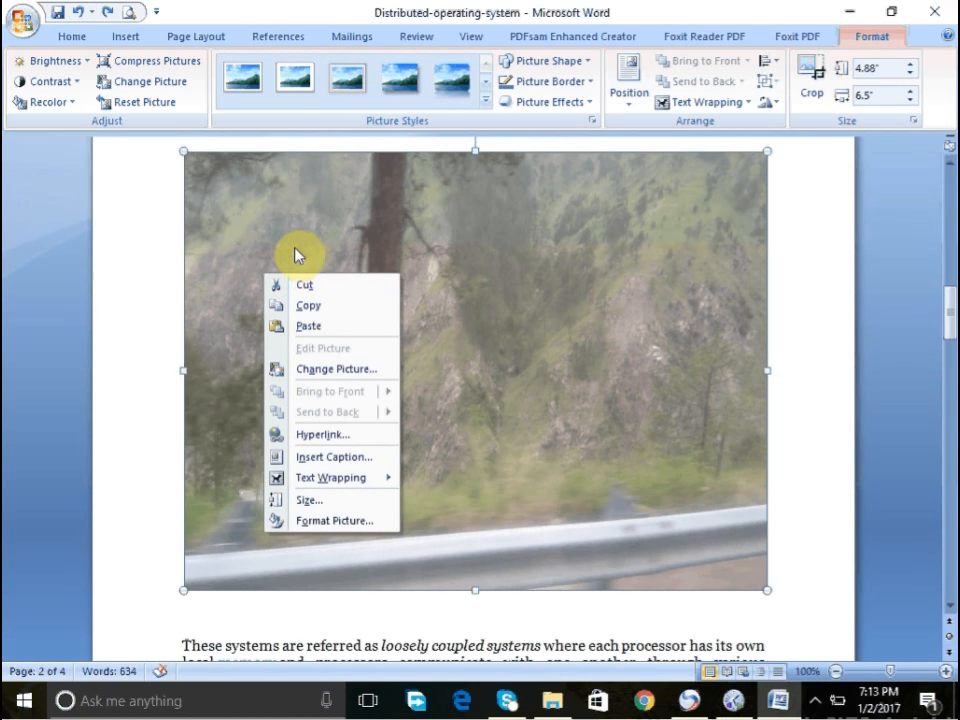
pyautogui.click(295, 248)
# - Try to draw a small rectangle shape over the top of the picture
pyautogui.click(64, 43)
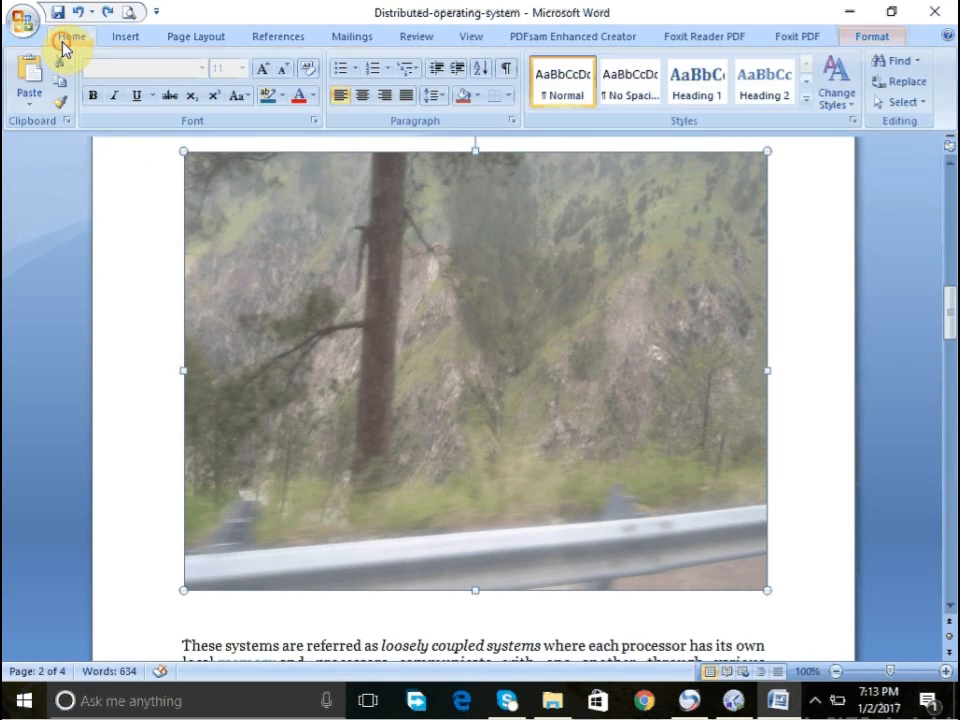
pyautogui.click(183, 38)
pyautogui.click(130, 38)
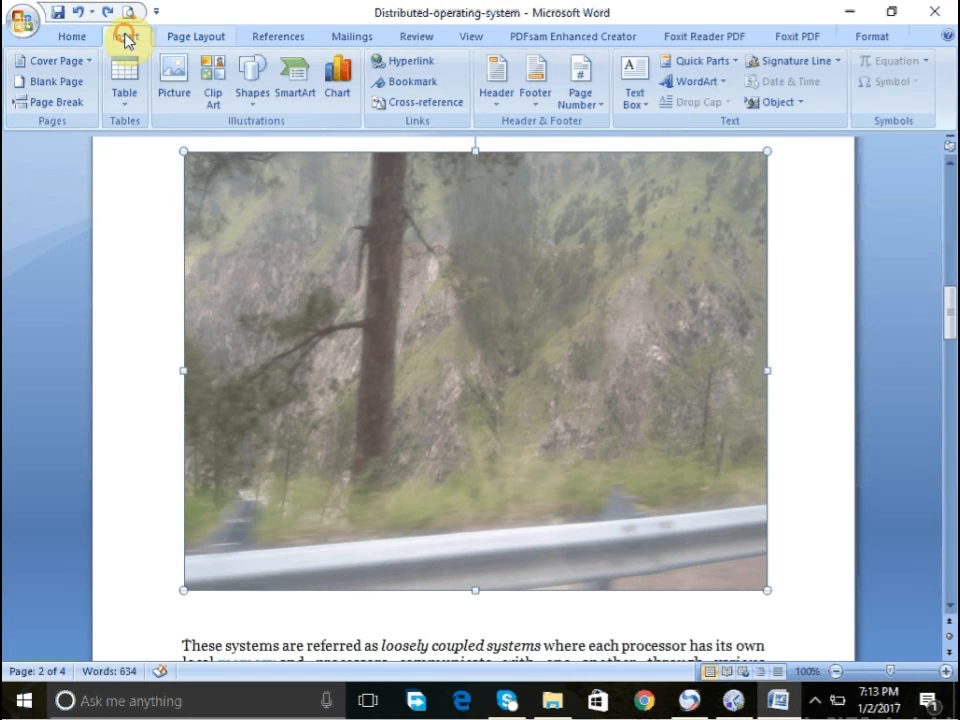
pyautogui.click(256, 100)
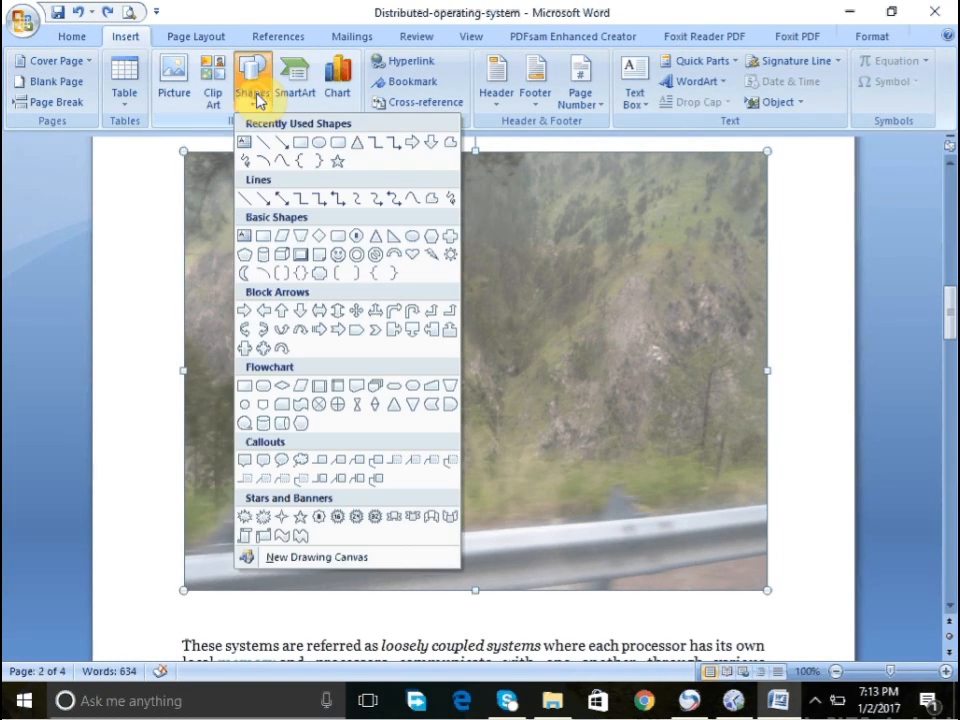
pyautogui.click(297, 148)
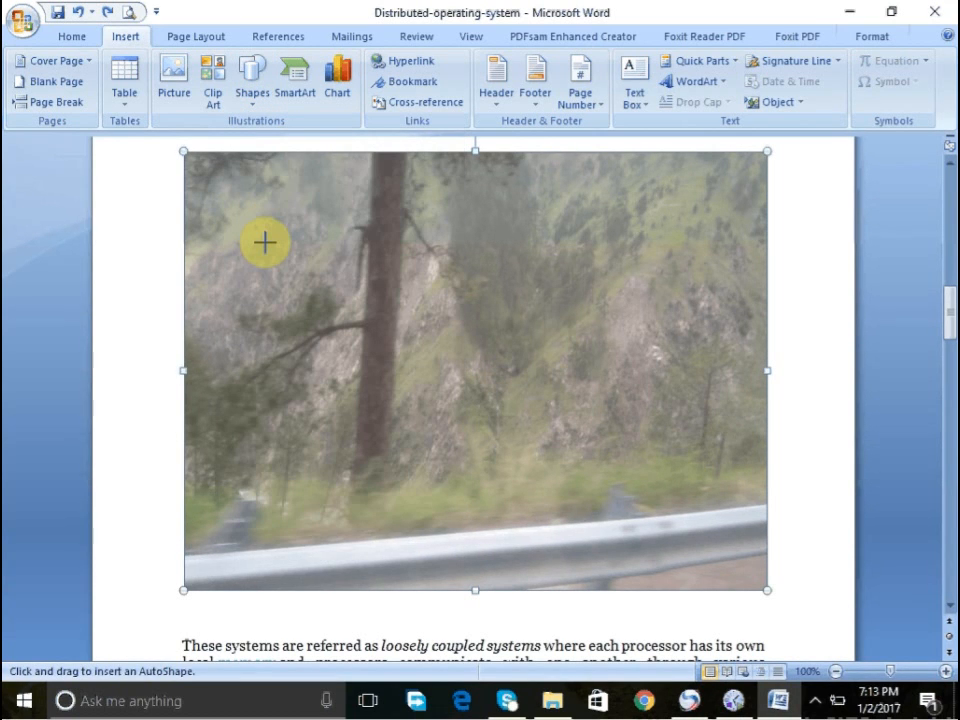
pyautogui.moveTo(258, 233); pyautogui.dragTo(299, 256)
pyautogui.click(245, 254)
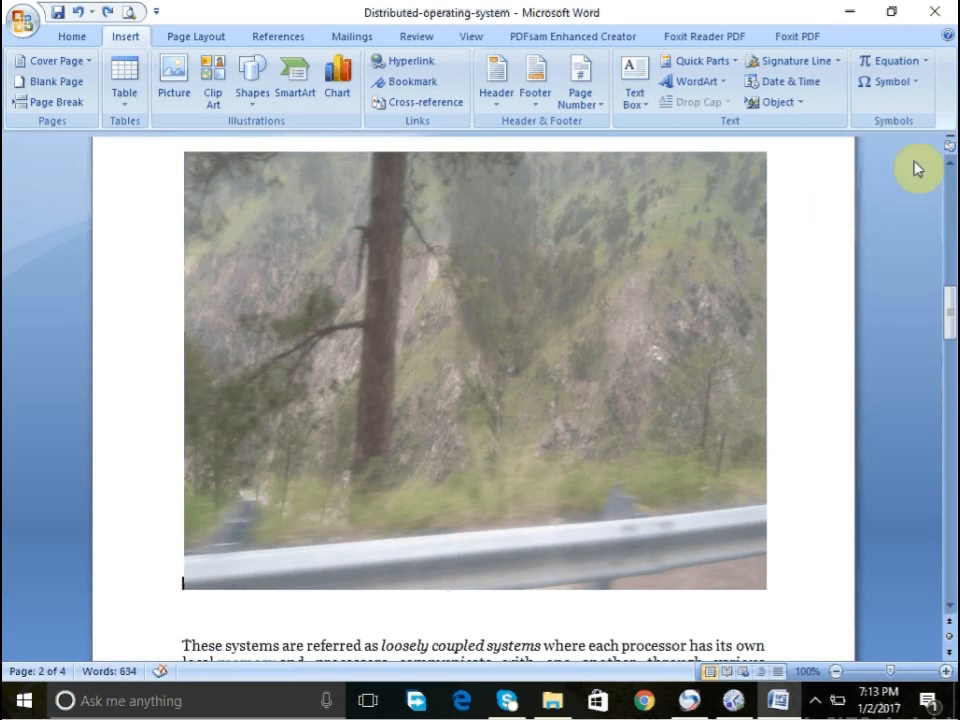
pyautogui.click(950, 160)
pyautogui.click(950, 160)
pyautogui.click(950, 160)
pyautogui.click(950, 160)
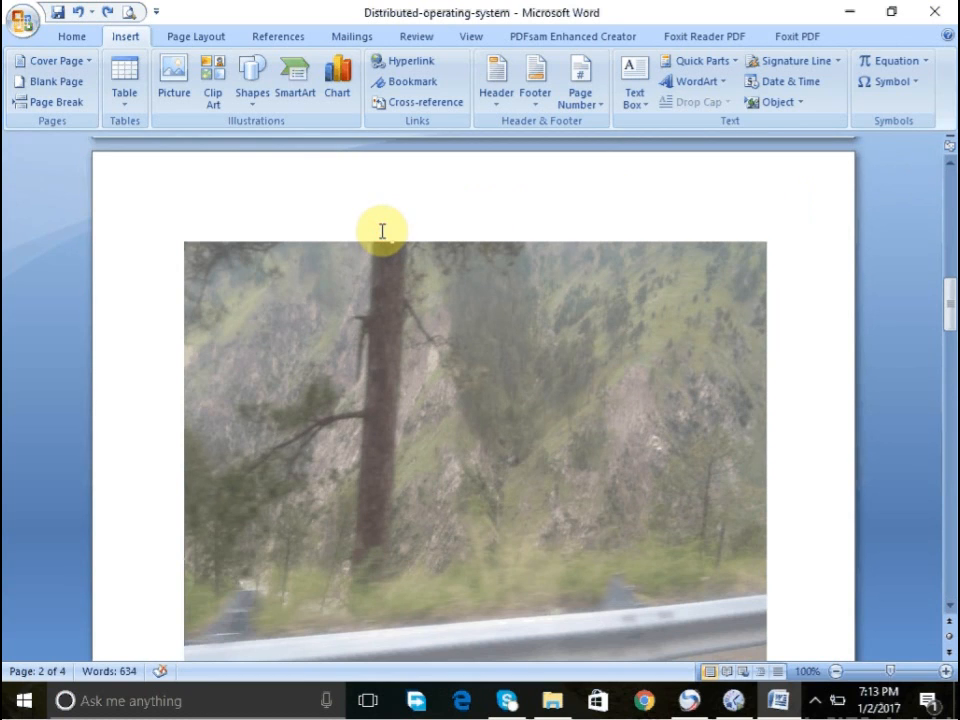
pyautogui.click(298, 319)
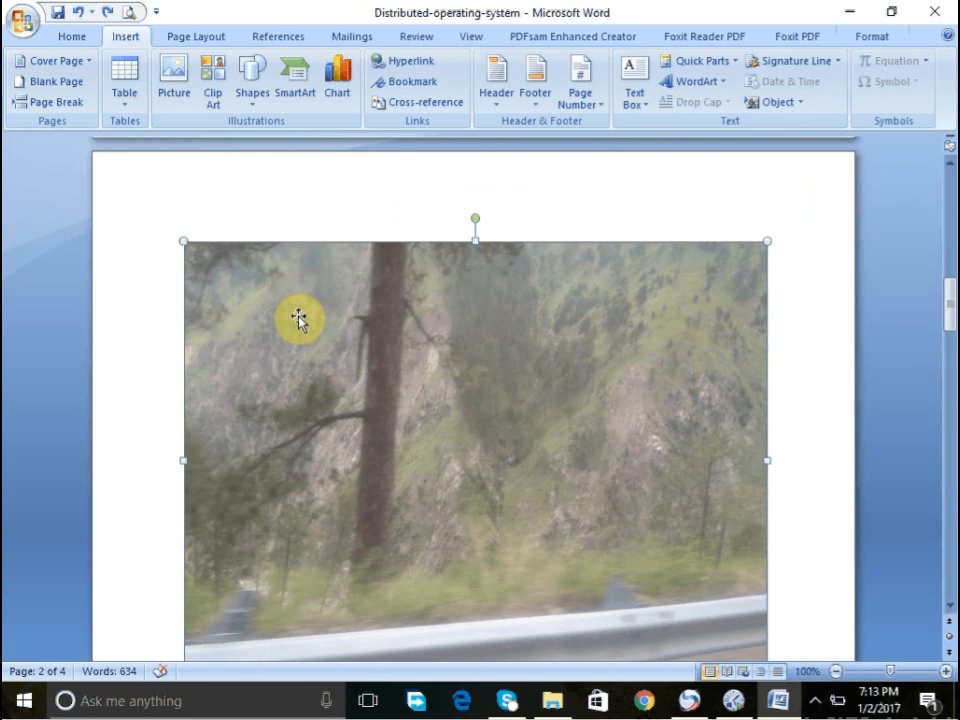
pyautogui.rightClick(298, 319)
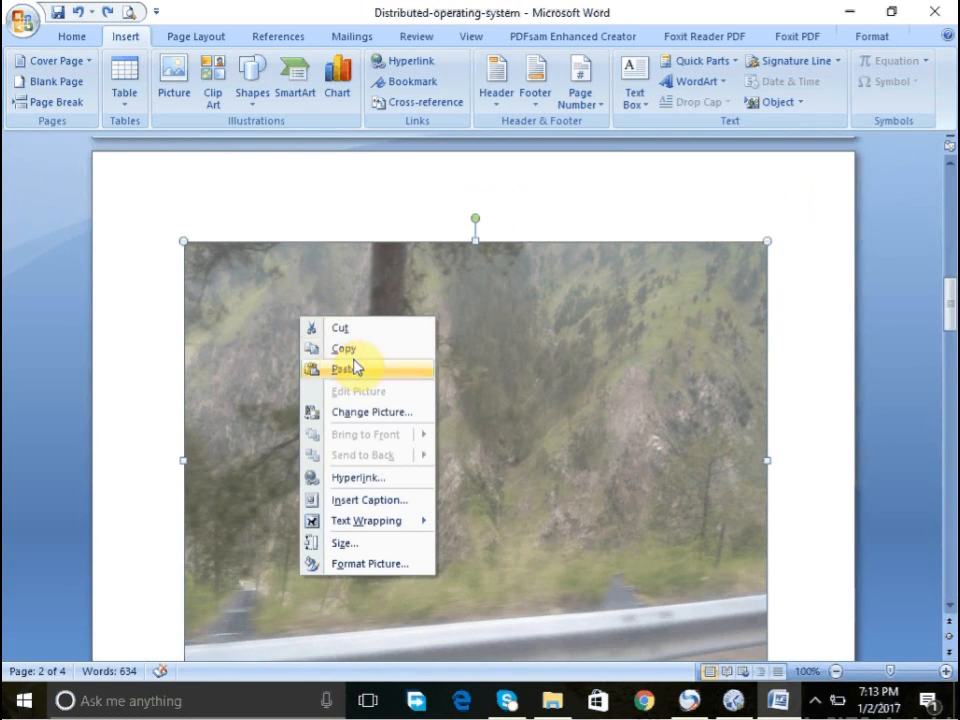
pyautogui.click(510, 333)
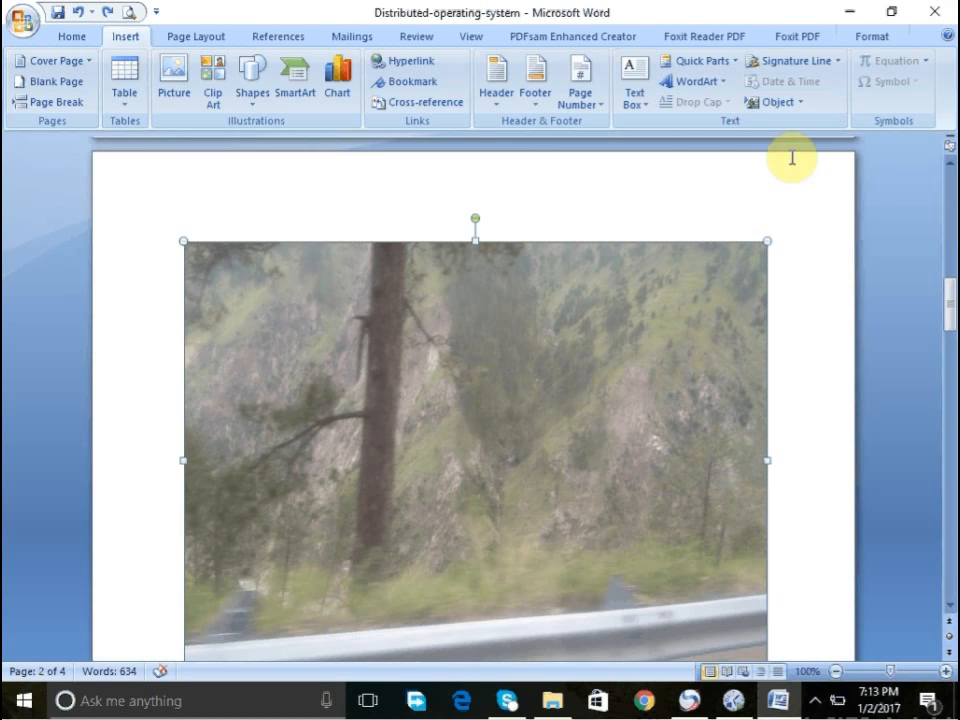
pyautogui.click(862, 40)
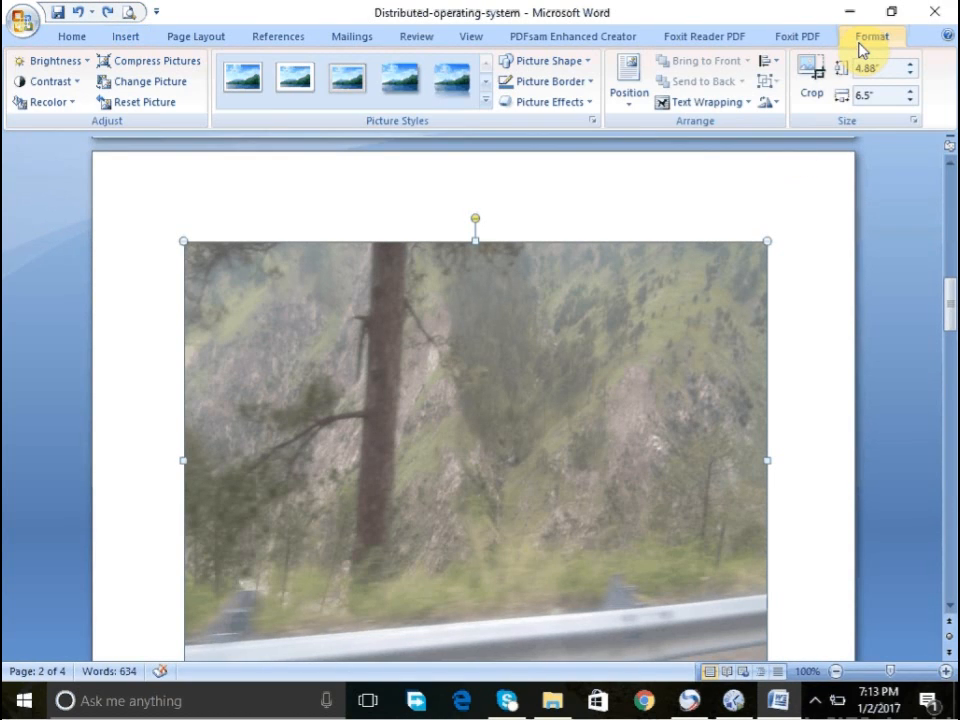
pyautogui.click(942, 190)
pyautogui.moveTo(361, 259); pyautogui.dragTo(158, 70)
pyautogui.click(122, 37)
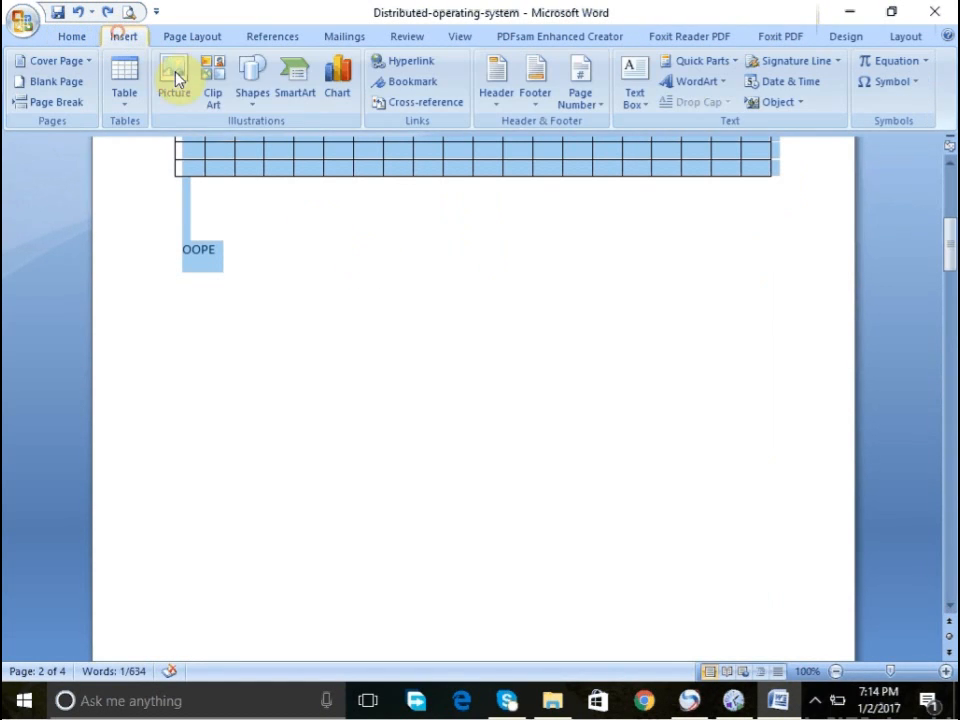
pyautogui.click(244, 102)
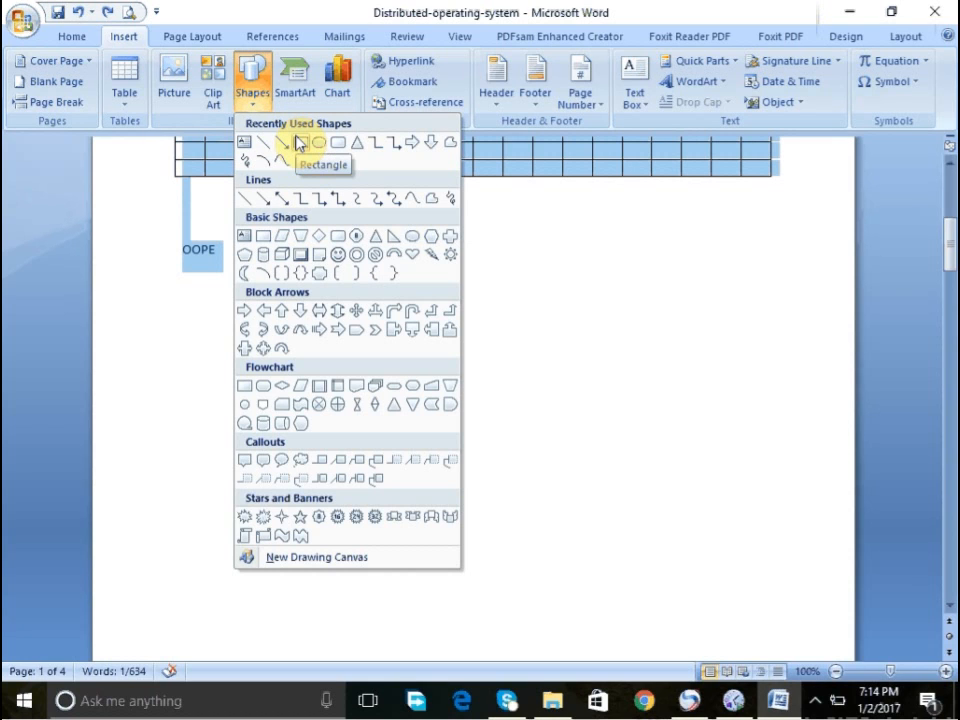
pyautogui.click(295, 142)
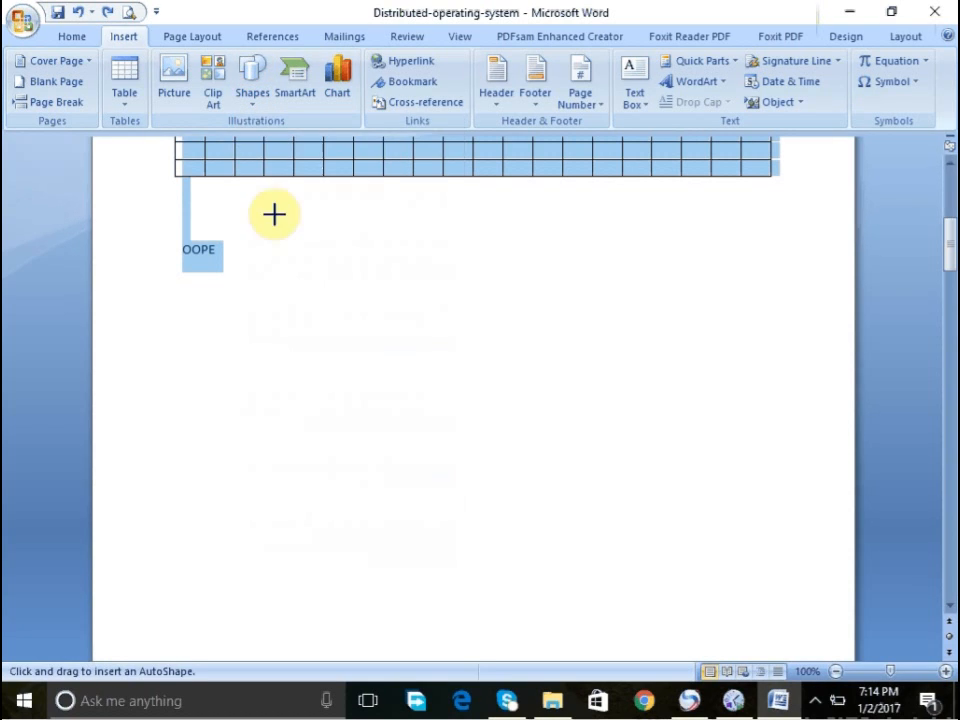
pyautogui.rightClick(271, 311)
pyautogui.click(247, 314)
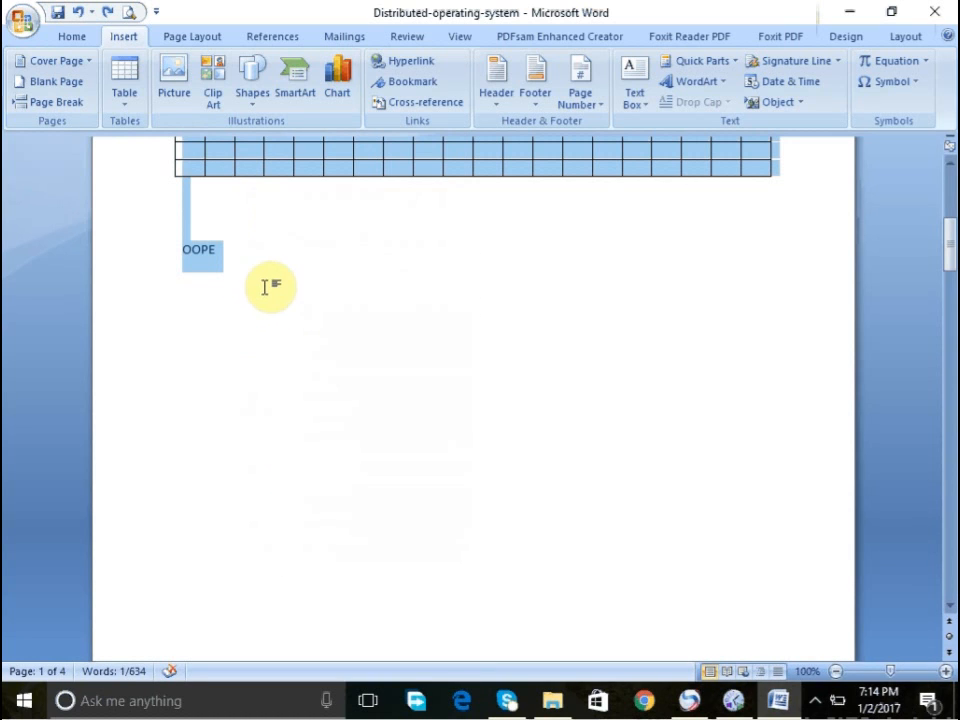
# - Draw a rectangle about 2 in wide and 0.9 in high to the right of the OOPE text below the table
pyautogui.click(222, 70)
pyautogui.click(243, 100)
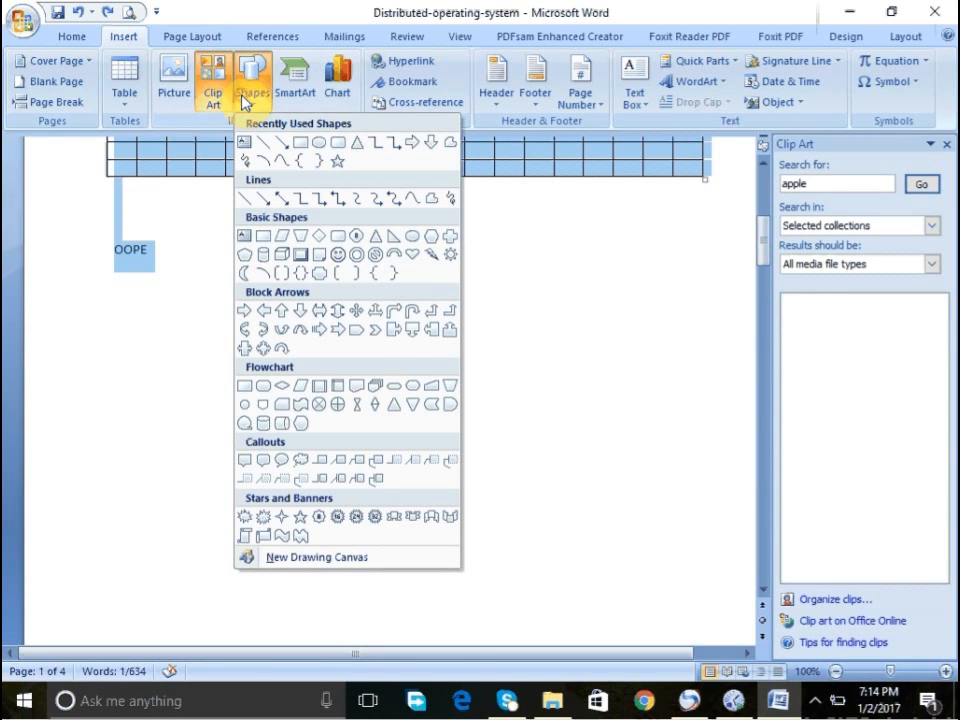
pyautogui.click(311, 147)
pyautogui.moveTo(206, 254); pyautogui.dragTo(386, 335)
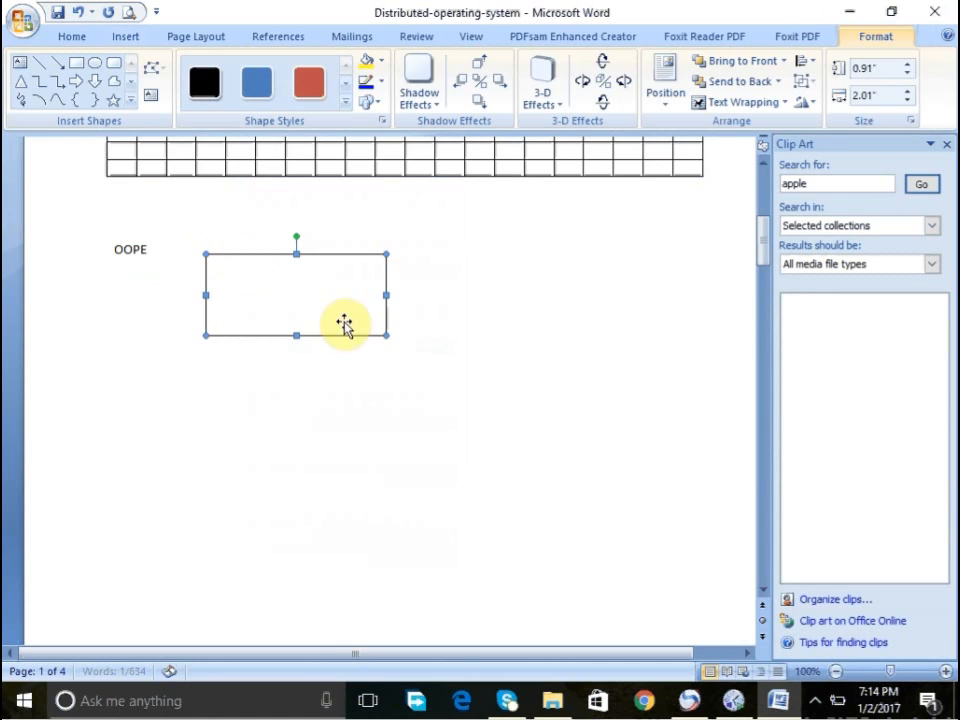
# - Add the text DDDDDD inside the rectangle and shrink it to about 0.94 by 0.41 inches
pyautogui.rightClick(243, 284)
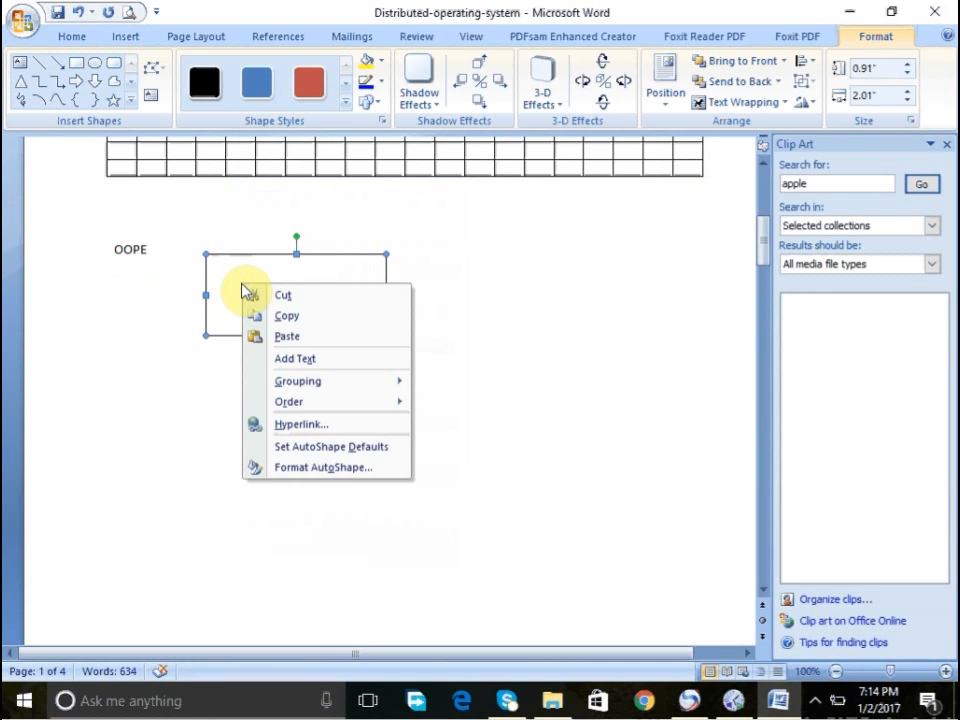
pyautogui.click(285, 360)
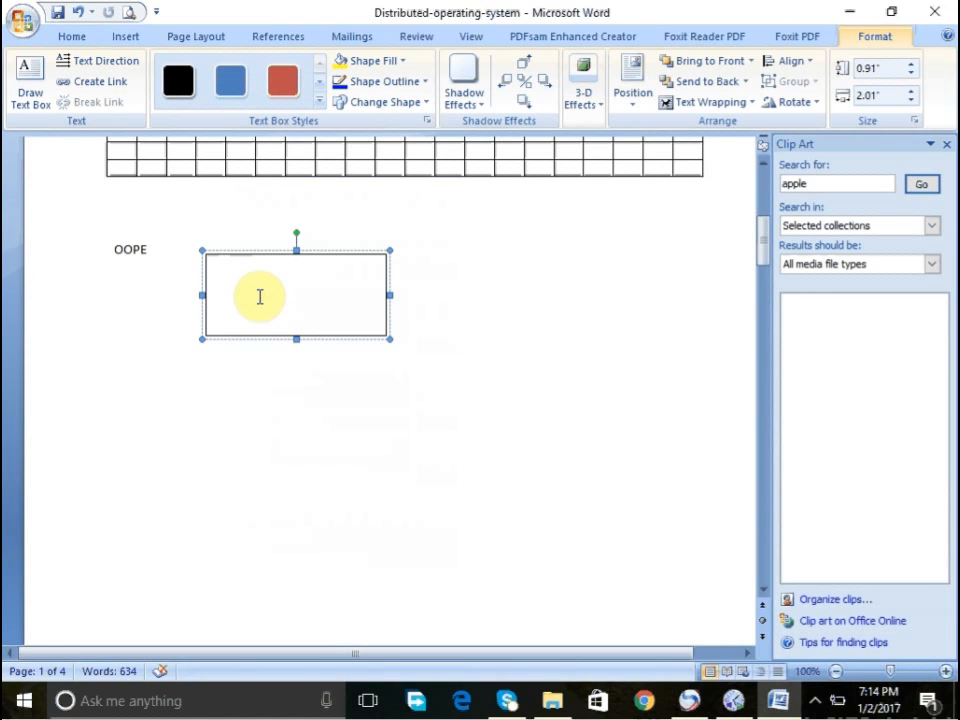
pyautogui.write('DDDDDD')
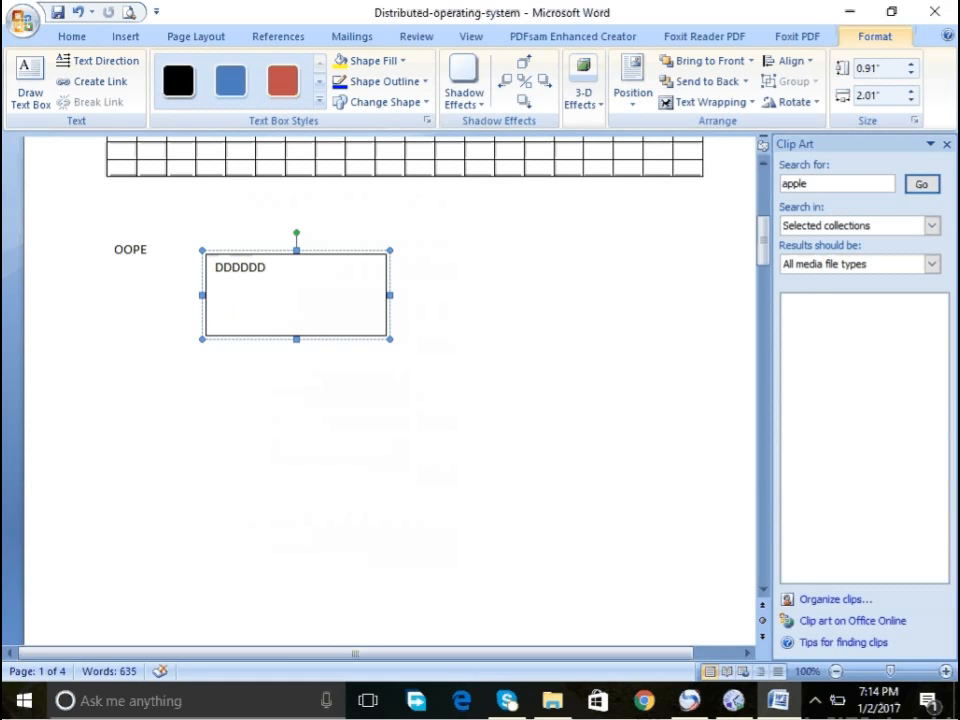
pyautogui.click(288, 256)
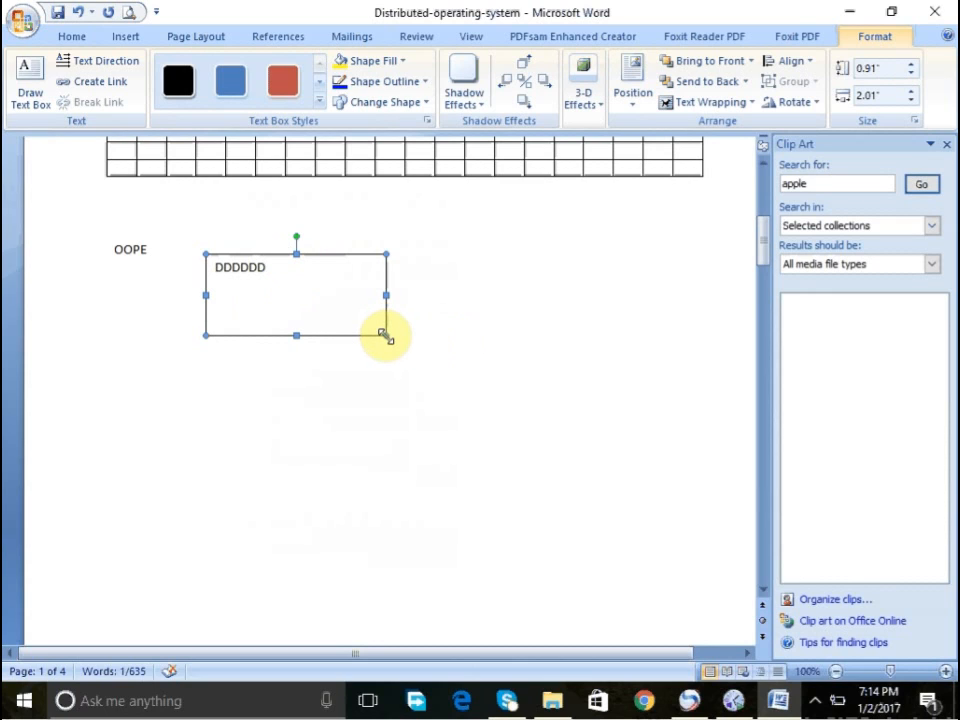
pyautogui.moveTo(385, 336); pyautogui.dragTo(288, 288)
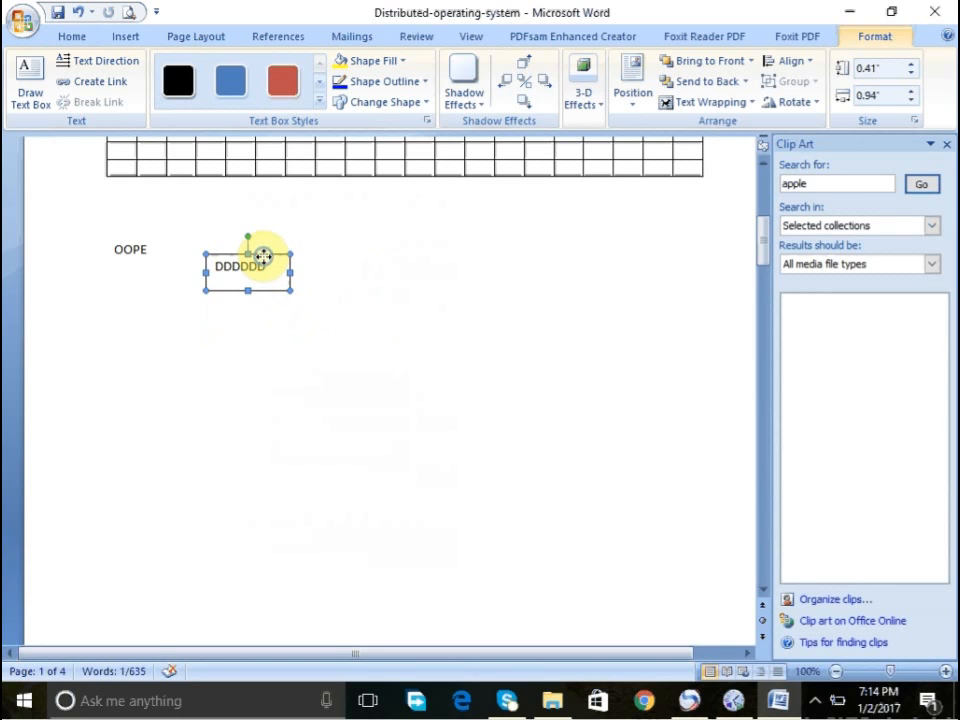
# - Remove the text box's outline by setting its line colour to No Color in Format AutoShape
pyautogui.rightClick(265, 260)
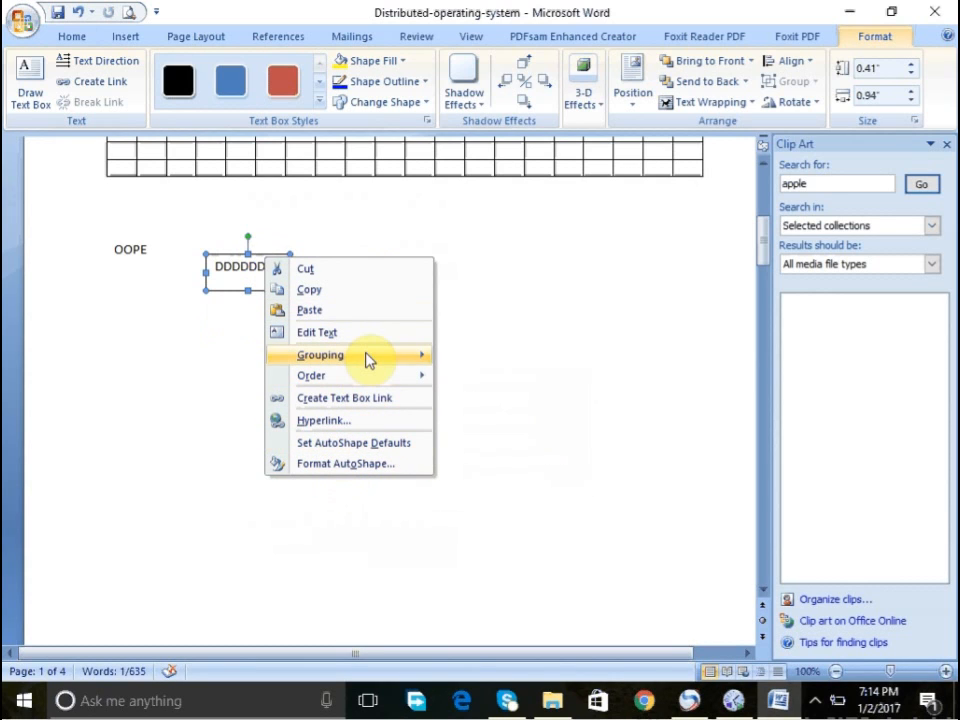
pyautogui.moveTo(362, 378)
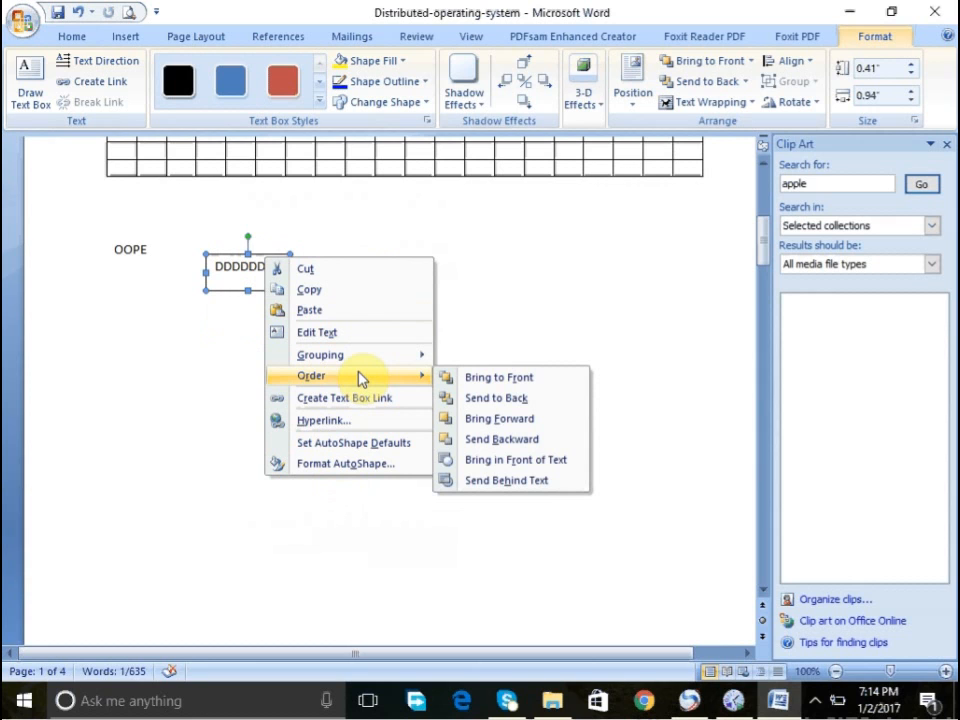
pyautogui.click(338, 467)
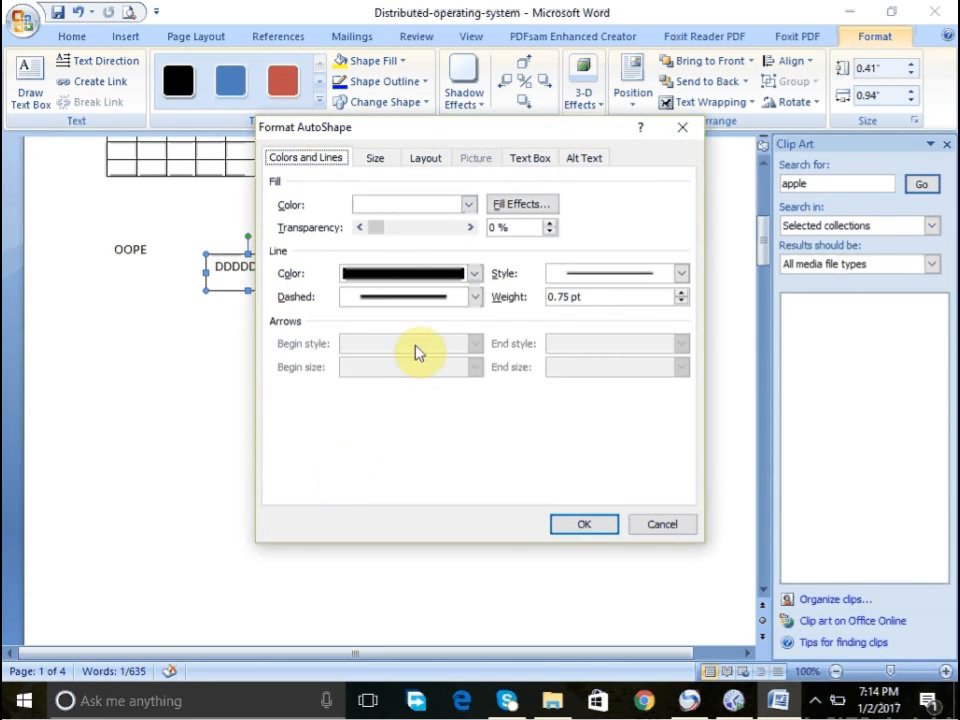
pyautogui.click(470, 274)
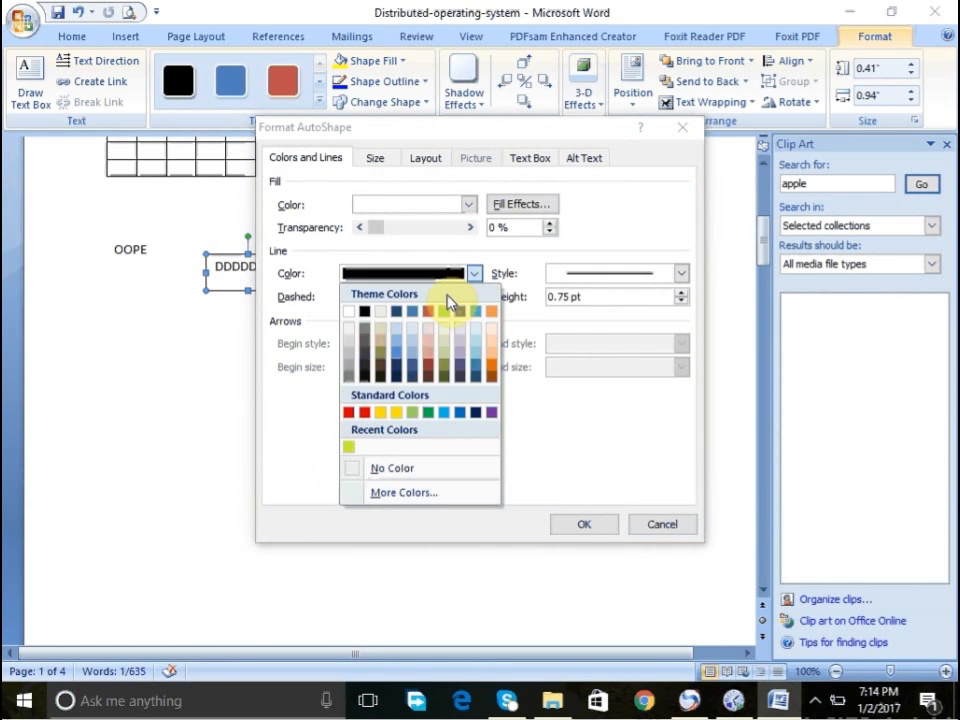
pyautogui.click(409, 469)
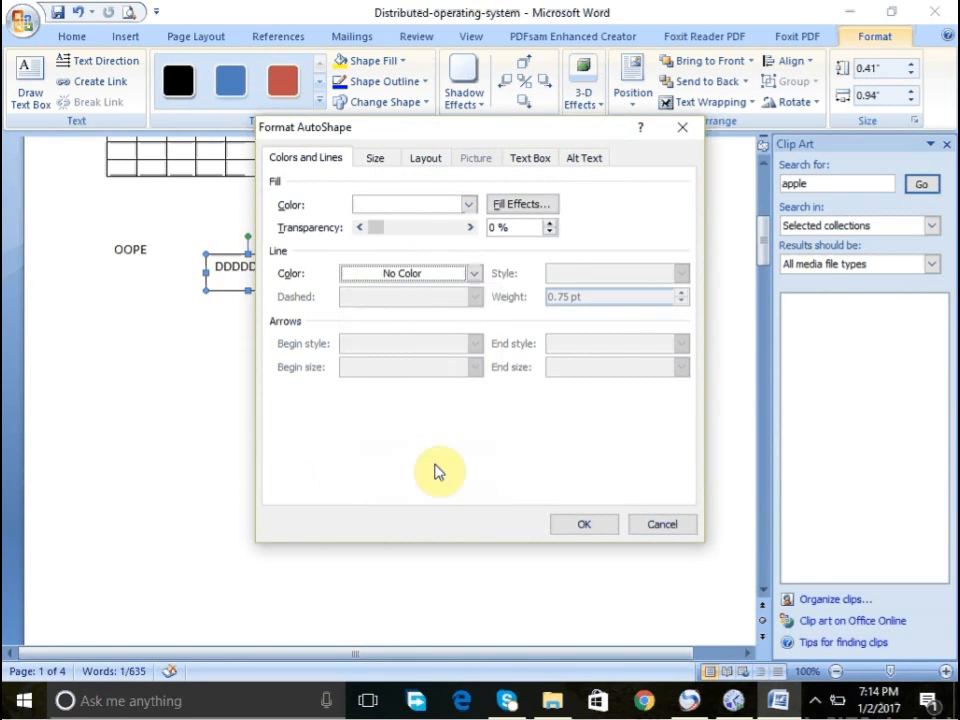
pyautogui.click(581, 528)
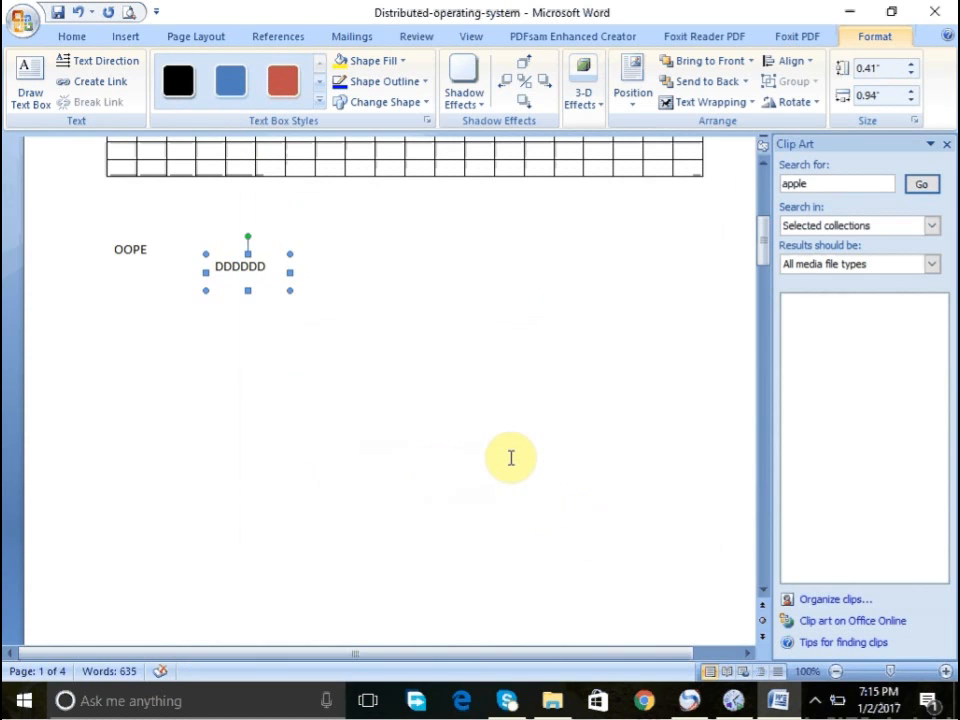
pyautogui.click(510, 457)
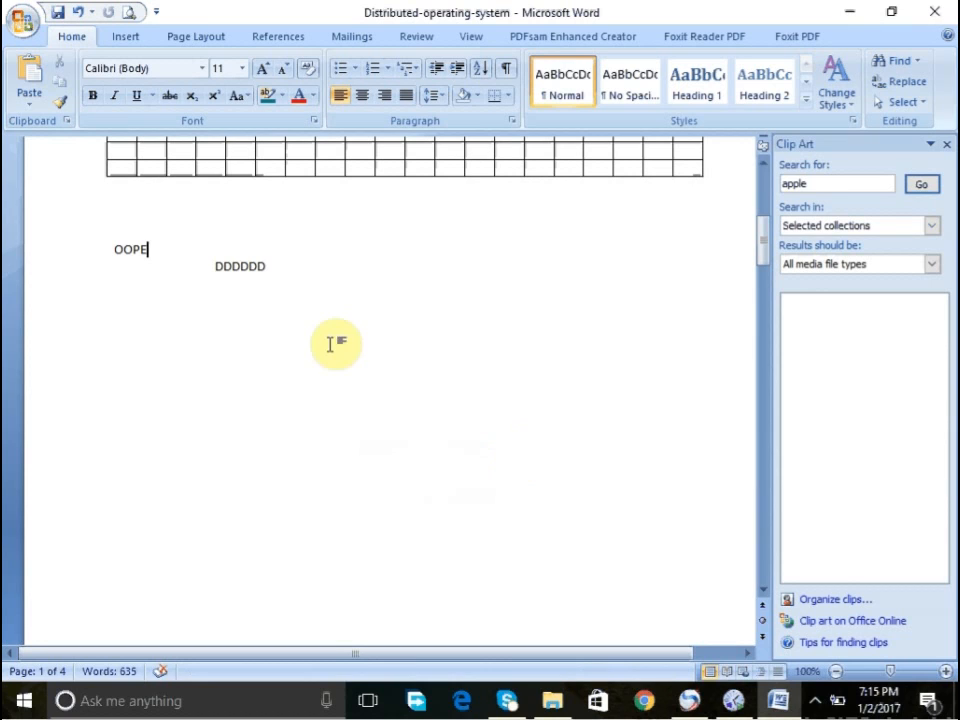
pyautogui.click(249, 266)
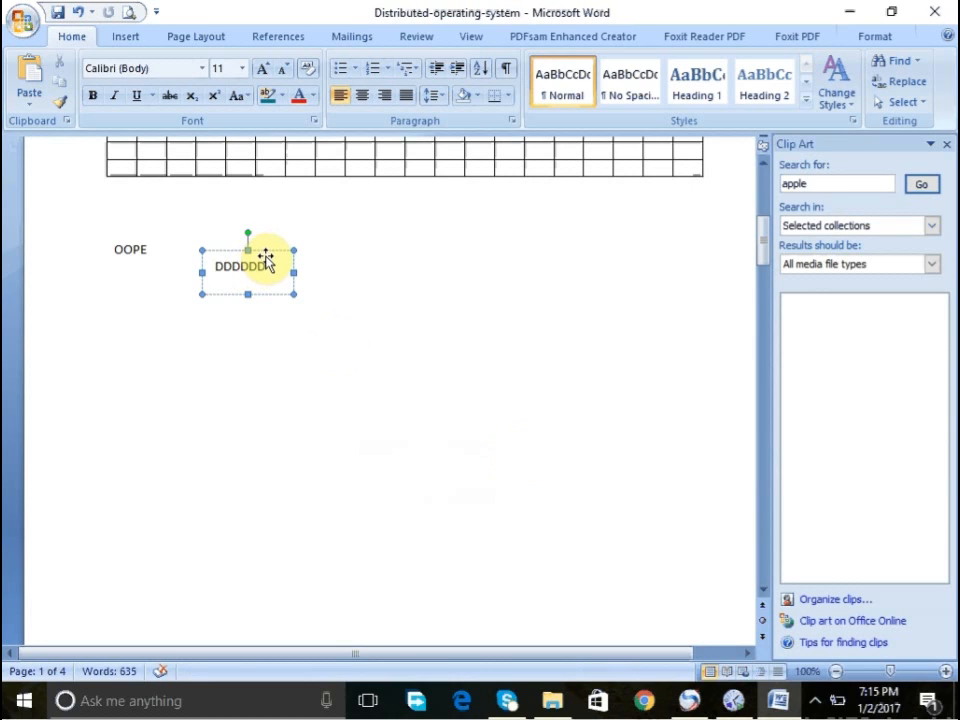
pyautogui.click(266, 259)
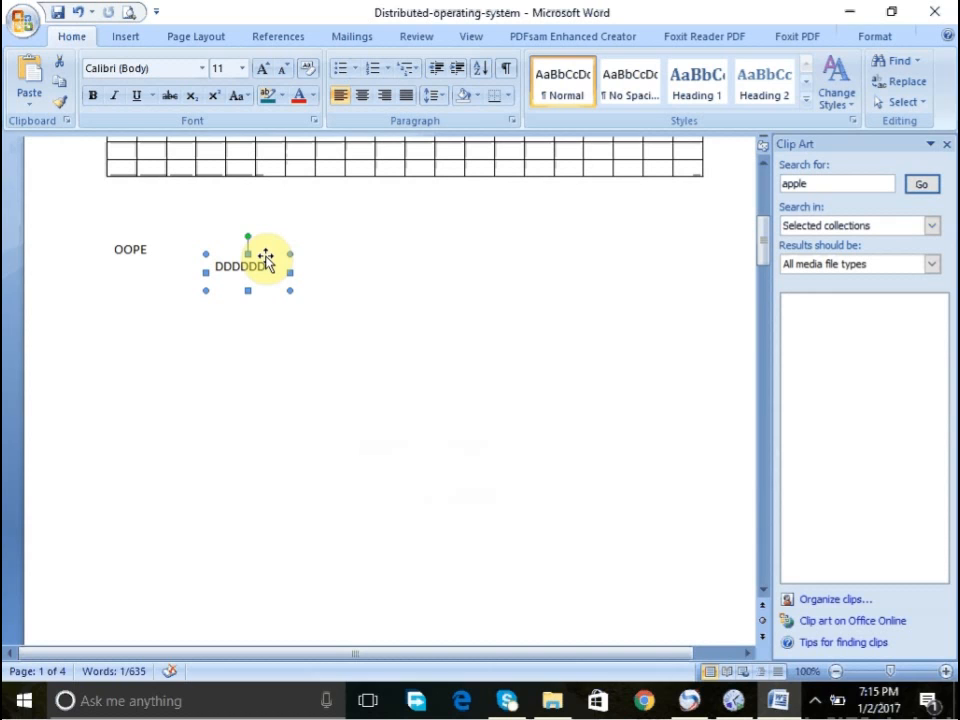
pyautogui.click(818, 704)
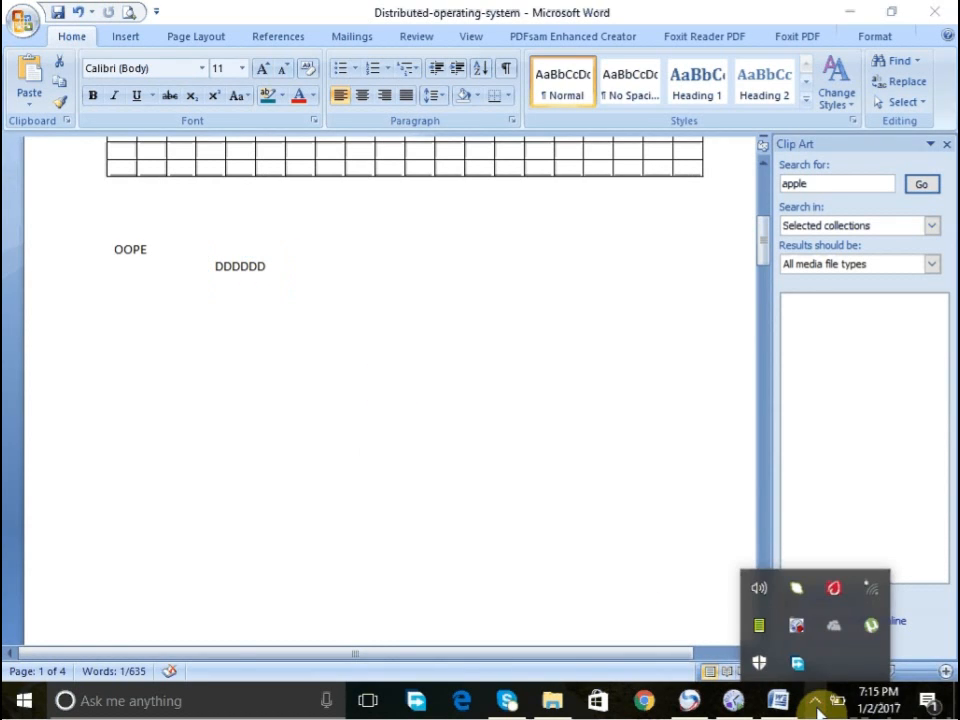
pyautogui.rightClick(798, 630)
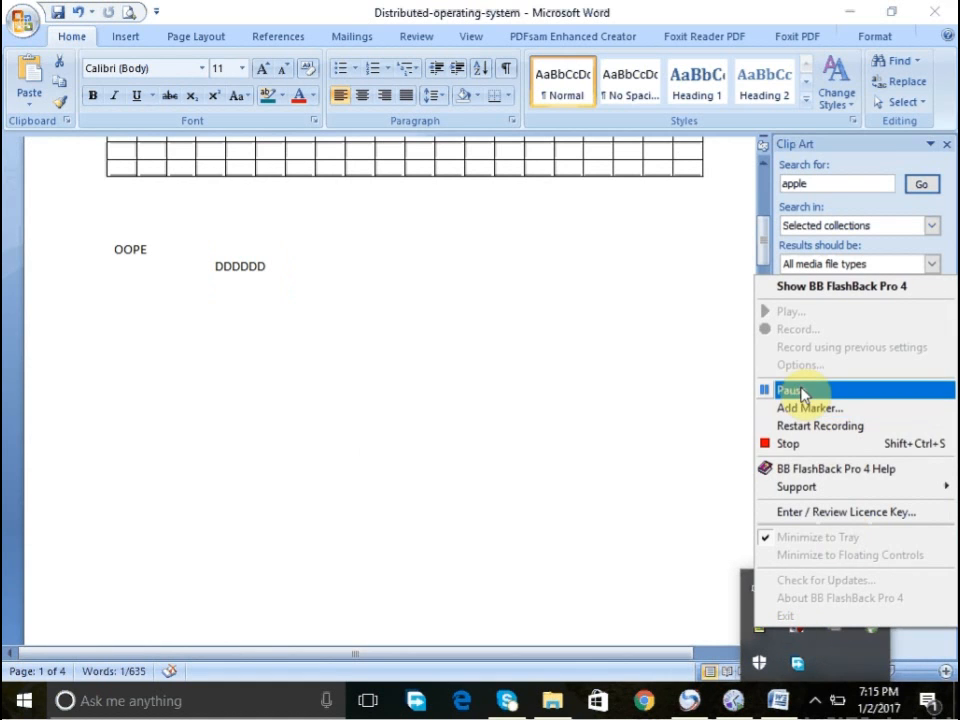
pyautogui.click(806, 390)
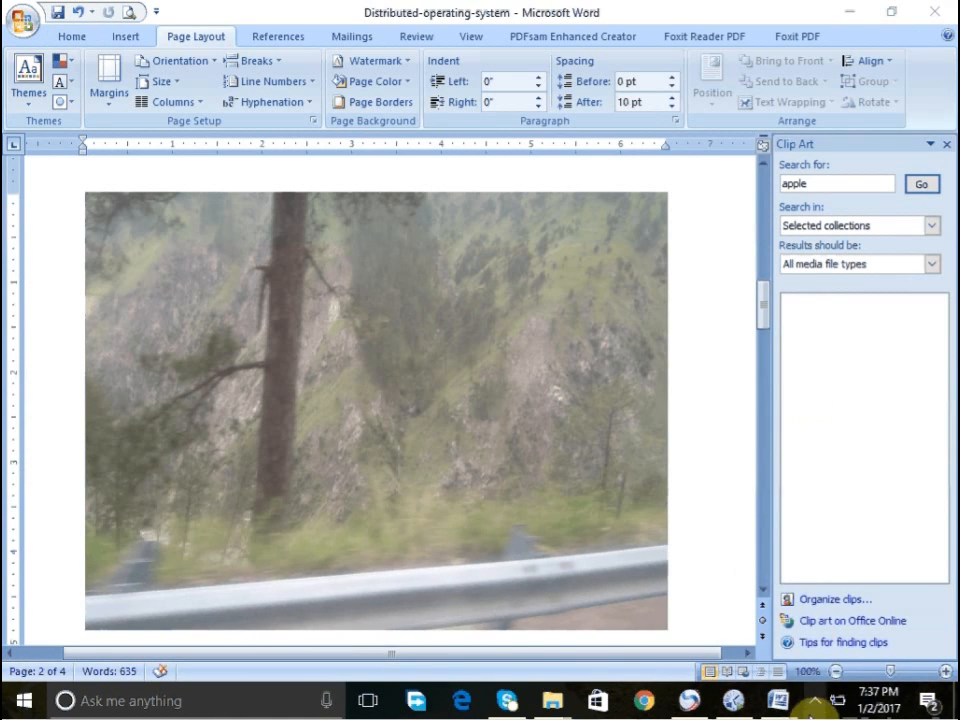
# - Close the Clip Art pane and switch the ruler off and back on
pyautogui.click(815, 701)
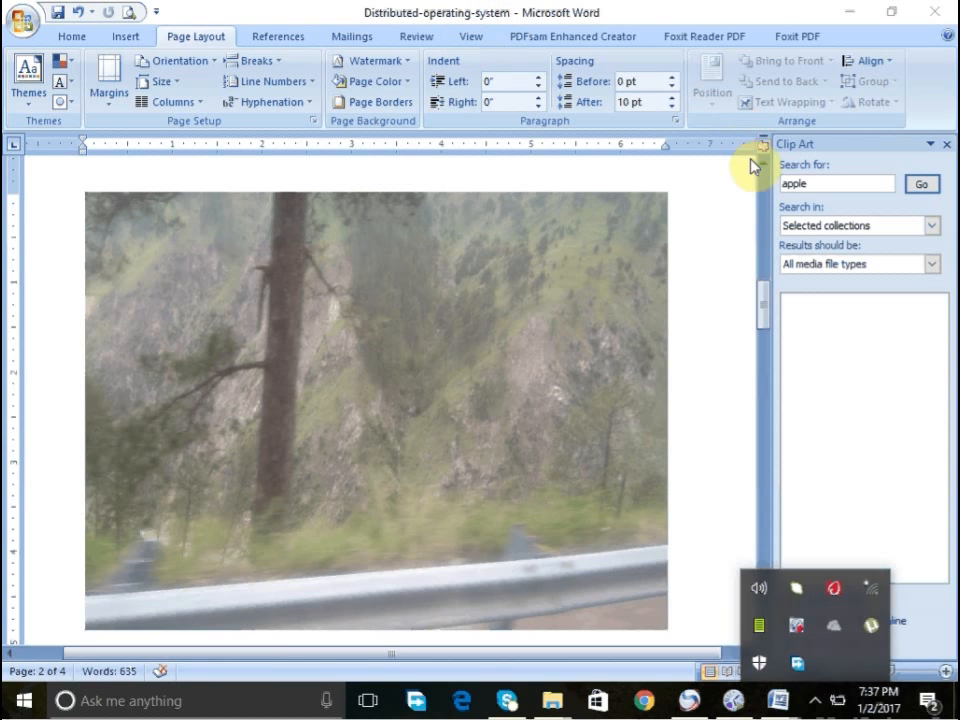
pyautogui.click(761, 190)
pyautogui.moveTo(761, 190); pyautogui.dragTo(765, 176)
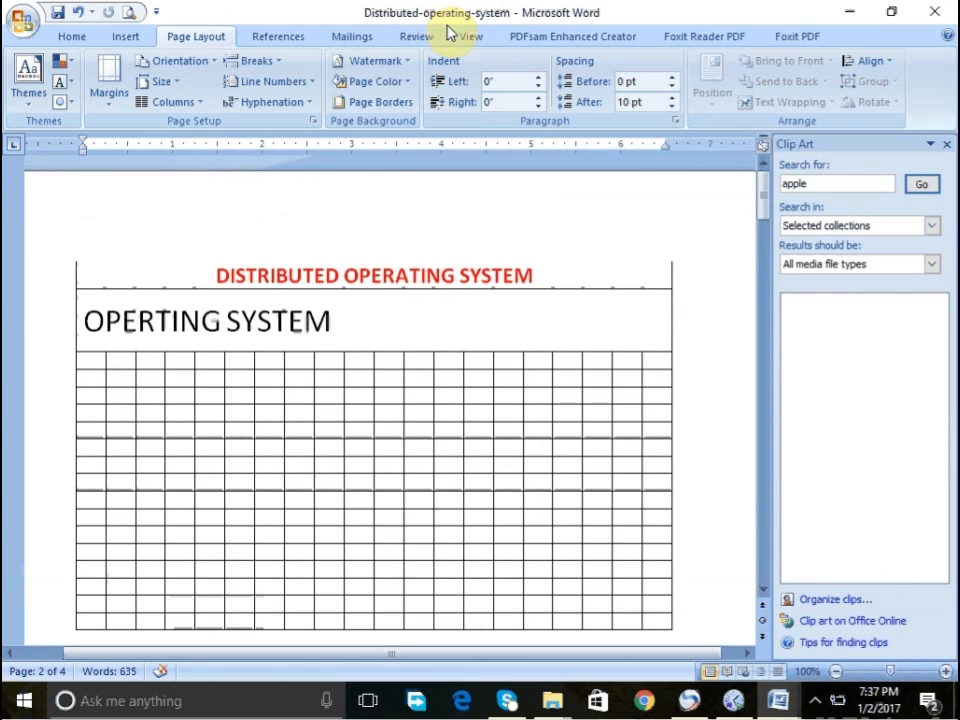
pyautogui.click(484, 40)
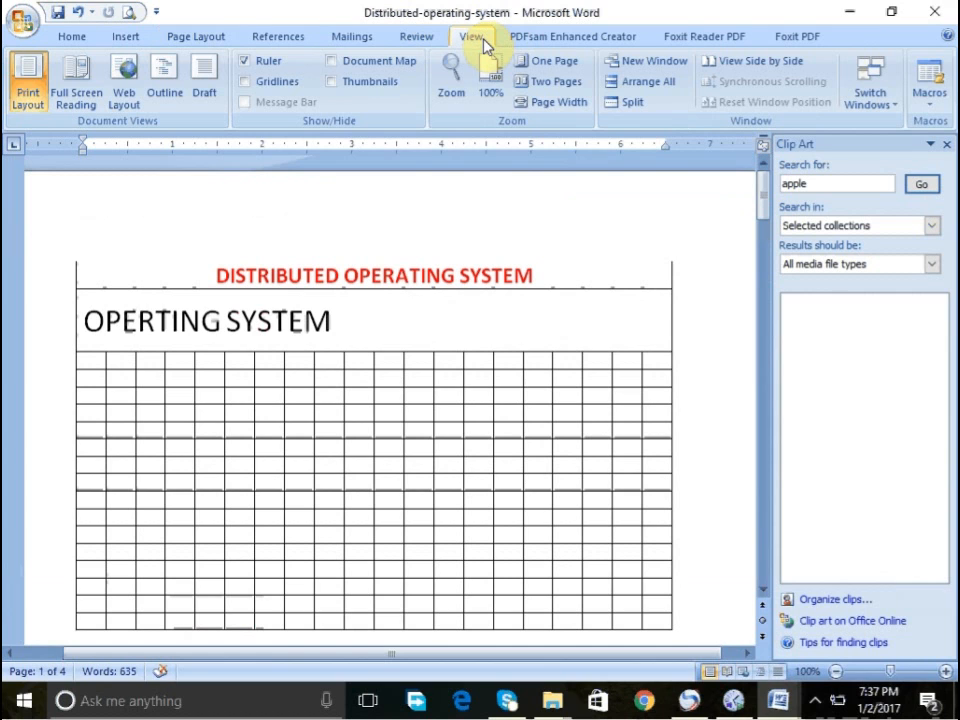
pyautogui.click(245, 64)
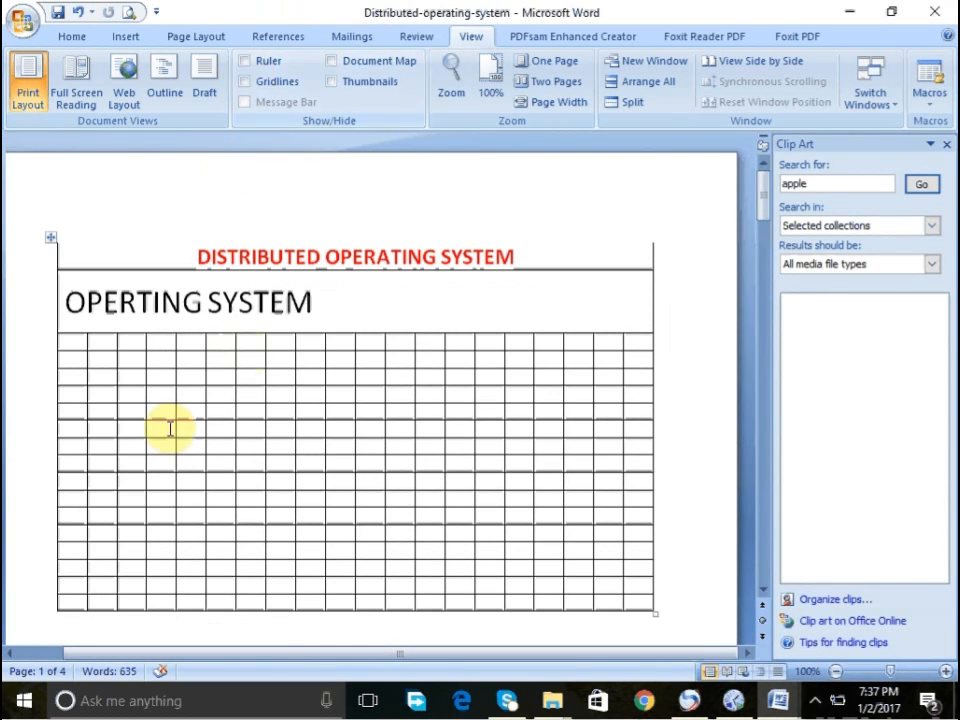
pyautogui.click(41, 655)
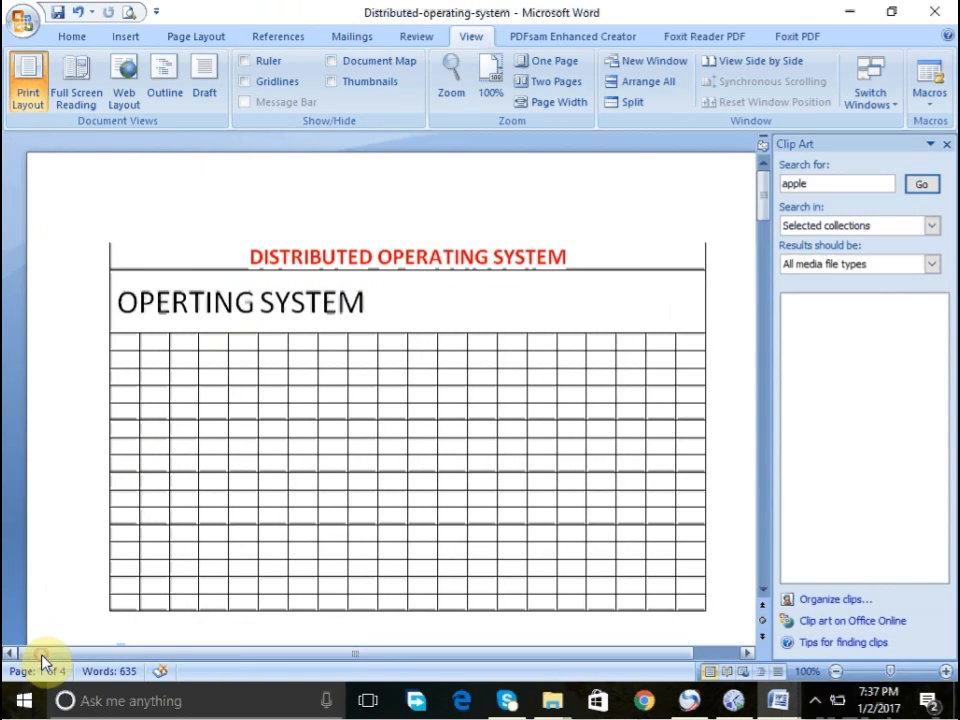
pyautogui.click(946, 145)
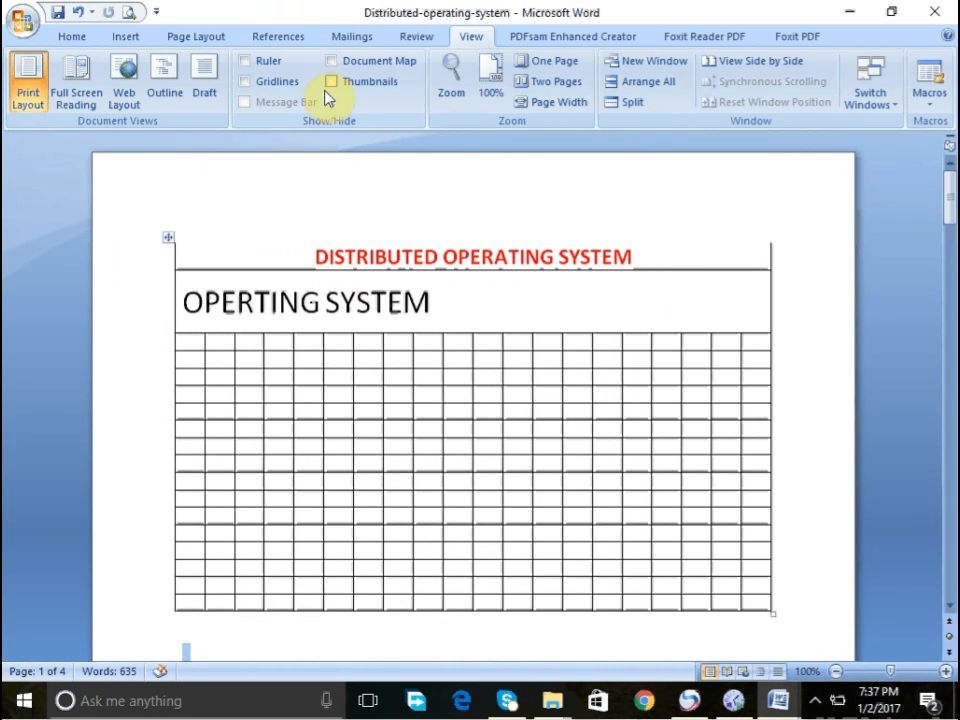
pyautogui.click(263, 62)
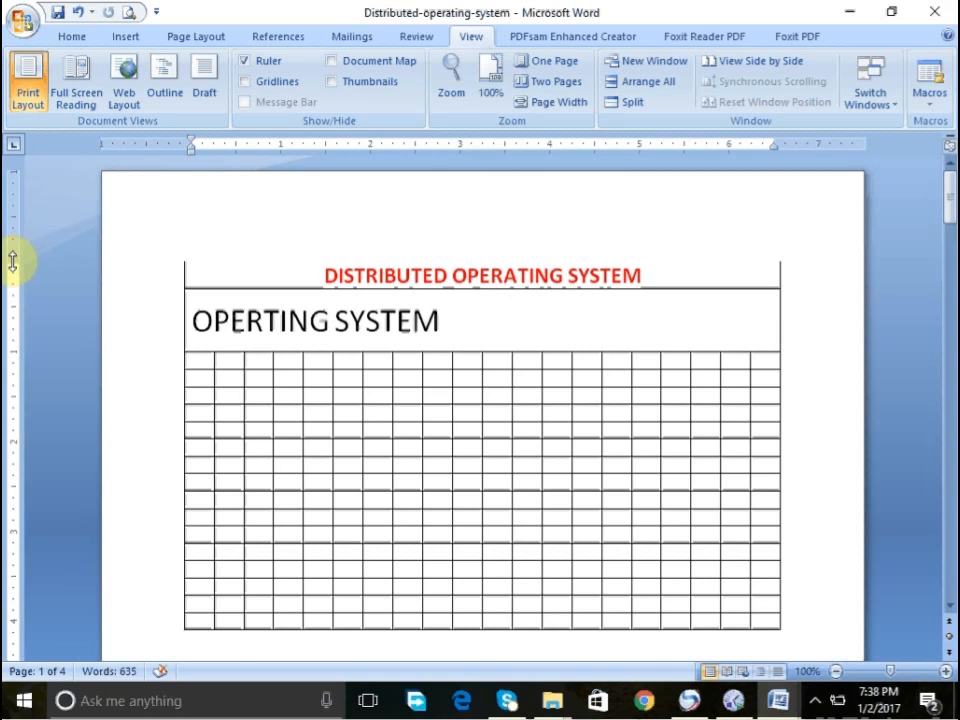
pyautogui.moveTo(13, 261); pyautogui.dragTo(15, 199)
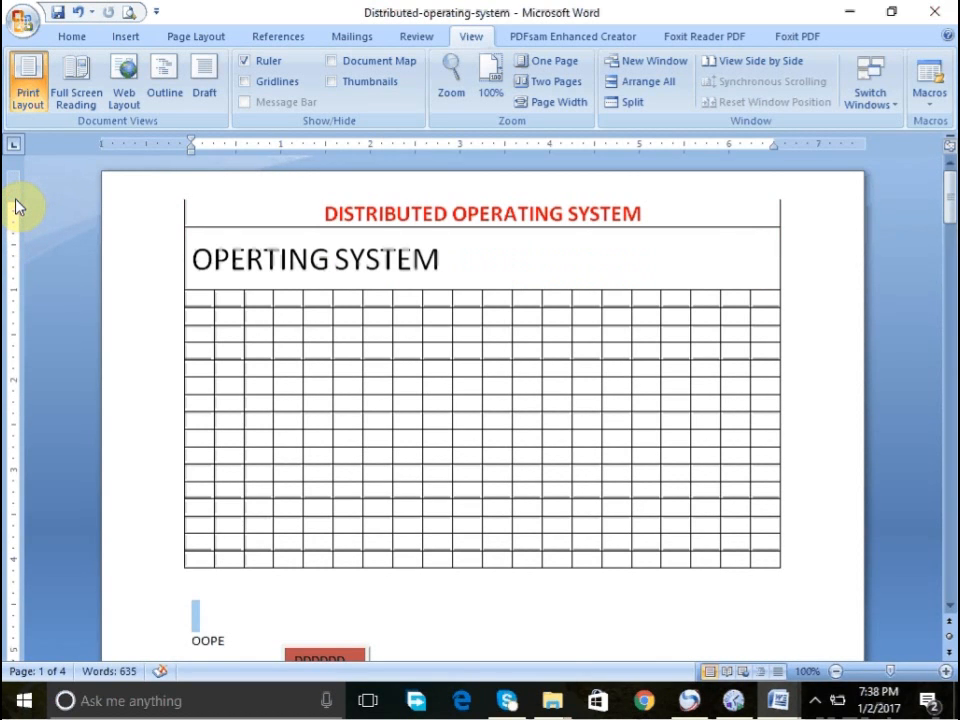
pyautogui.hotkey('ctrl', 'z')
pyautogui.click(375, 216)
pyautogui.scroll(1, 378, 217)
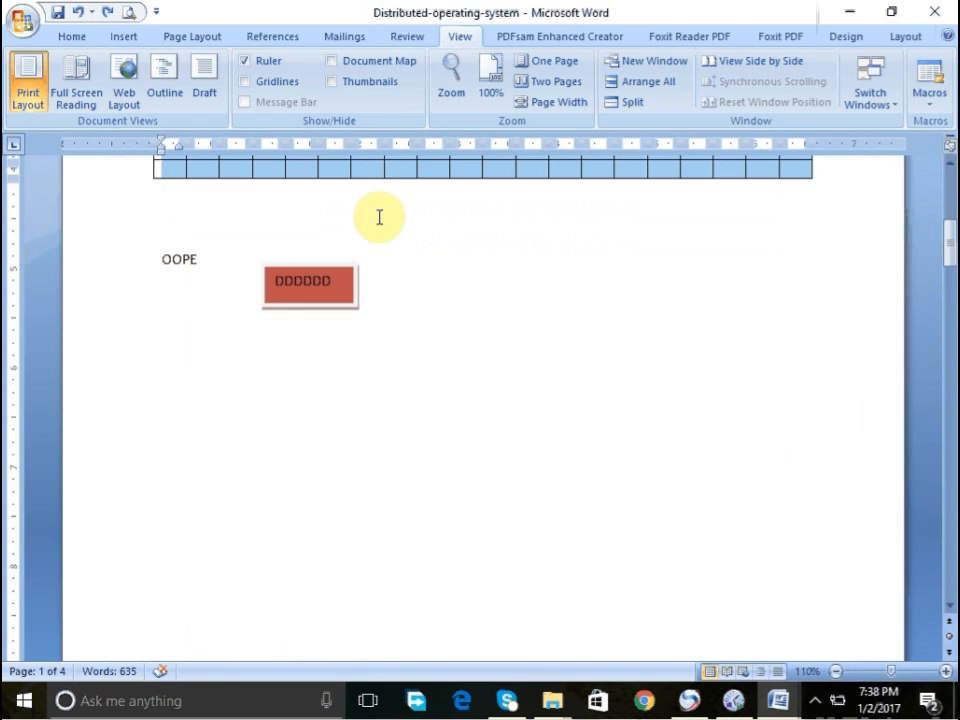
pyautogui.click(377, 216)
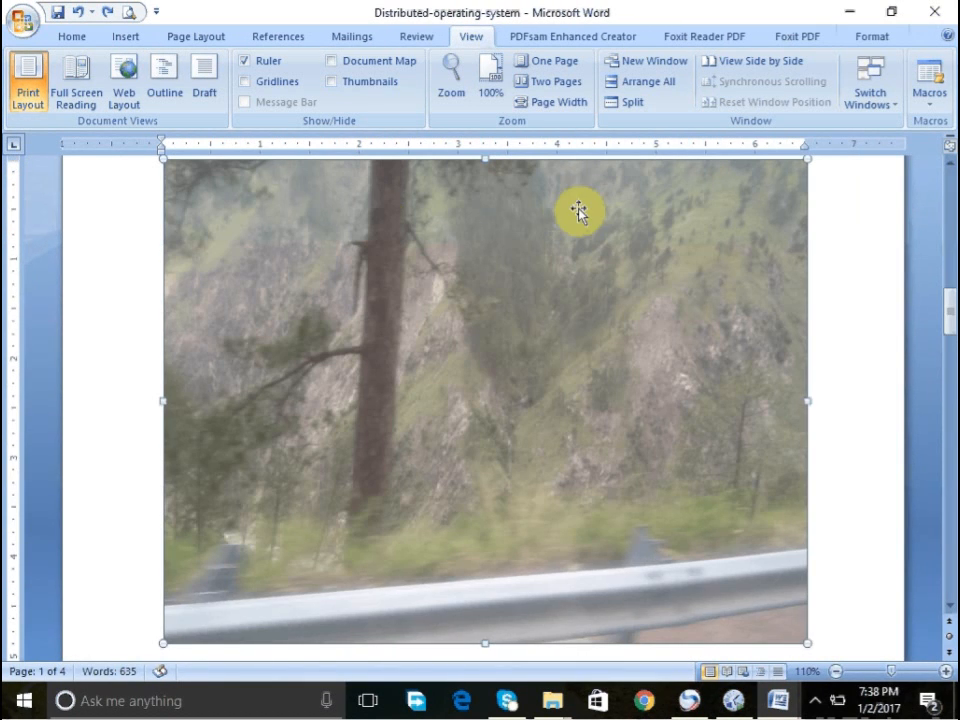
pyautogui.click(949, 195)
pyautogui.click(949, 195)
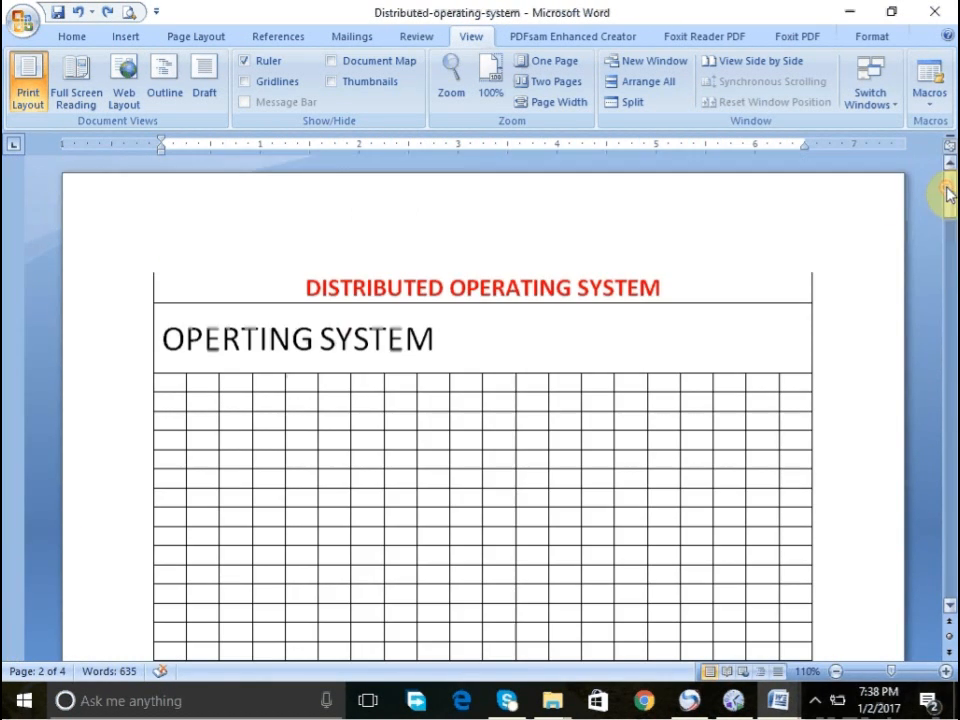
pyautogui.click(110, 292)
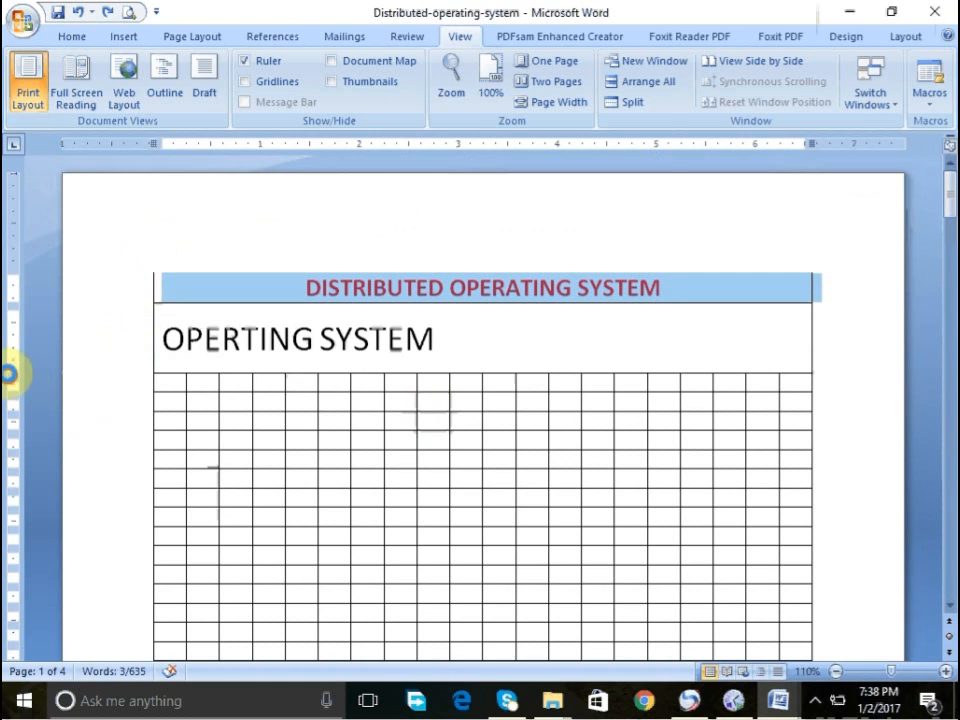
pyautogui.doubleClick(10, 378)
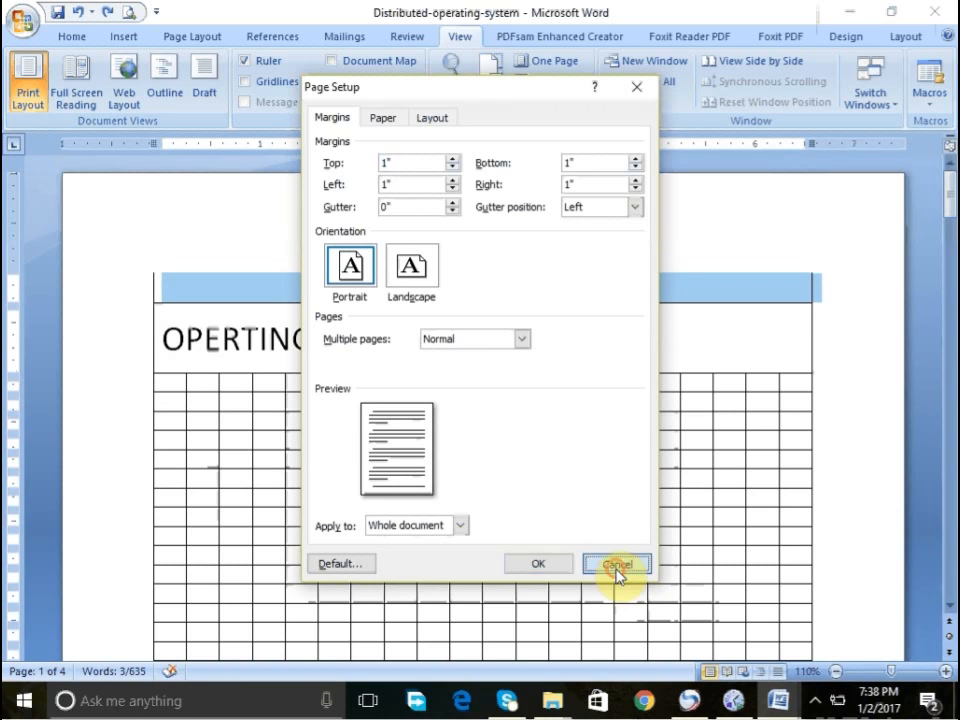
pyautogui.click(616, 566)
pyautogui.scroll(-15, 950, 580)
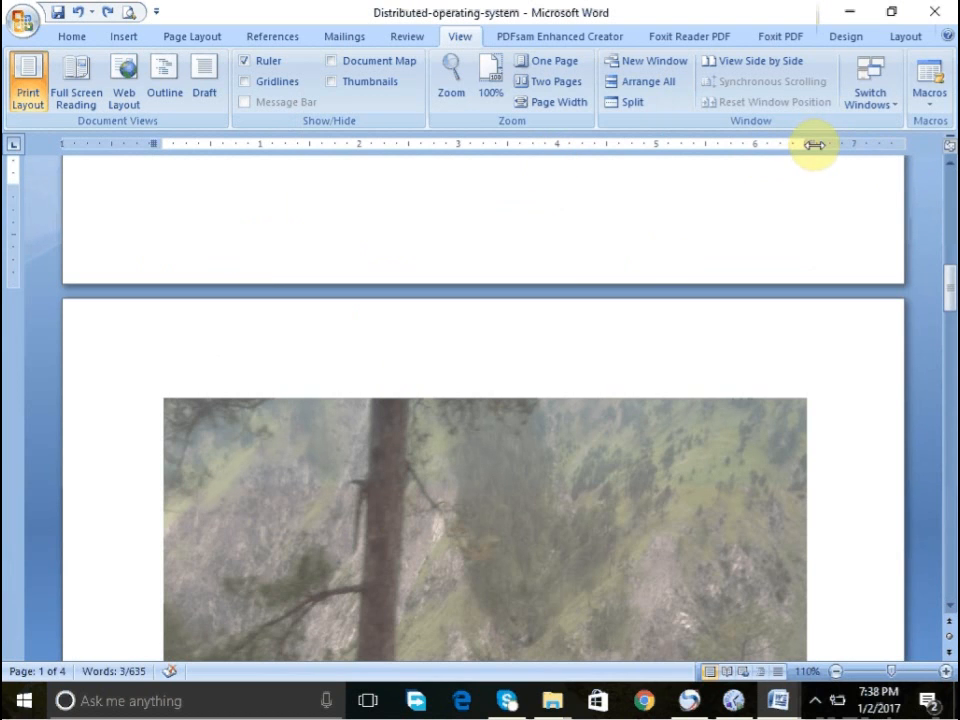
pyautogui.click(945, 185)
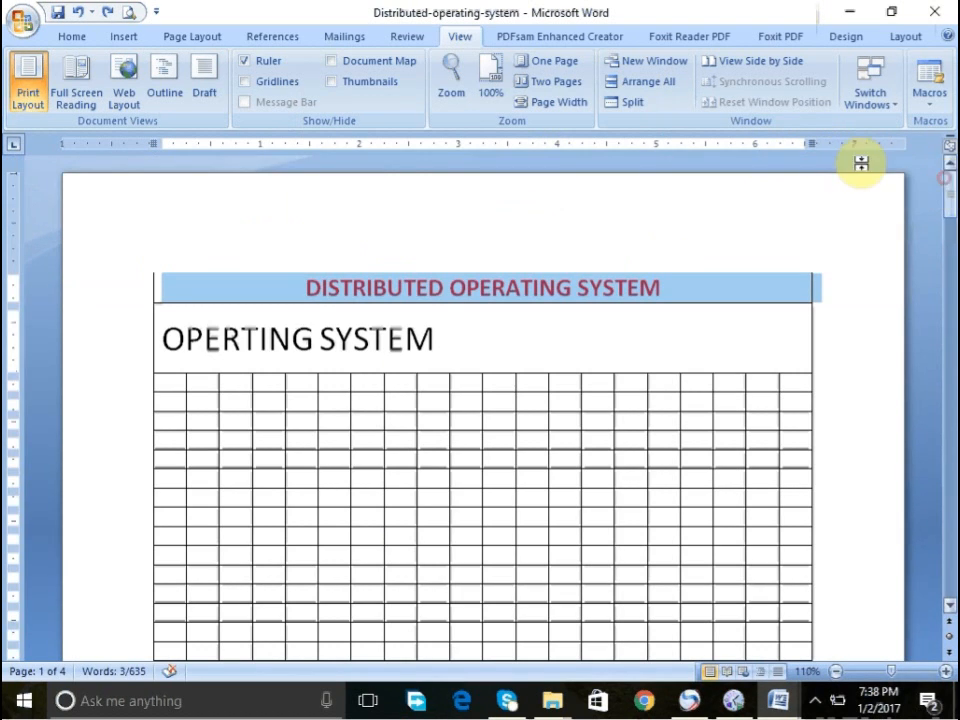
pyautogui.doubleClick(808, 142)
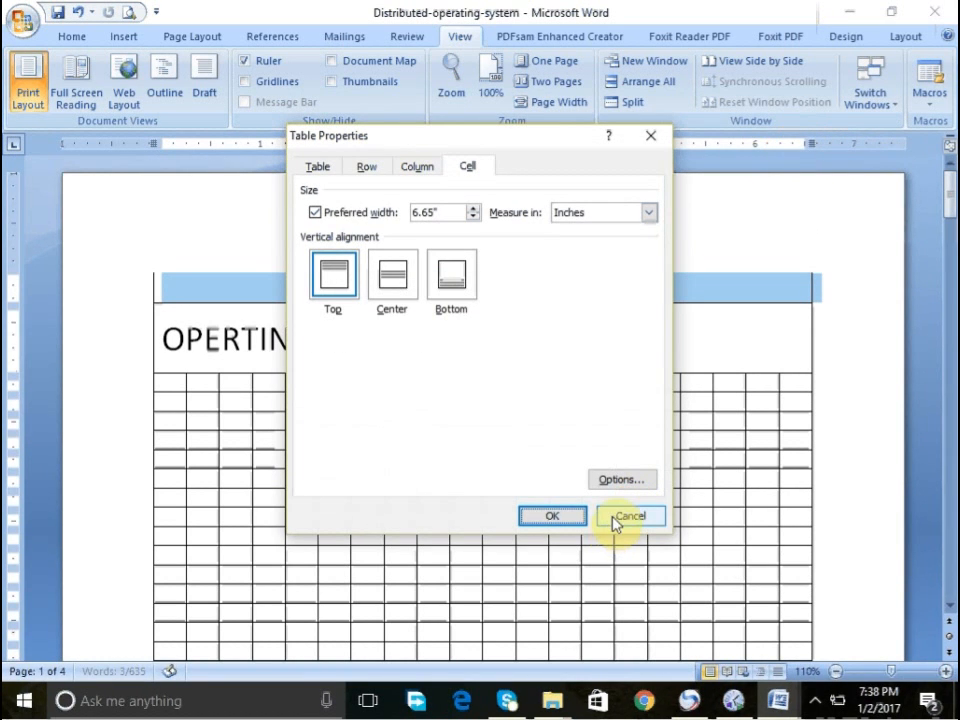
pyautogui.click(617, 518)
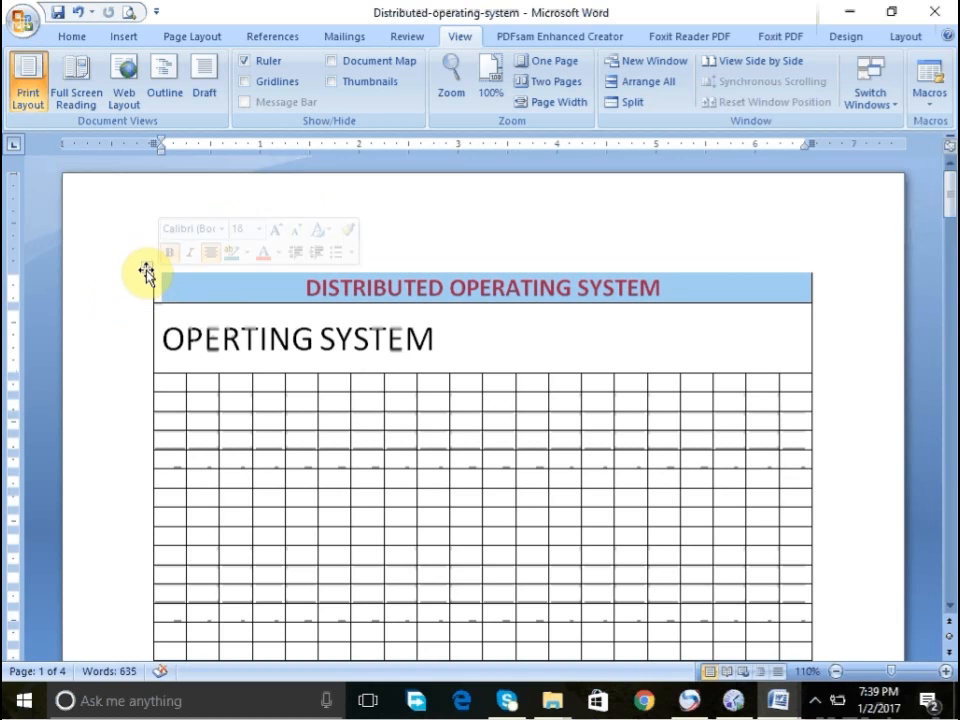
# - Paste a copy of the DISTRIBUTED OPERATING SYSTEM table at the end of the document
pyautogui.click(148, 271)
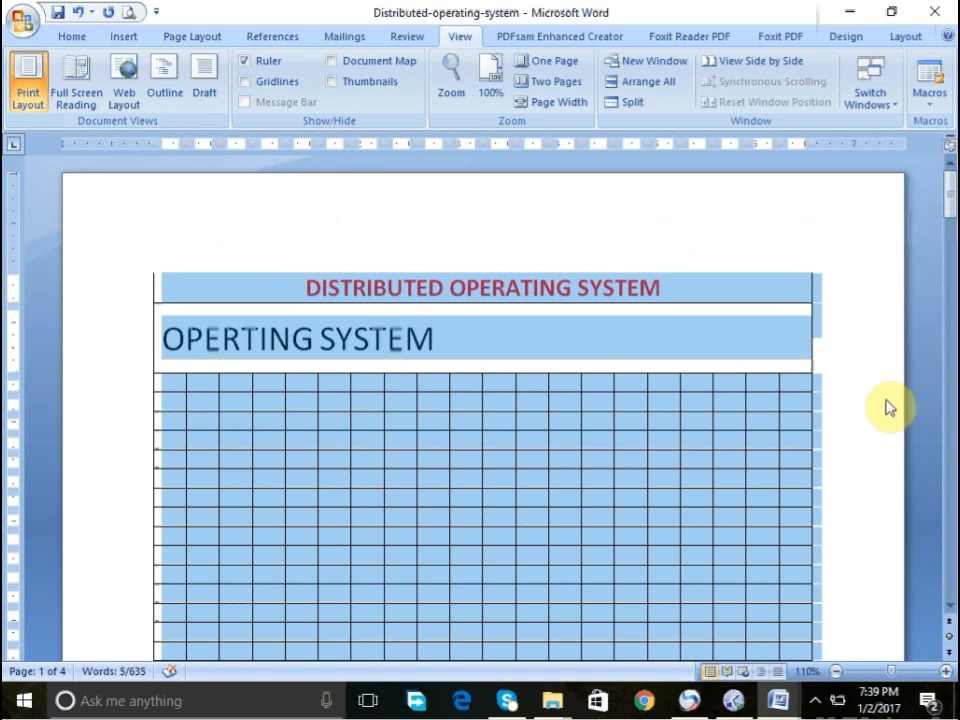
pyautogui.scroll(-10, 943, 574)
pyautogui.scroll(-20, 943, 574)
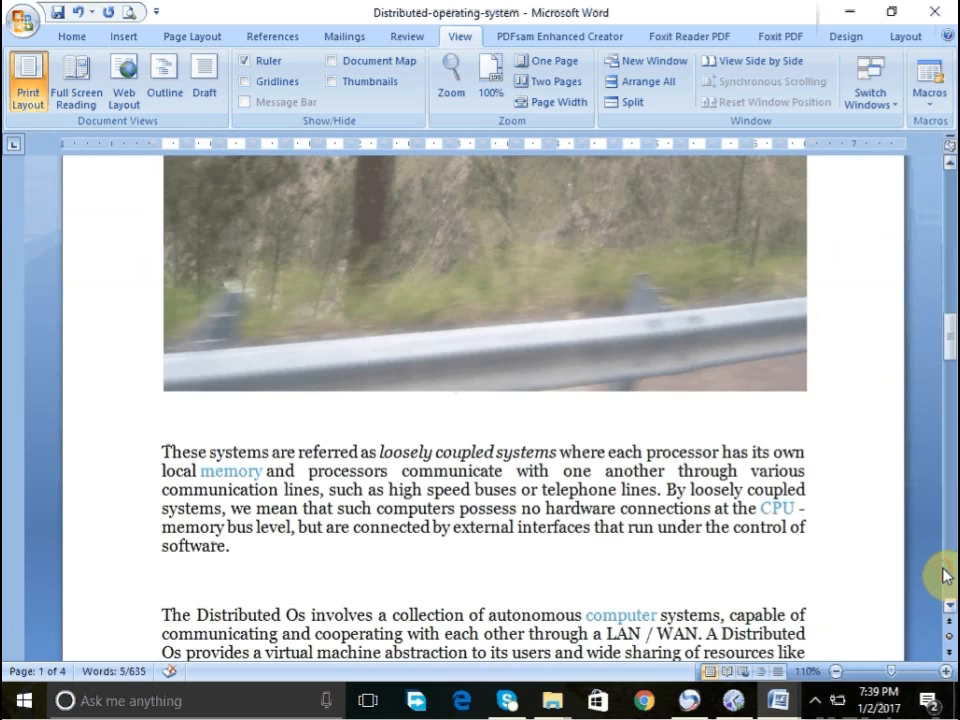
pyautogui.scroll(-15, 943, 574)
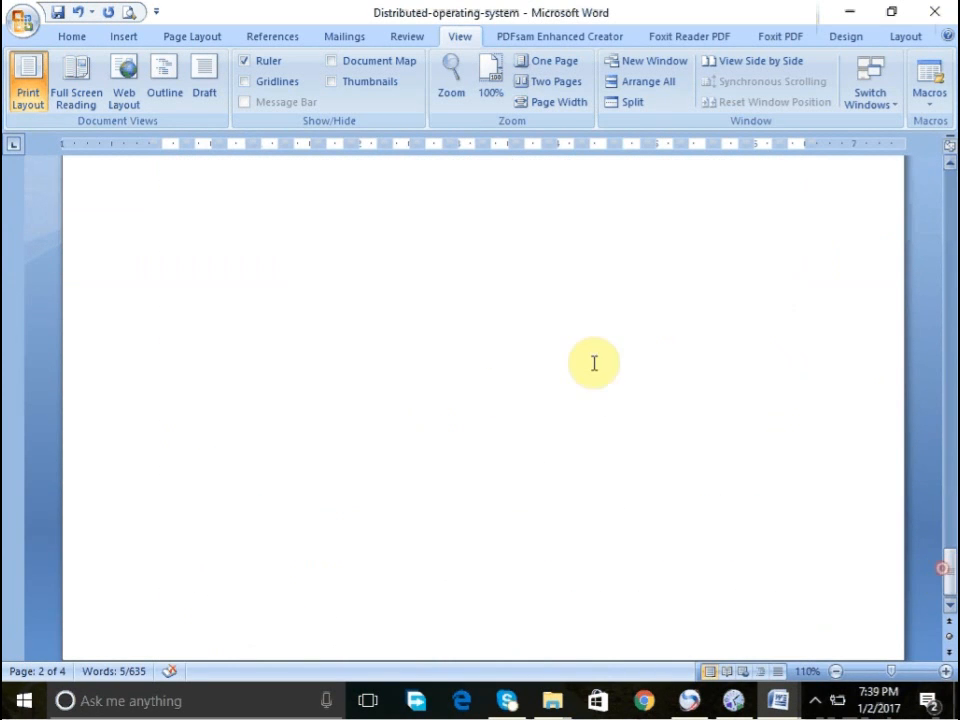
pyautogui.click(406, 240)
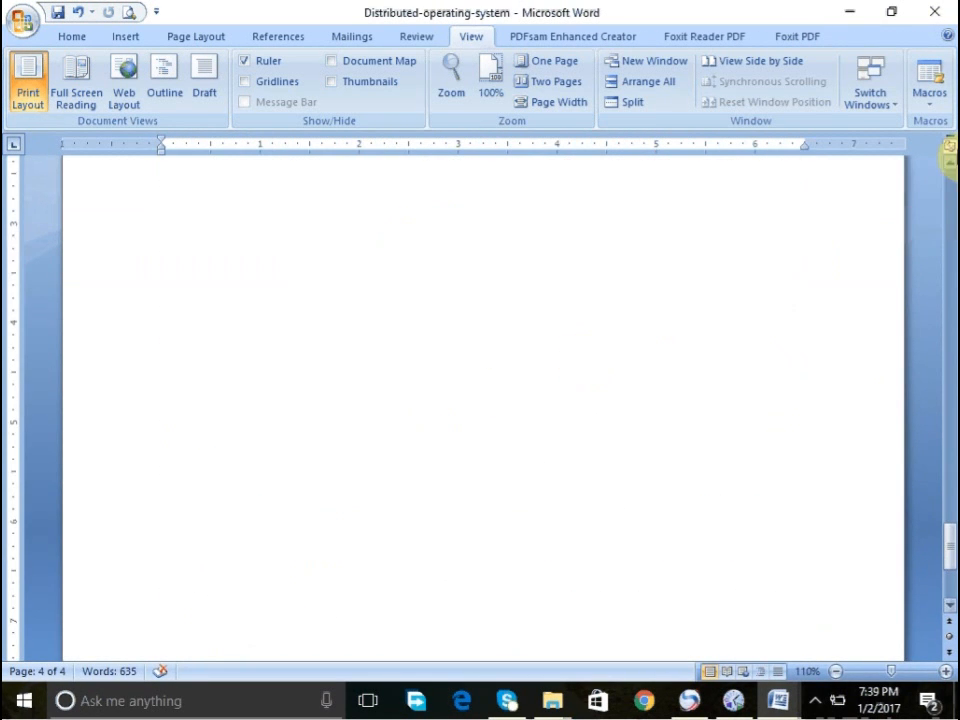
pyautogui.hotkey('ctrl', 'v')
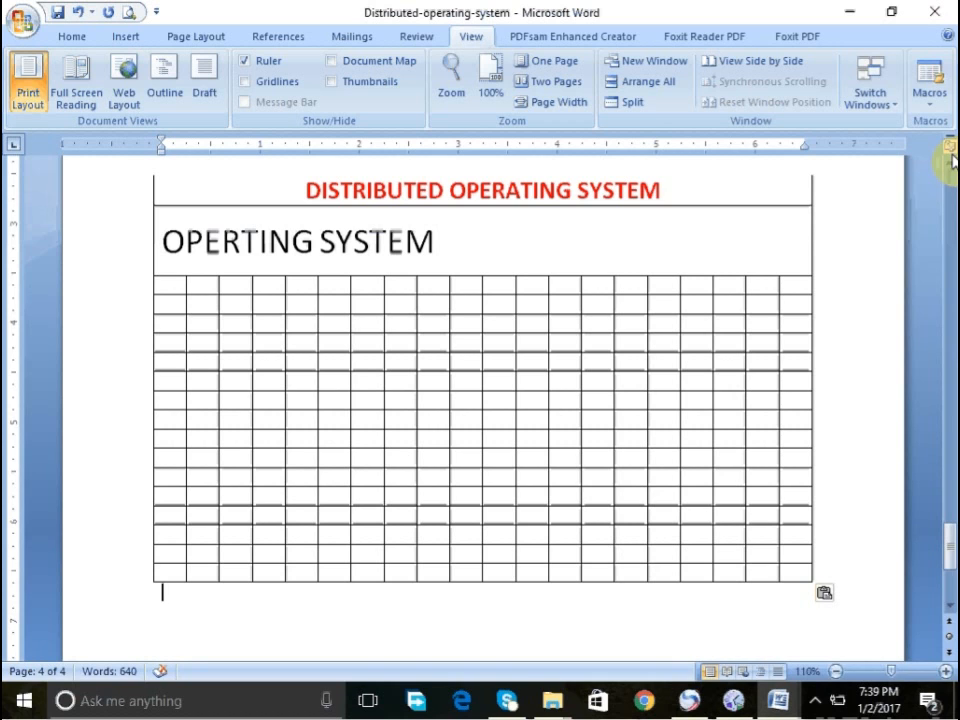
pyautogui.hotkey('ctrl', 'a')
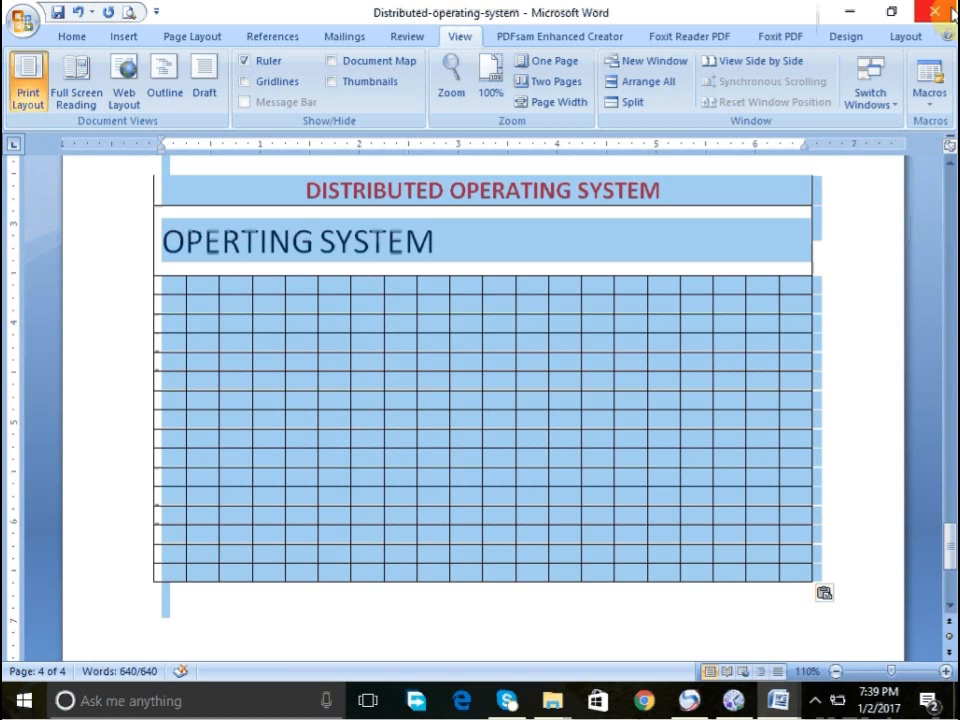
pyautogui.click(948, 203)
pyautogui.click(948, 203)
pyautogui.click(948, 203)
pyautogui.click(948, 203)
pyautogui.click(948, 203)
pyautogui.click(948, 203)
pyautogui.click(948, 203)
pyautogui.click(950, 190)
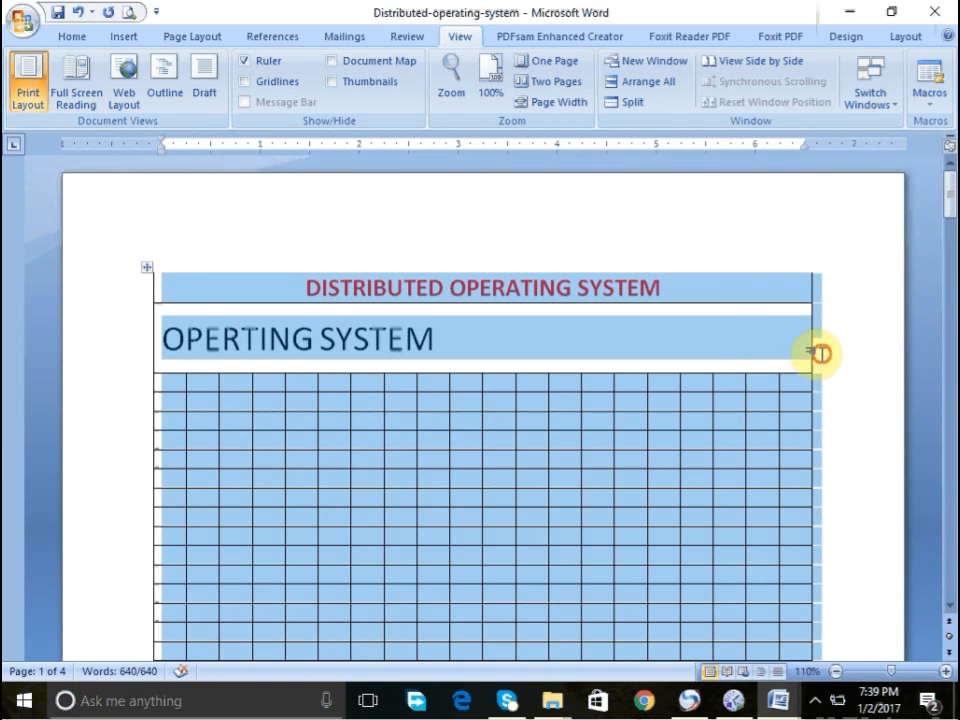
pyautogui.click(817, 353)
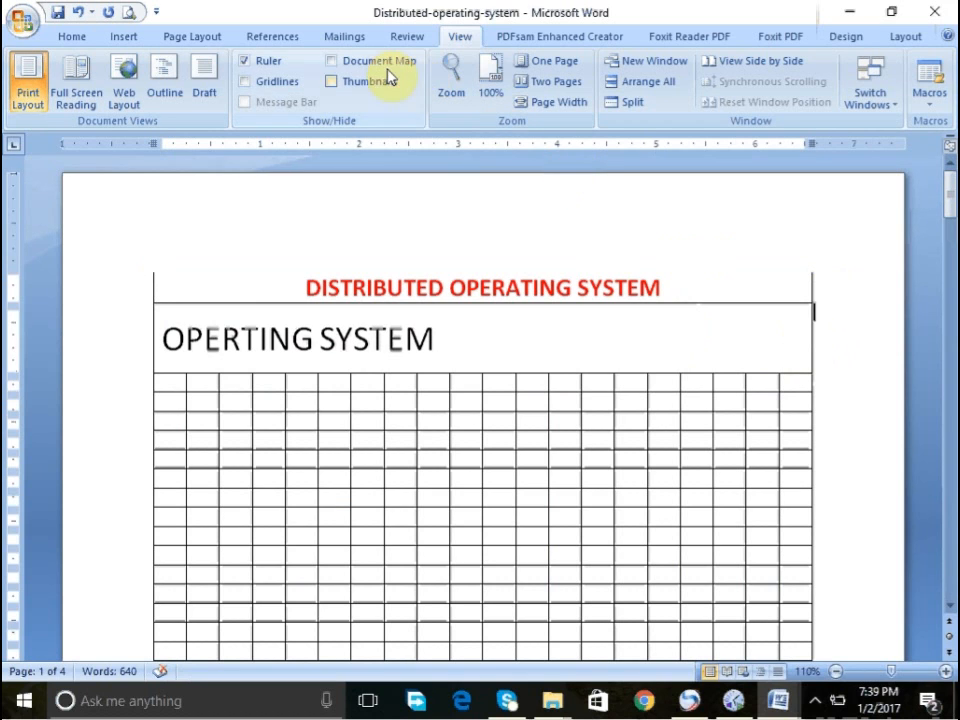
# - Change the page orientation to Landscape
pyautogui.click(202, 40)
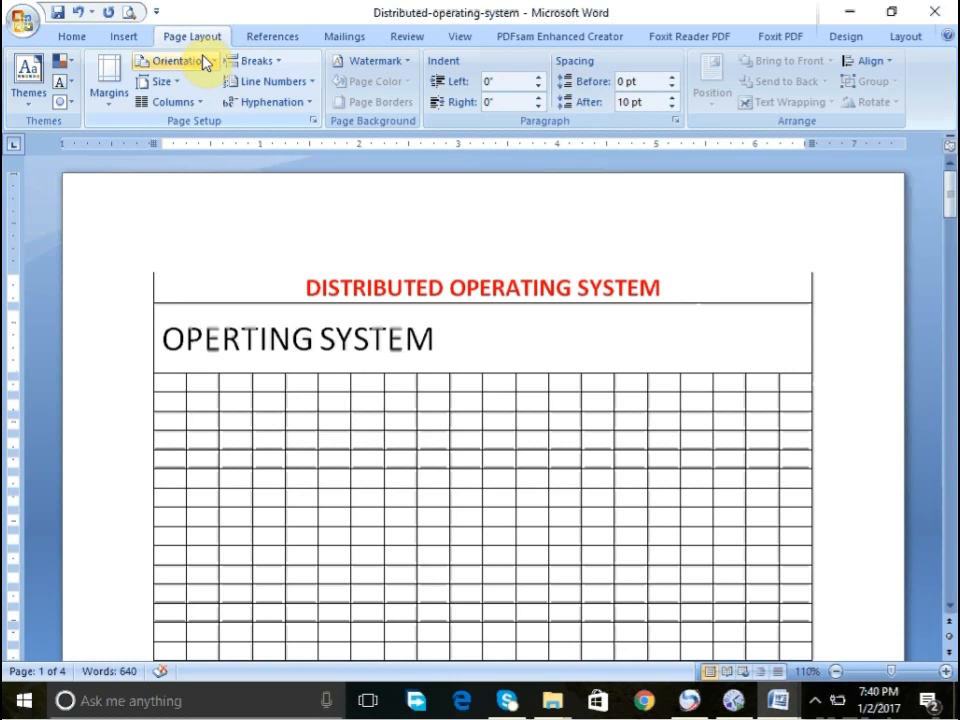
pyautogui.click(202, 59)
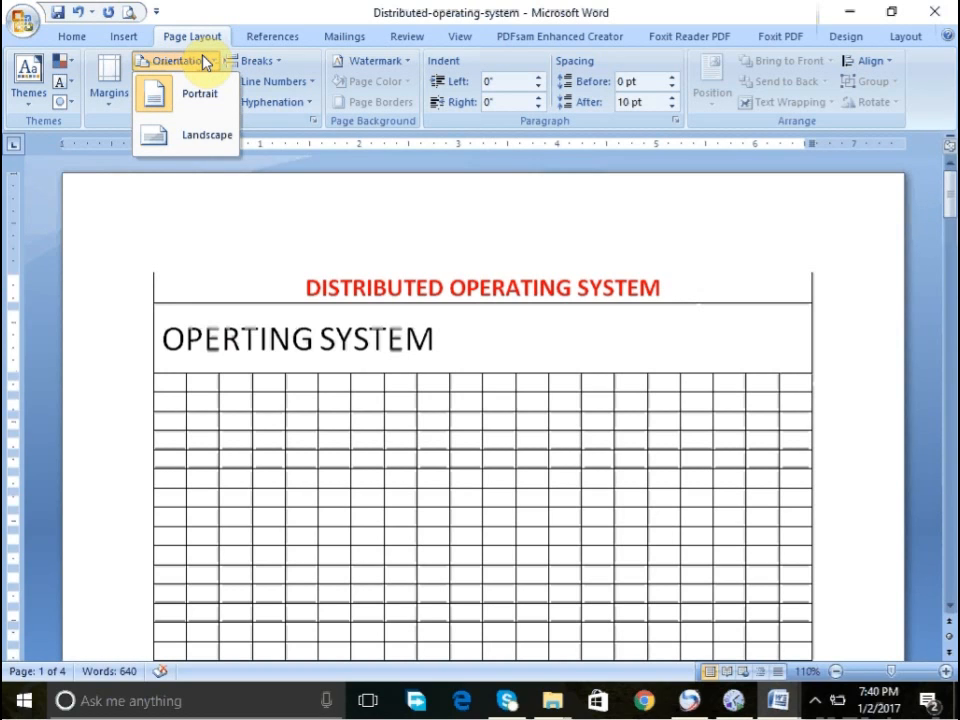
pyautogui.click(184, 137)
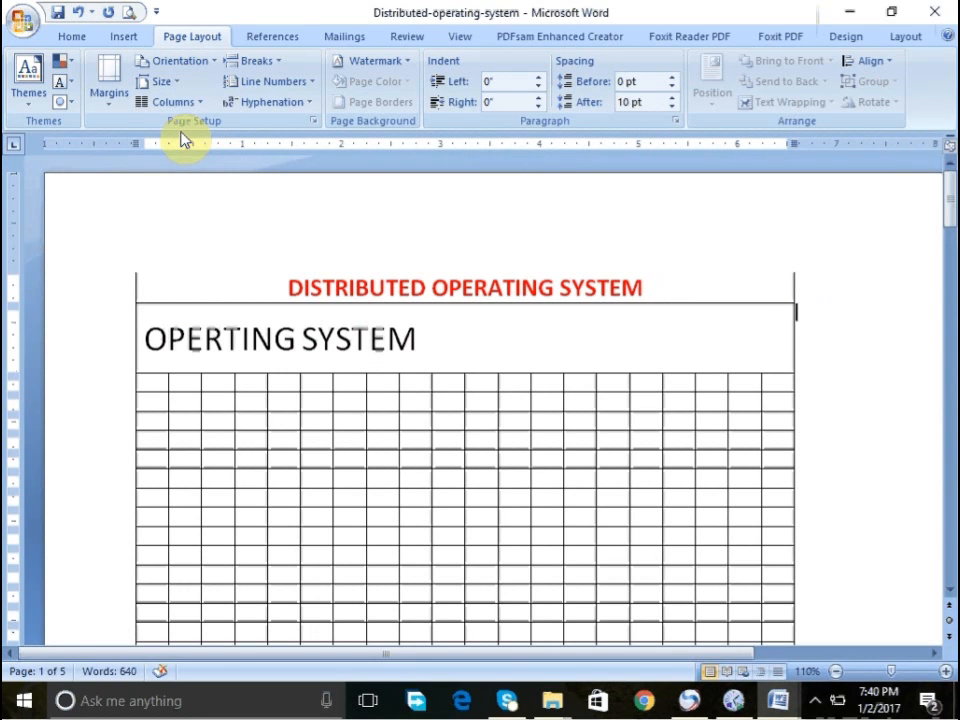
# - Open Print Preview and set the page orientation back to Portrait
pyautogui.click(129, 13)
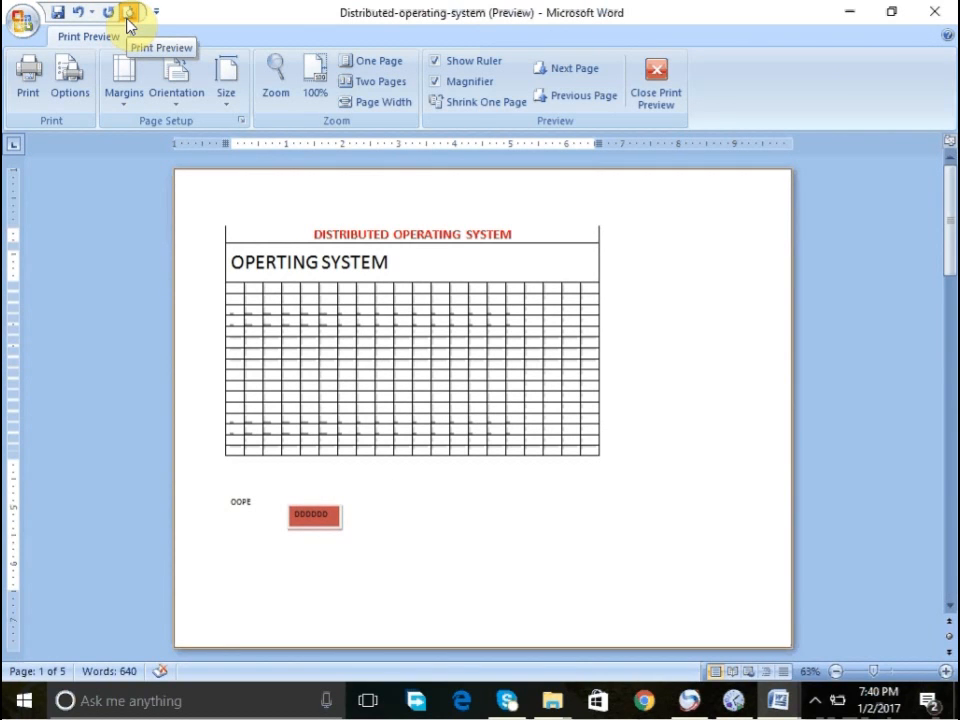
pyautogui.click(178, 88)
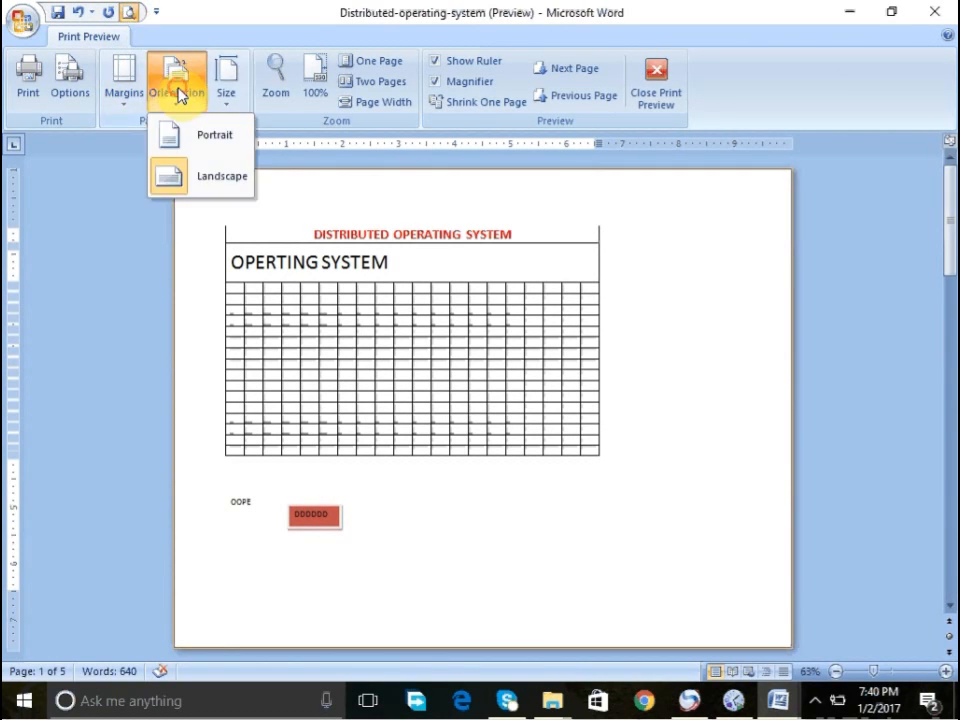
pyautogui.click(194, 146)
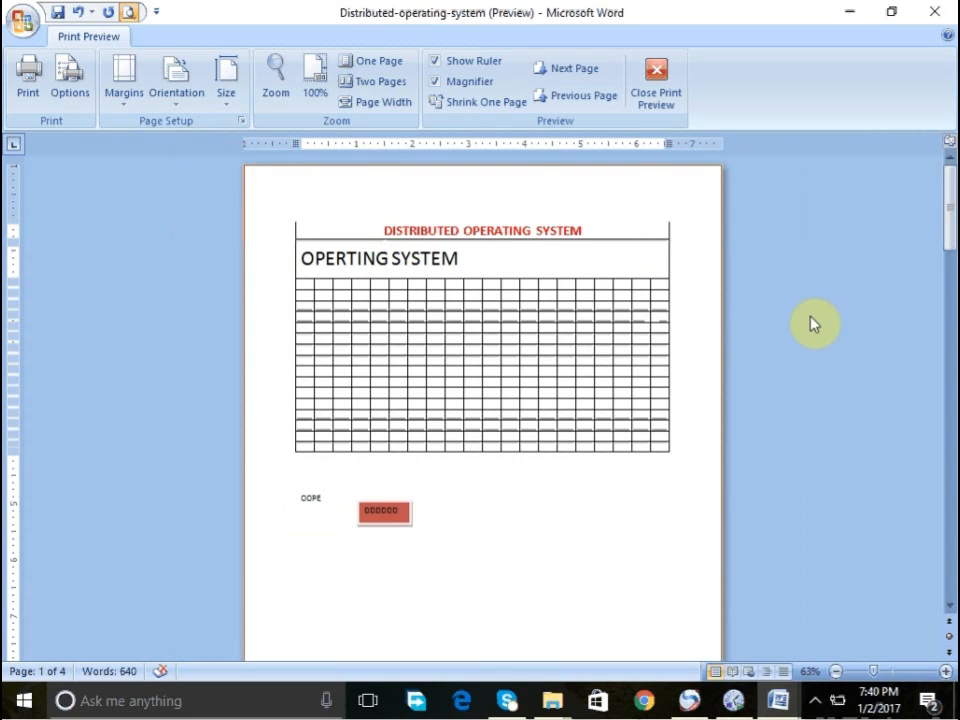
# - Set the paper size to A4
pyautogui.scroll(-3, 945, 540)
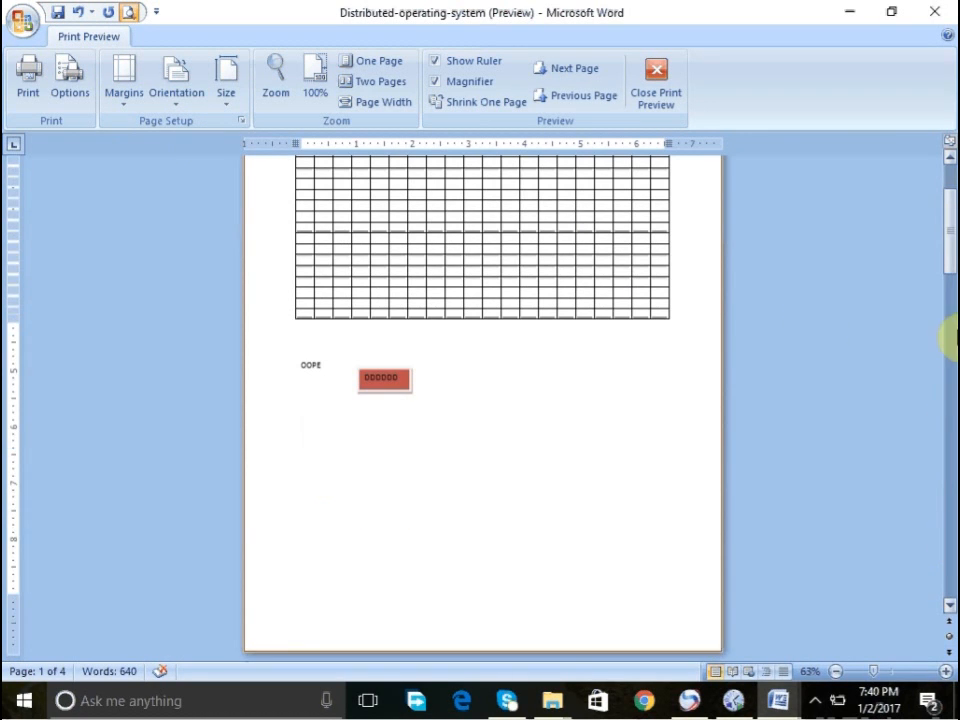
pyautogui.scroll(3, 948, 186)
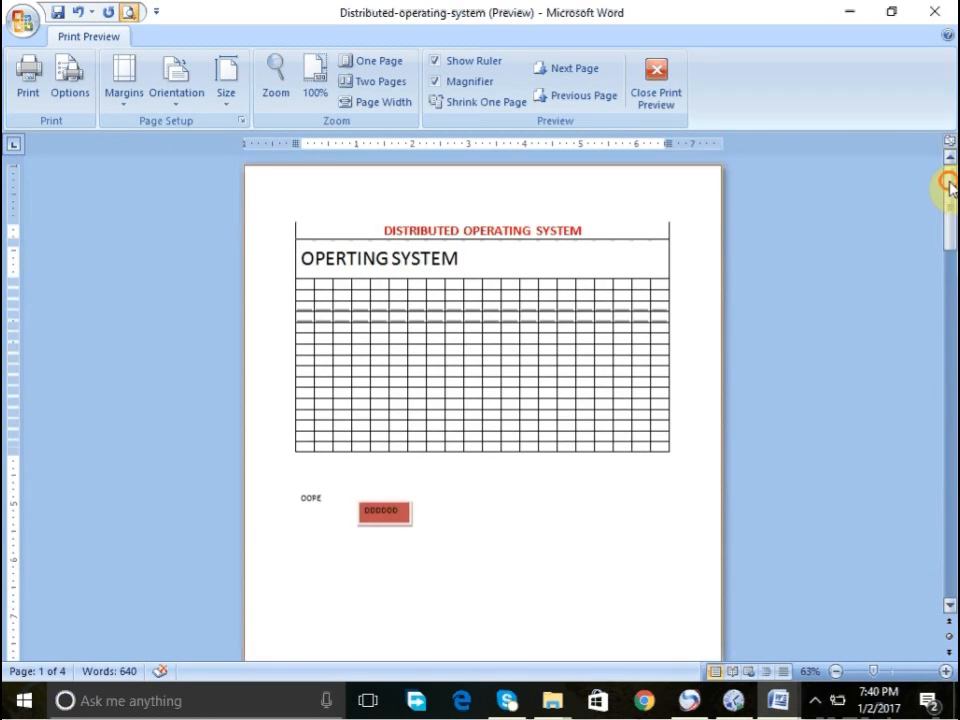
pyautogui.click(222, 104)
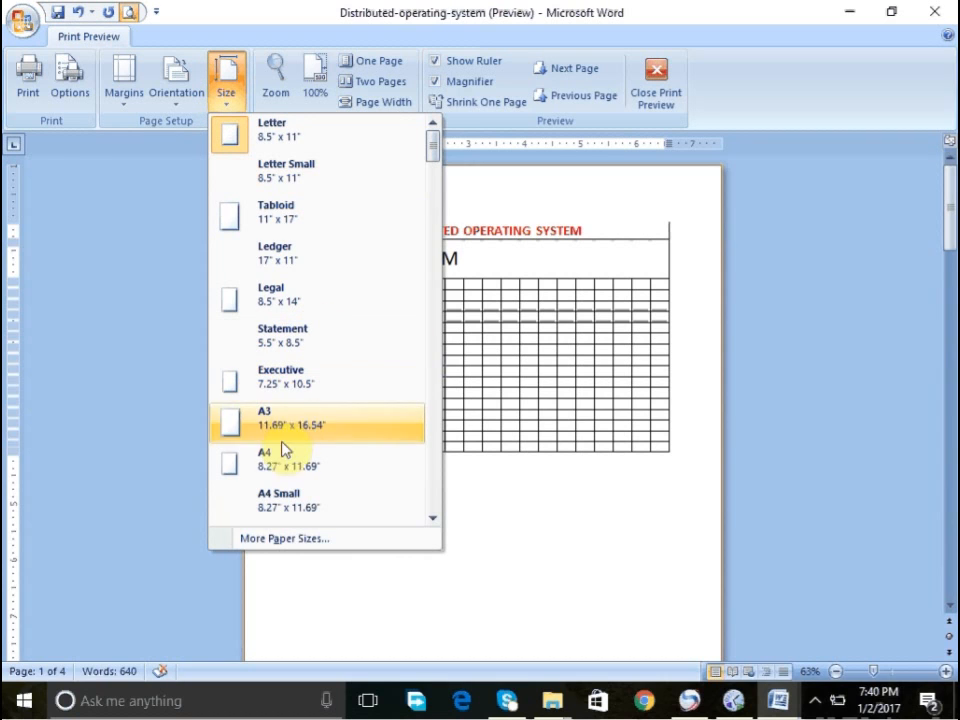
pyautogui.click(278, 466)
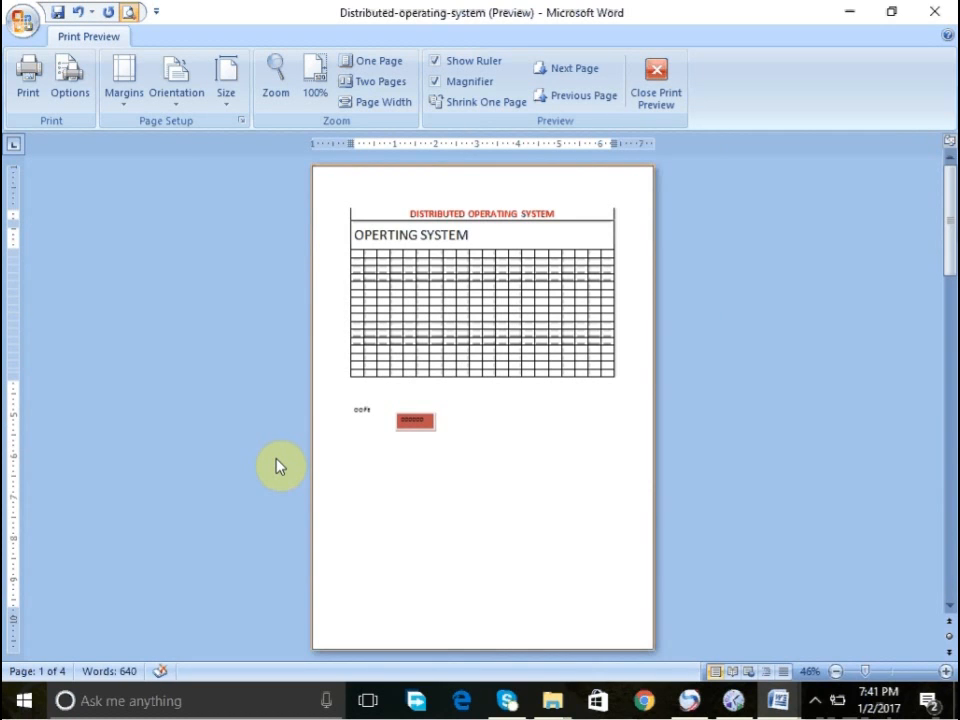
# - Set the page margins to Narrow
pyautogui.click(123, 106)
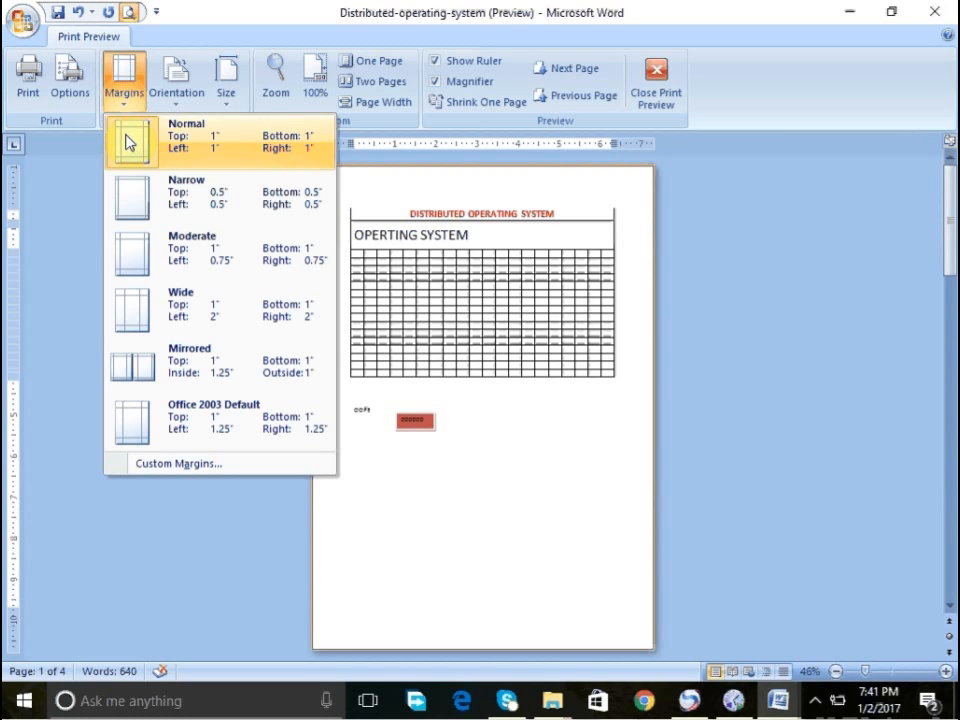
pyautogui.click(124, 141)
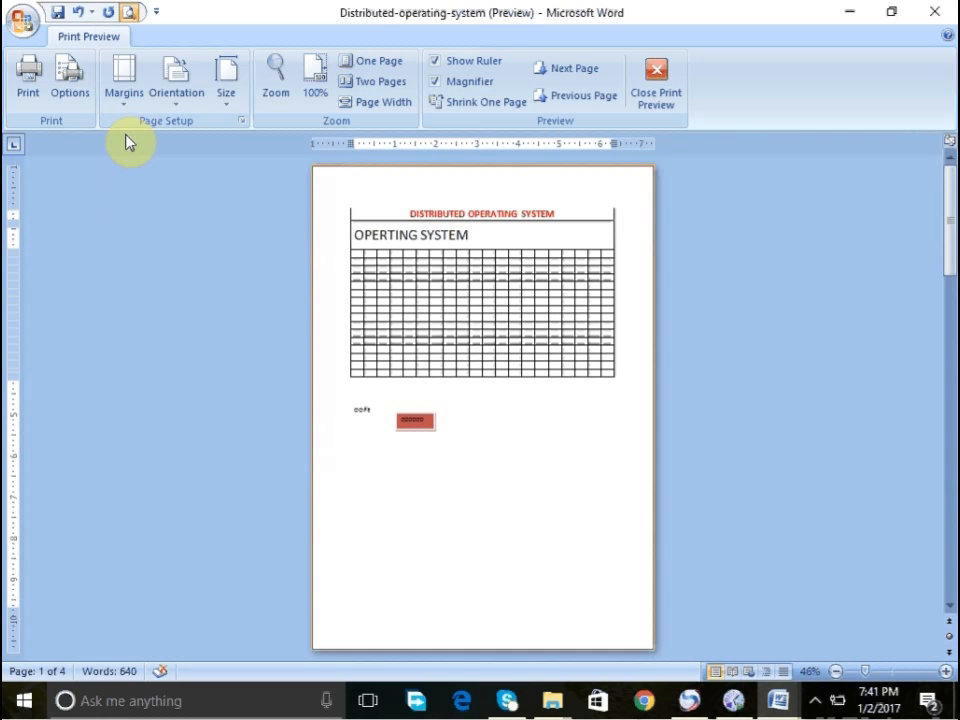
pyautogui.click(119, 100)
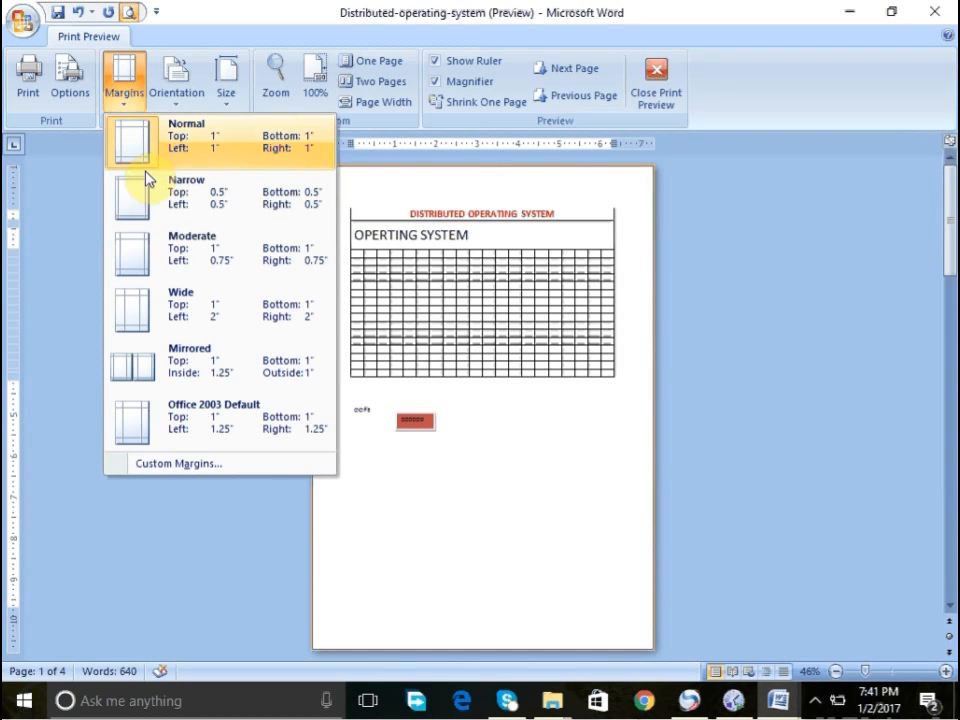
pyautogui.click(162, 211)
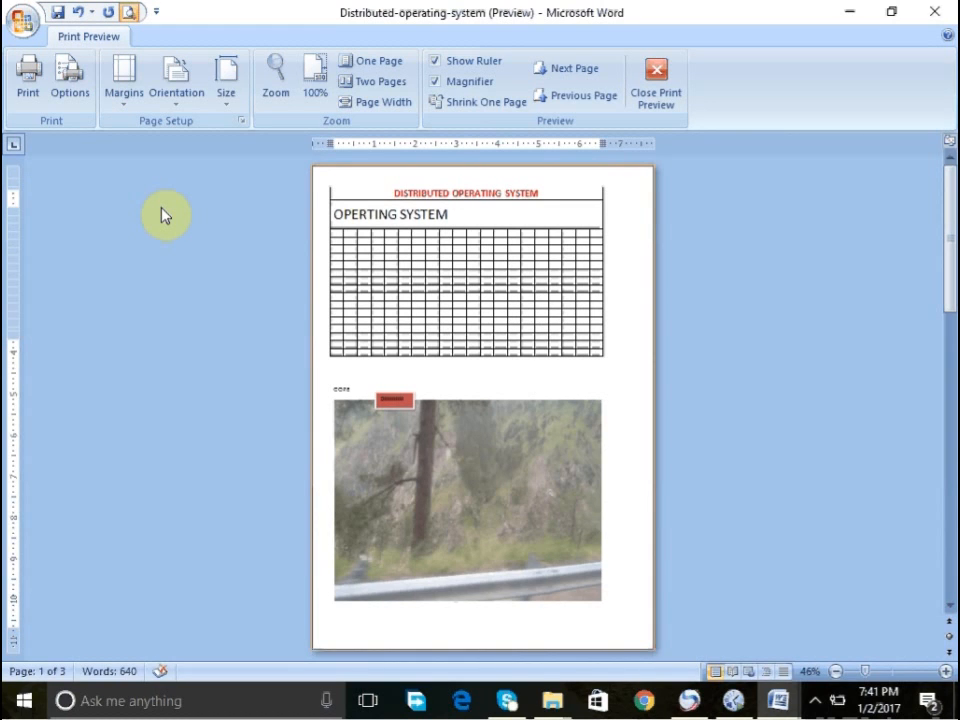
pyautogui.click(115, 88)
pyautogui.click(168, 462)
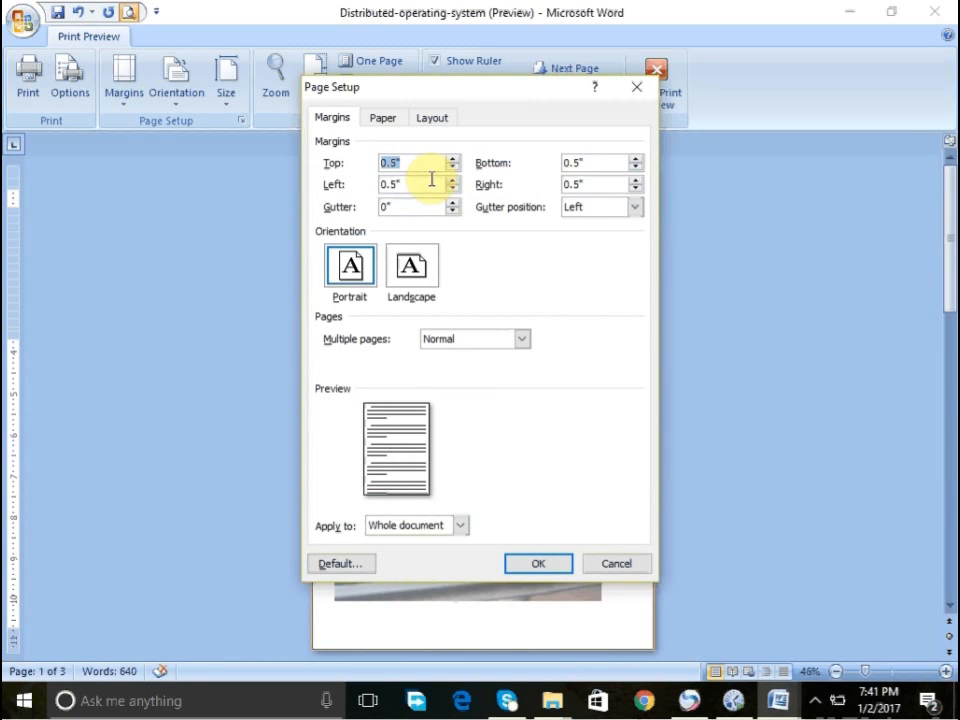
pyautogui.click(630, 567)
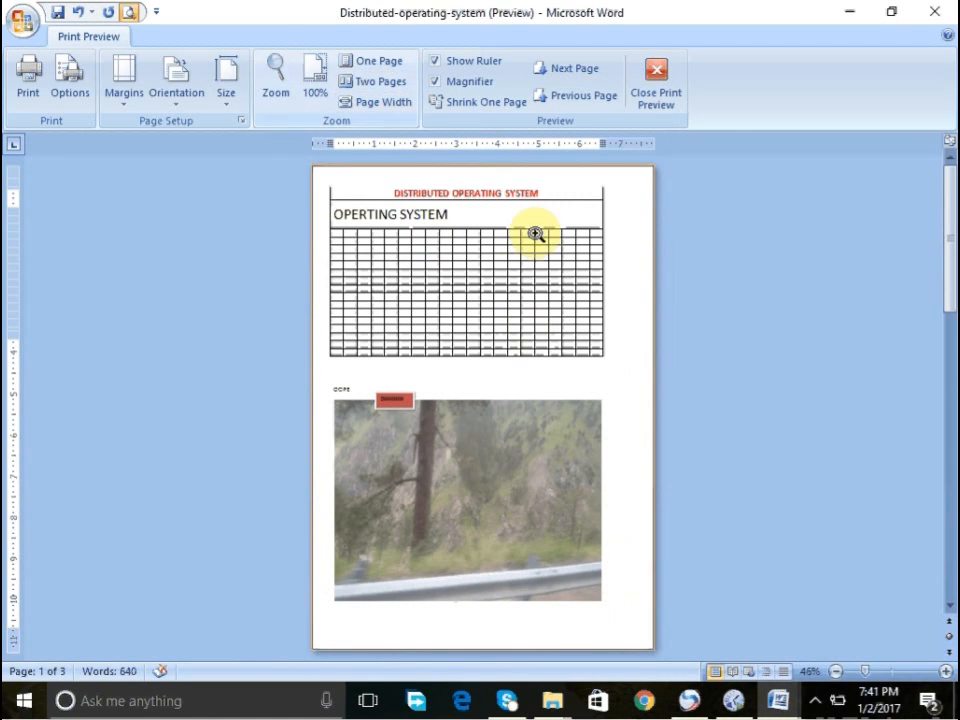
# - Zoom the preview in and out, and close Print Preview
pyautogui.click(946, 672)
pyautogui.click(946, 672)
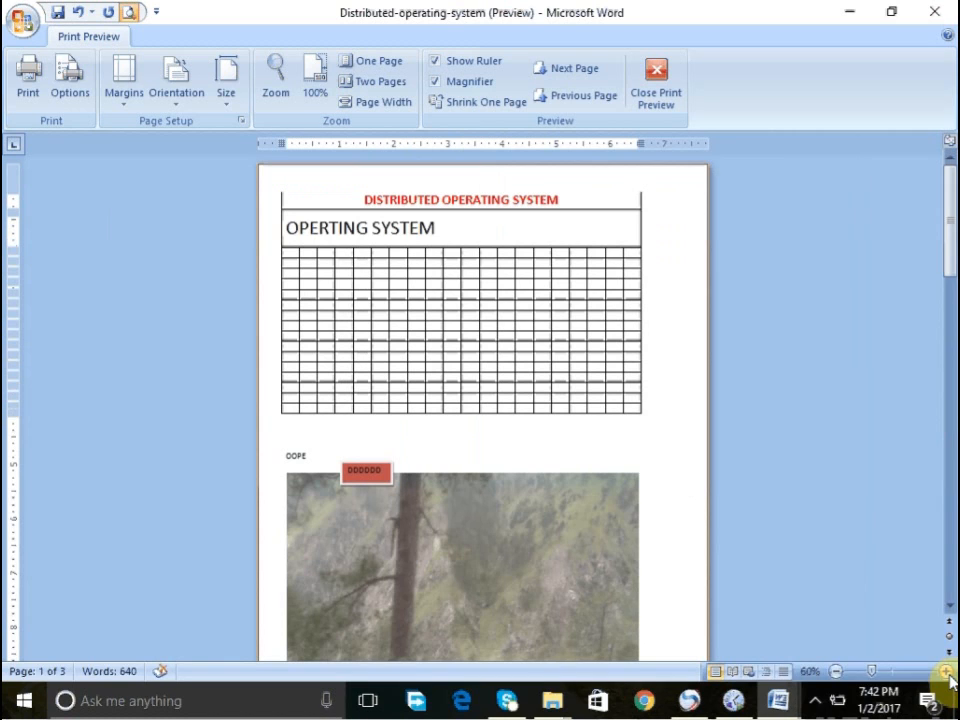
pyautogui.click(946, 672)
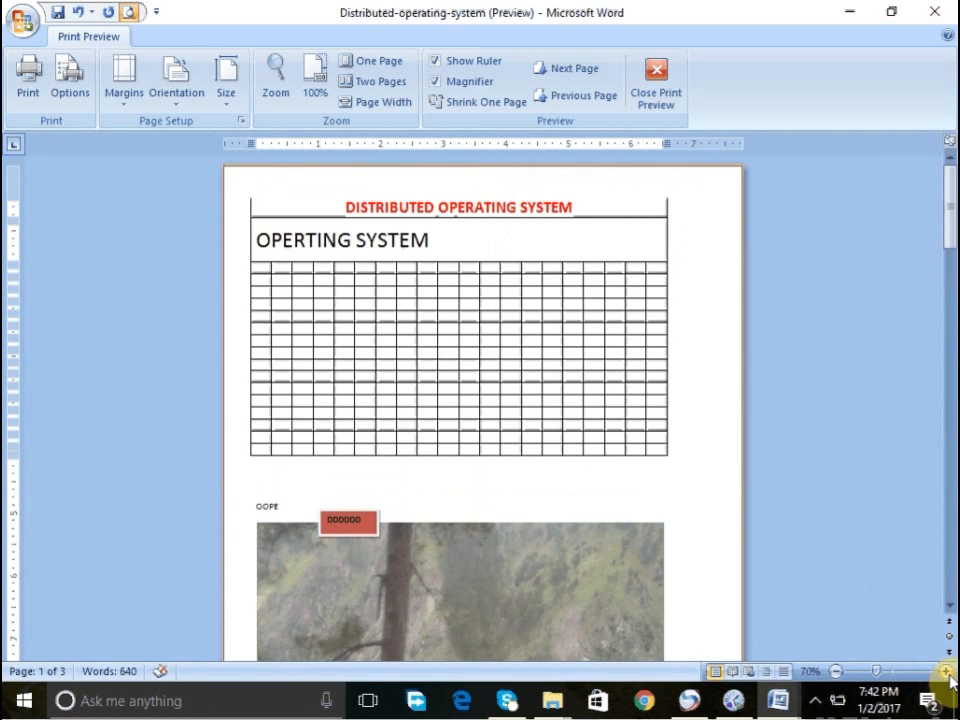
pyautogui.click(946, 672)
pyautogui.click(946, 672)
pyautogui.click(946, 672)
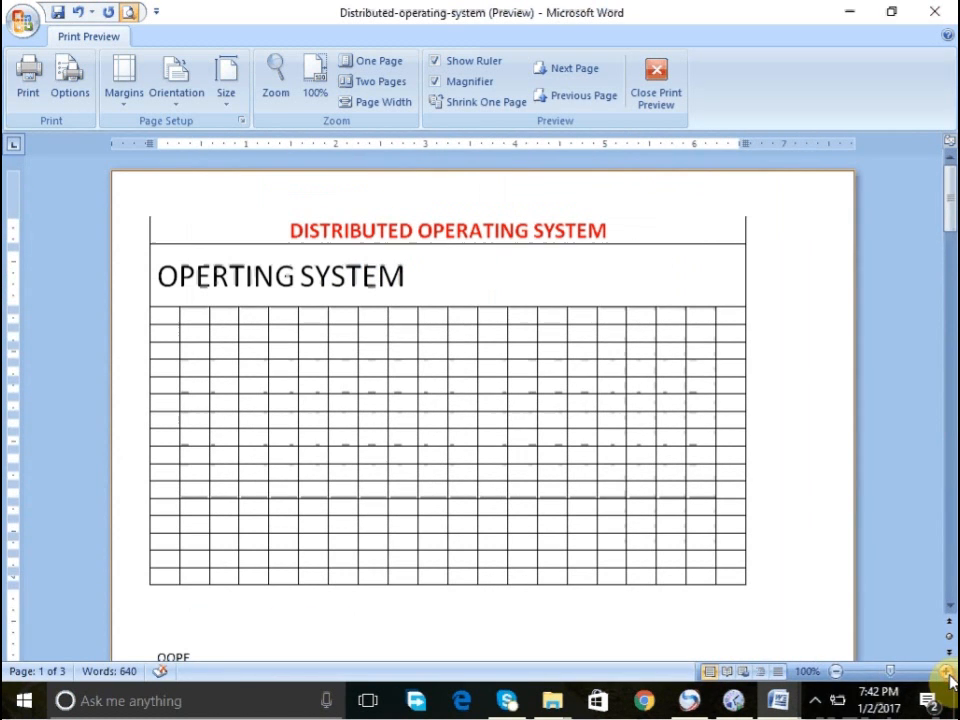
pyautogui.click(836, 672)
pyautogui.click(836, 672)
pyautogui.click(836, 672)
pyautogui.click(836, 672)
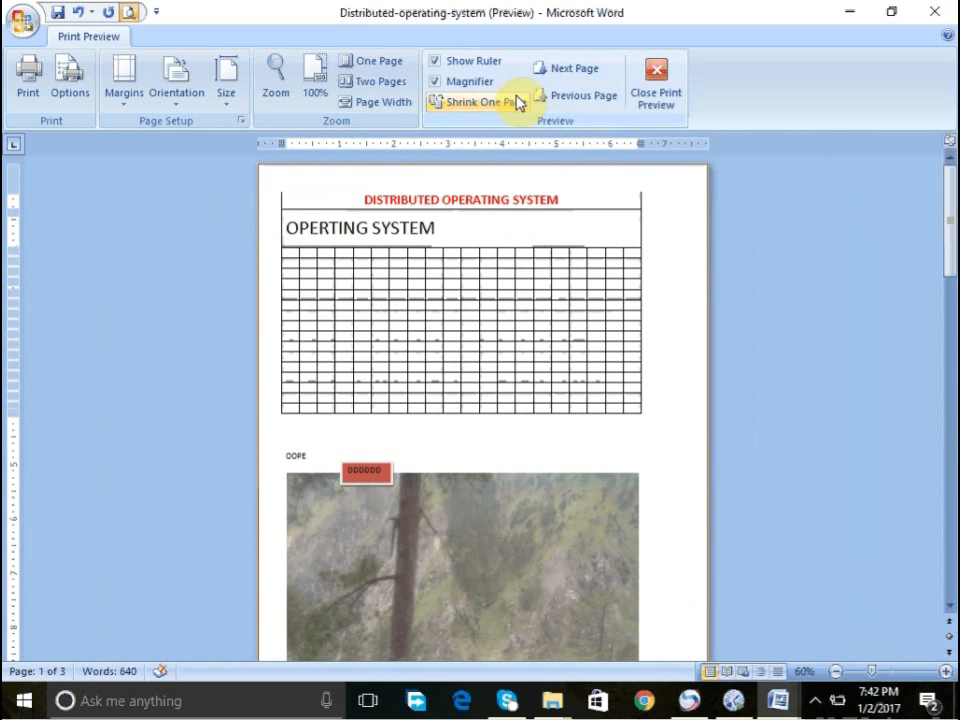
pyautogui.click(678, 98)
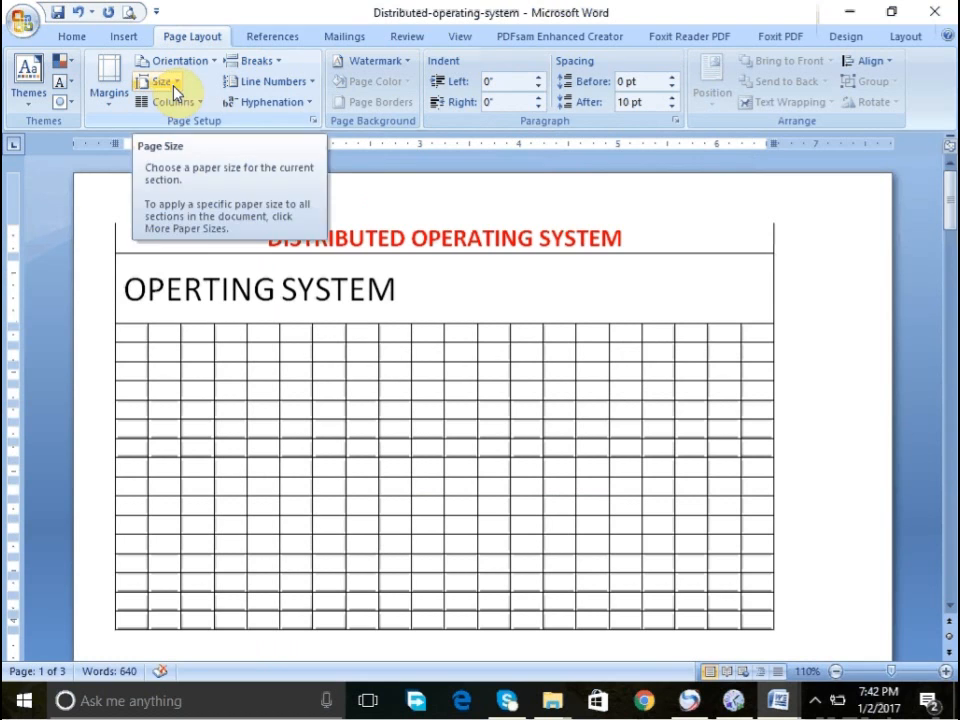
# - Apply the CONFIDENTIAL 1 watermark to the document
pyautogui.click(405, 62)
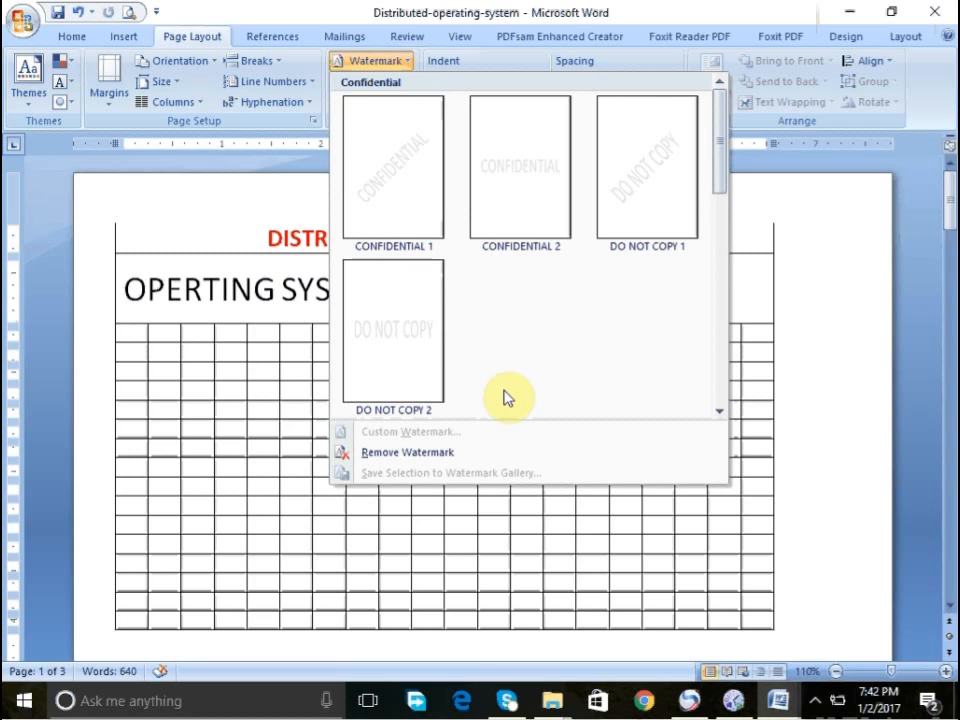
pyautogui.click(396, 190)
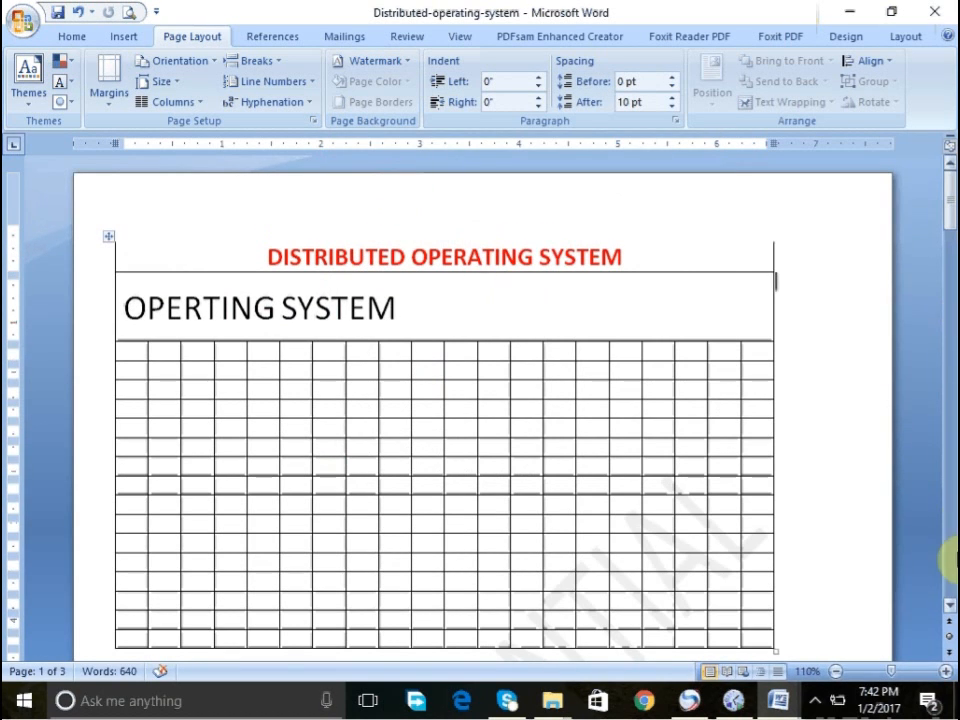
# - Scroll through the document pages to review the watermark
pyautogui.scroll(-10, 948, 570)
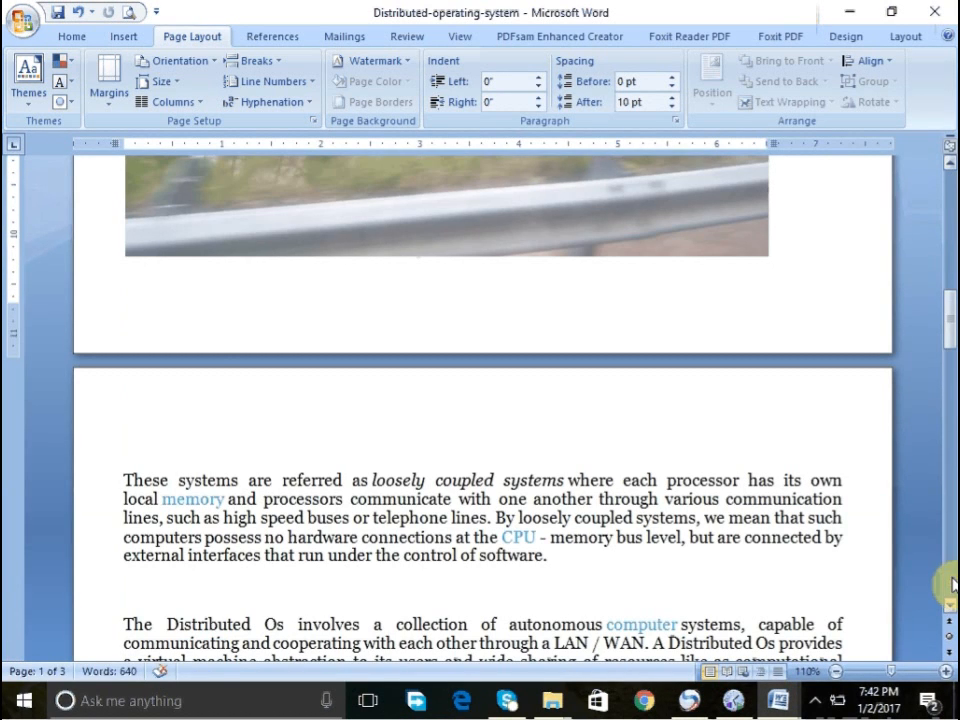
pyautogui.scroll(10, 945, 214)
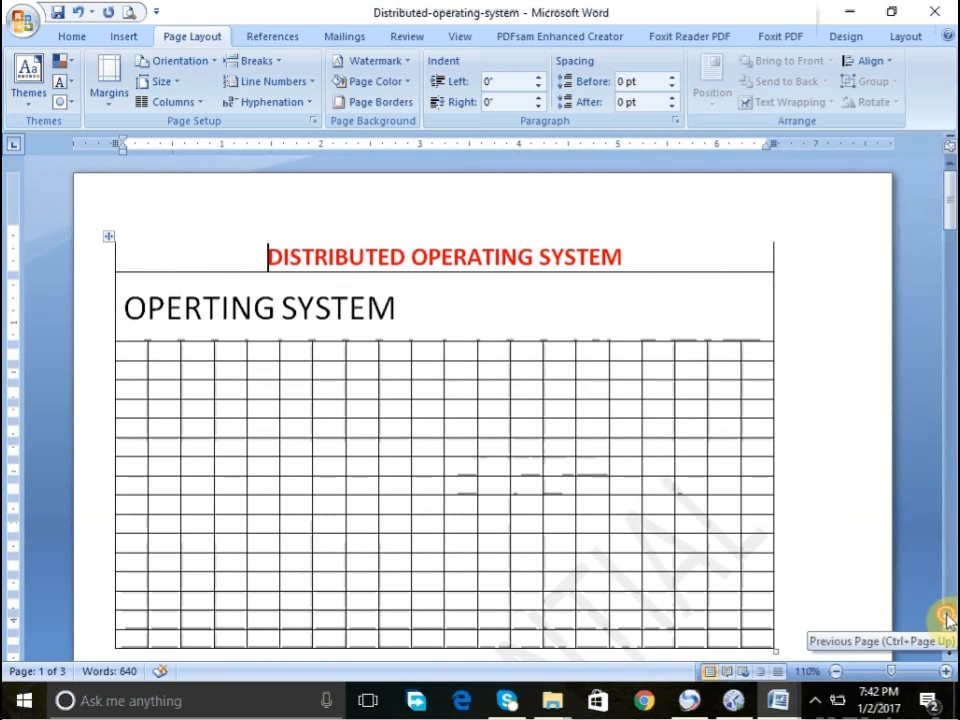
pyautogui.scroll(-1, 946, 608)
pyautogui.scroll(-3, 954, 604)
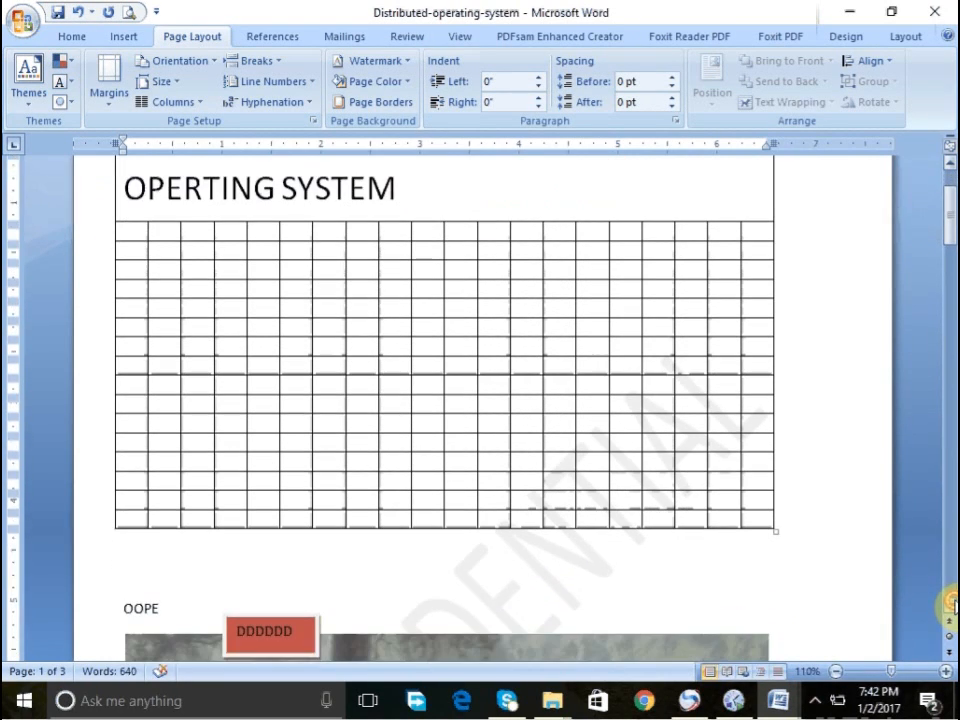
pyautogui.scroll(-10, 952, 598)
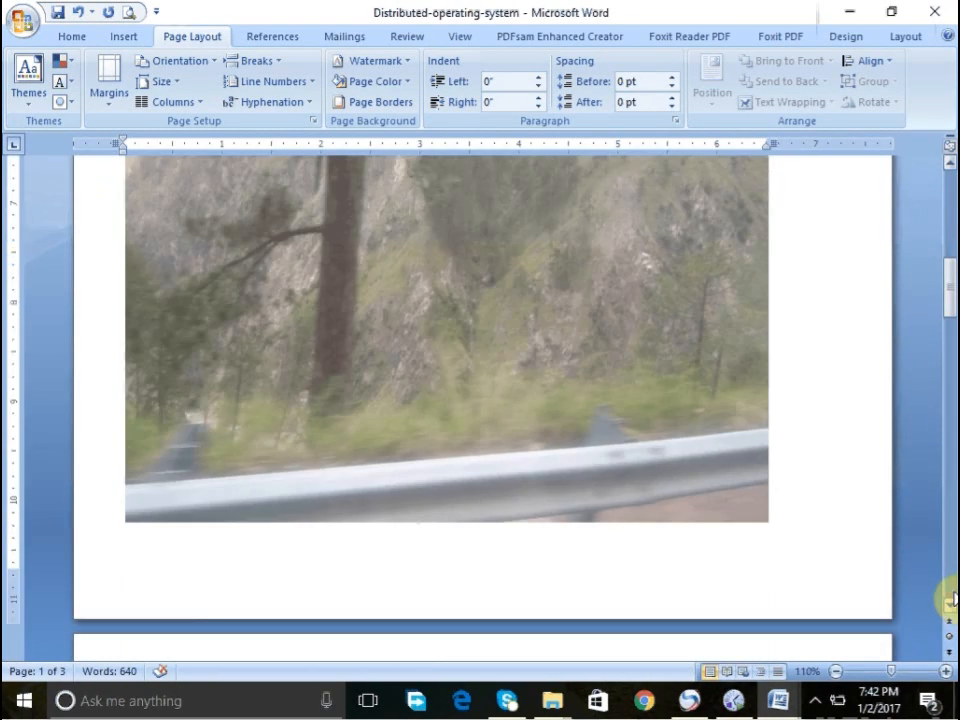
pyautogui.scroll(-8, 948, 600)
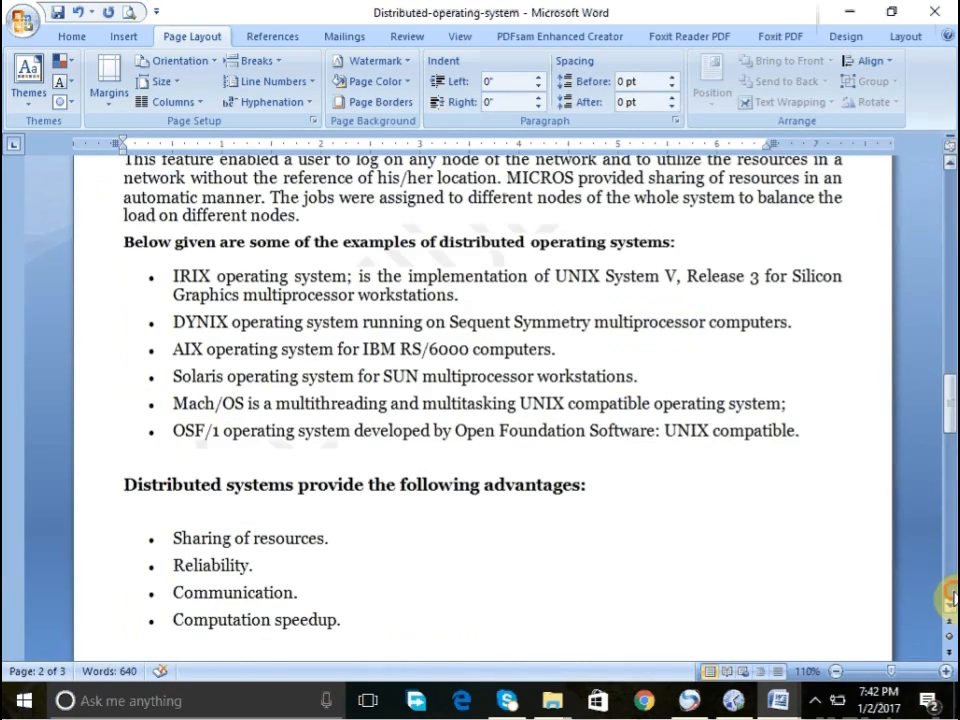
pyautogui.scroll(-5, 952, 598)
pyautogui.click(598, 415)
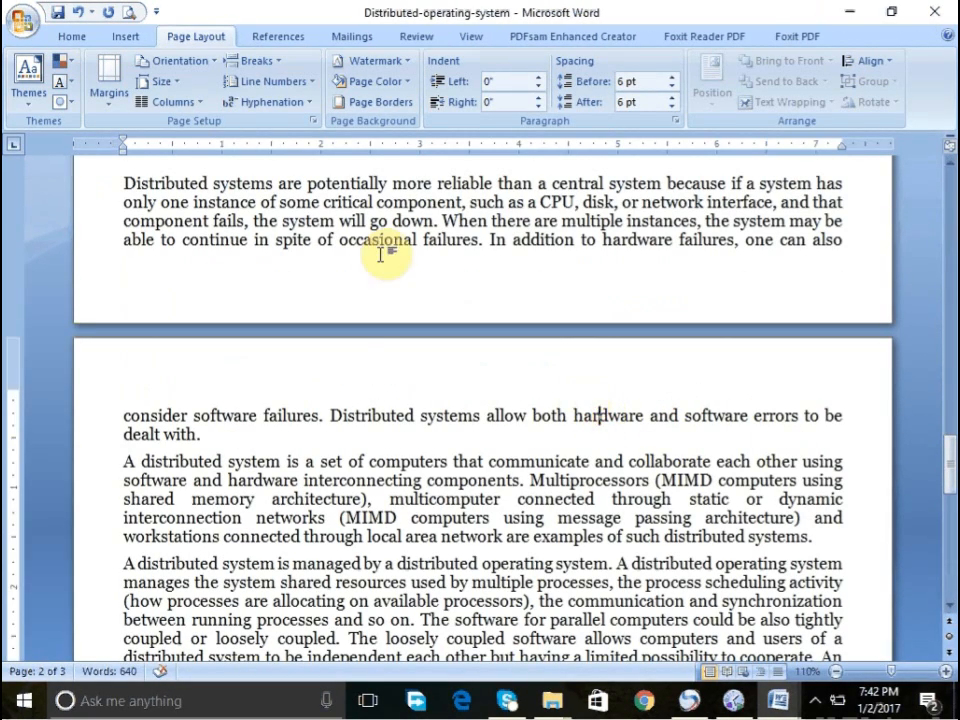
# - Remove the watermark and reapply the CONFIDENTIAL 1 watermark
pyautogui.click(365, 61)
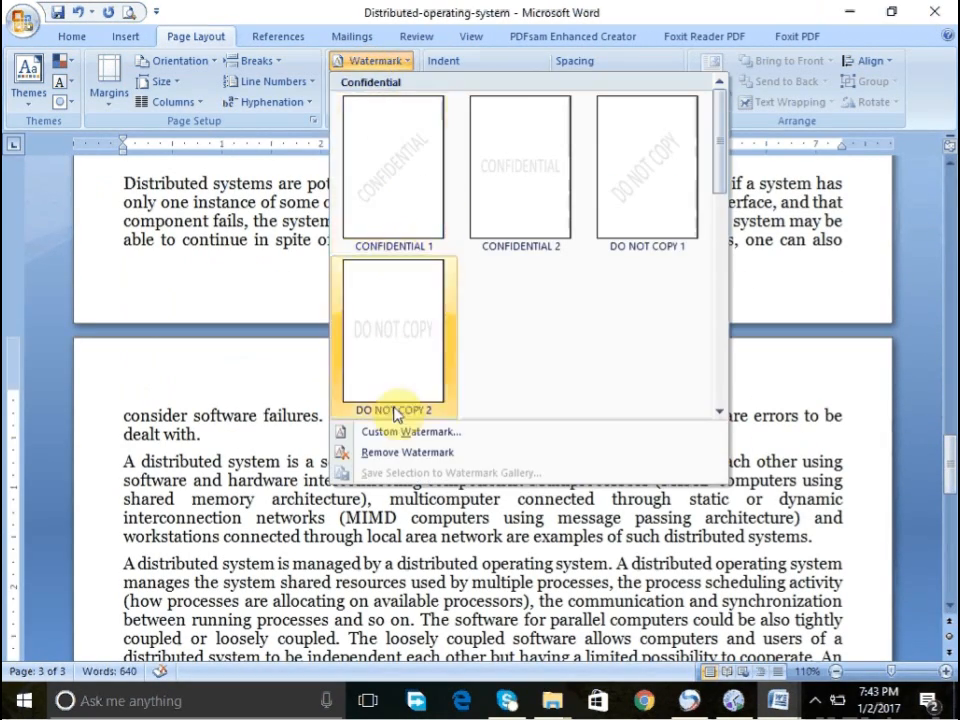
pyautogui.click(400, 452)
pyautogui.click(402, 460)
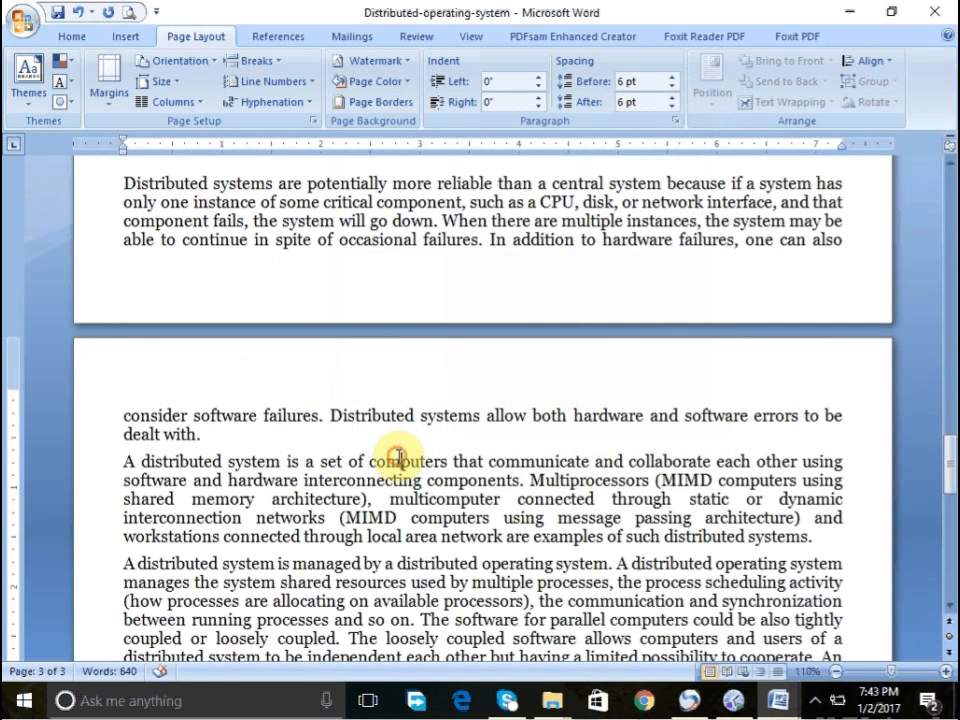
pyautogui.click(357, 68)
pyautogui.click(369, 158)
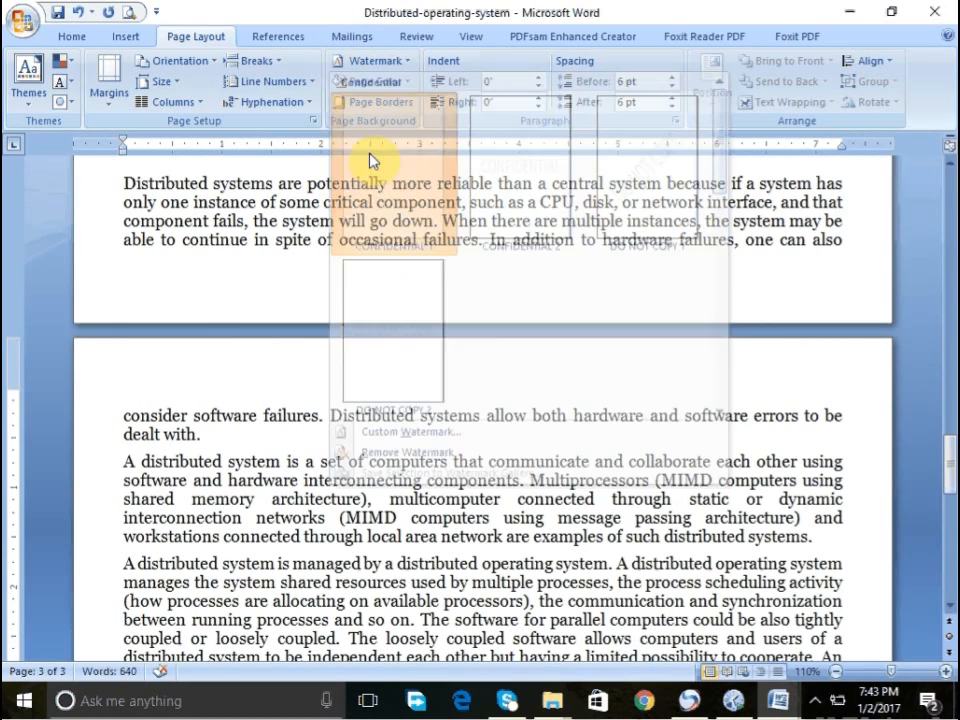
pyautogui.click(952, 570)
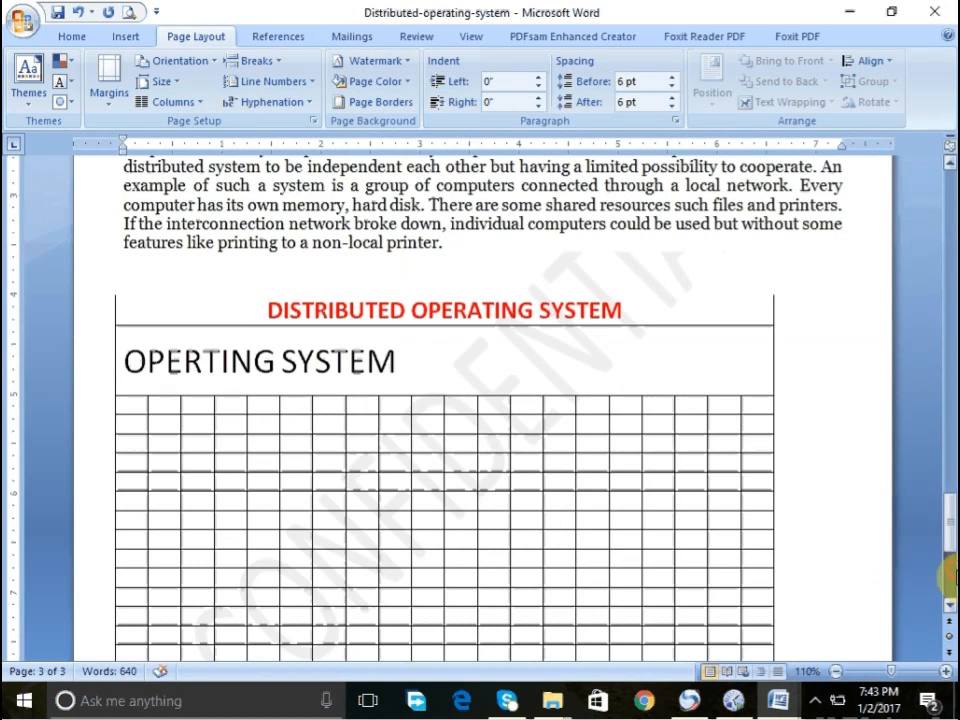
pyautogui.click(949, 174)
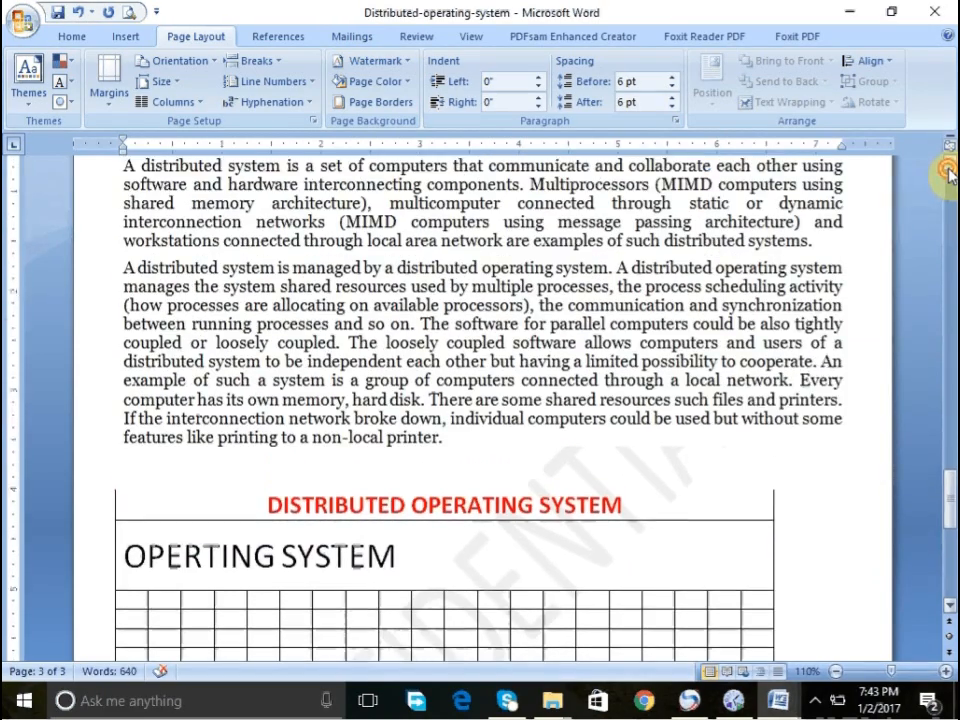
pyautogui.click(949, 182)
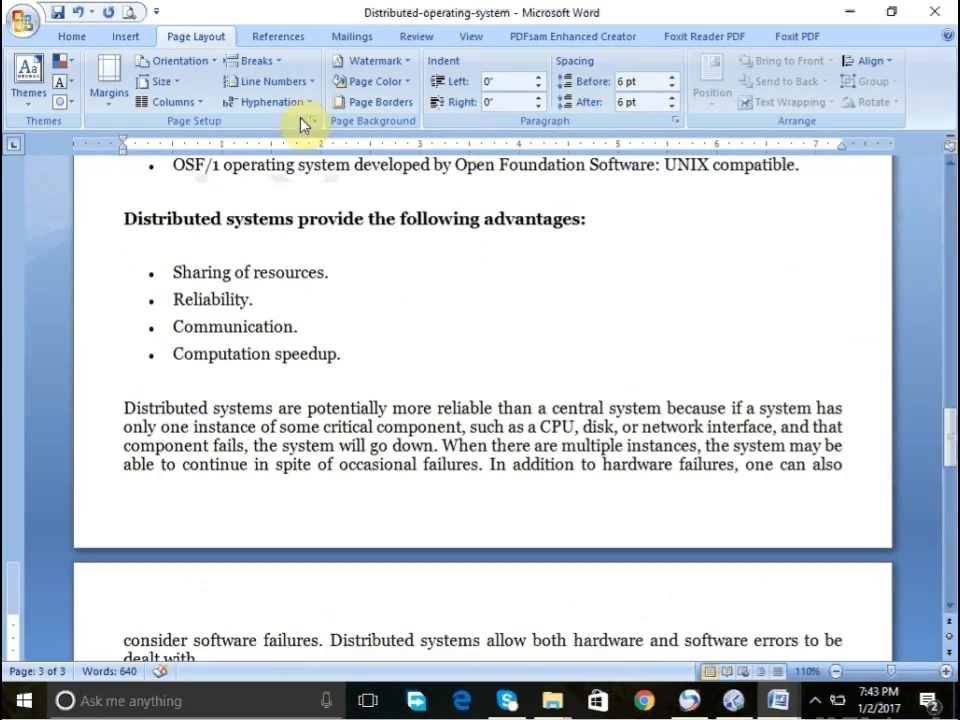
# - Set a picture watermark using IMG_19700101_051058 from the Pictures 1979-12 folder
pyautogui.click(380, 61)
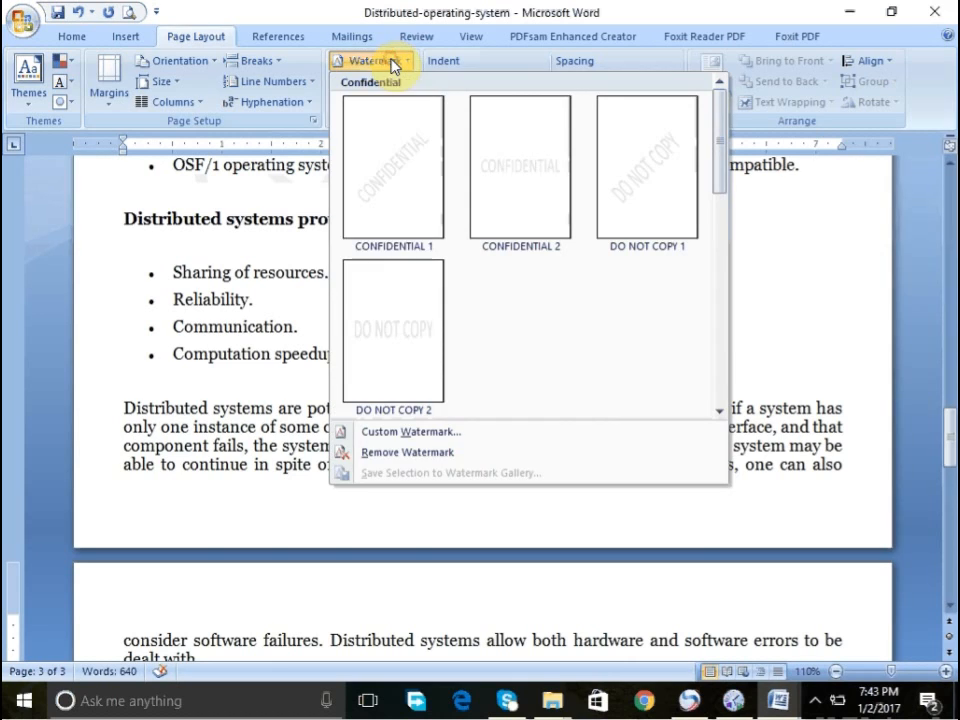
pyautogui.click(406, 437)
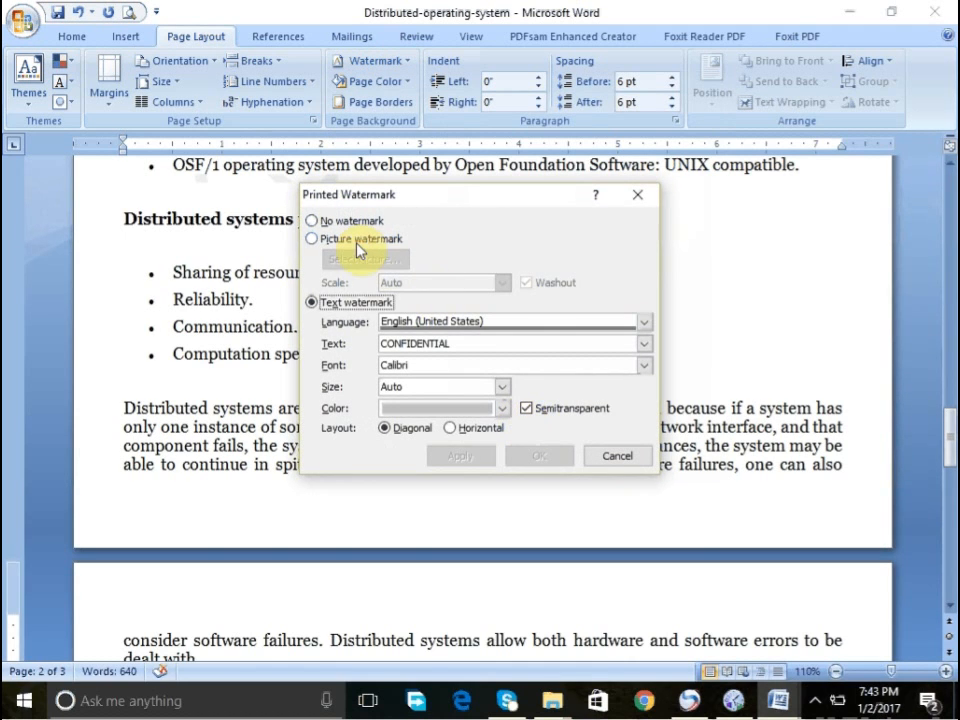
pyautogui.click(358, 248)
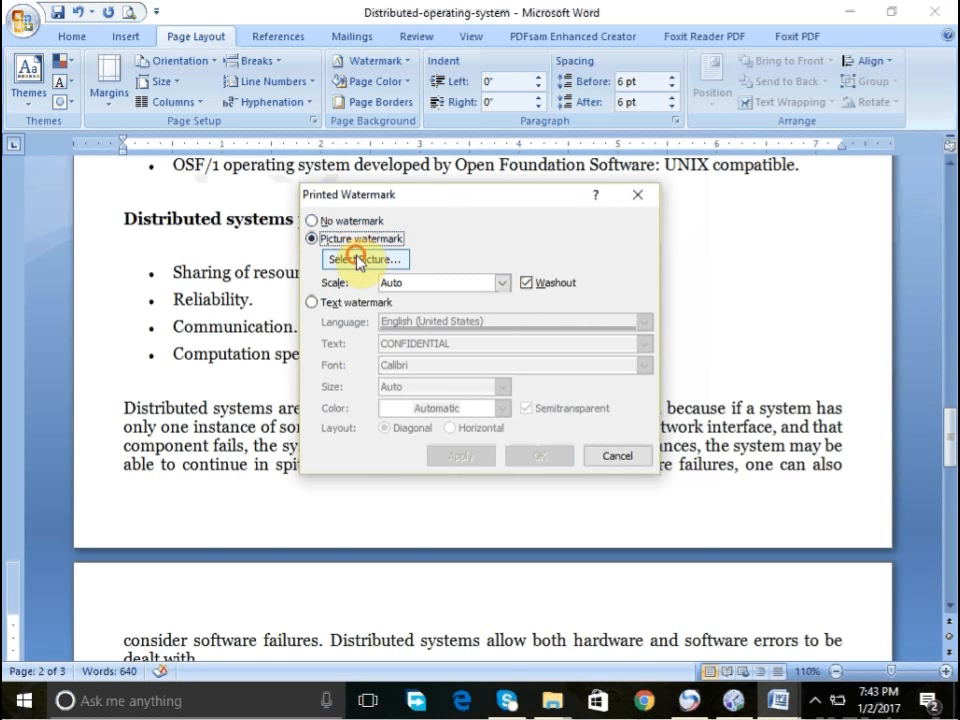
pyautogui.click(360, 259)
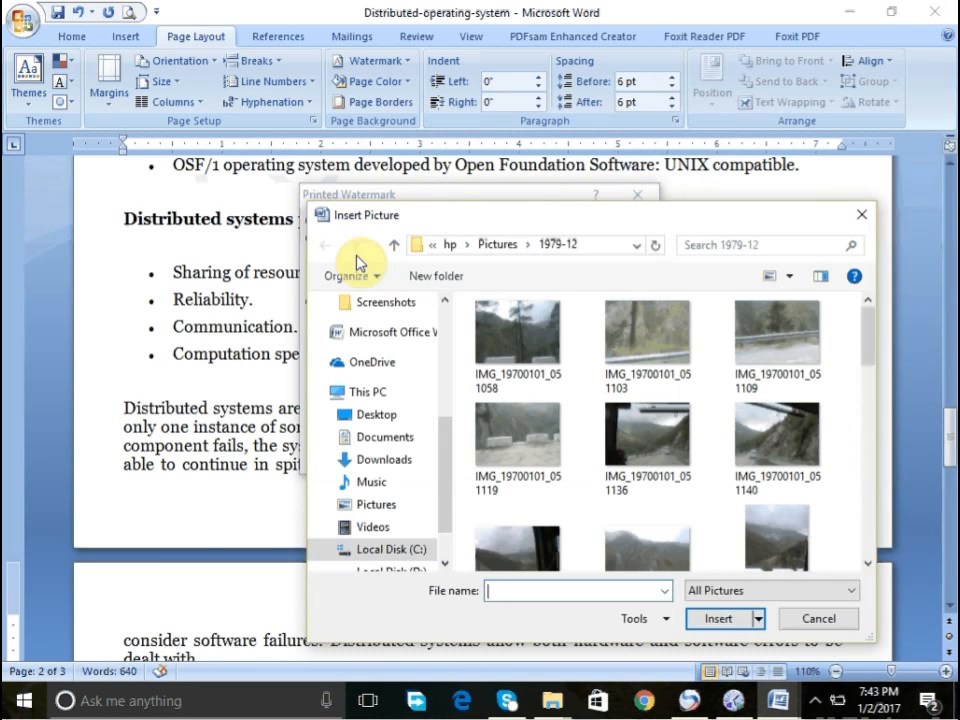
pyautogui.click(500, 330)
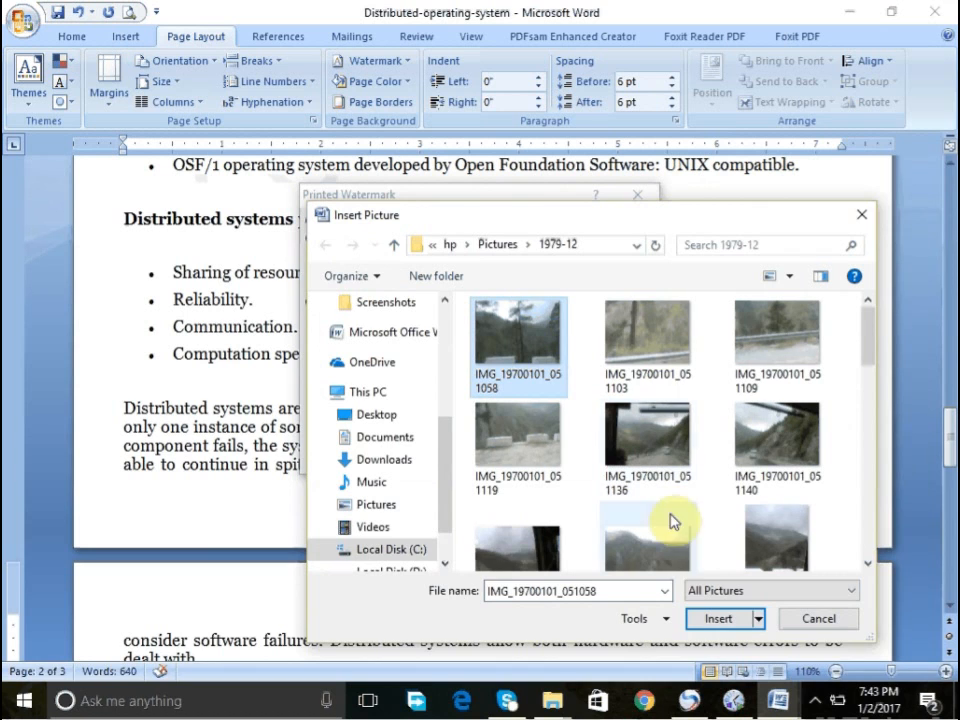
pyautogui.click(709, 620)
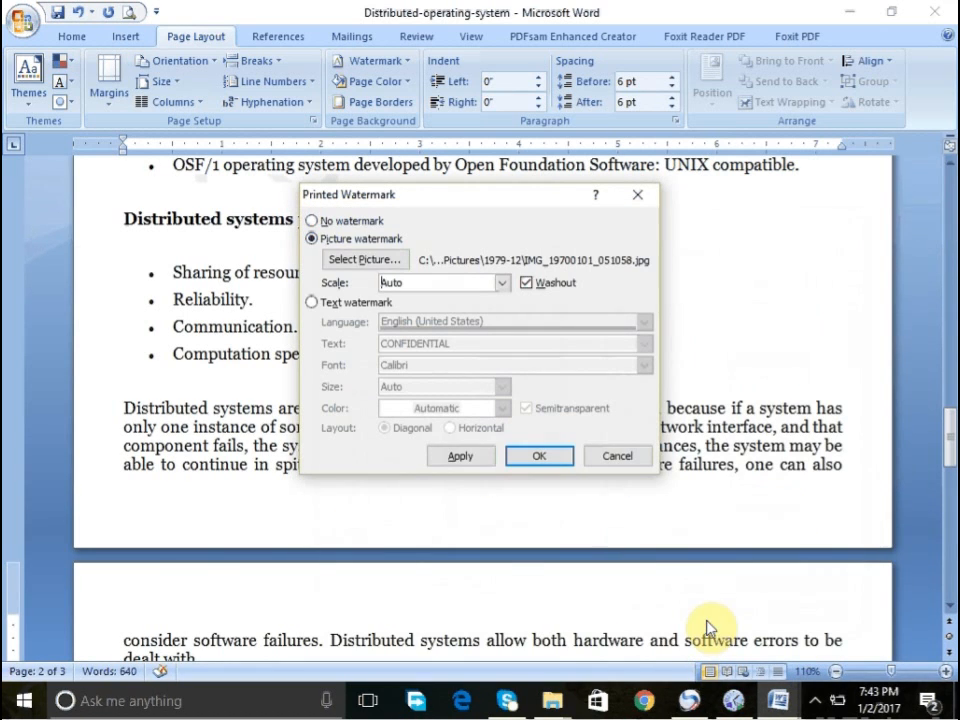
pyautogui.click(545, 459)
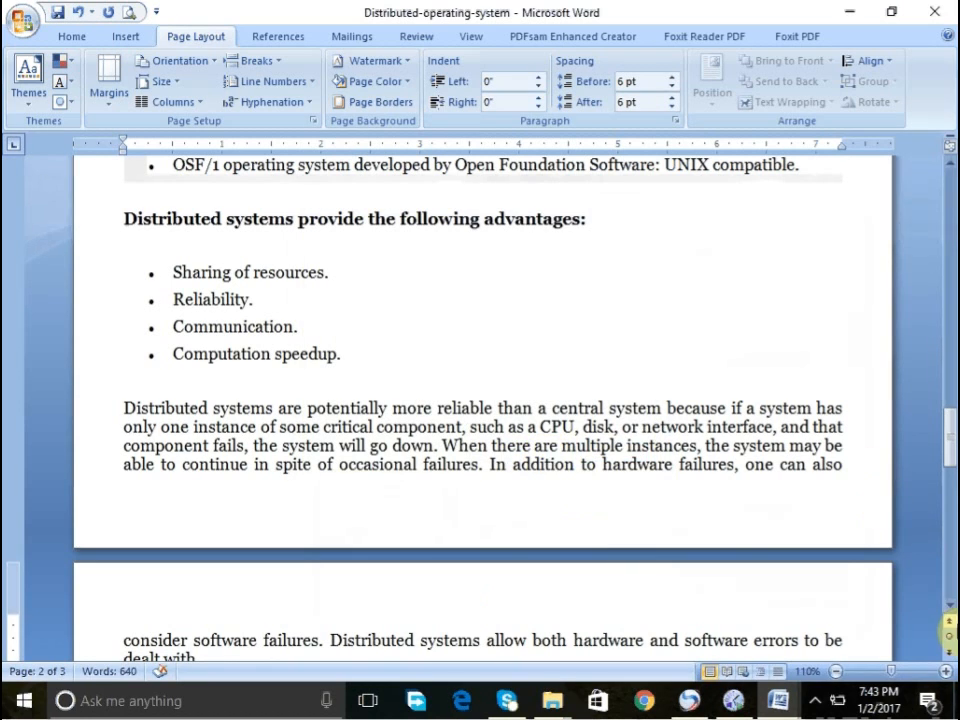
# - Scroll through the document pages to review the picture watermark
pyautogui.click(950, 606)
pyautogui.click(949, 586)
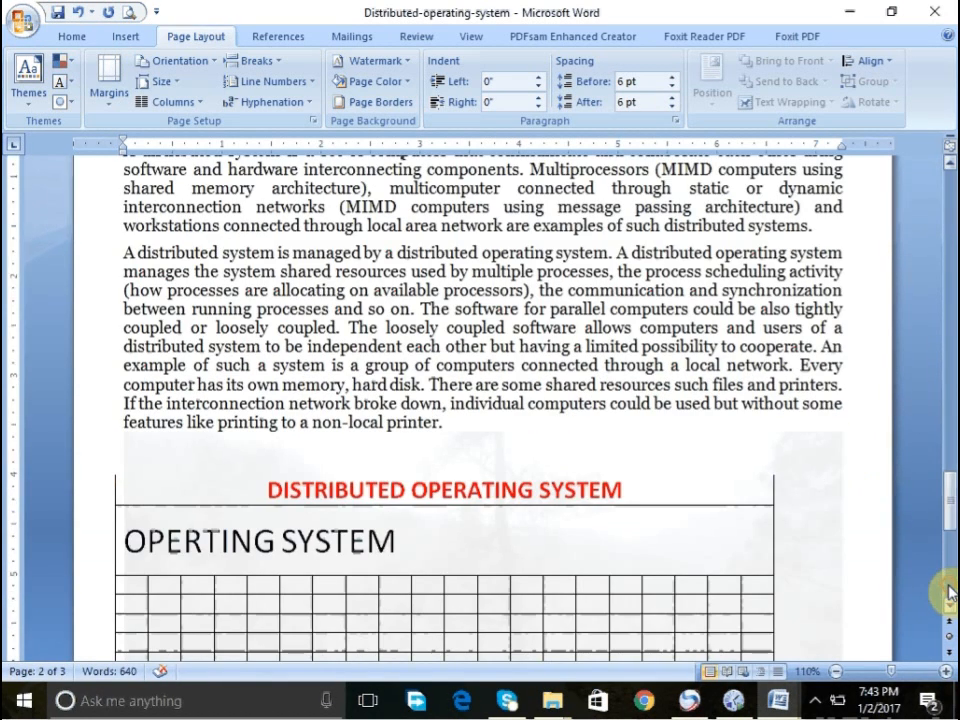
pyautogui.click(949, 586)
pyautogui.click(949, 584)
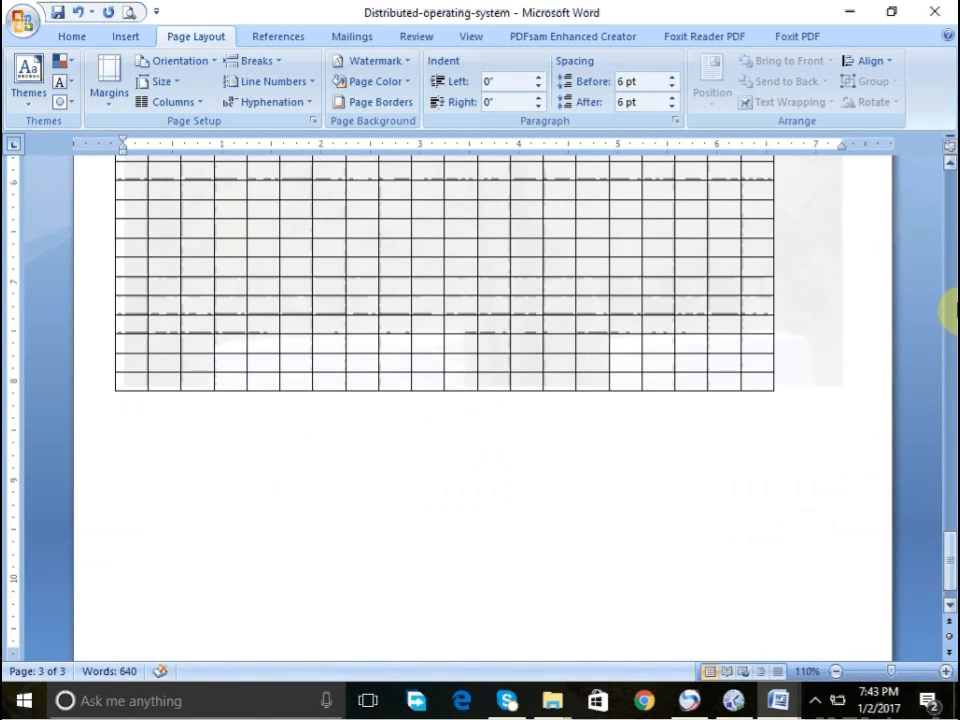
pyautogui.click(947, 286)
pyautogui.click(947, 286)
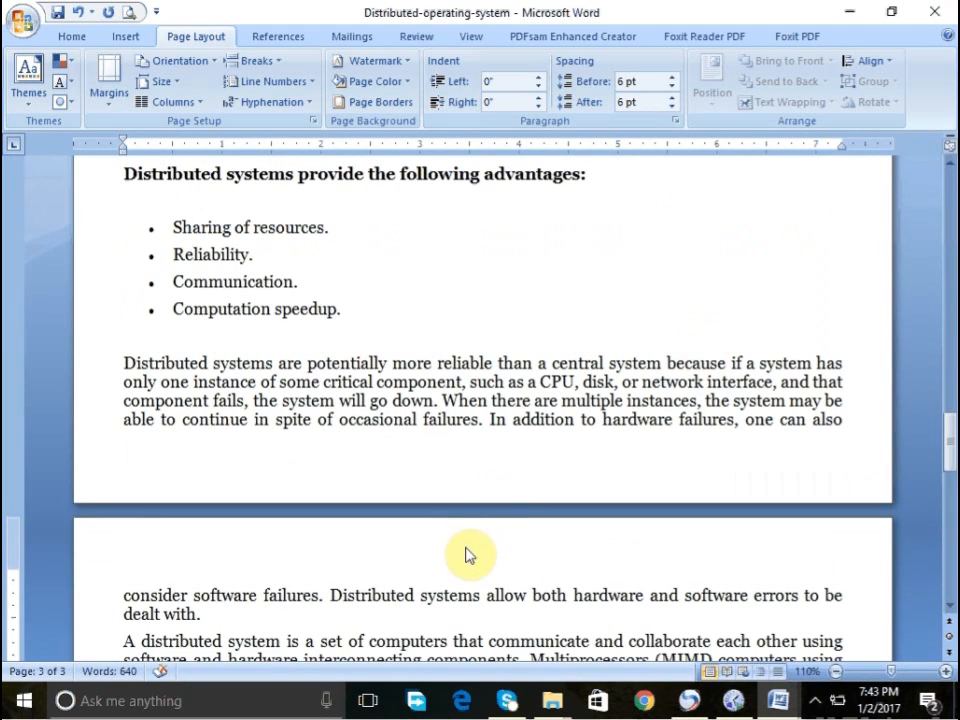
pyautogui.click(435, 612)
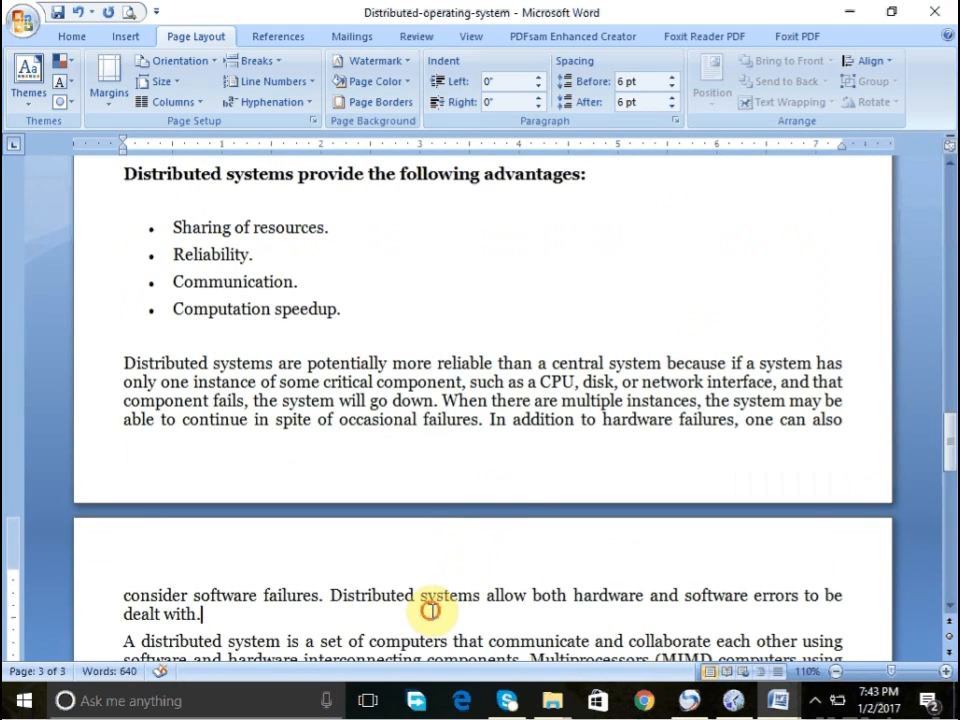
pyautogui.click(571, 284)
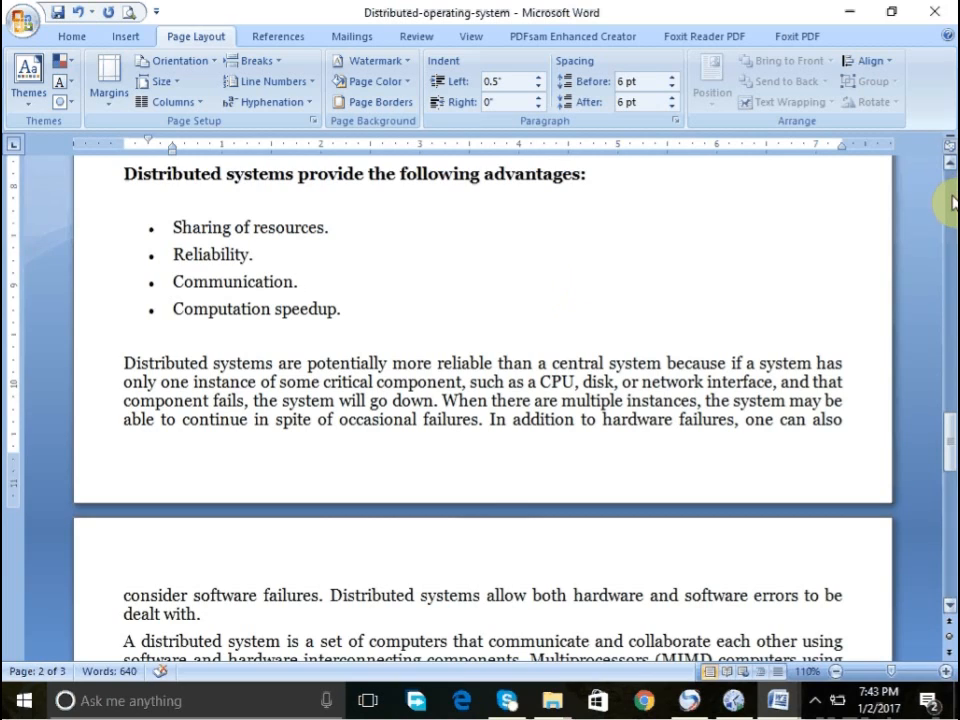
pyautogui.click(952, 203)
pyautogui.click(952, 203)
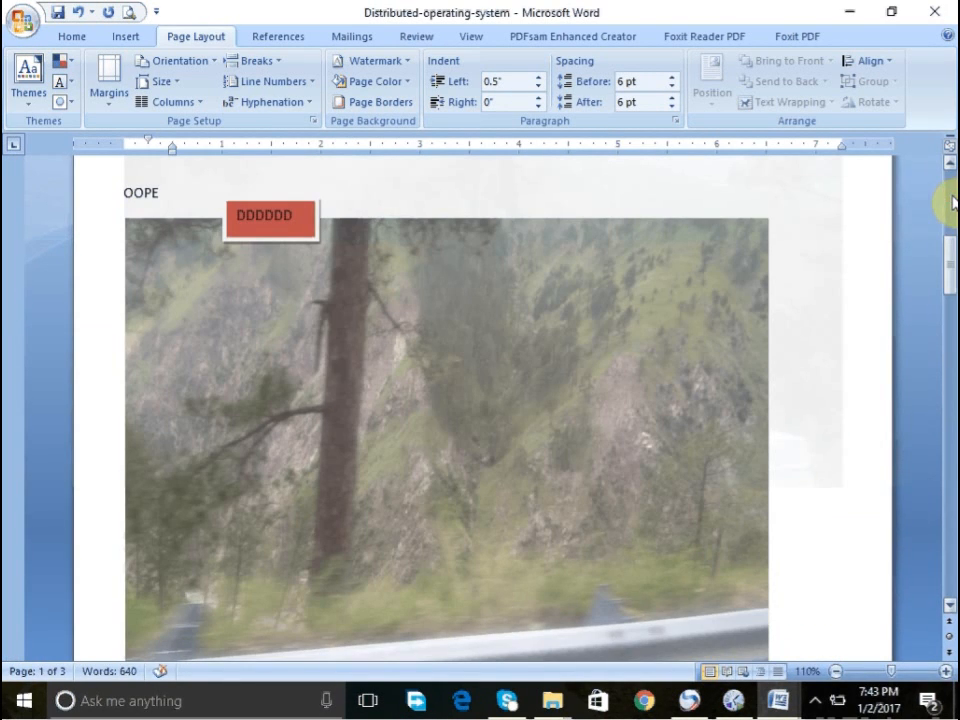
pyautogui.click(952, 195)
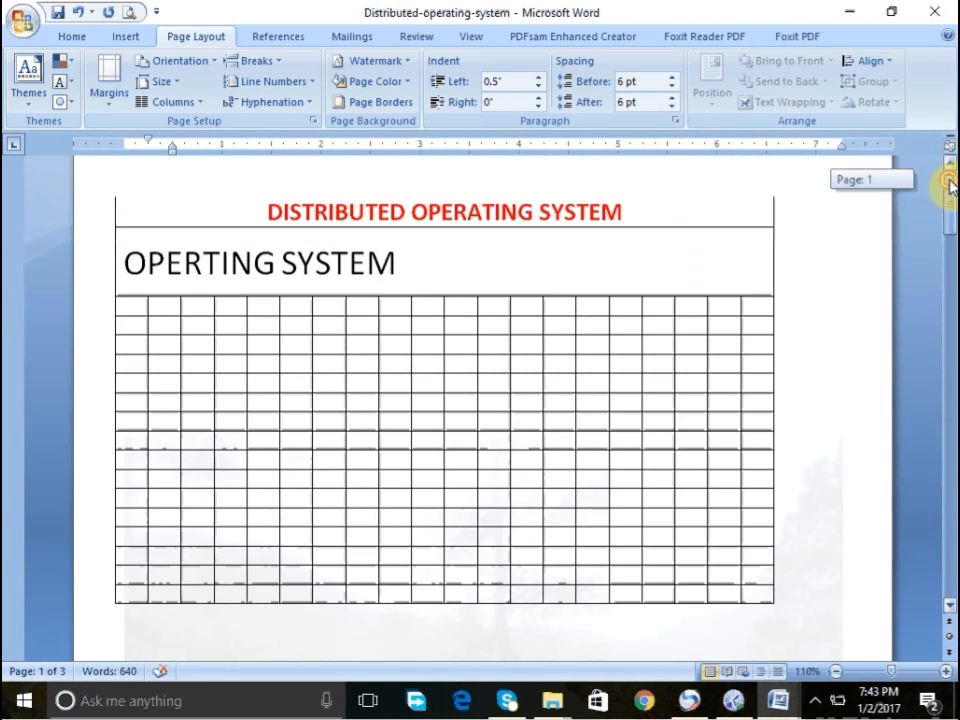
pyautogui.click(952, 588)
pyautogui.click(952, 588)
pyautogui.click(952, 588)
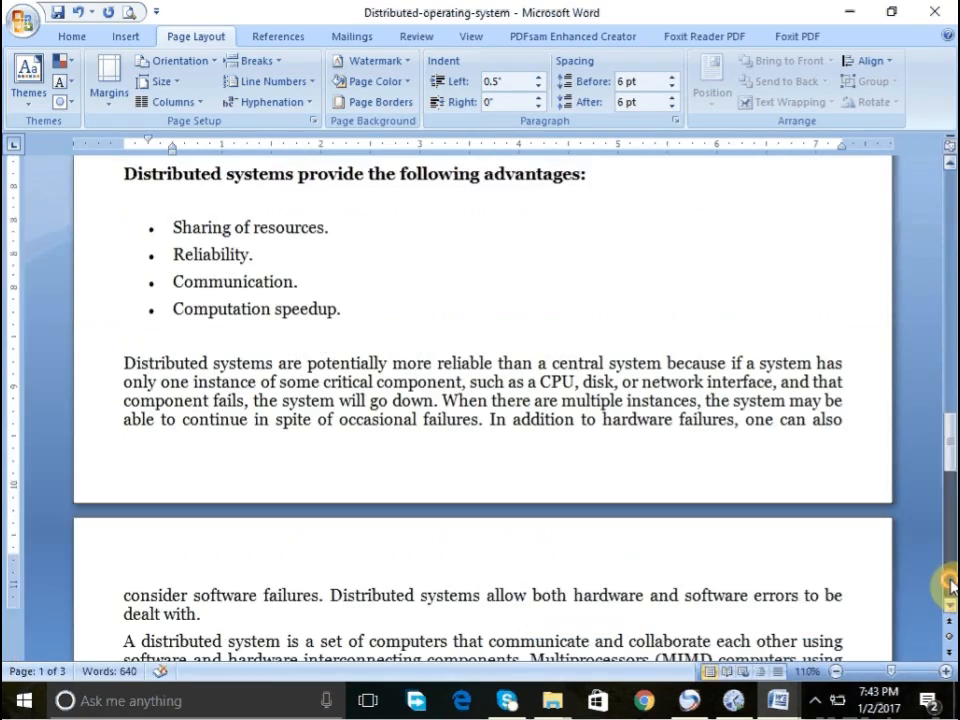
pyautogui.click(950, 585)
pyautogui.scroll(7, 368, 468)
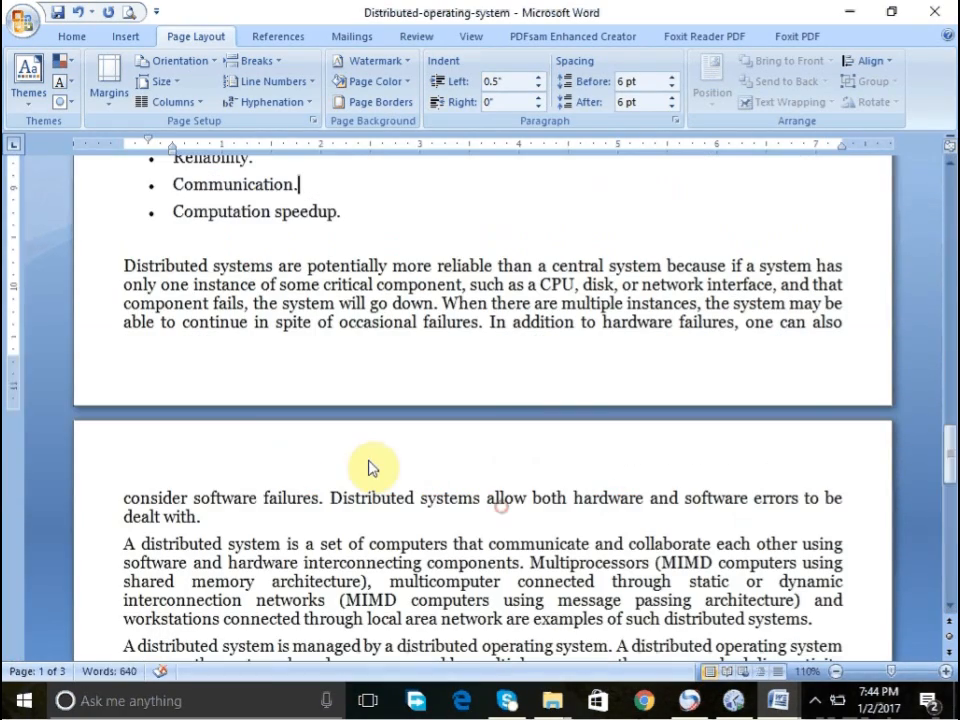
pyautogui.click(950, 553)
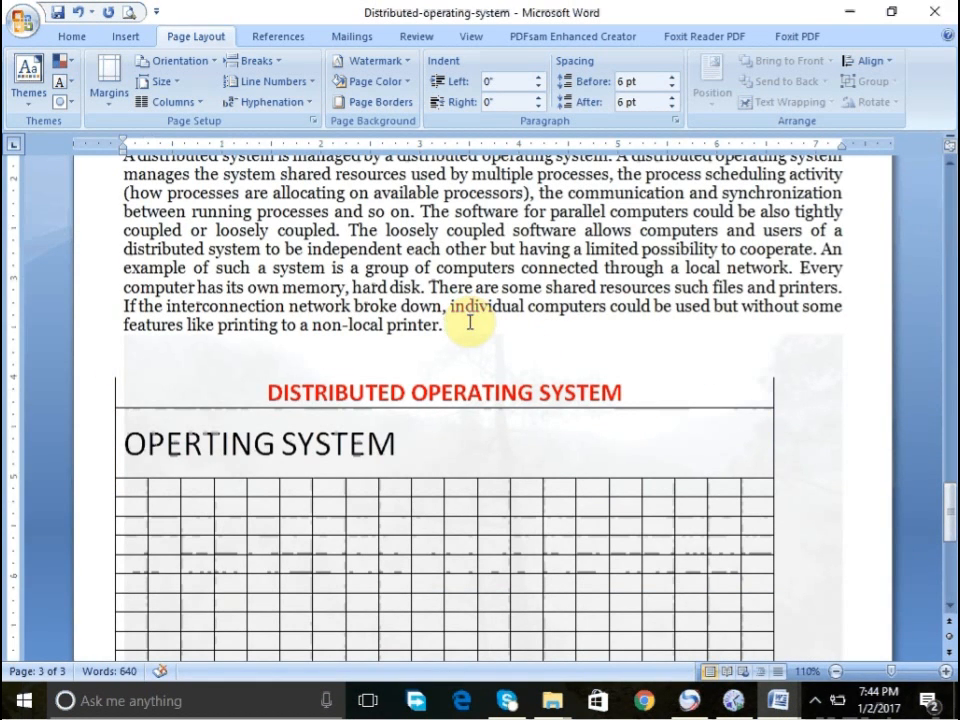
# - Delete the duplicate DISTRIBUTED OPERATING SYSTEM table after the last paragraph
pyautogui.press('Return')
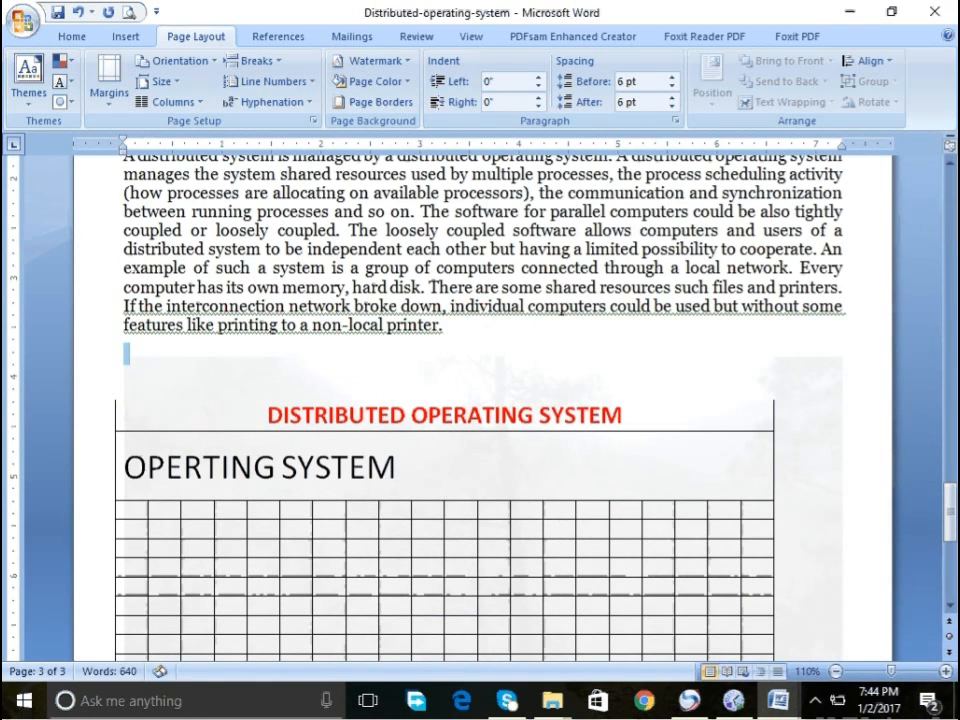
pyautogui.hotkey('shift', 'Down')
pyautogui.hotkey('shift', 'Down')
pyautogui.hotkey('shift', 'Down')
pyautogui.hotkey('shift', 'Down')
pyautogui.hotkey('shift', 'Down')
pyautogui.hotkey('shift', 'Down')
pyautogui.hotkey('shift', 'Down')
pyautogui.hotkey('shift', 'Down')
pyautogui.hotkey('shift', 'Down')
pyautogui.hotkey('shift', 'Down')
pyautogui.hotkey('shift', 'Down')
pyautogui.hotkey('shift', 'Down')
pyautogui.hotkey('shift', 'Down')
pyautogui.hotkey('shift', 'Down')
pyautogui.hotkey('shift', 'Down')
pyautogui.hotkey('shift', 'Down')
pyautogui.hotkey('shift', 'Down')
pyautogui.hotkey('shift', 'Down')
pyautogui.press('BackSpace')
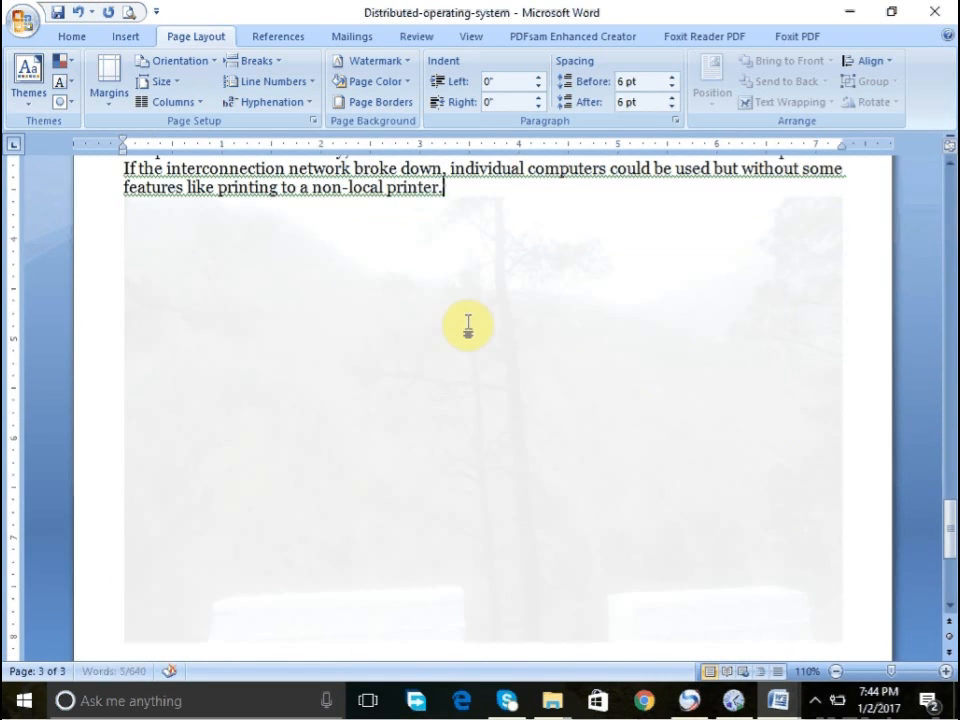
# - Turn off washout and set the picture watermark's scale to 100%
pyautogui.click(949, 217)
pyautogui.click(568, 377)
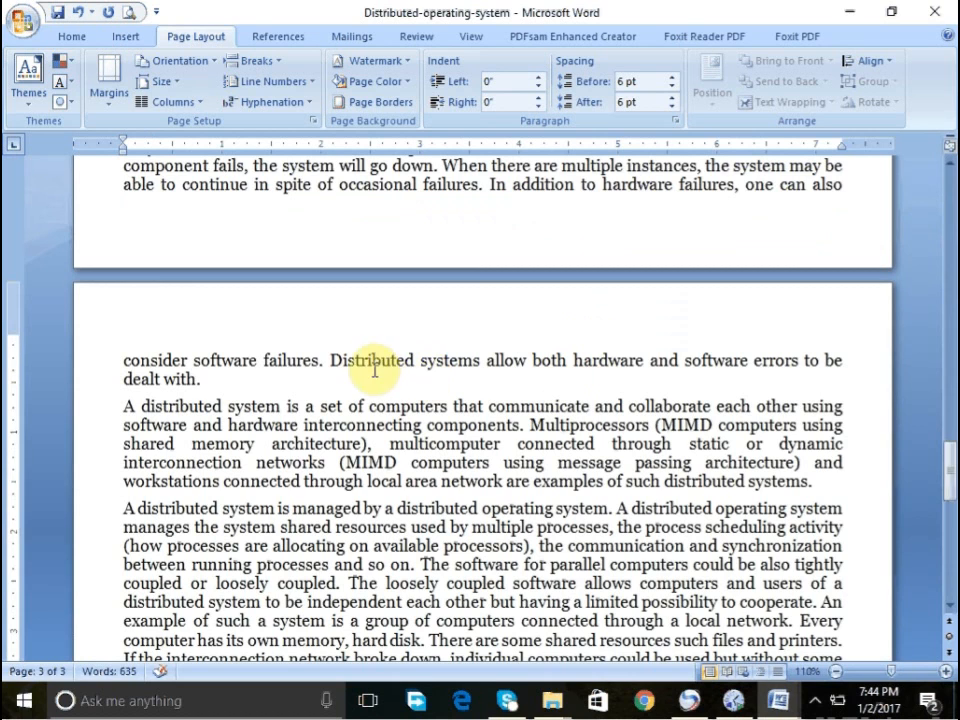
pyautogui.click(385, 62)
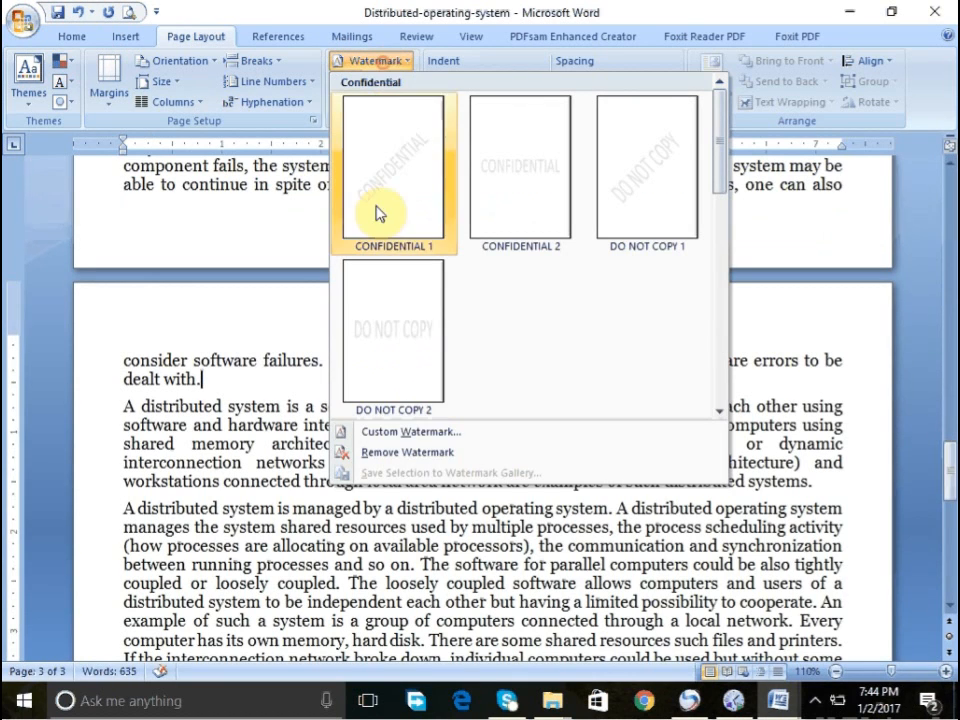
pyautogui.click(422, 430)
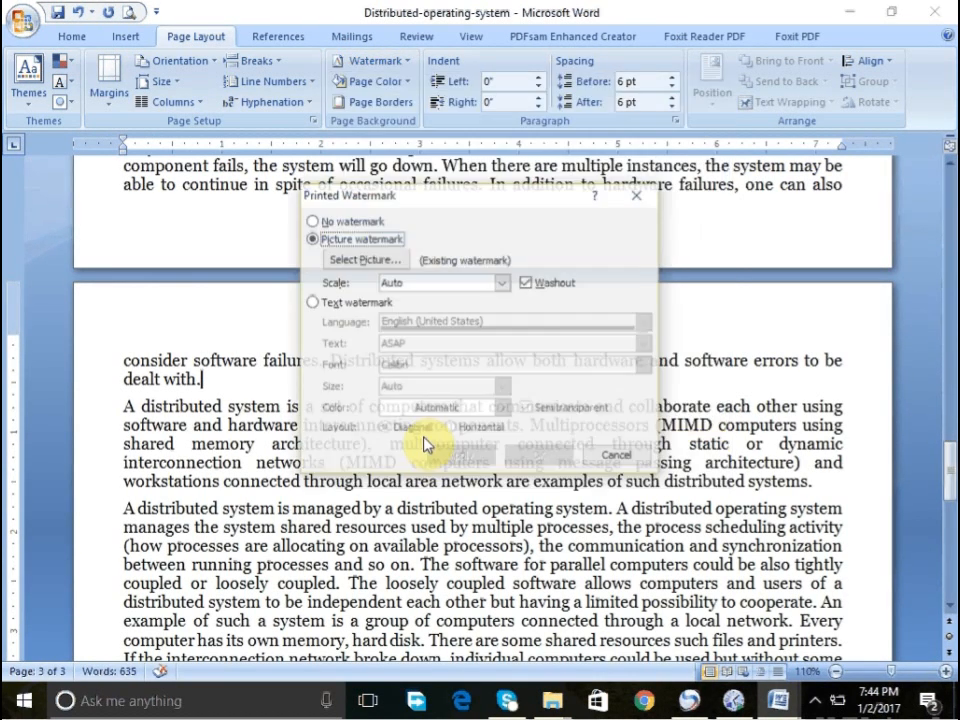
pyautogui.click(526, 283)
pyautogui.click(503, 284)
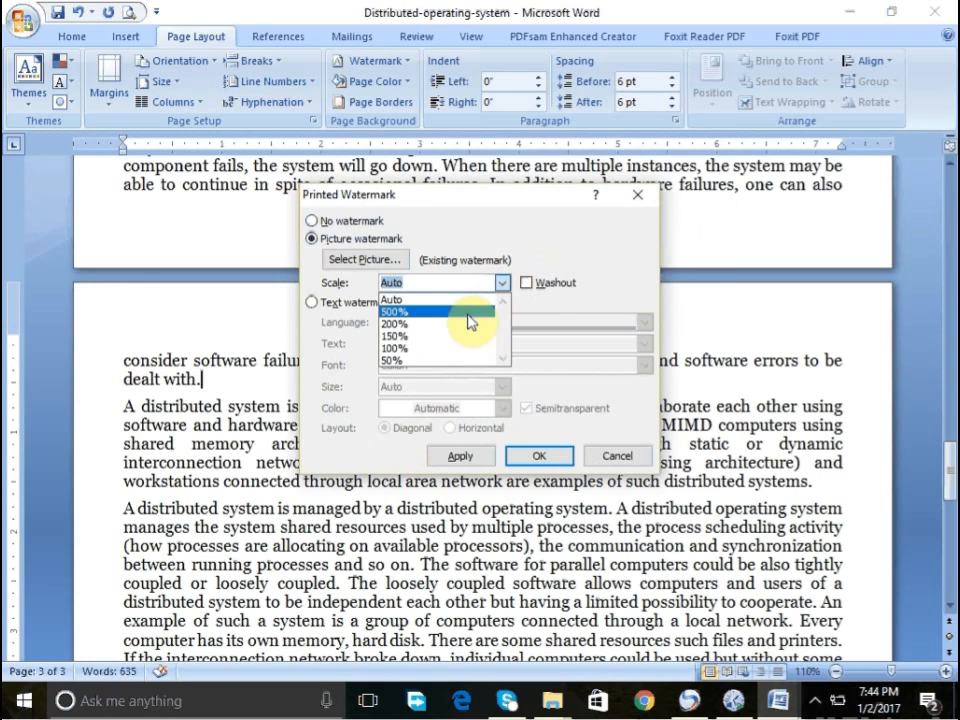
pyautogui.click(440, 348)
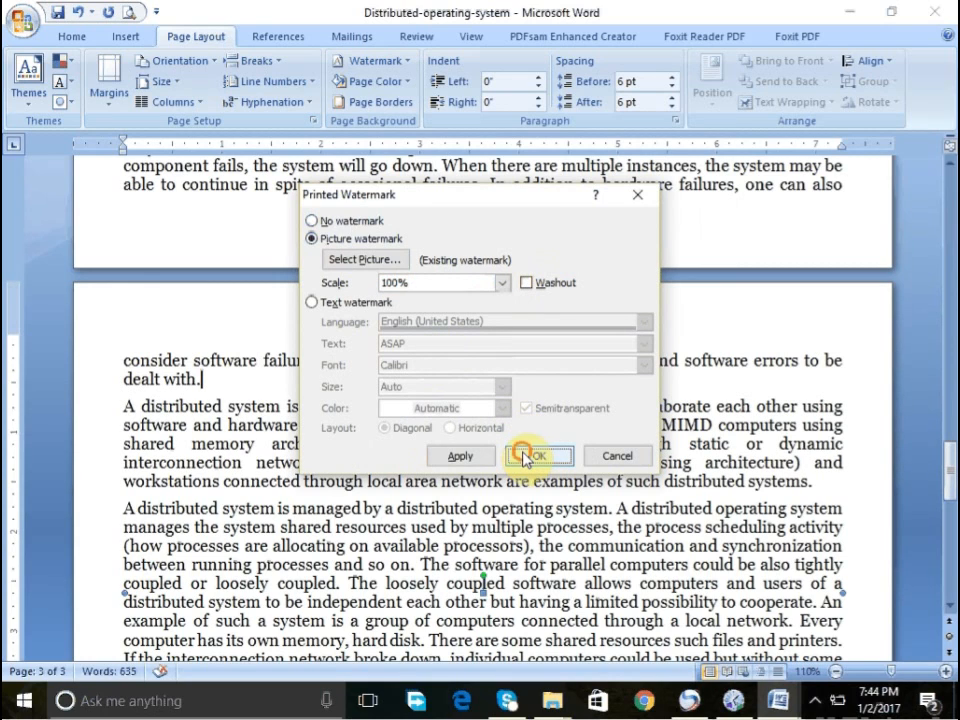
pyautogui.click(527, 459)
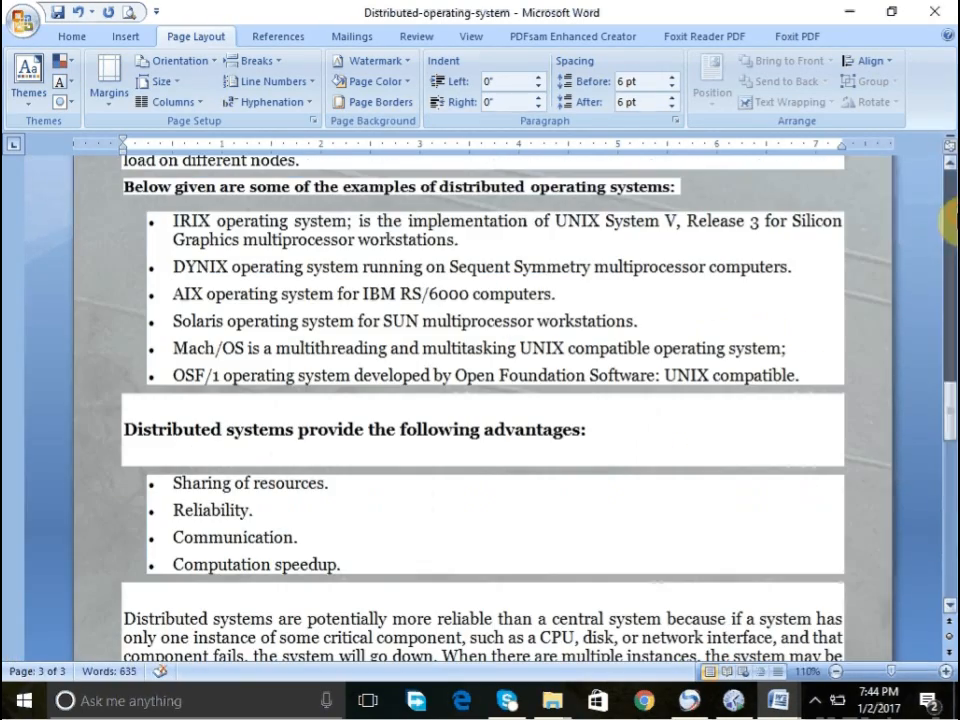
# - Scroll through the pages to review the stronger picture watermark
pyautogui.click(950, 225)
pyautogui.click(950, 225)
pyautogui.click(950, 225)
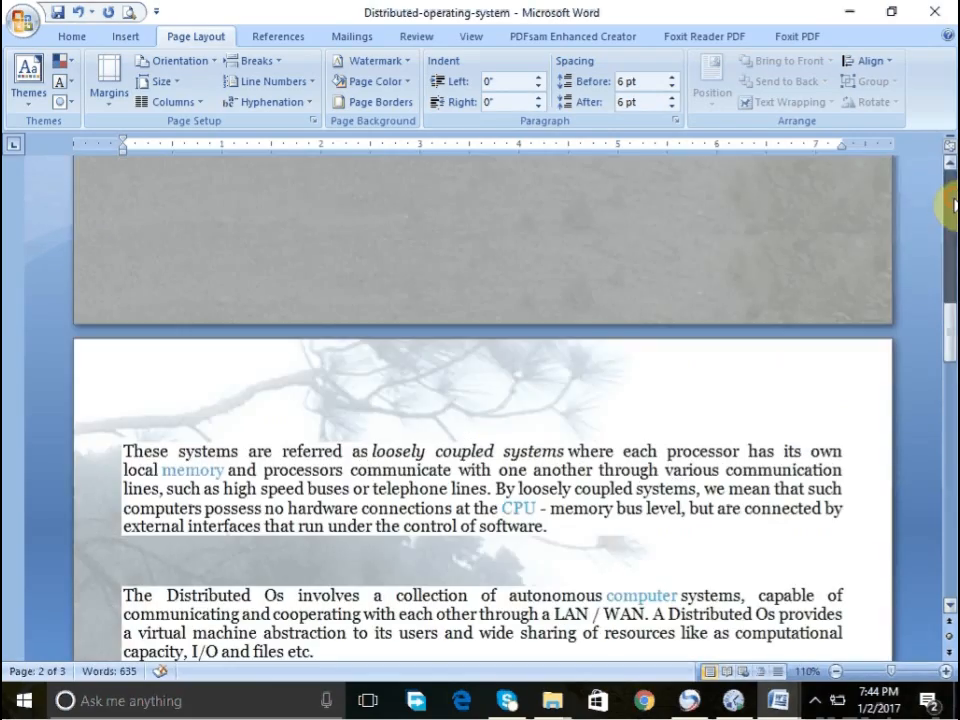
pyautogui.click(950, 210)
pyautogui.click(951, 205)
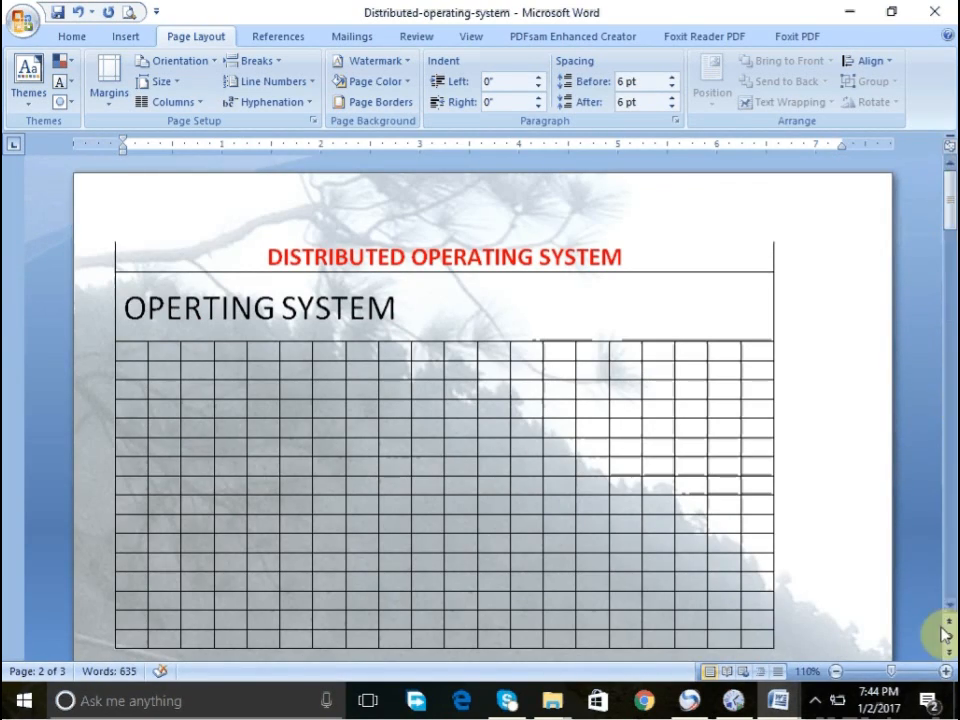
pyautogui.click(950, 592)
pyautogui.click(950, 592)
pyautogui.click(950, 592)
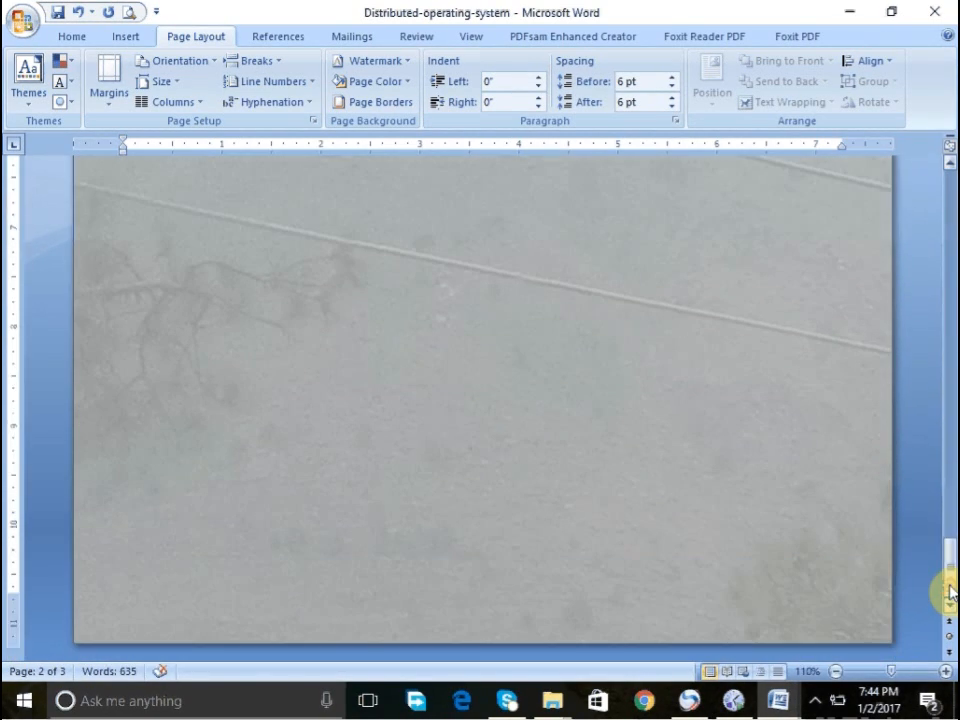
pyautogui.click(950, 222)
pyautogui.click(950, 222)
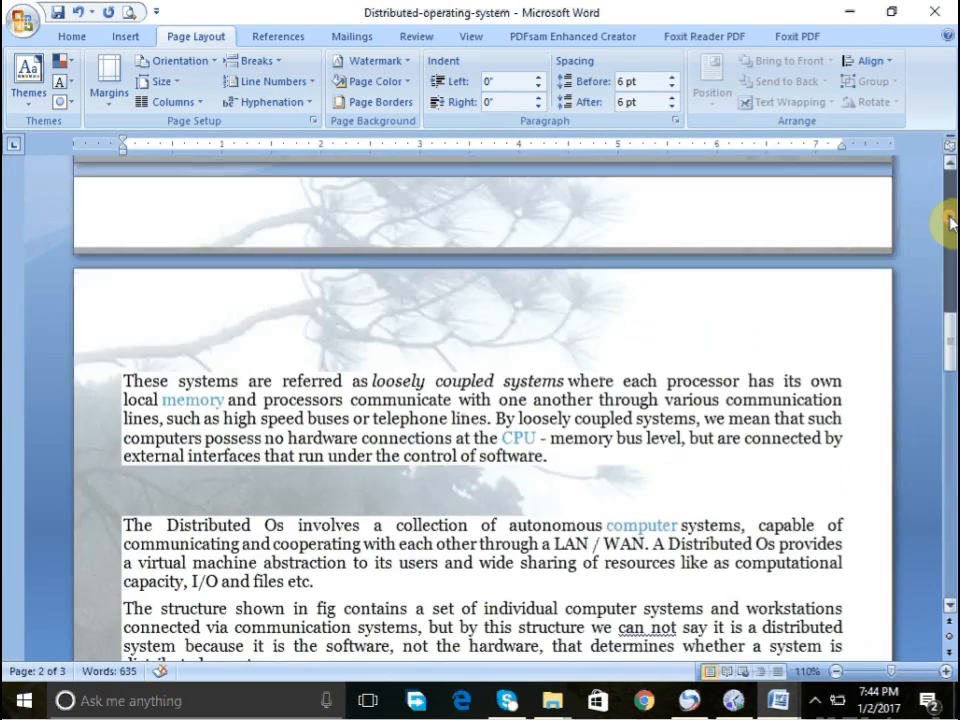
pyautogui.click(950, 222)
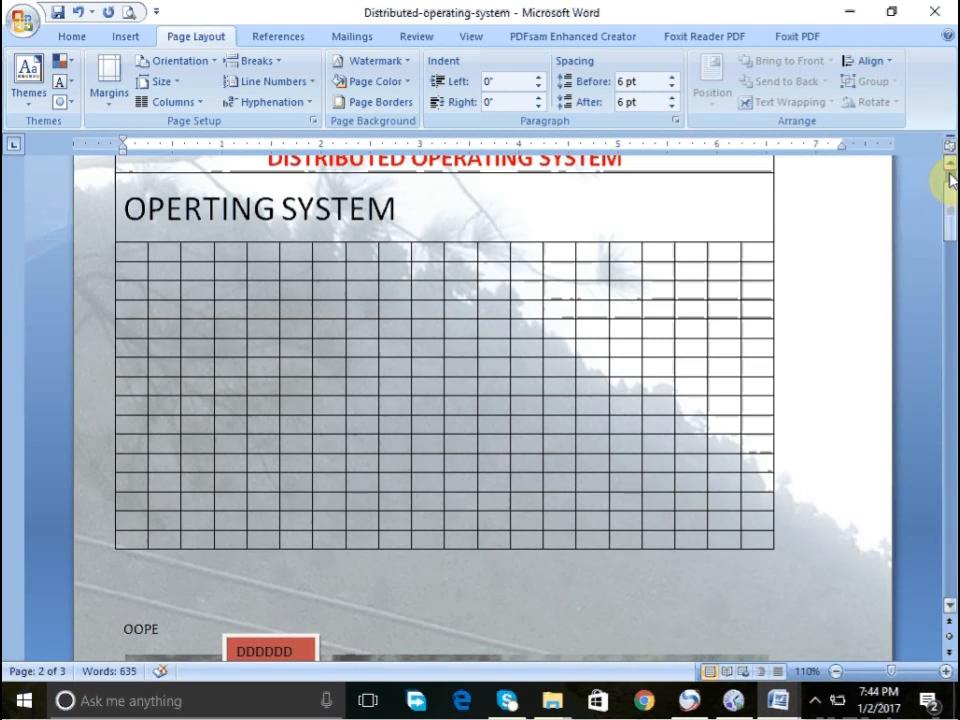
pyautogui.click(950, 180)
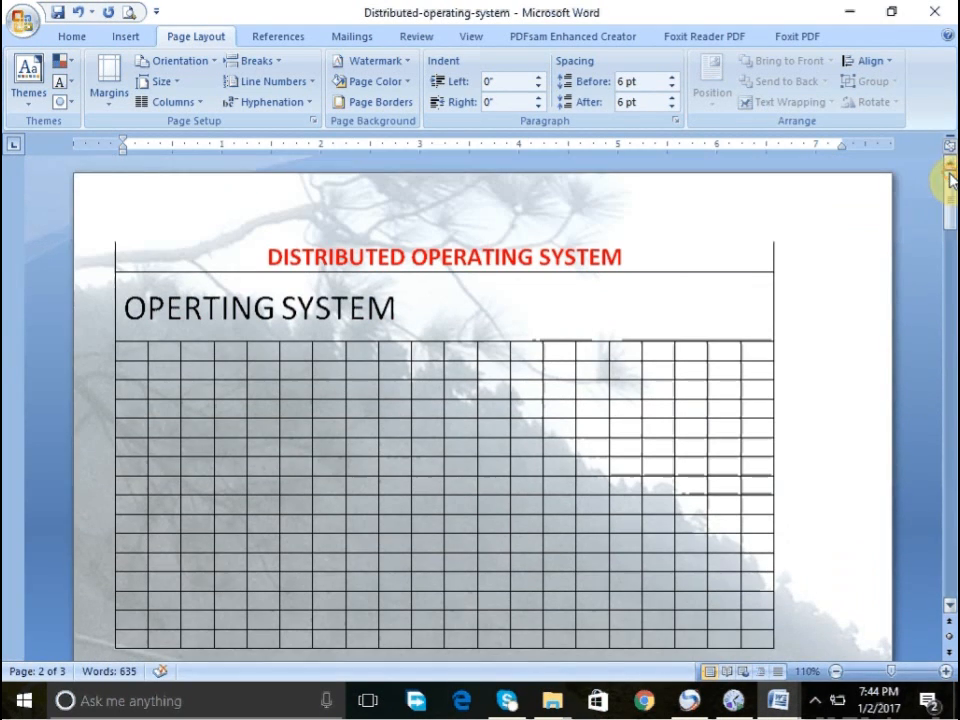
pyautogui.click(608, 220)
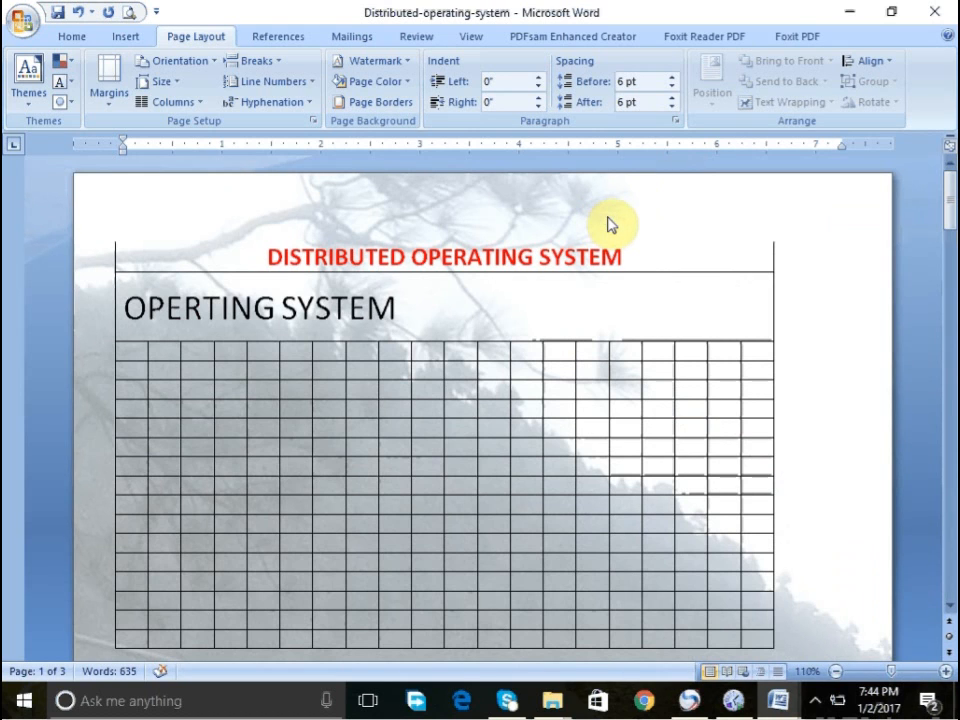
# - Set the picture watermark's scale to 50% and apply it
pyautogui.click(390, 66)
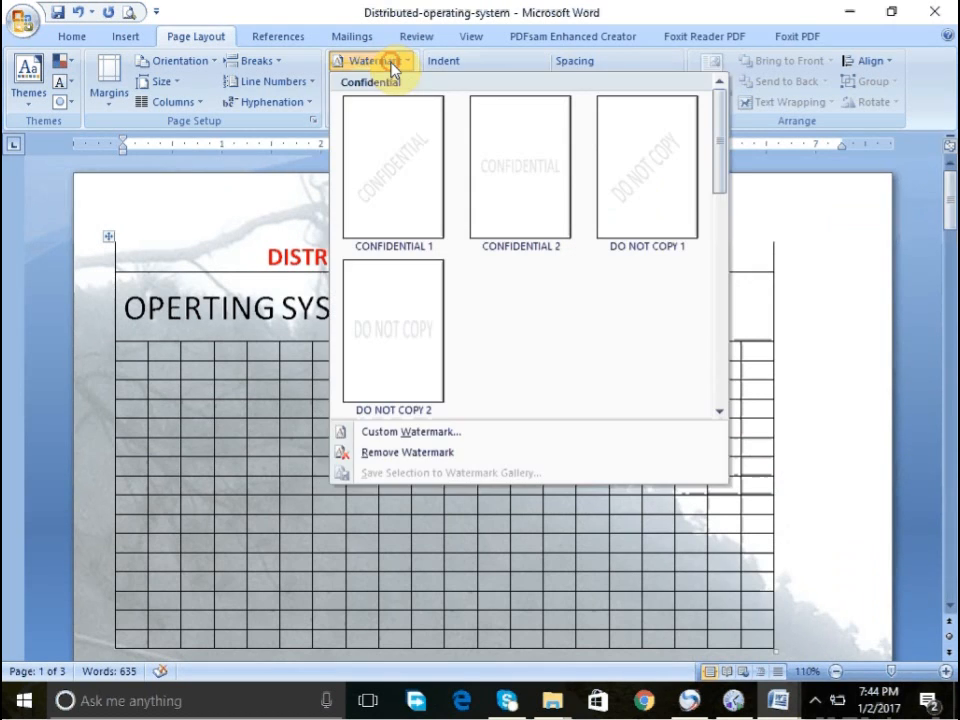
pyautogui.click(405, 436)
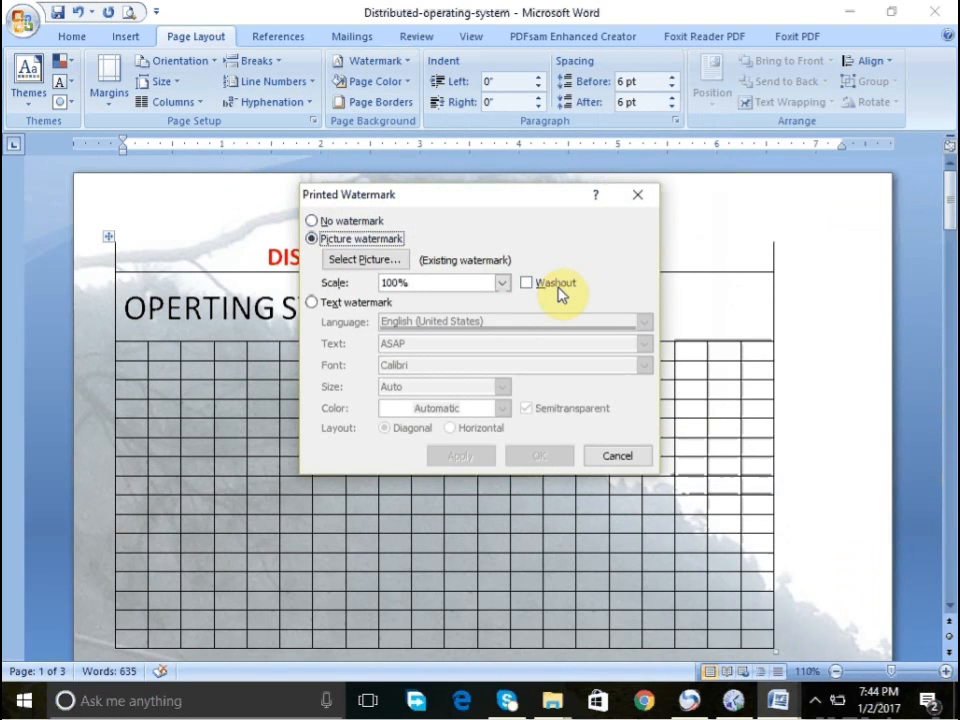
pyautogui.click(556, 284)
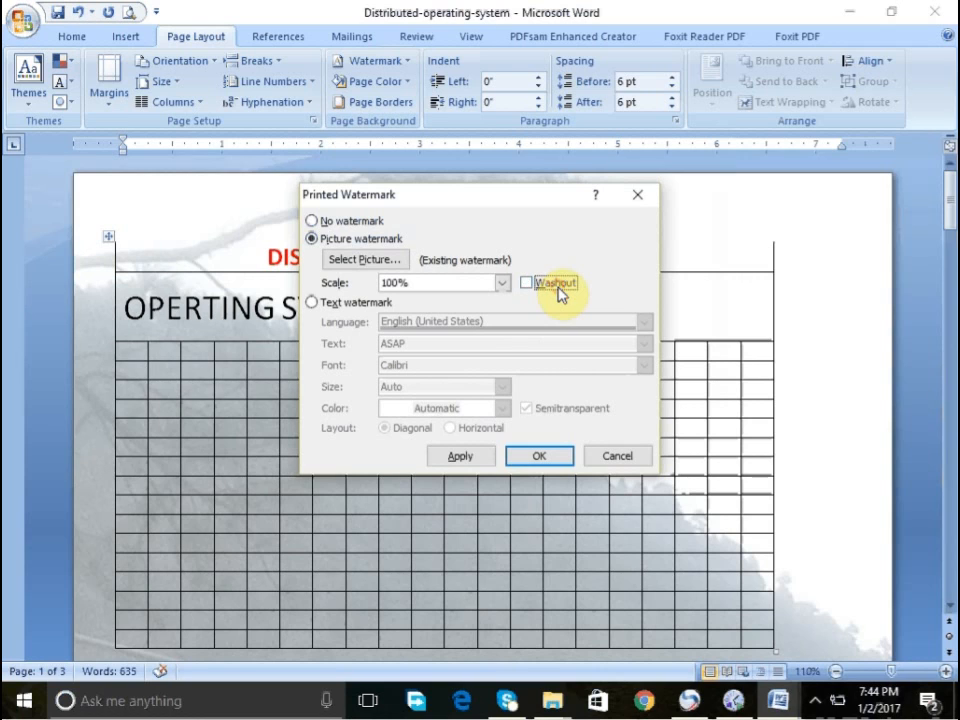
pyautogui.click(503, 283)
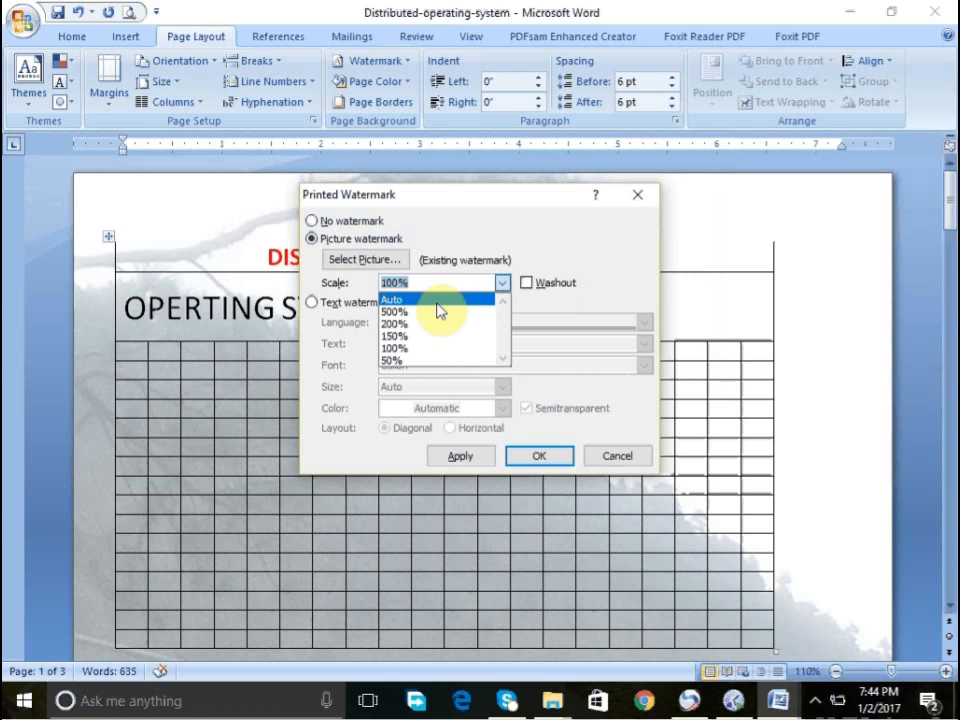
pyautogui.click(413, 361)
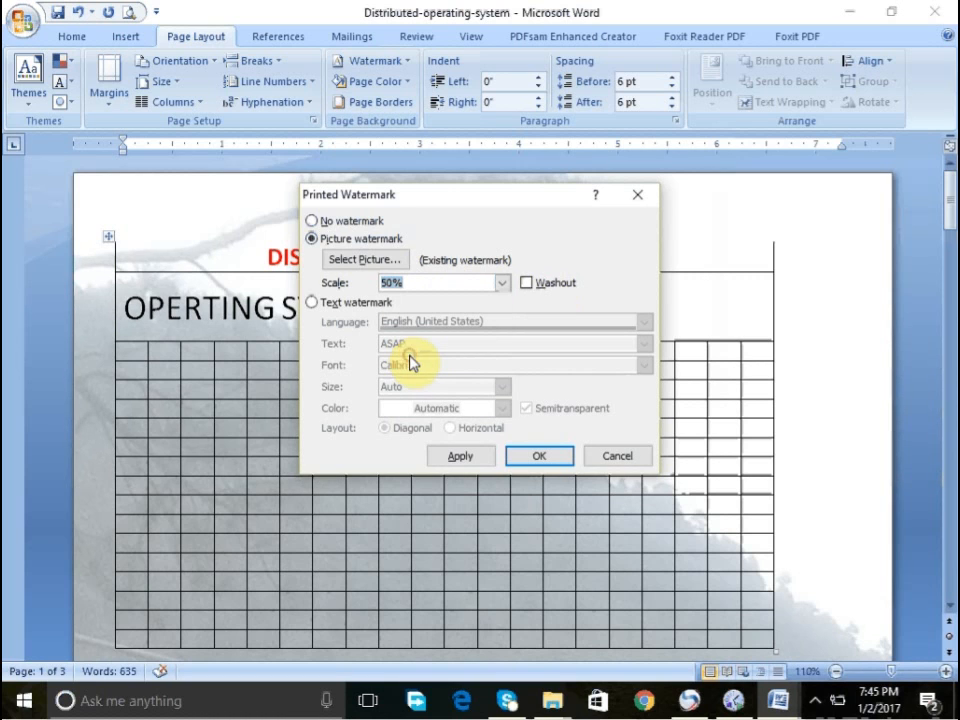
pyautogui.click(493, 457)
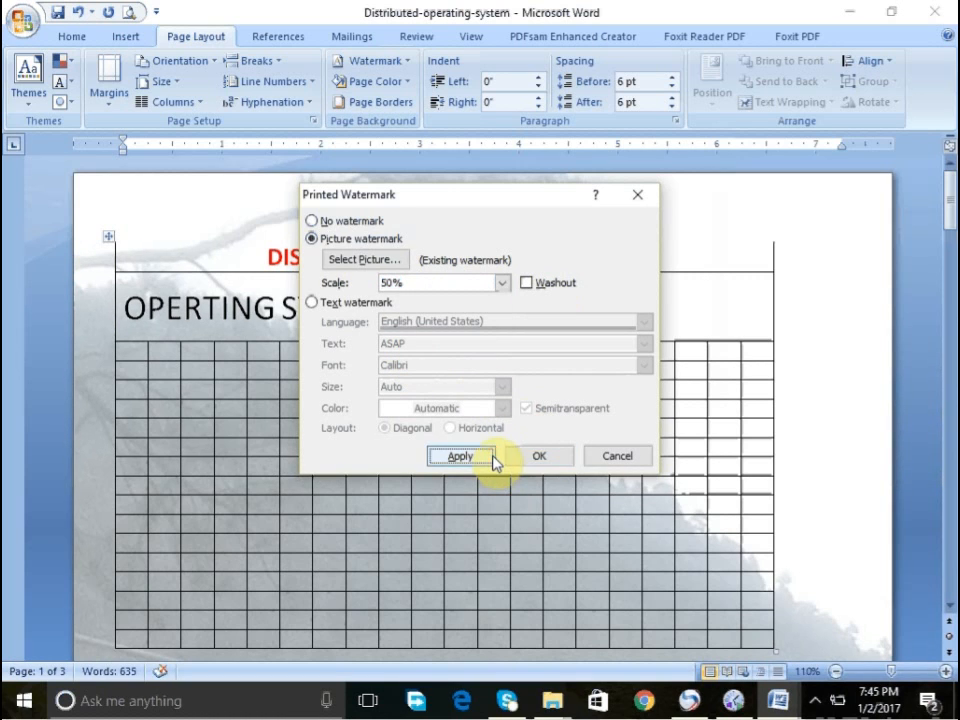
pyautogui.click(541, 457)
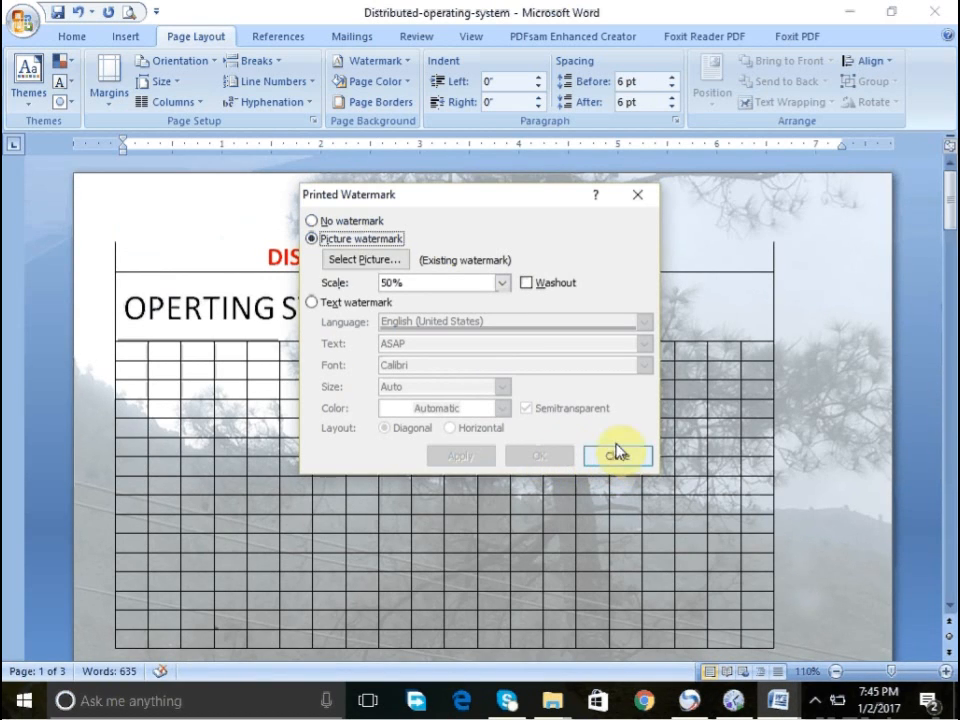
pyautogui.click(333, 306)
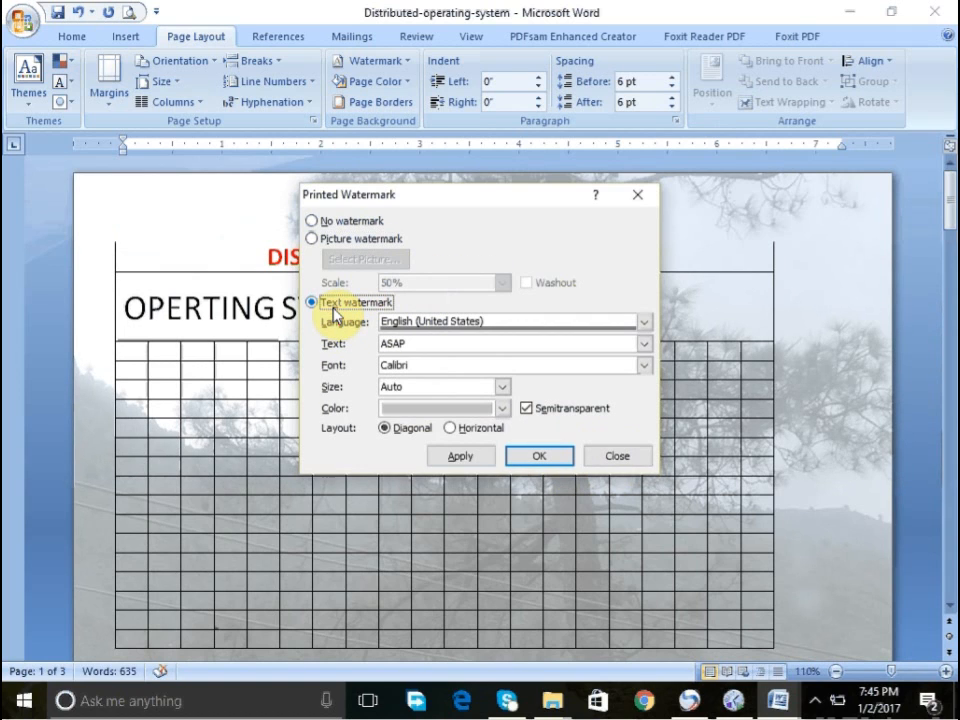
pyautogui.click(614, 456)
# - Remove the picture watermark from the document
pyautogui.click(390, 62)
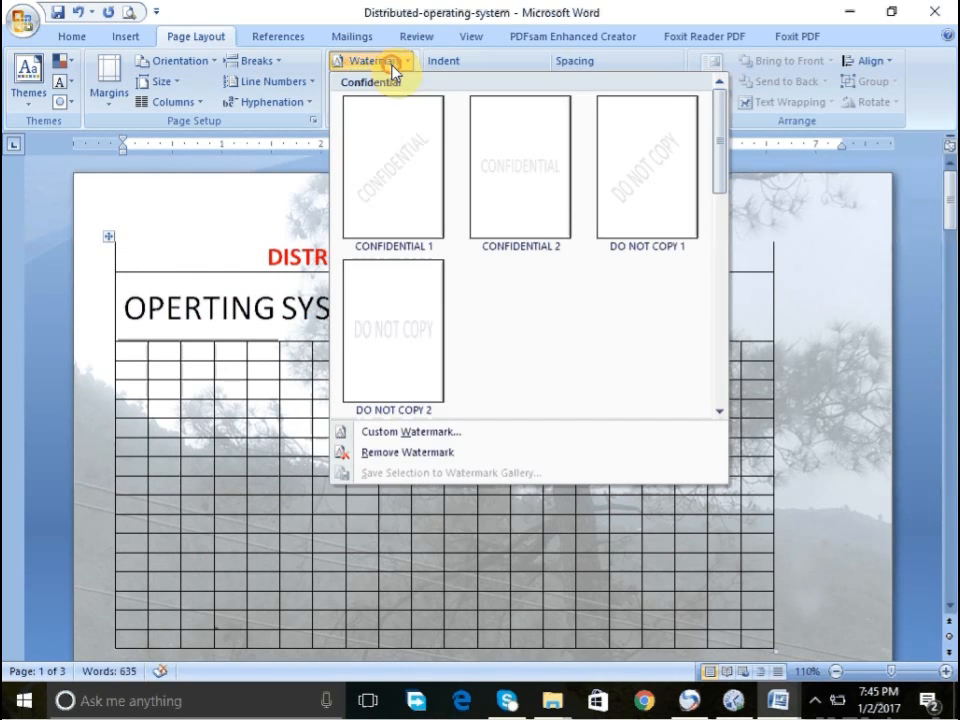
pyautogui.click(428, 451)
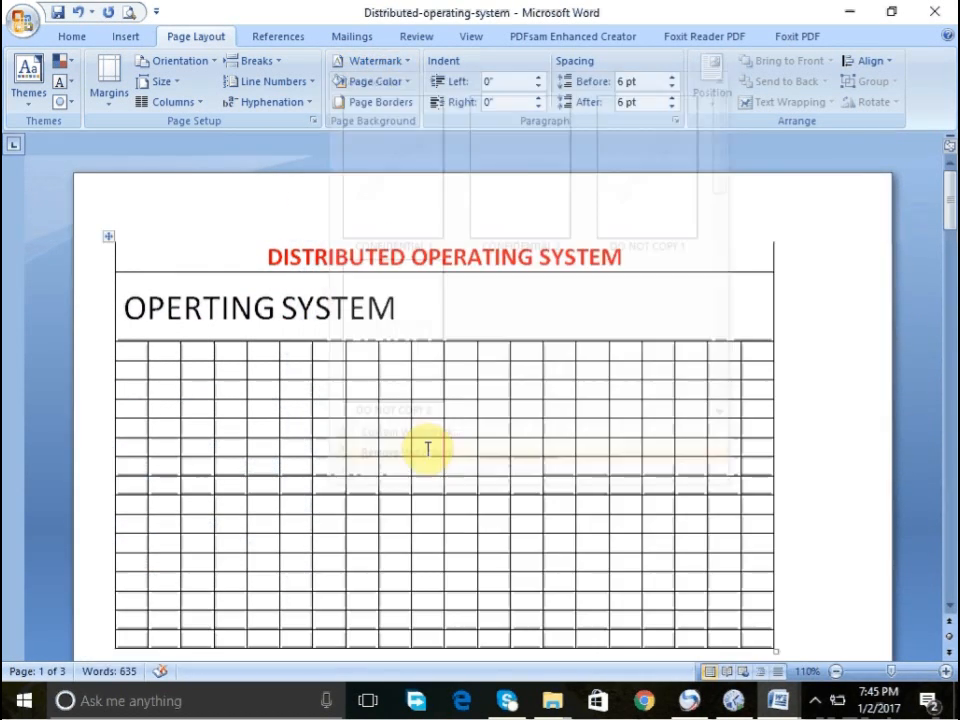
# - Create a custom text watermark with the text SMIT
pyautogui.click(368, 61)
pyautogui.click(380, 434)
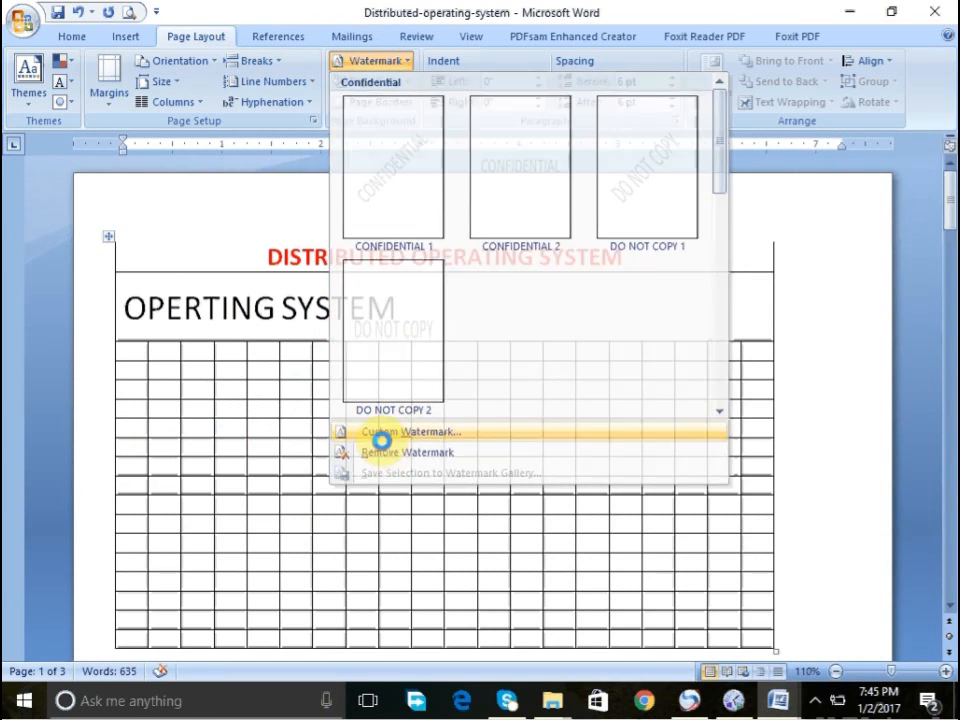
pyautogui.click(316, 302)
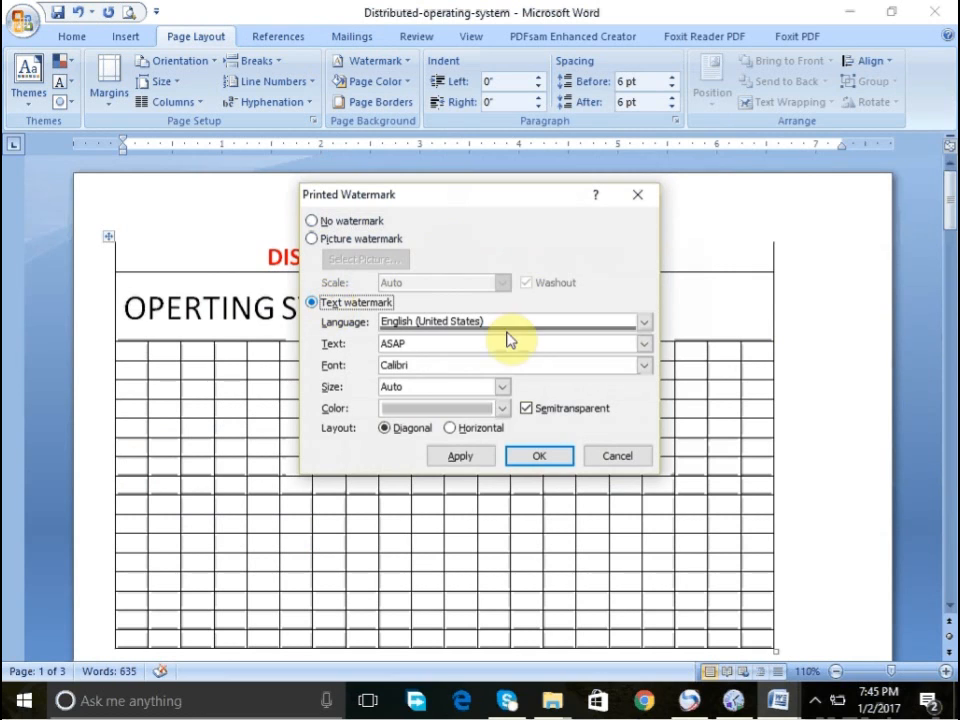
pyautogui.click(562, 343)
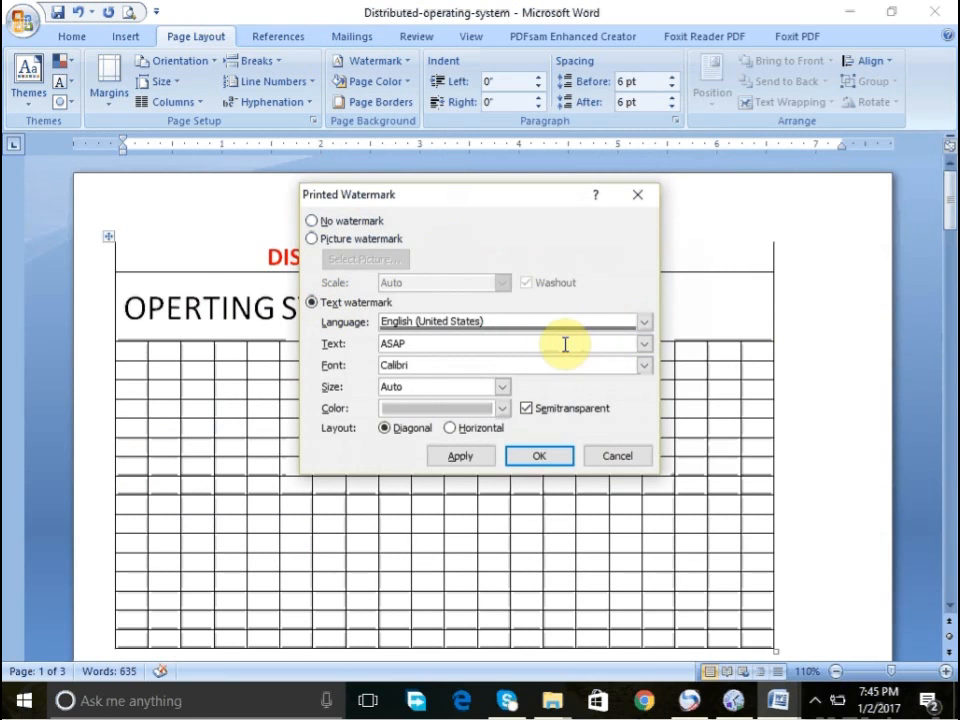
pyautogui.press('BackSpace')
pyautogui.press('BackSpace')
pyautogui.press('BackSpace')
pyautogui.press('BackSpace')
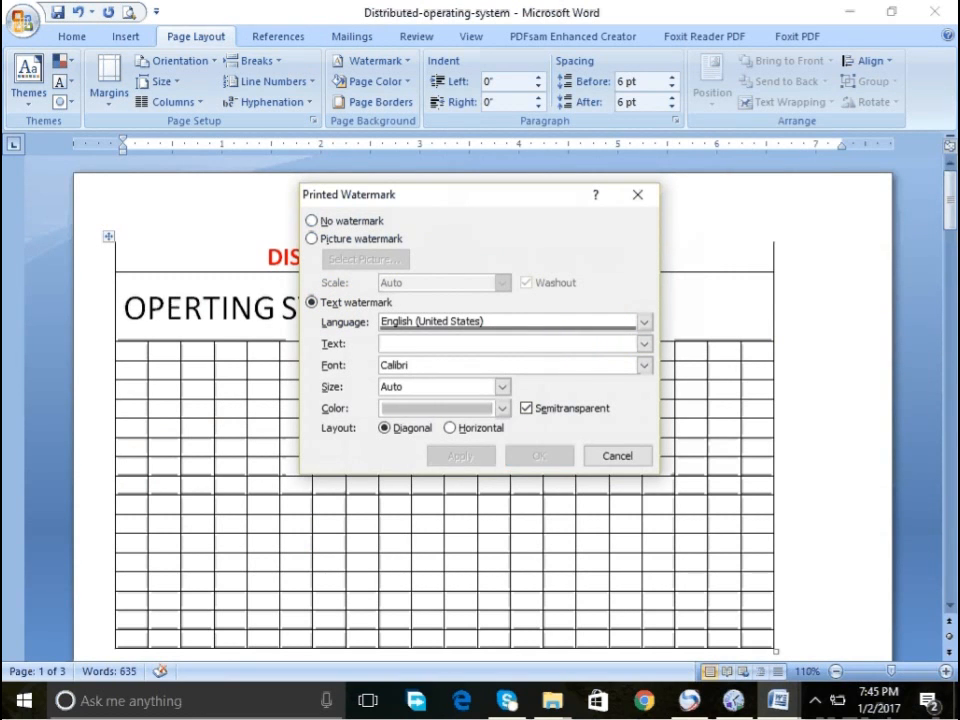
pyautogui.write('smit')
pyautogui.press('BackSpace')
pyautogui.press('BackSpace')
pyautogui.press('BackSpace')
pyautogui.press('BackSpace')
pyautogui.write('SMIT')
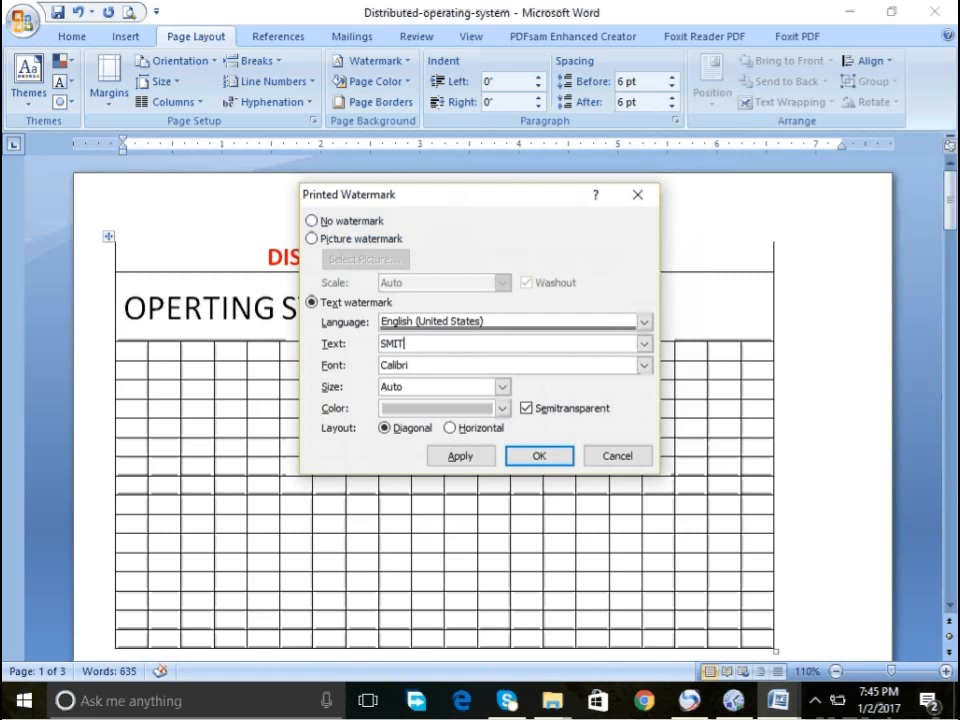
# - Set the text watermark's font to Calibri, size 40 and colour red, and apply it
pyautogui.click(598, 366)
pyautogui.click(641, 370)
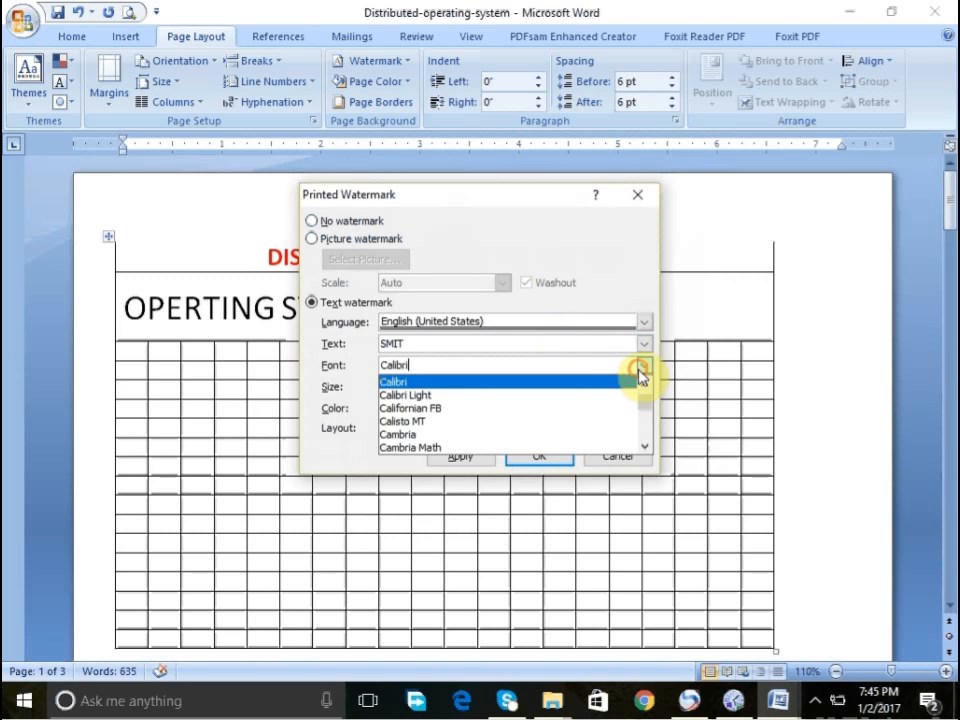
pyautogui.click(561, 381)
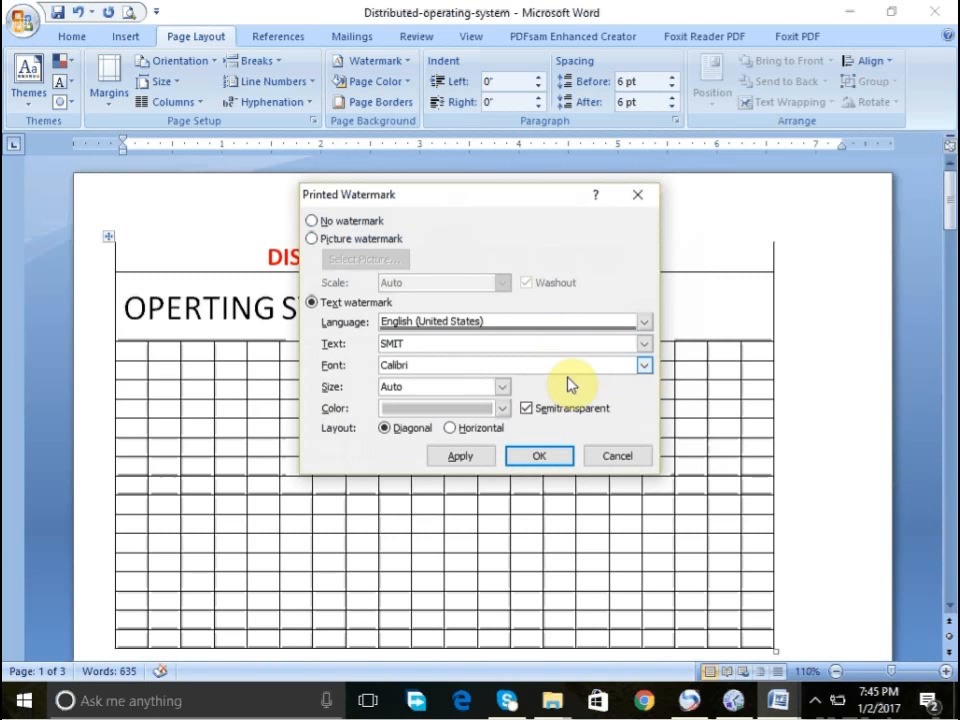
pyautogui.click(500, 388)
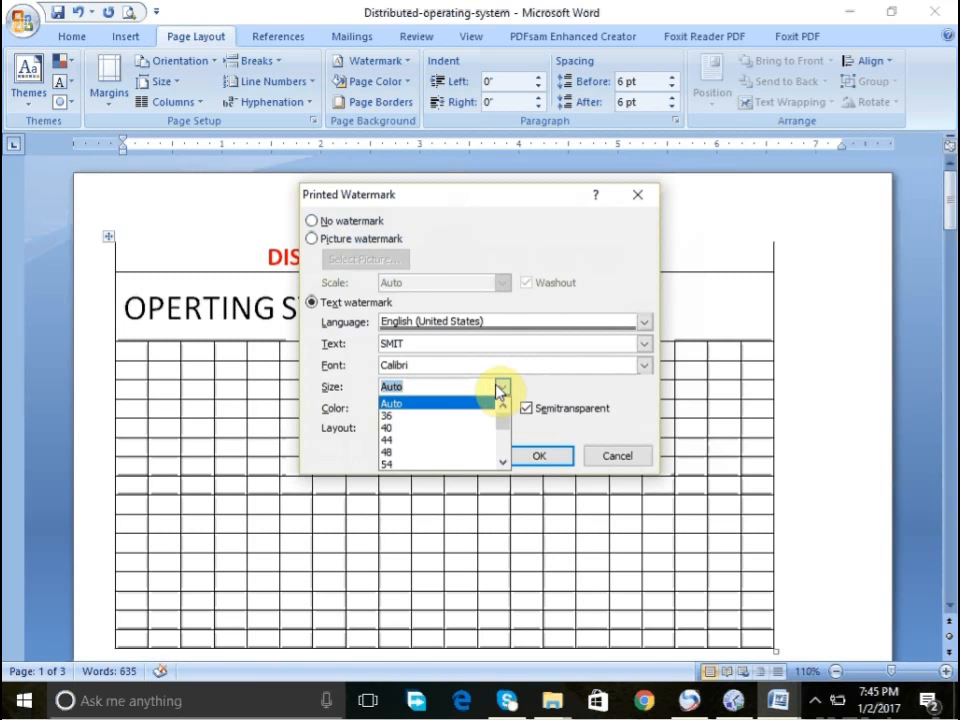
pyautogui.click(441, 428)
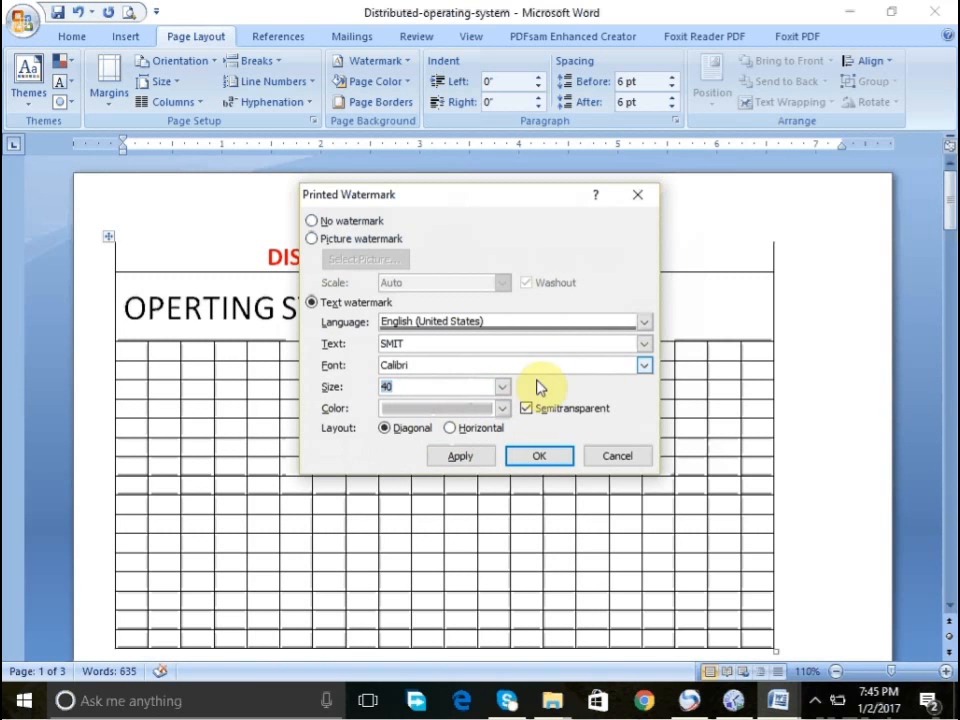
pyautogui.click(502, 408)
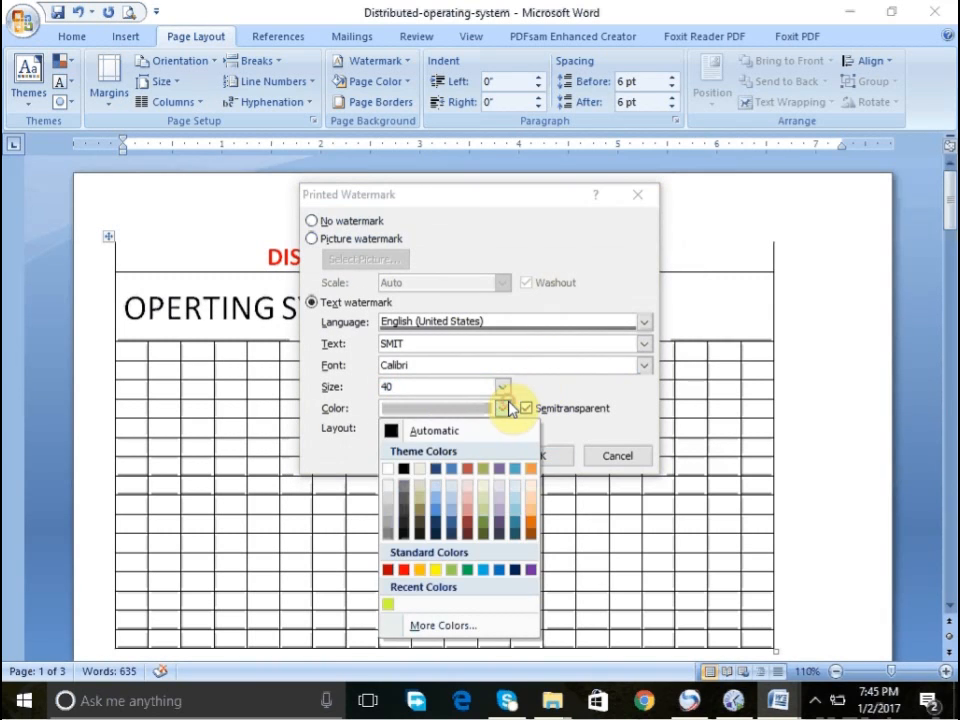
pyautogui.click(403, 570)
pyautogui.click(460, 455)
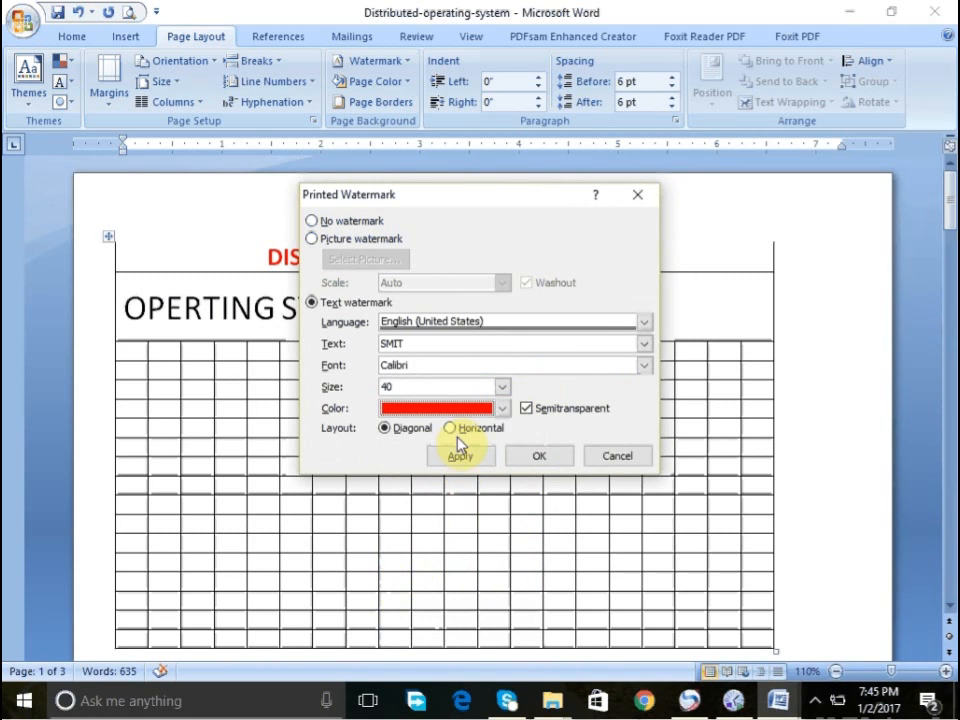
# - Turn off semitransparency for the text watermark, apply it and close the dialog
pyautogui.click(544, 410)
pyautogui.click(466, 459)
pyautogui.click(466, 459)
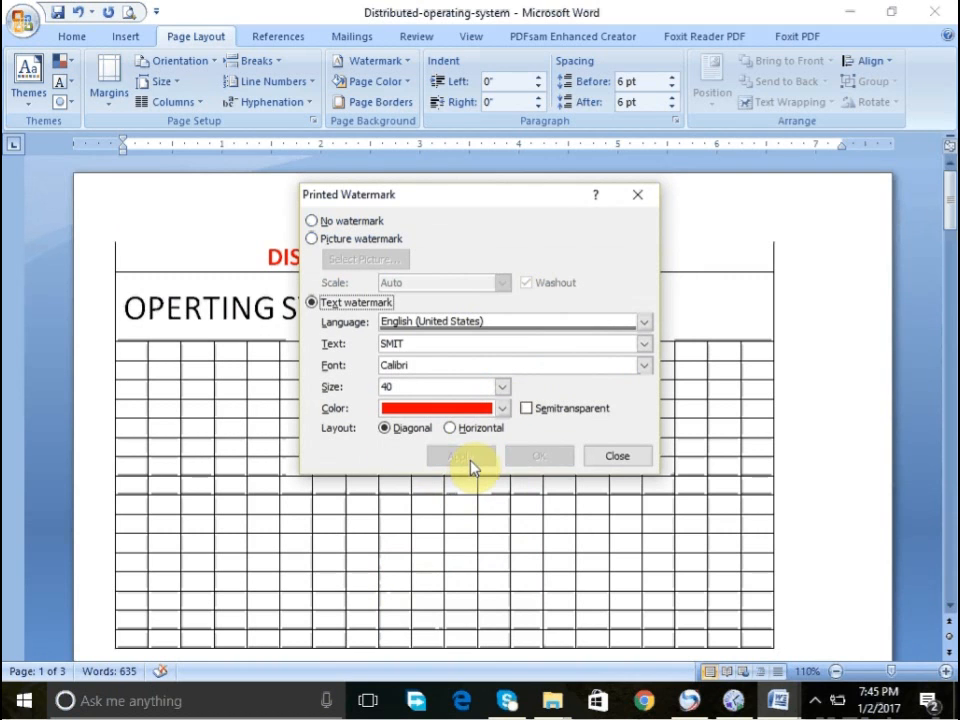
pyautogui.click(603, 457)
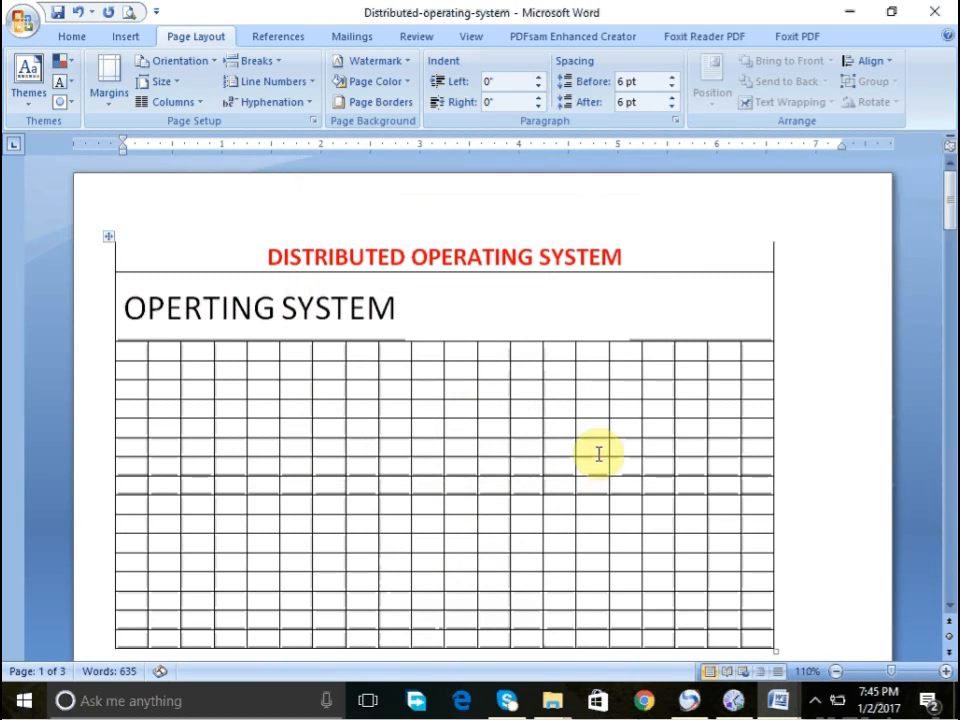
# - Delete the large landscape picture below the OOPE text
pyautogui.scroll(-10, 947, 516)
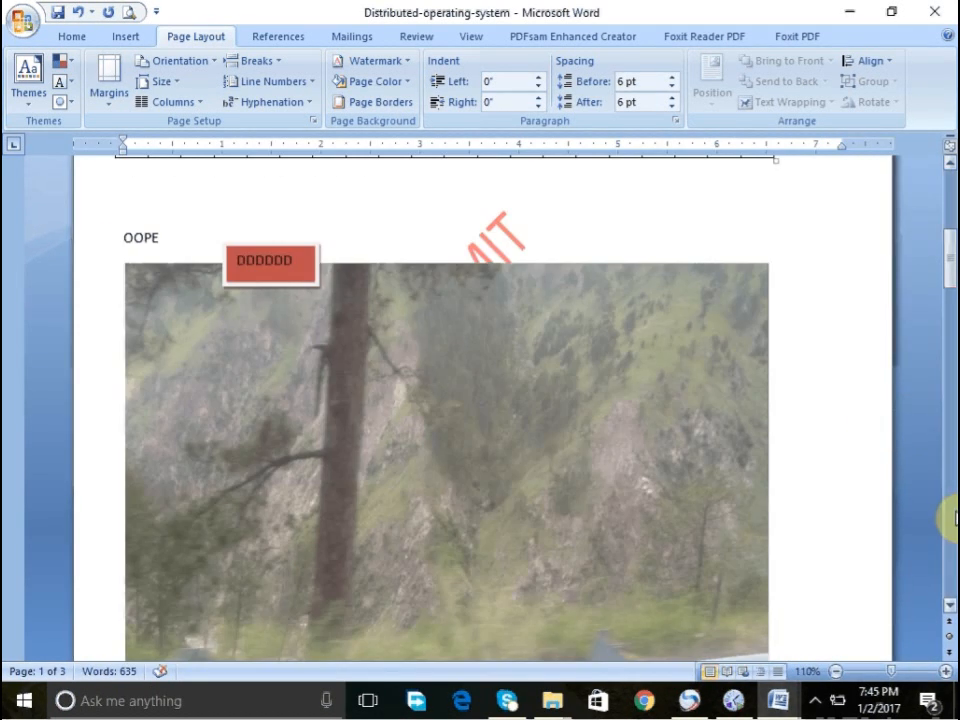
pyautogui.click(495, 238)
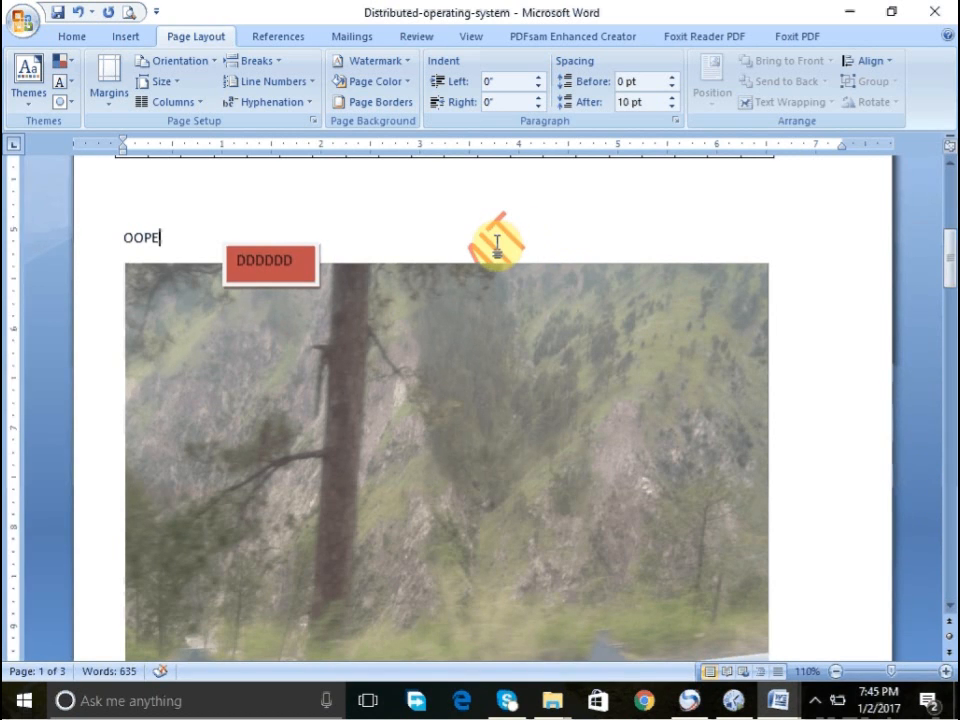
pyautogui.click(411, 305)
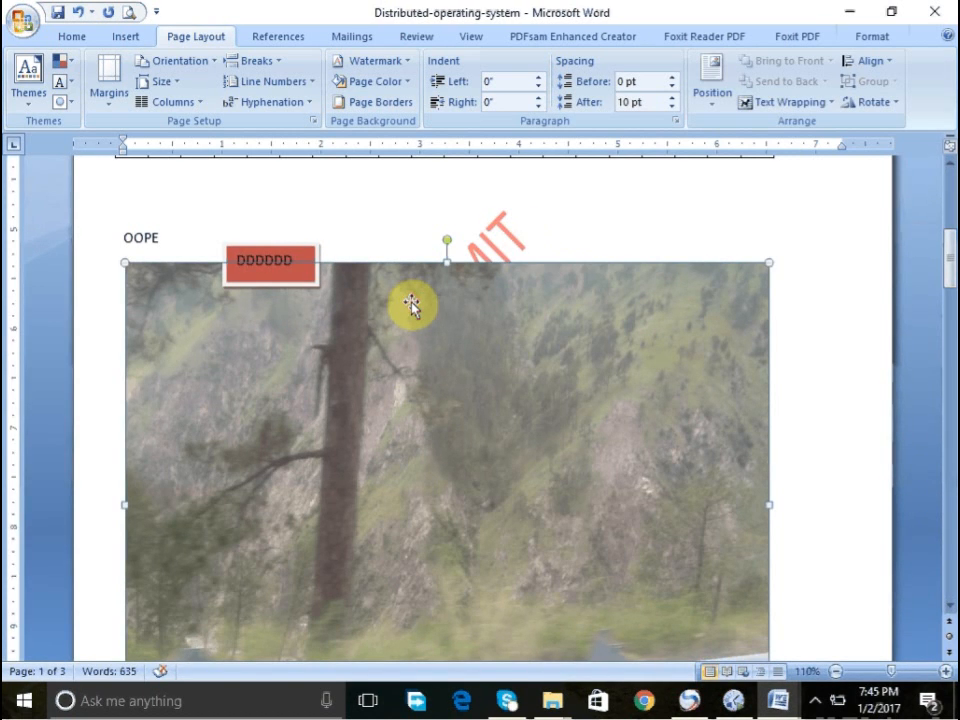
pyautogui.press('Delete')
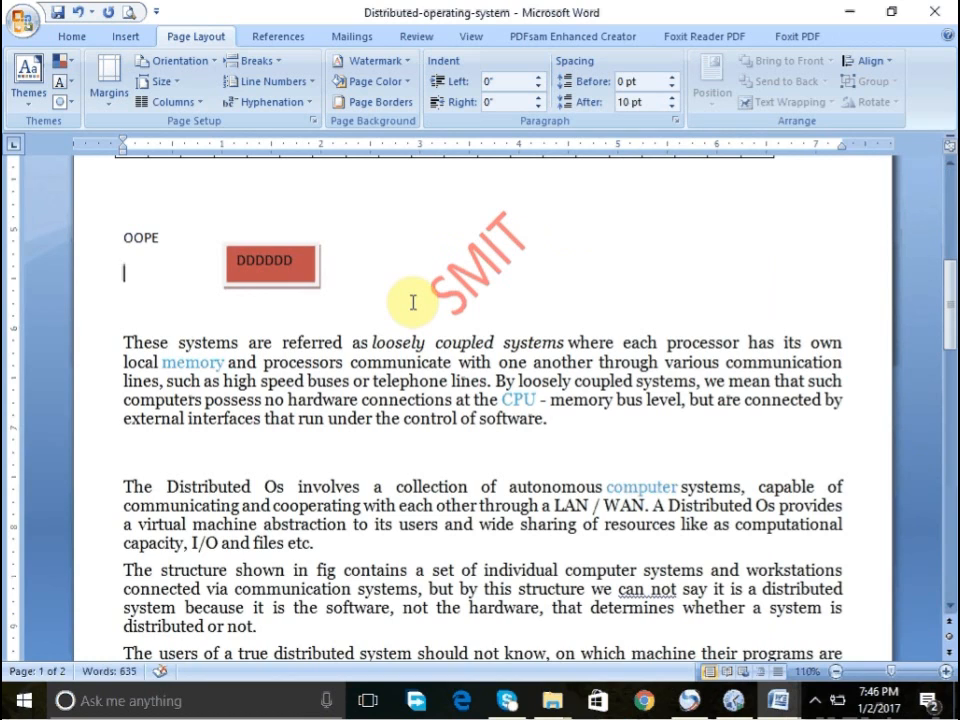
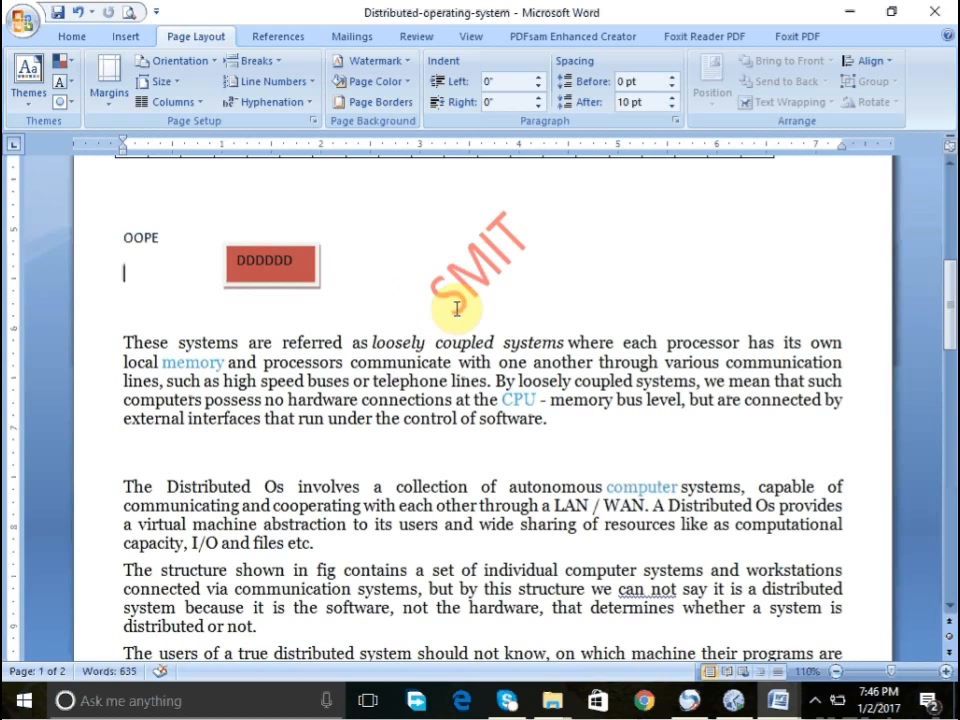
# - Switch to the BiologyXIOMidtermpaper6 document and return to the top of it
pyautogui.click(843, 14)
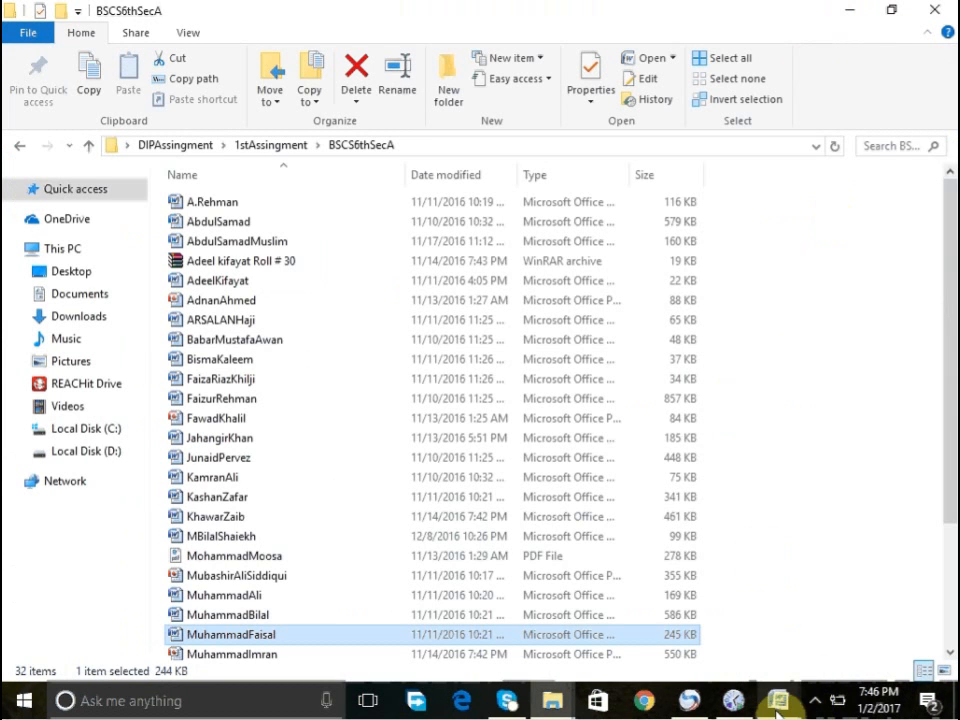
pyautogui.moveTo(777, 707)
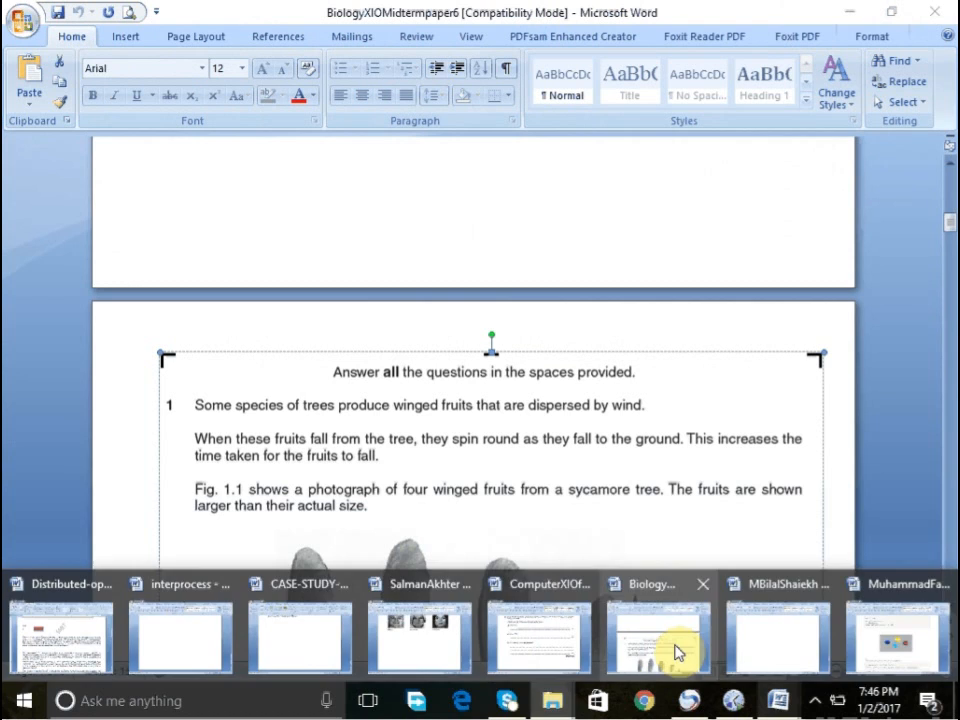
pyautogui.click(674, 652)
pyautogui.moveTo(948, 195); pyautogui.dragTo(948, 168)
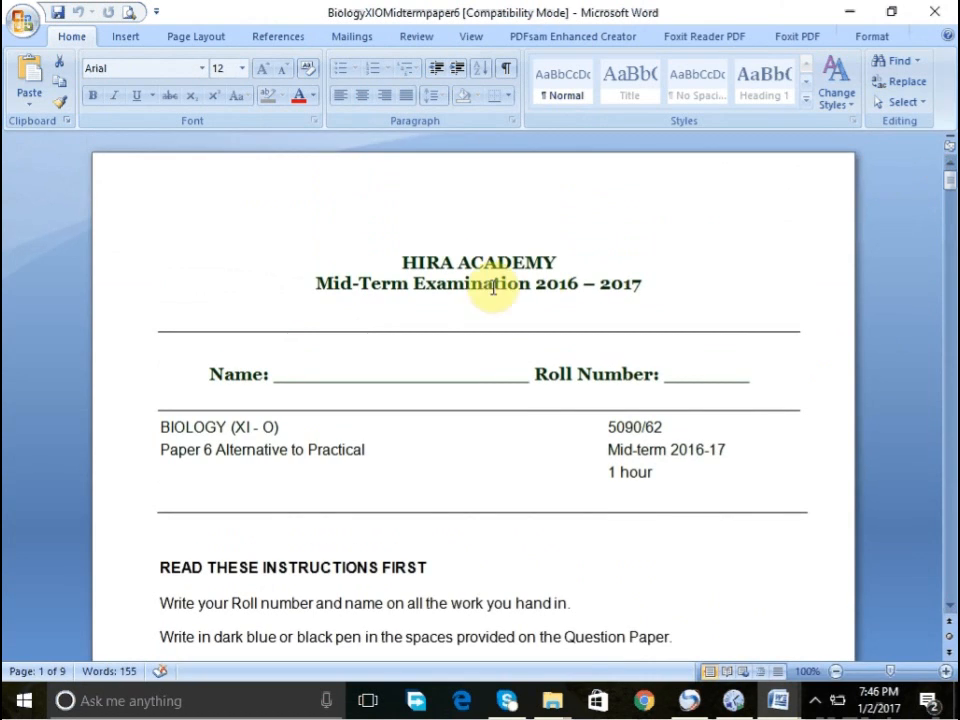
# - Look over the exam paper's heading, instructions and marks table on the first page
pyautogui.click(446, 286)
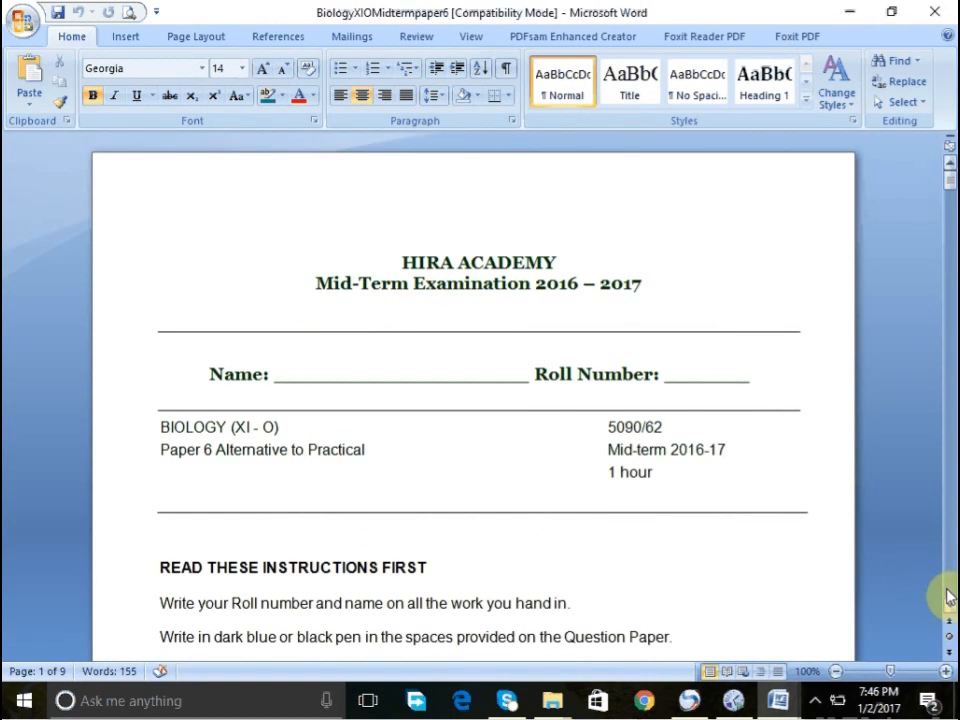
pyautogui.click(558, 289)
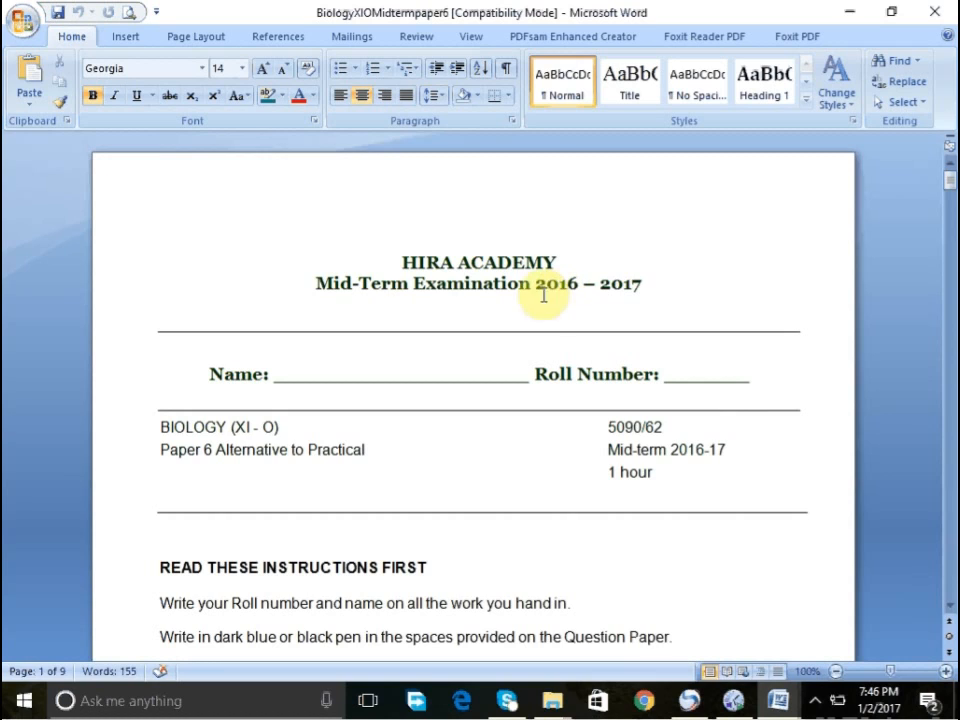
pyautogui.tripleClick(522, 273)
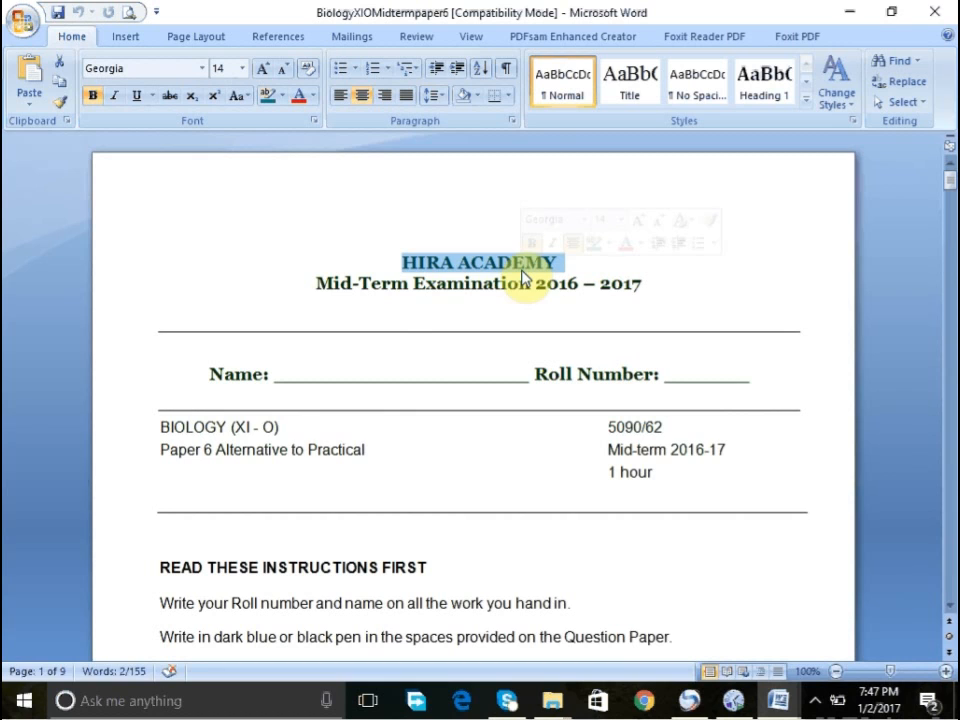
pyautogui.click(451, 328)
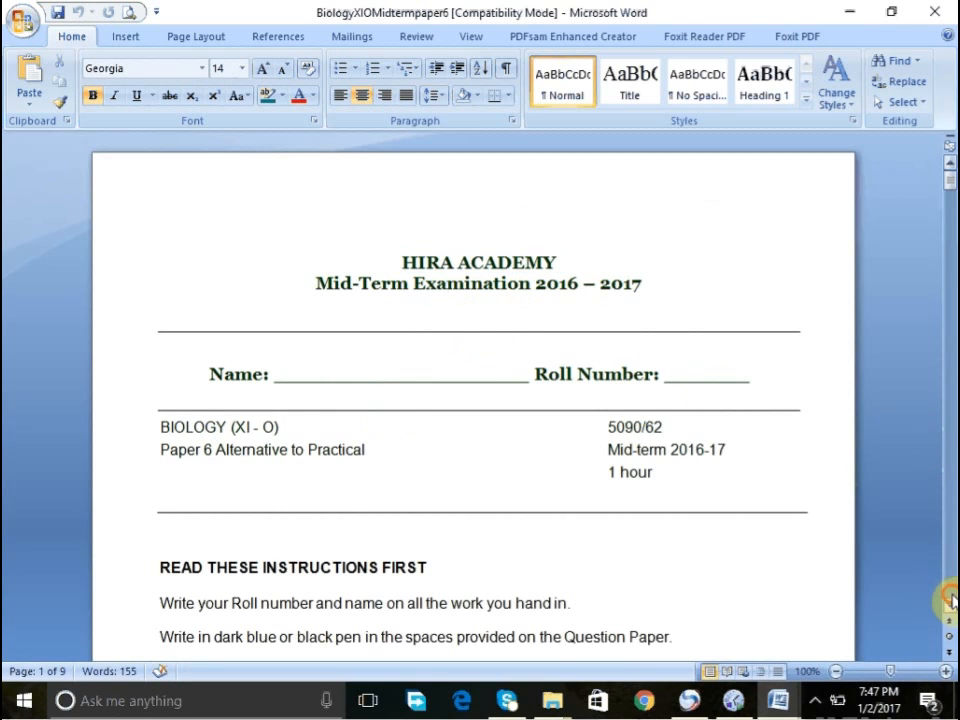
pyautogui.click(951, 601)
pyautogui.moveTo(482, 489)
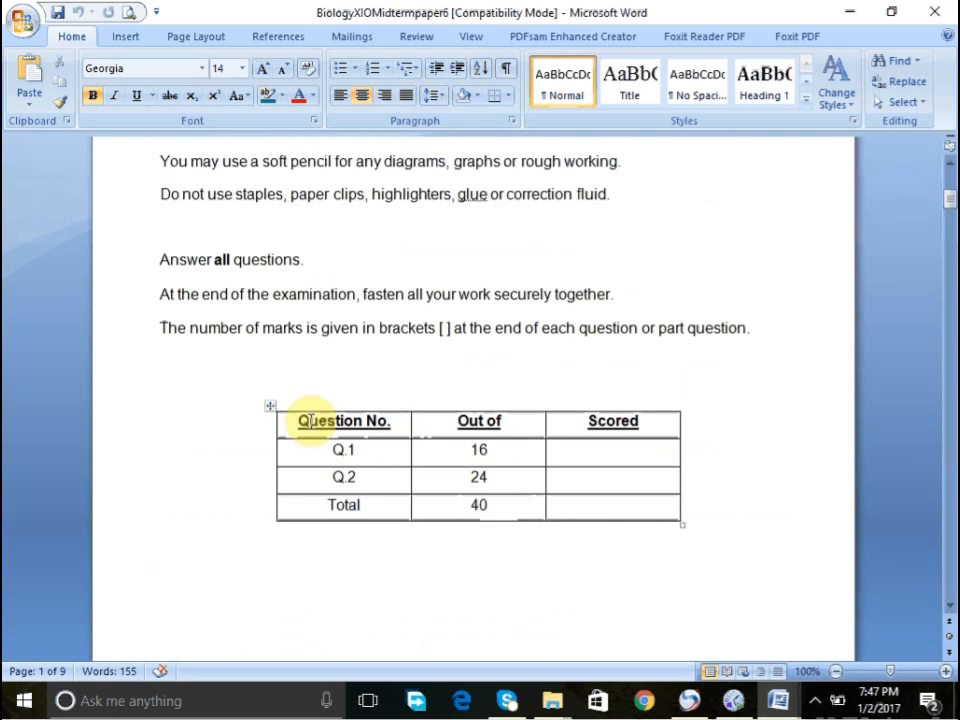
pyautogui.click(270, 402)
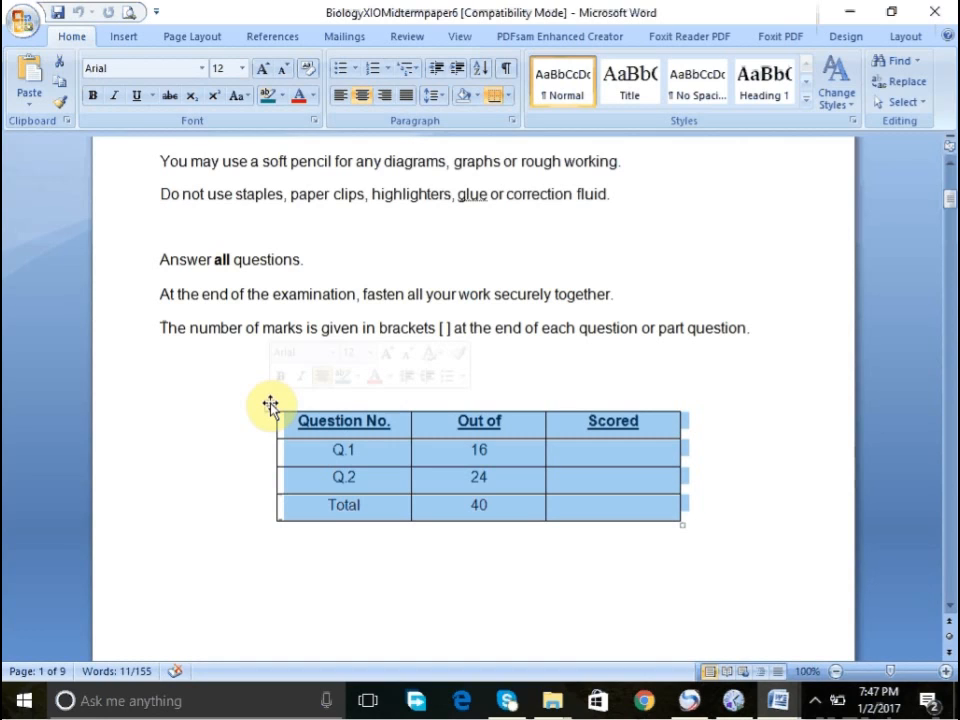
pyautogui.click(941, 574)
pyautogui.click(952, 588)
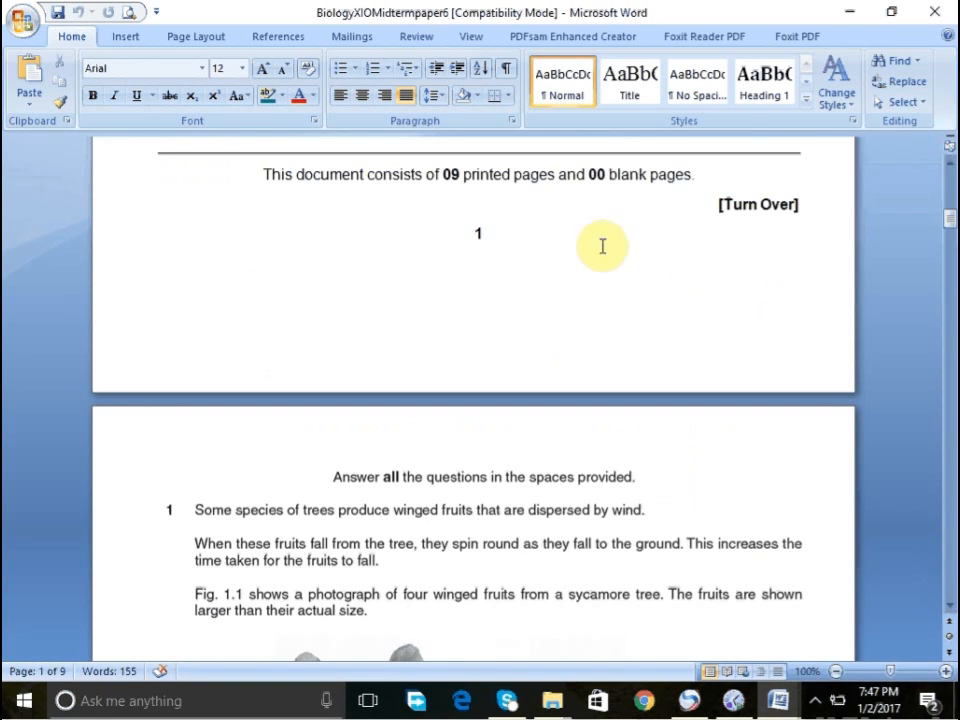
pyautogui.click(478, 239)
pyautogui.write('1')
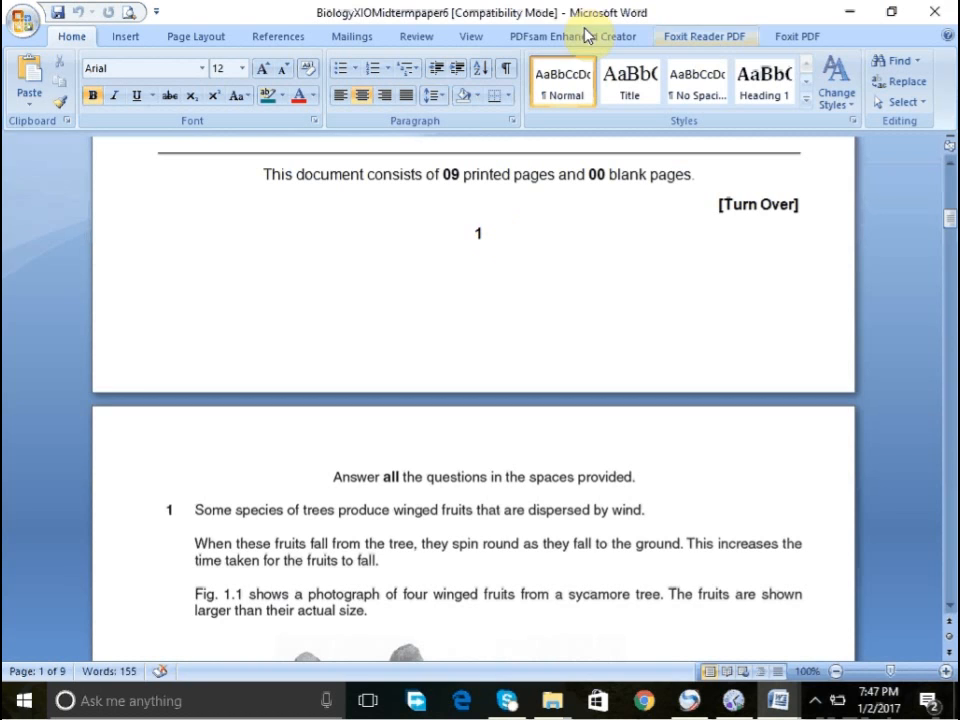
pyautogui.click(144, 40)
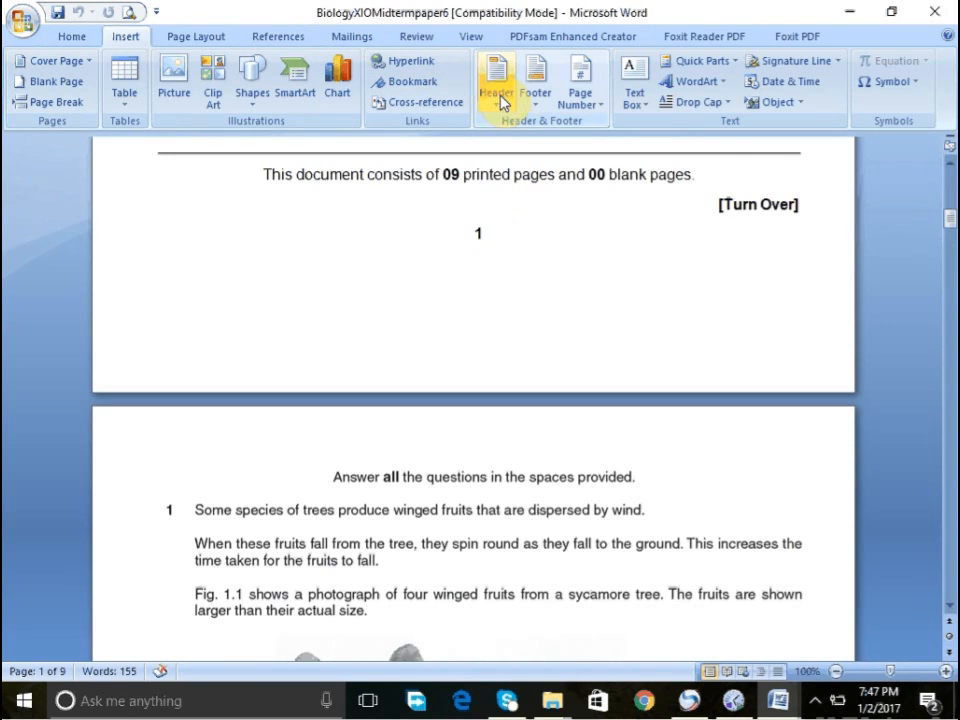
pyautogui.click(586, 102)
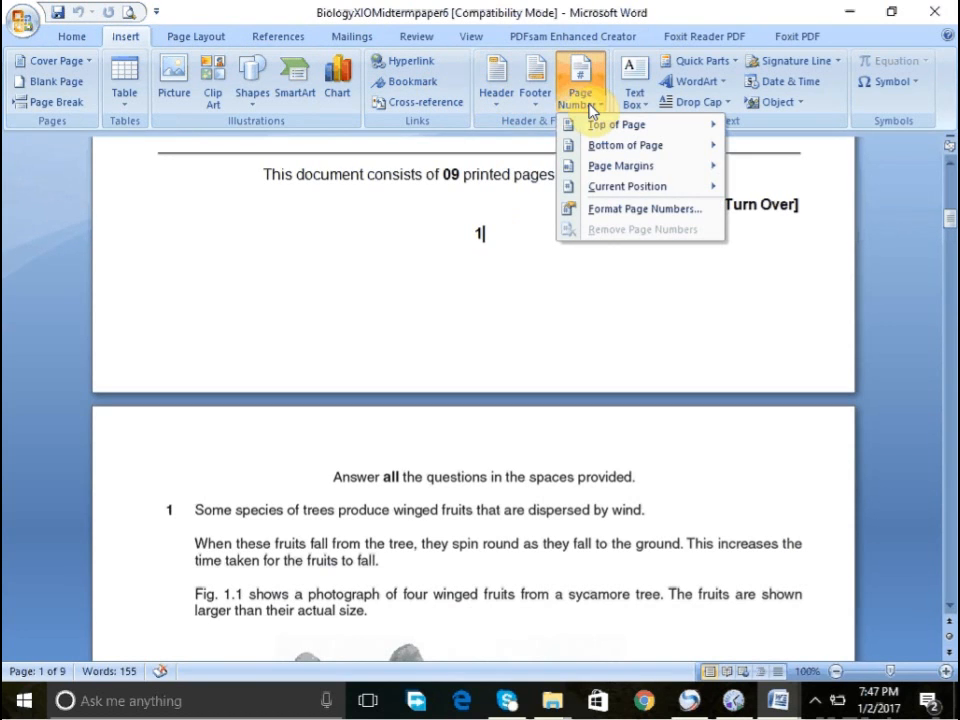
pyautogui.click(499, 100)
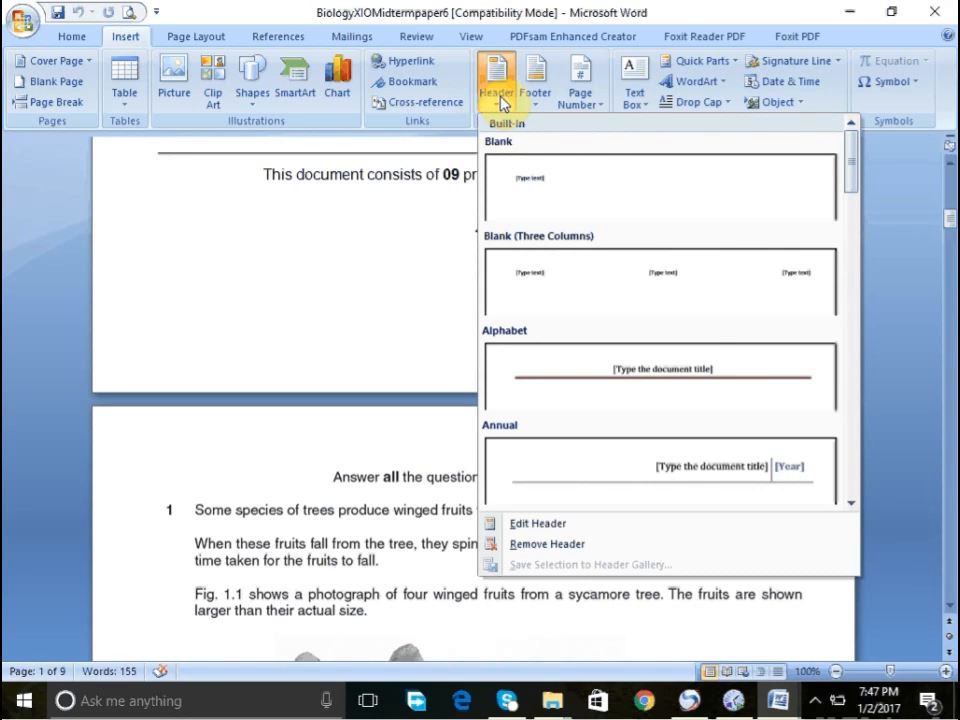
pyautogui.click(576, 100)
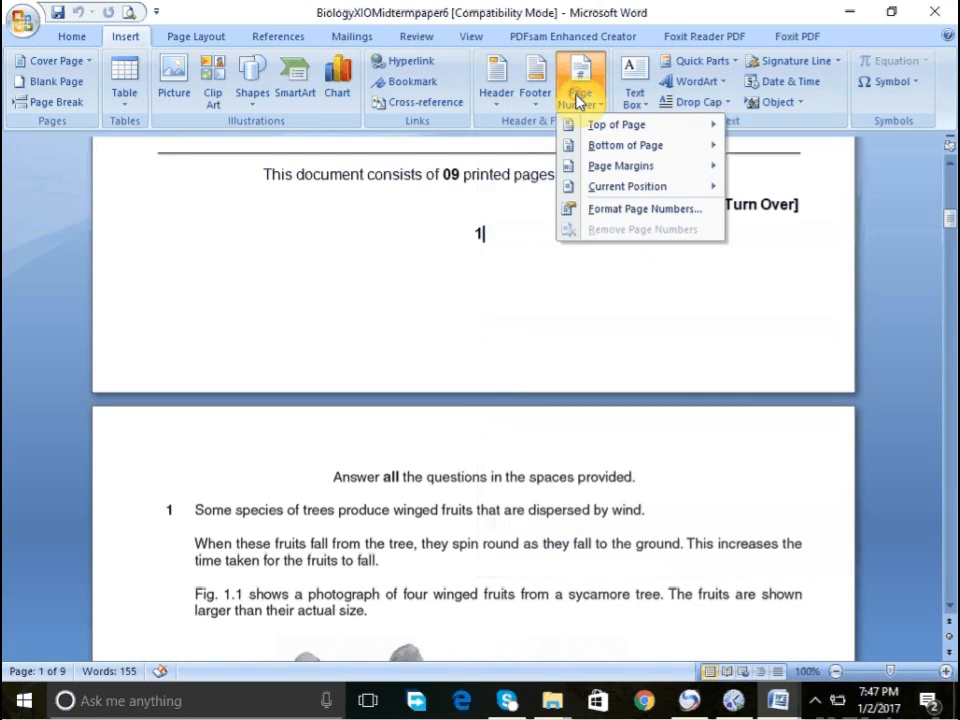
pyautogui.click(651, 122)
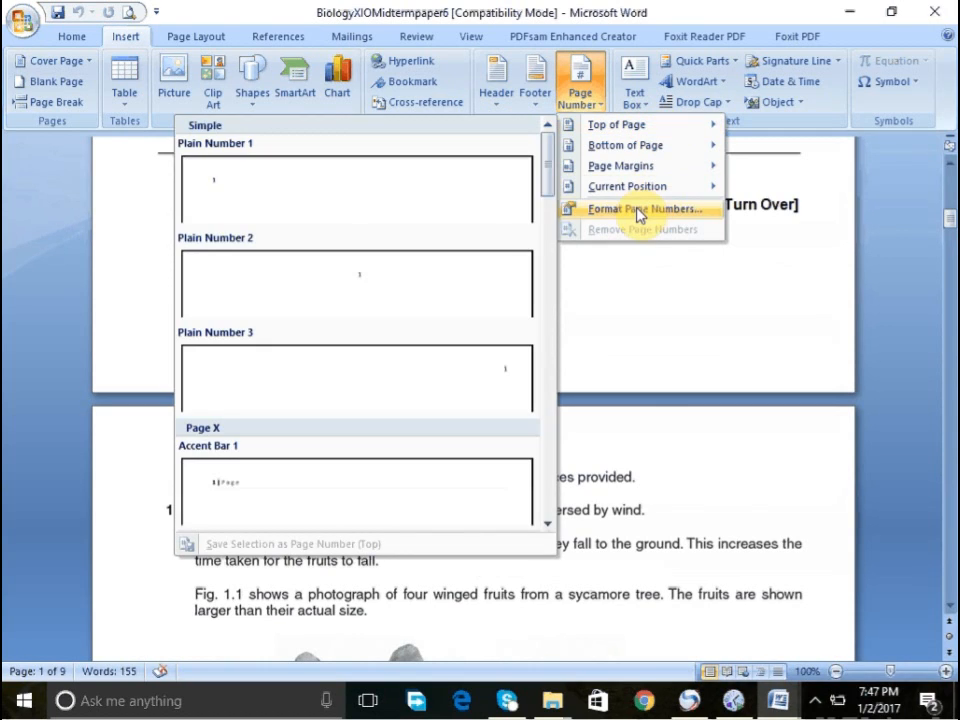
pyautogui.click(637, 210)
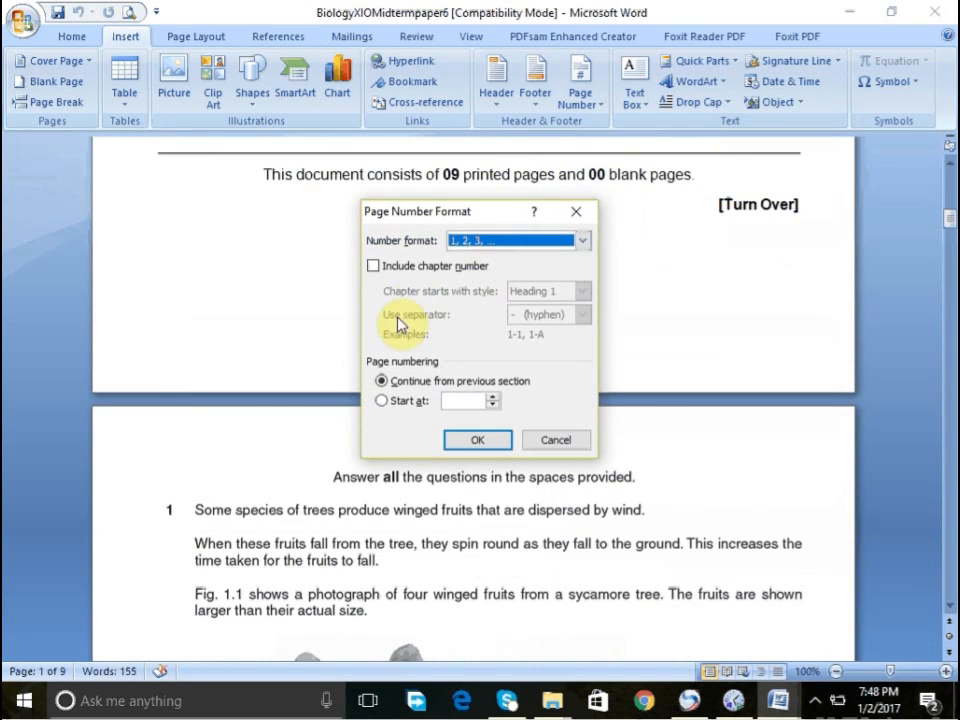
pyautogui.click(537, 440)
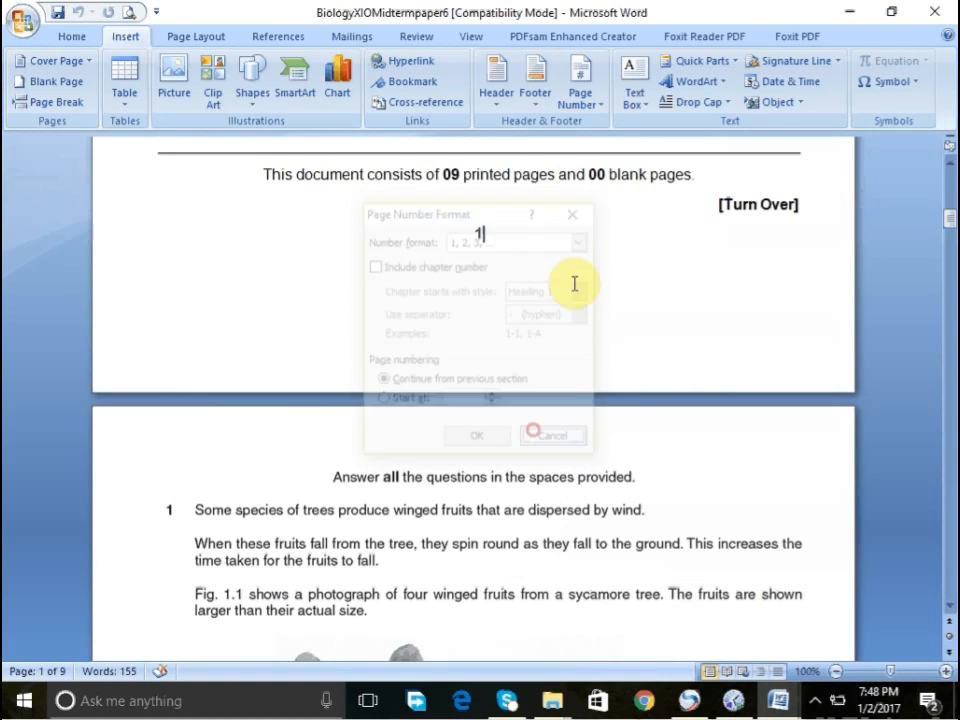
# - Set the page numbering to start at 1
pyautogui.click(593, 100)
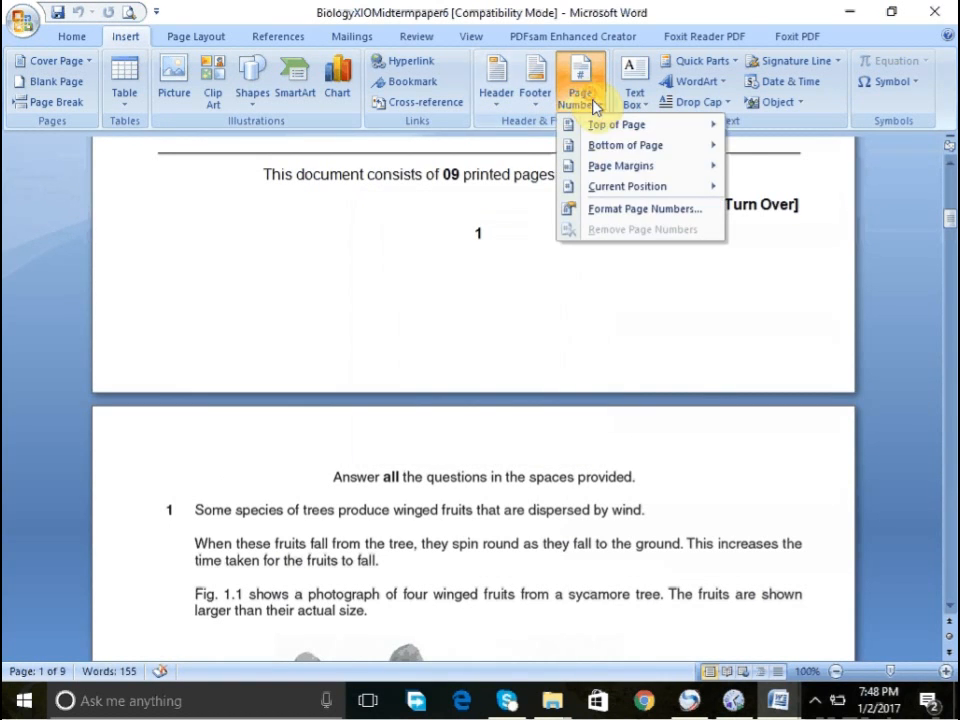
pyautogui.click(621, 210)
pyautogui.click(403, 410)
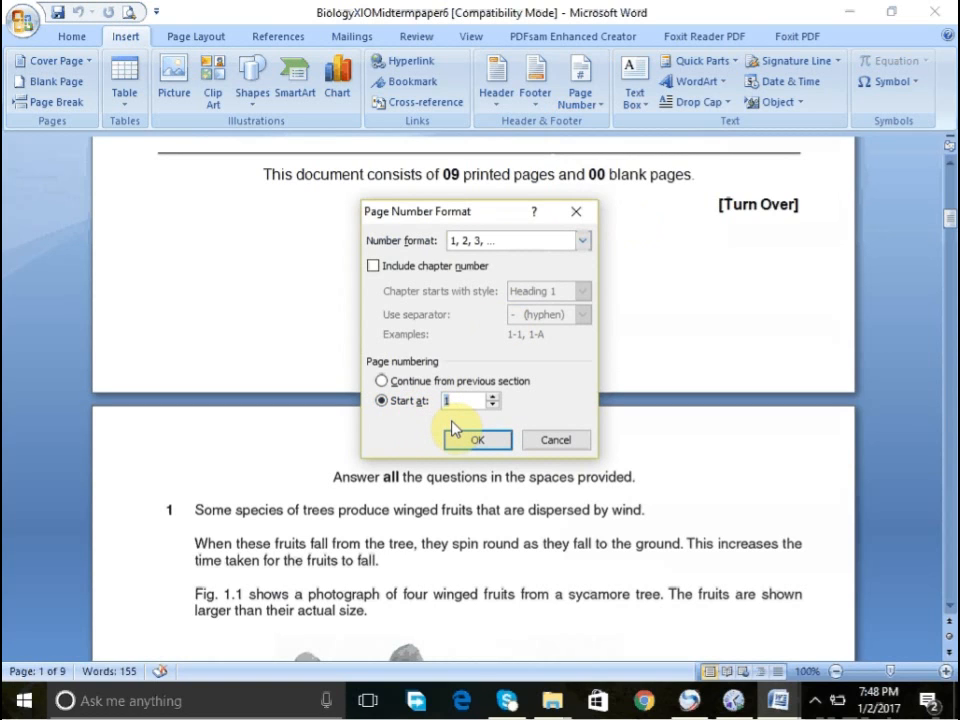
pyautogui.click(475, 440)
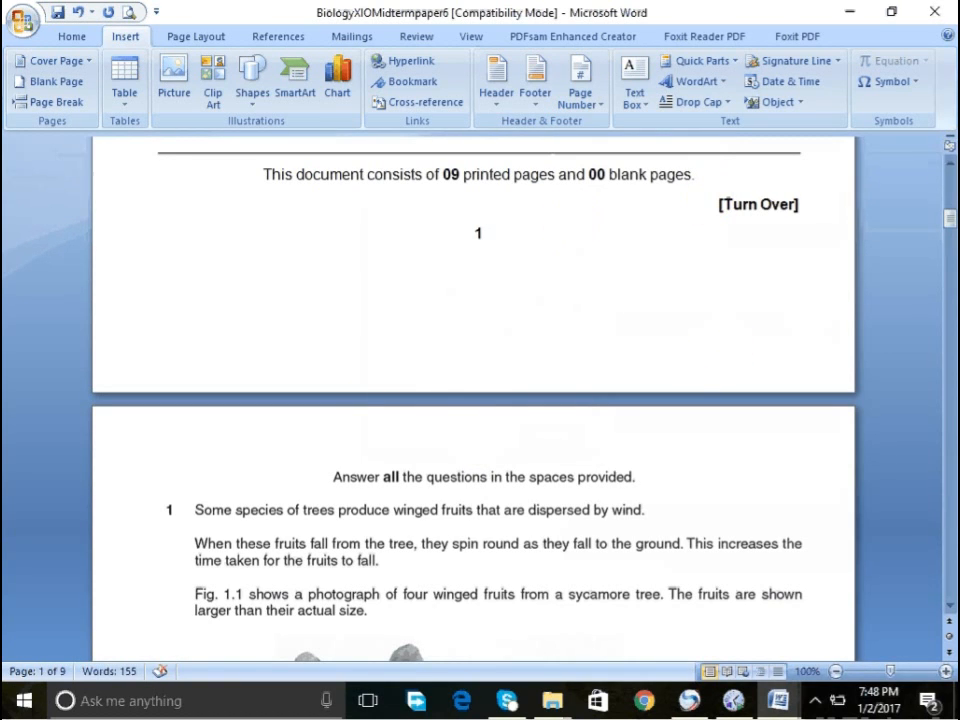
# - Delete the manually typed page number 1 below the Turn Over line
pyautogui.press('BackSpace')
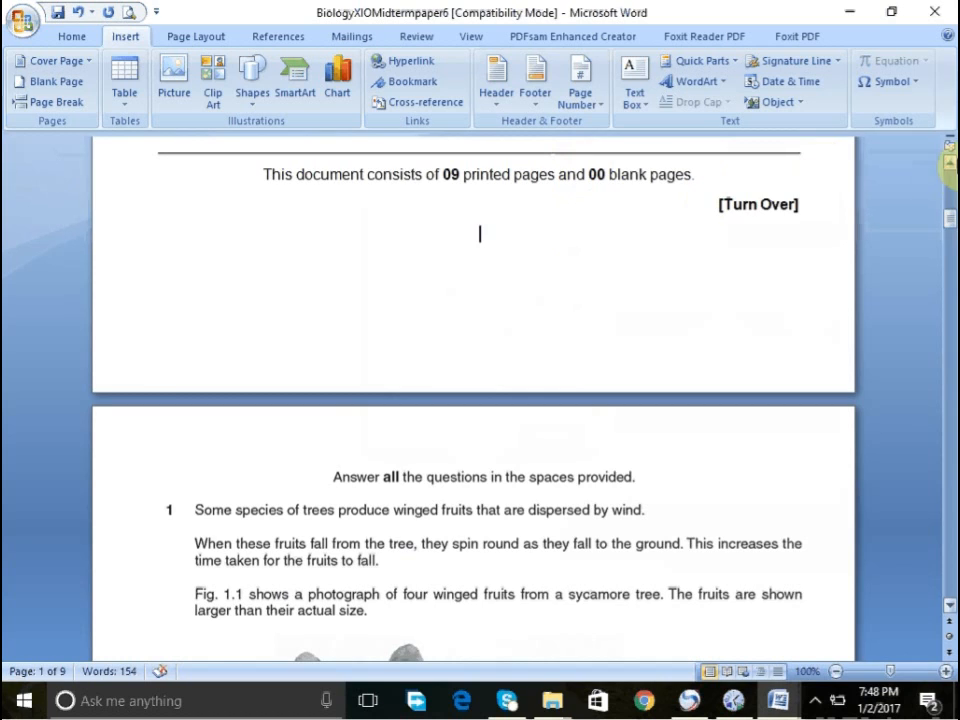
pyautogui.click(951, 186)
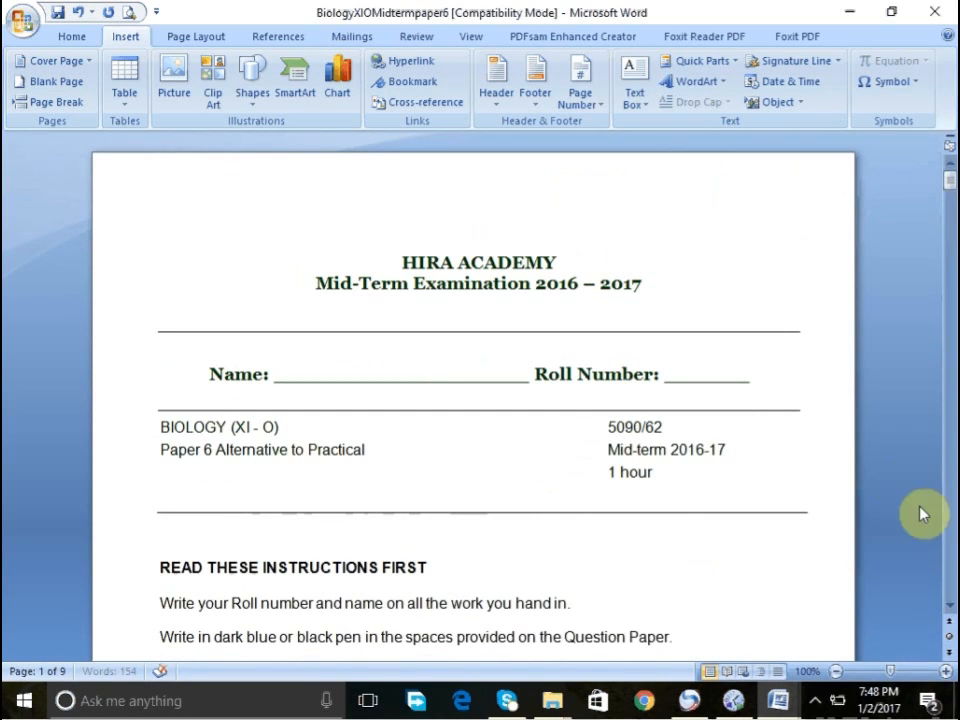
pyautogui.click(953, 582)
pyautogui.click(953, 582)
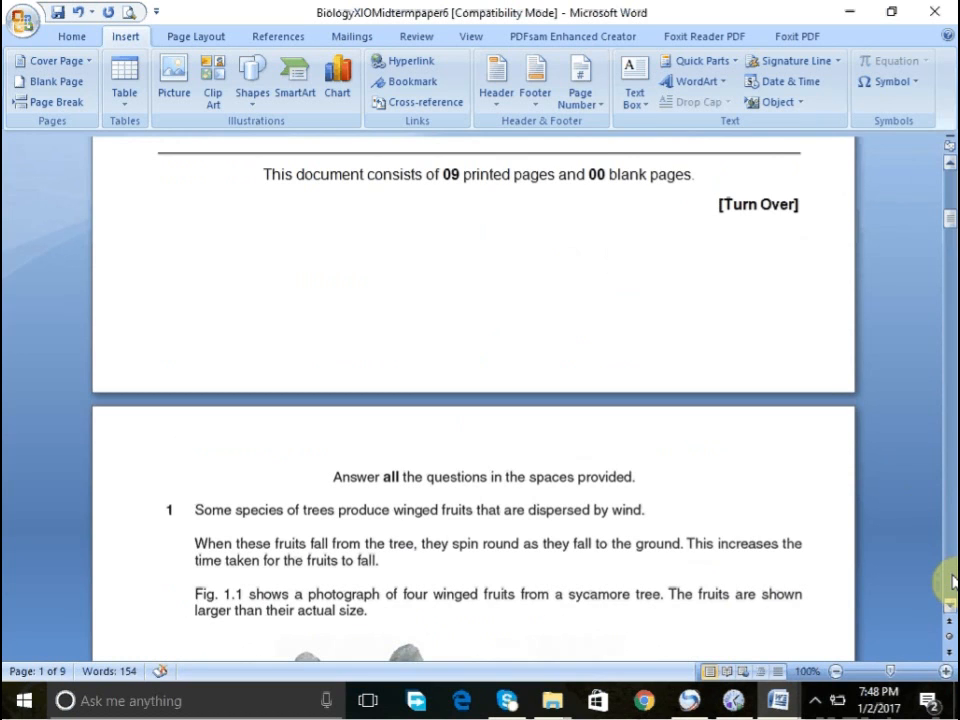
pyautogui.click(953, 582)
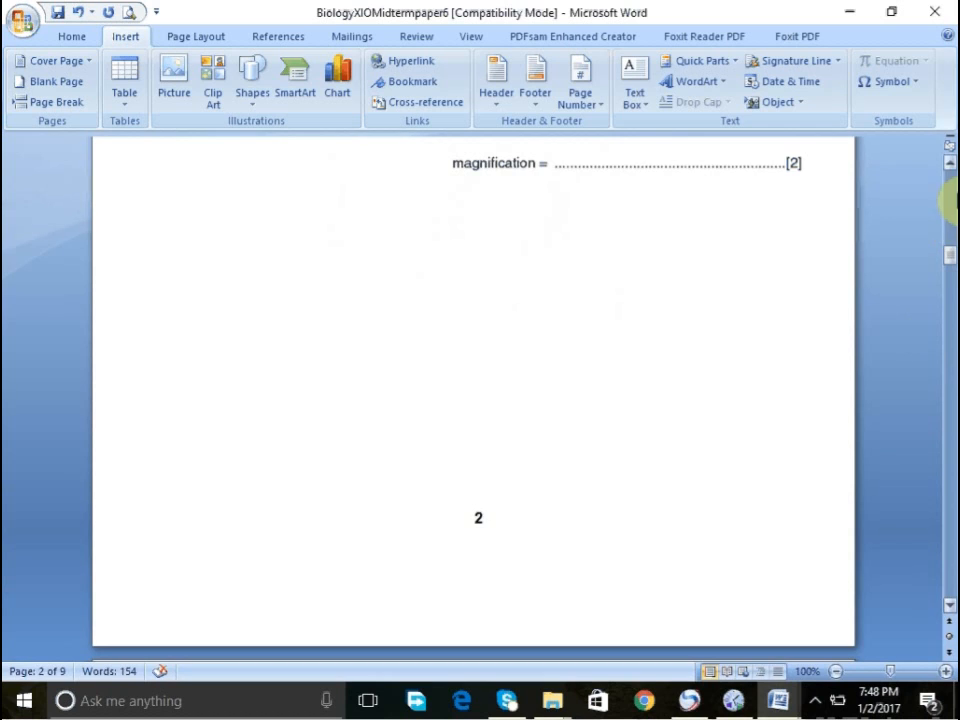
pyautogui.click(949, 197)
pyautogui.click(576, 100)
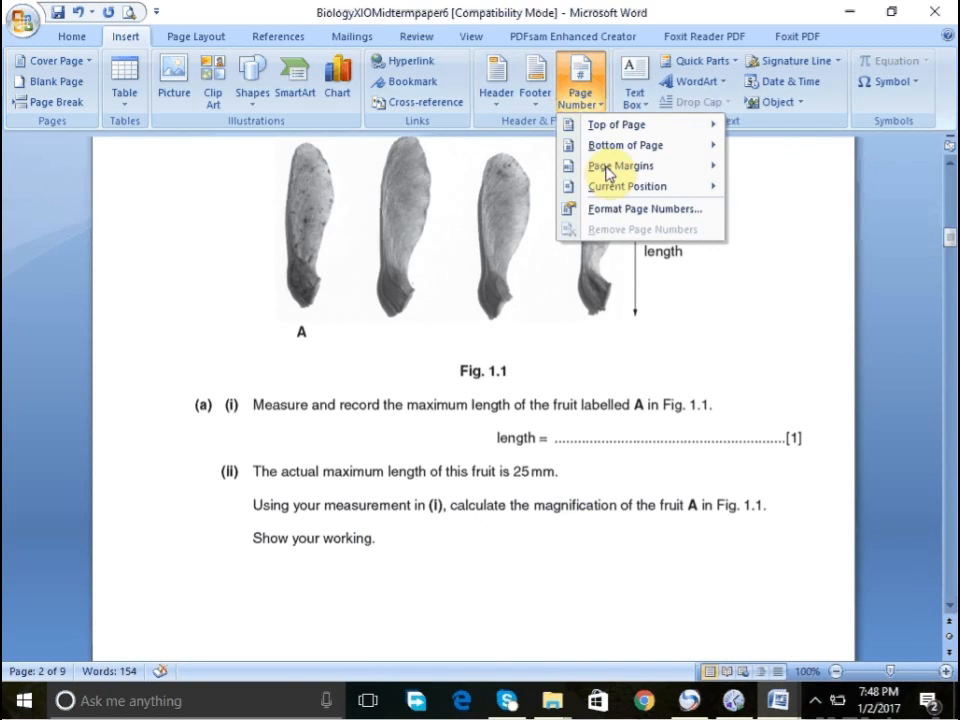
pyautogui.click(617, 205)
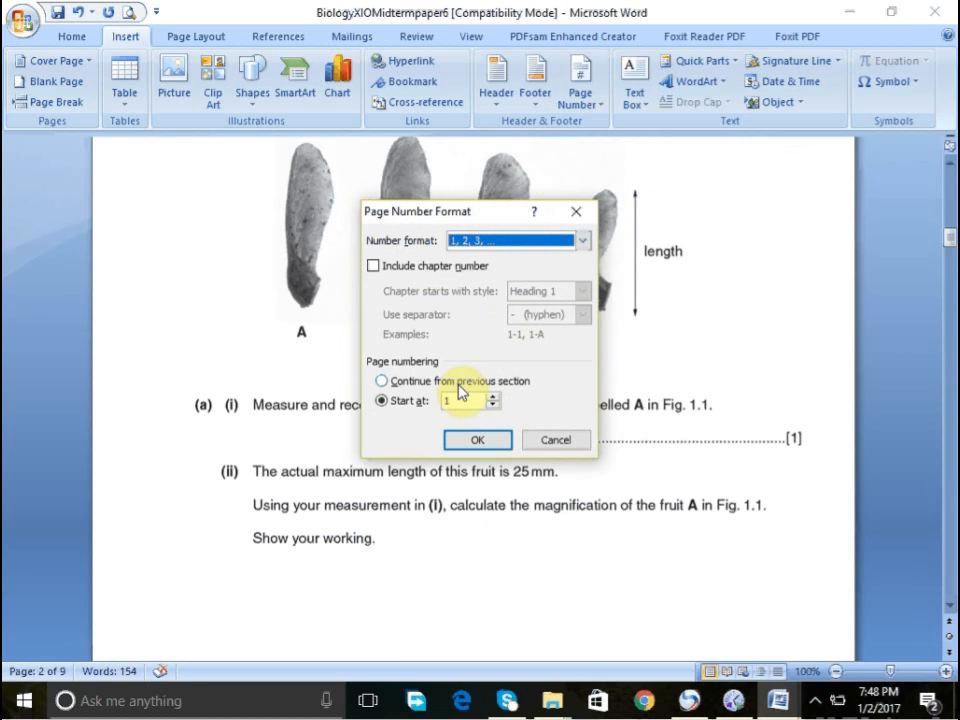
pyautogui.click(550, 439)
# - Open the document header for editing and enter the text SMIT
pyautogui.click(579, 97)
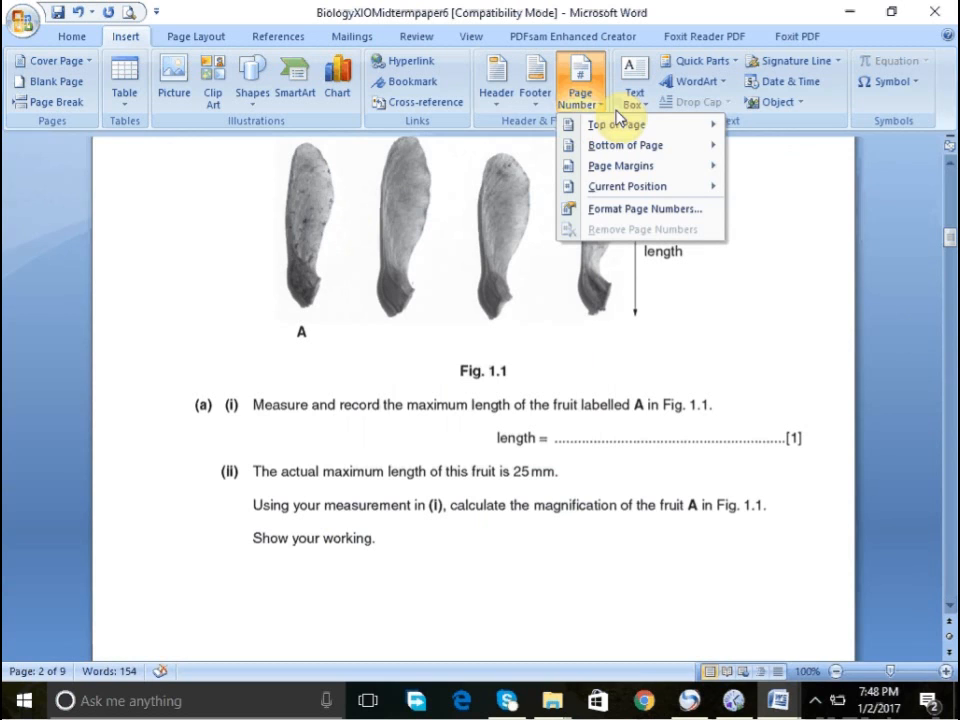
pyautogui.click(496, 97)
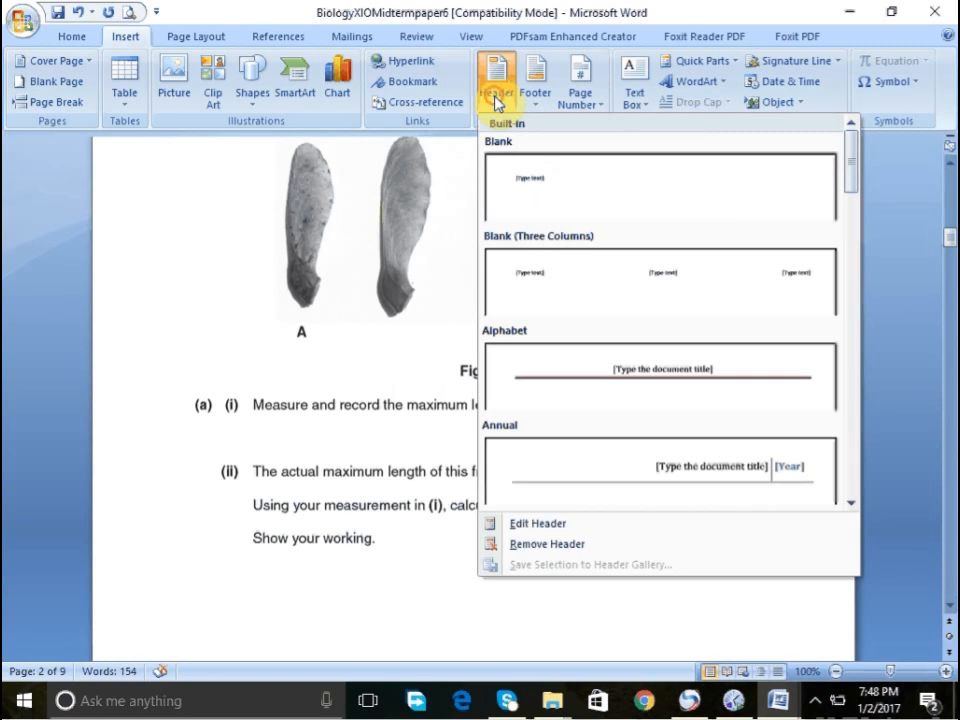
pyautogui.click(538, 524)
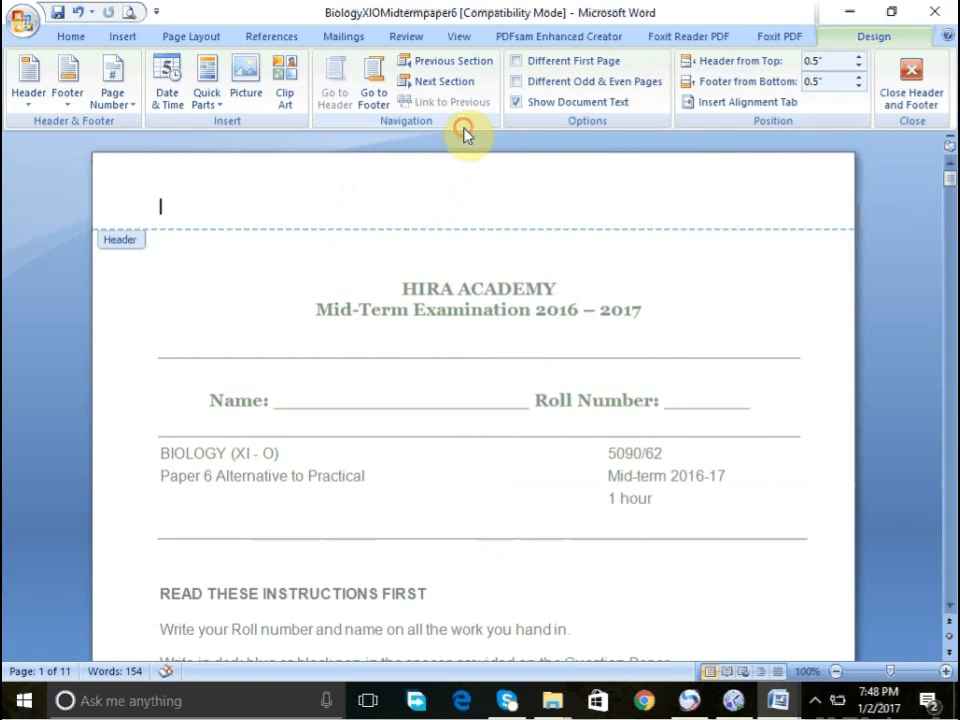
pyautogui.click(903, 80)
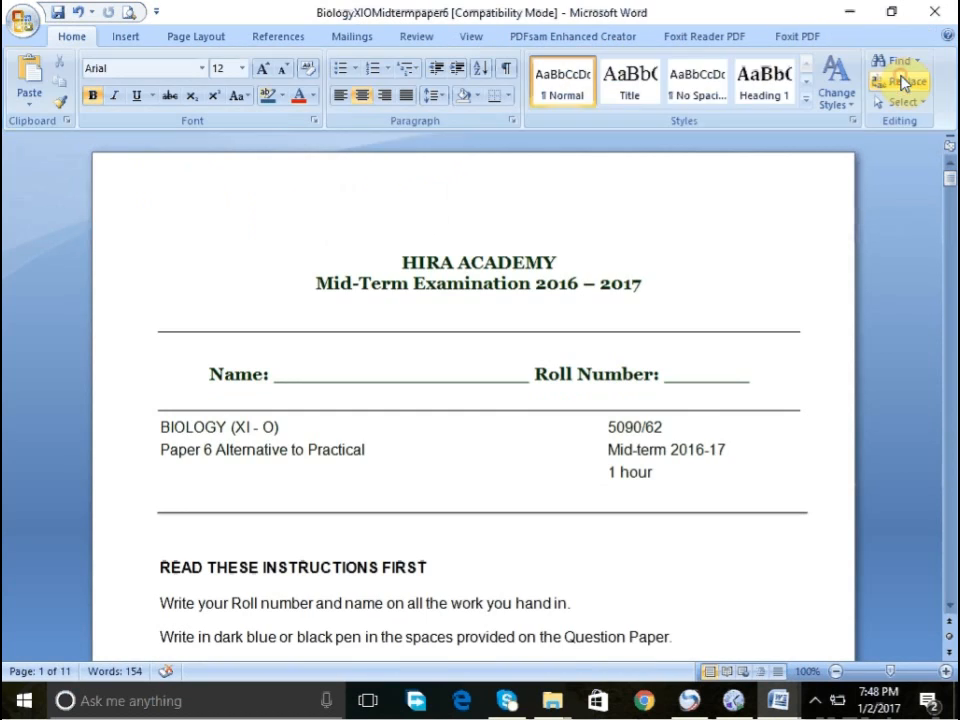
pyautogui.click(128, 38)
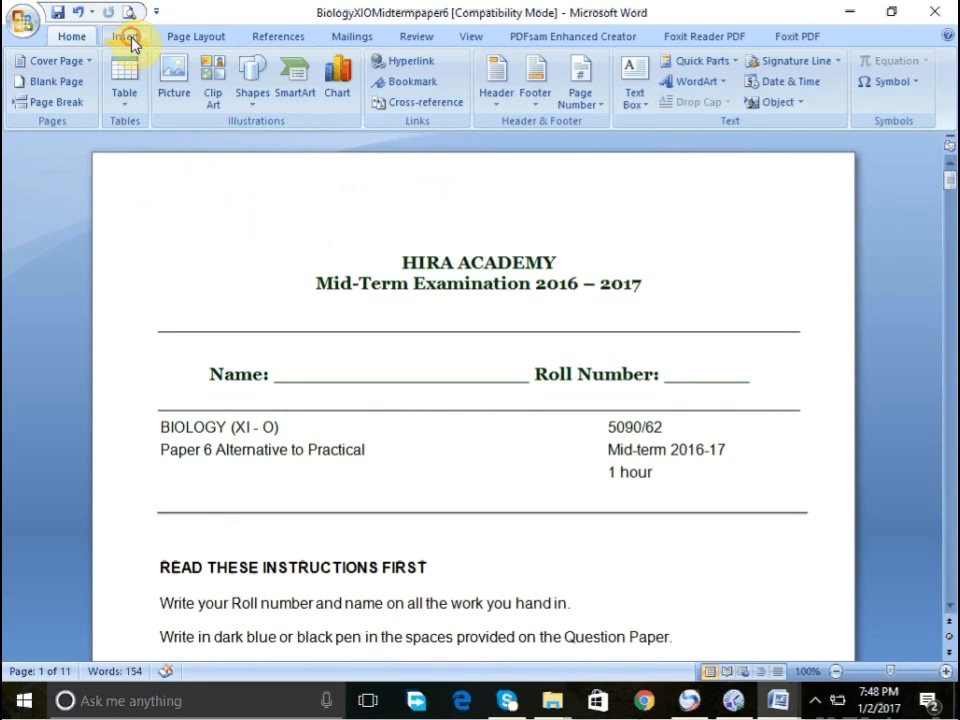
pyautogui.click(498, 84)
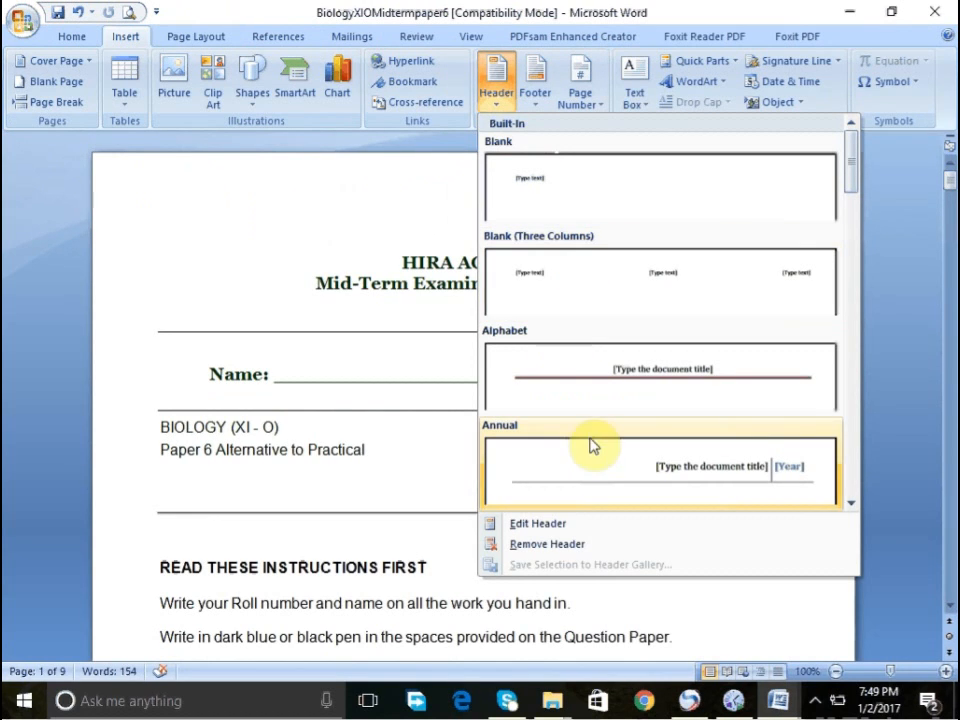
pyautogui.click(558, 525)
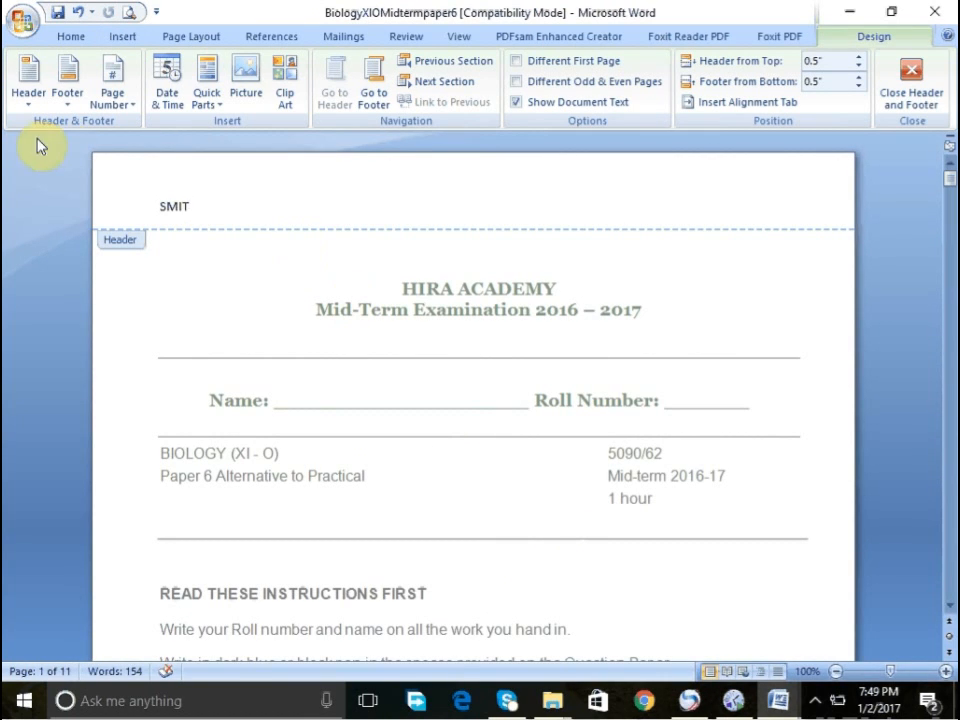
# - Select the header text SMIT, enlarge it to 20 pt and make it bold
pyautogui.click(70, 36)
pyautogui.doubleClick(172, 206)
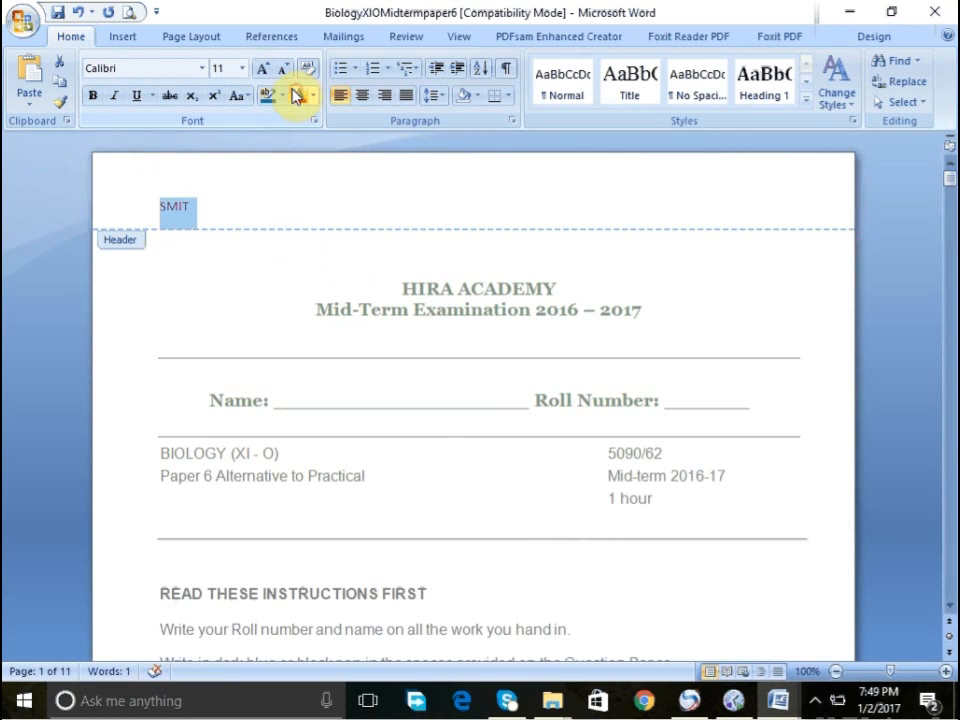
pyautogui.click(263, 68)
pyautogui.click(263, 68)
pyautogui.click(263, 68)
pyautogui.click(263, 68)
pyautogui.click(263, 68)
pyautogui.click(93, 97)
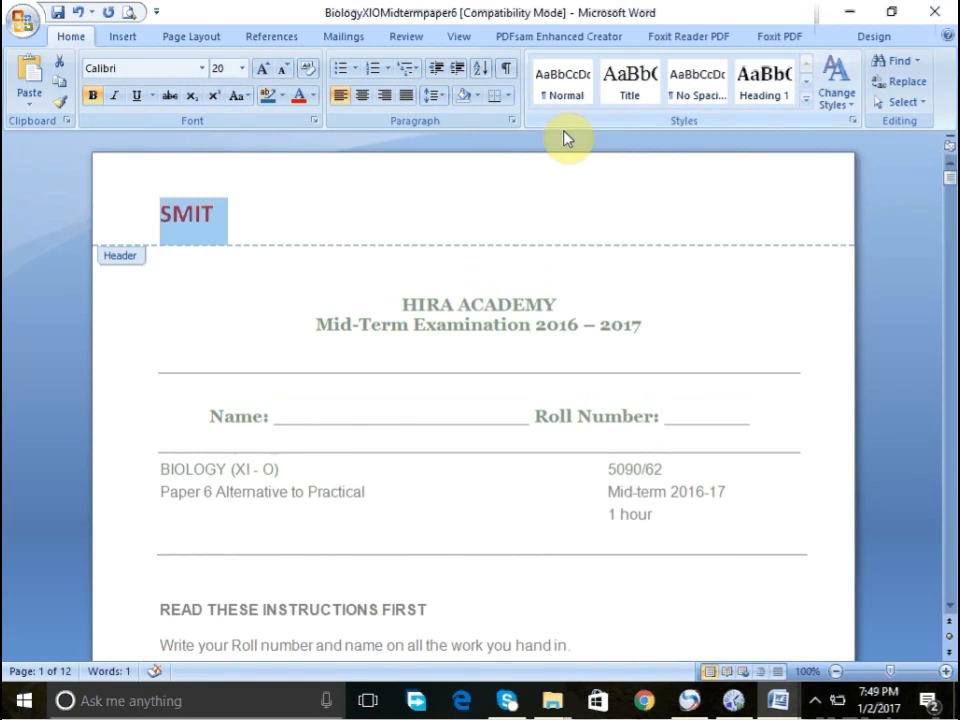
# - Center the SMIT header and remove the space after its paragraph
pyautogui.click(362, 96)
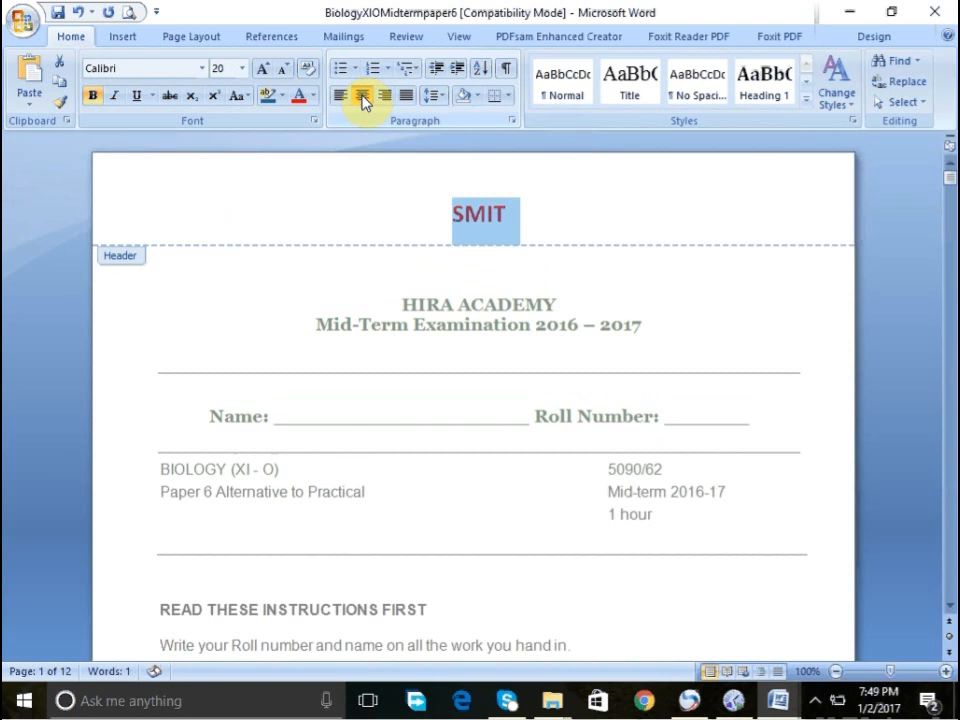
pyautogui.click(432, 95)
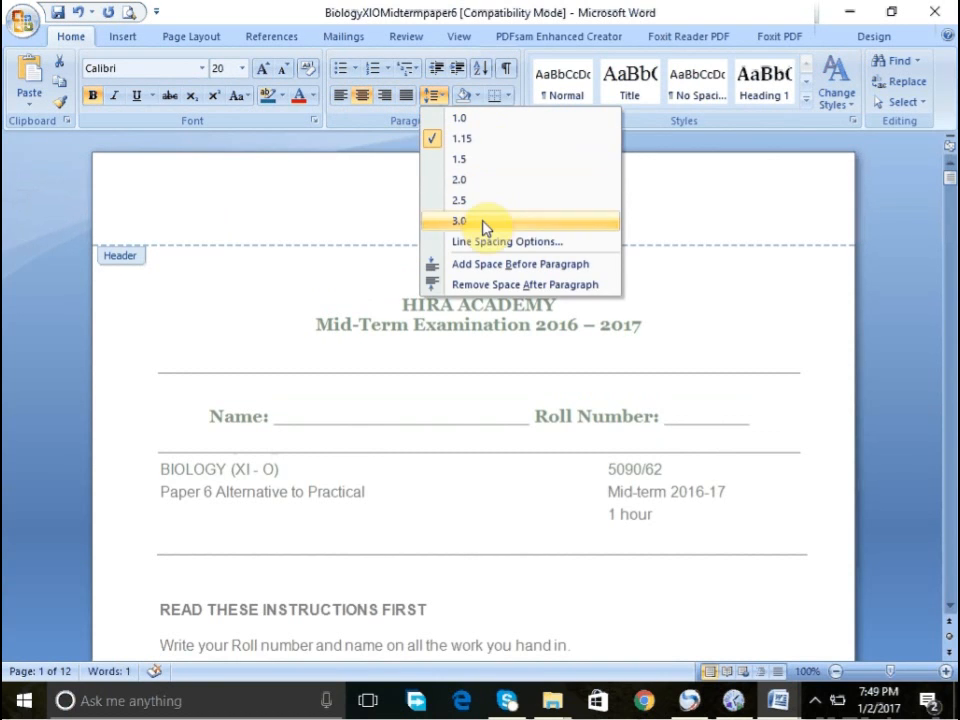
pyautogui.click(484, 288)
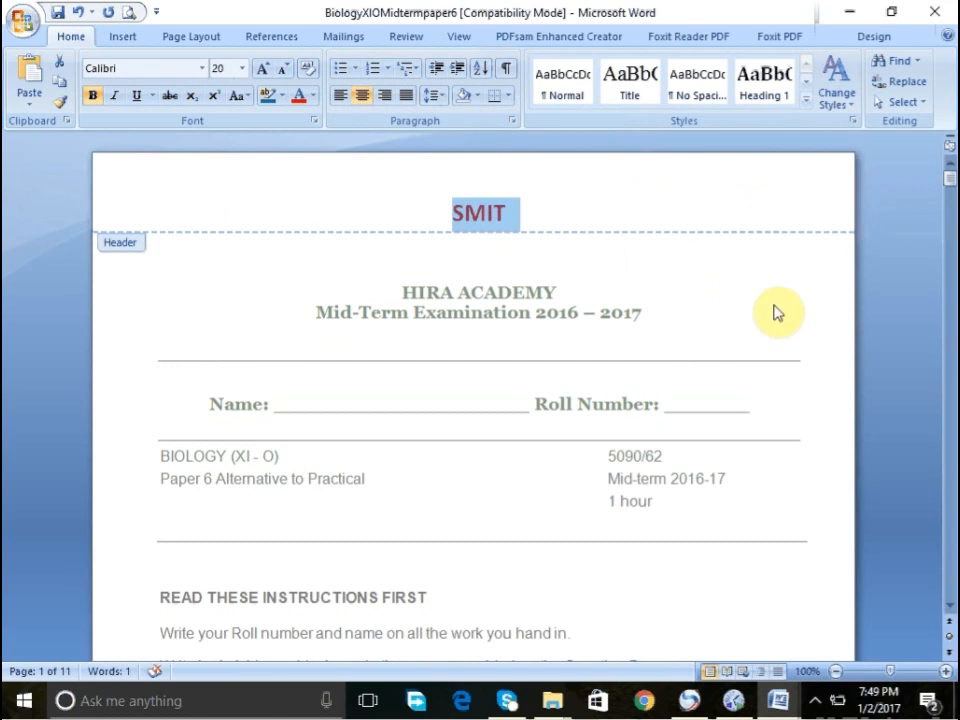
# - Type 1 into the first page's footer and leave footer editing
pyautogui.scroll(-15, 949, 603)
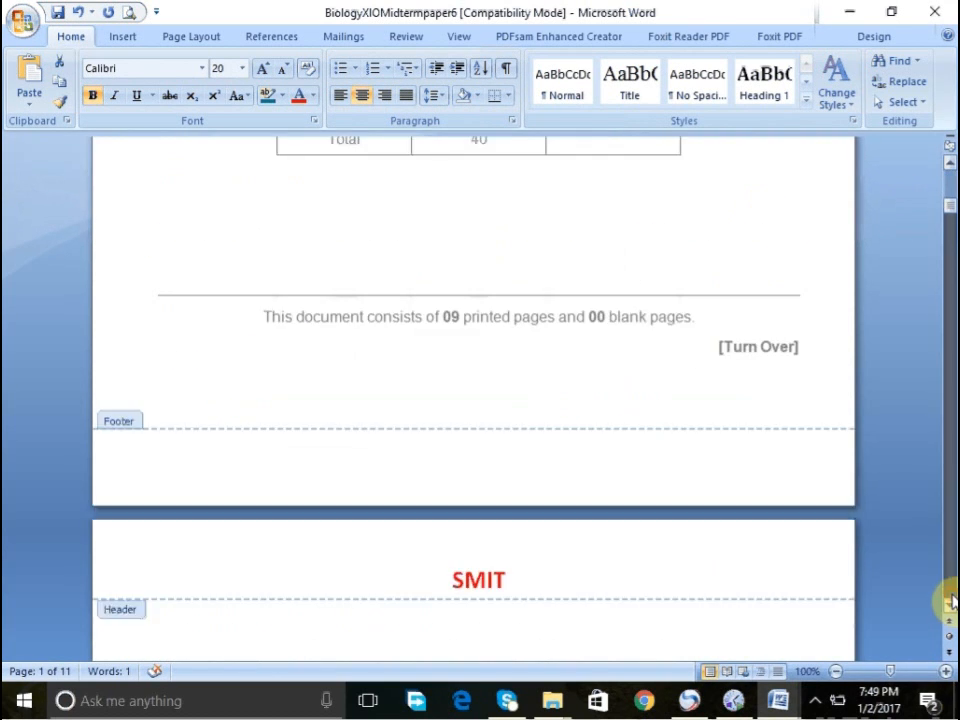
pyautogui.click(664, 343)
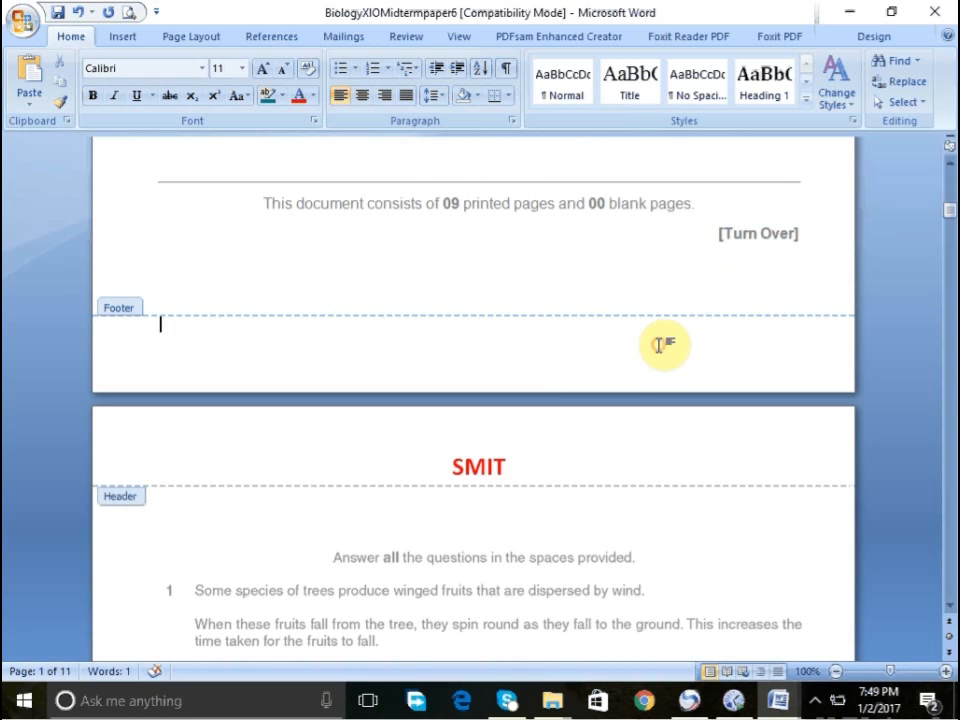
pyautogui.write('1')
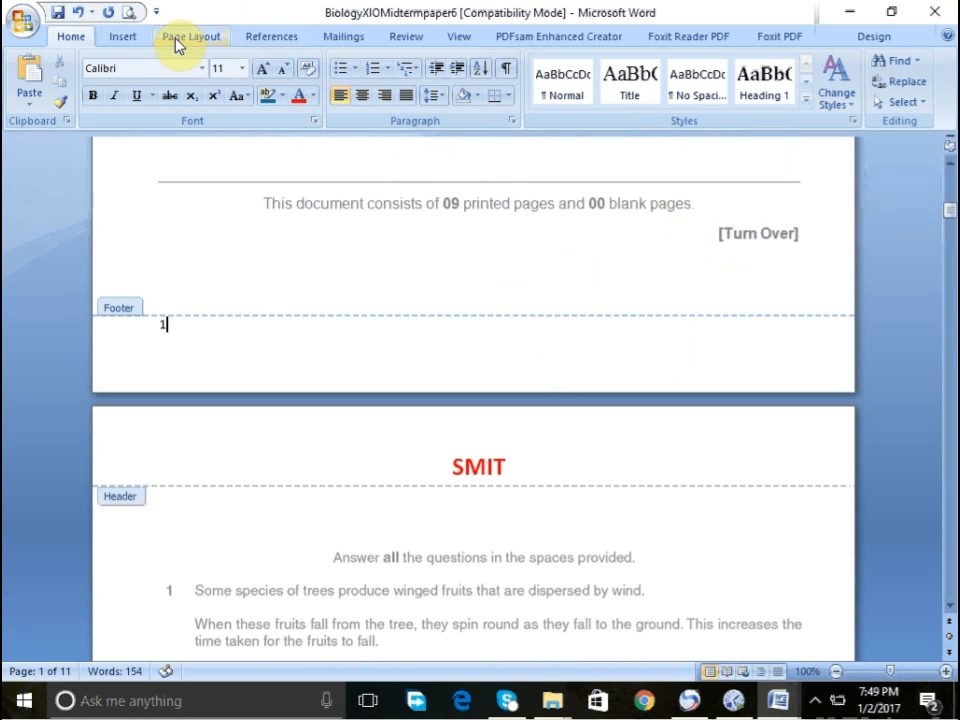
pyautogui.doubleClick(739, 284)
pyautogui.click(950, 194)
pyautogui.moveTo(950, 197); pyautogui.dragTo(949, 180)
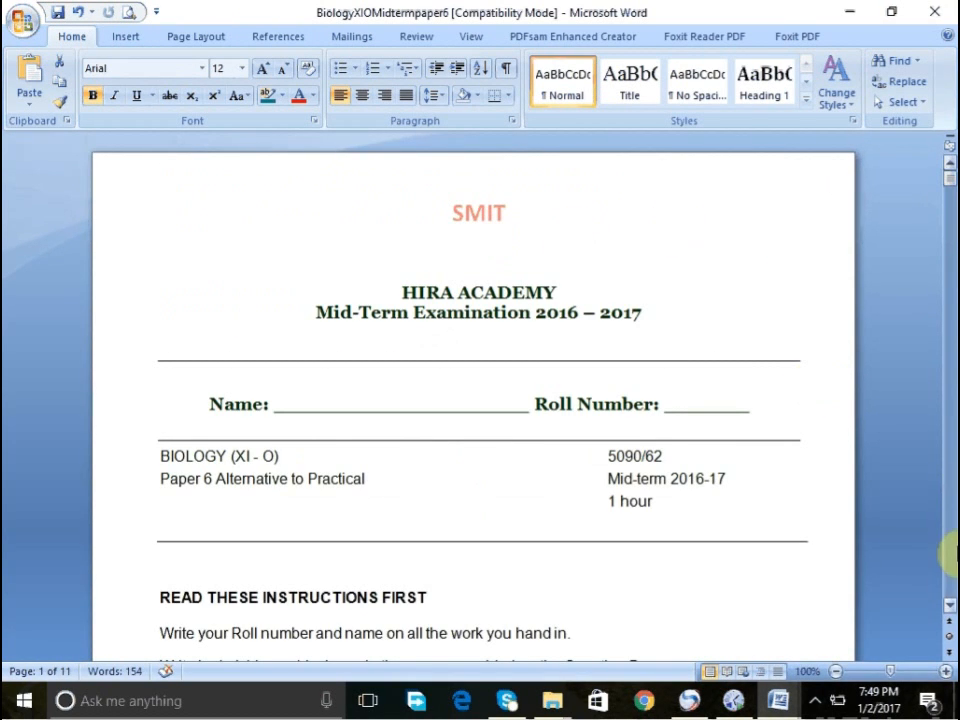
pyautogui.click(949, 562)
pyautogui.click(949, 562)
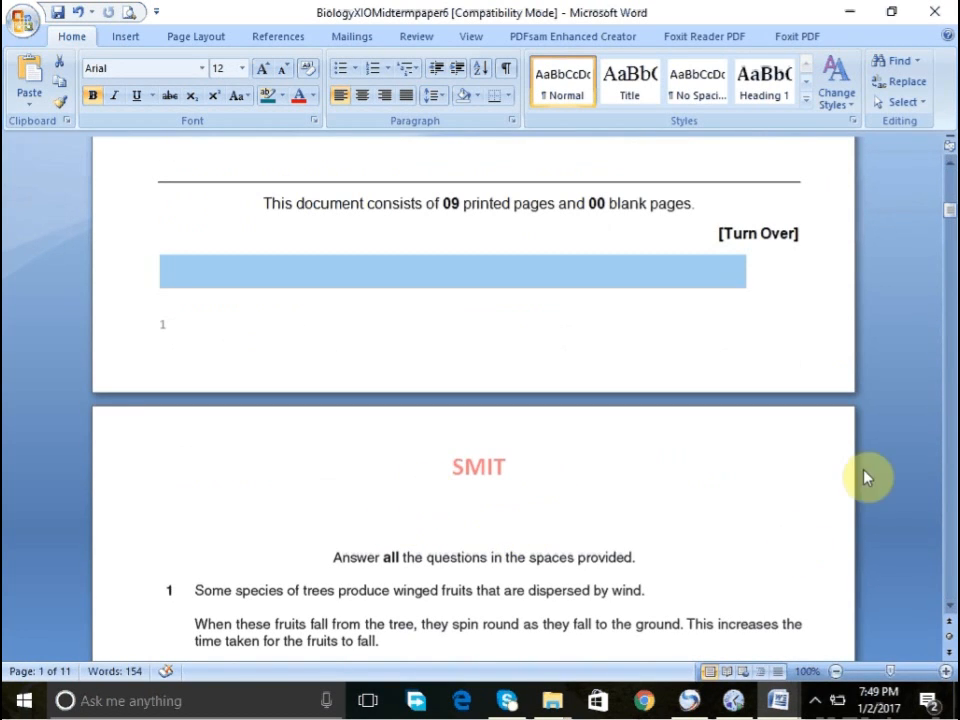
pyautogui.click(950, 572)
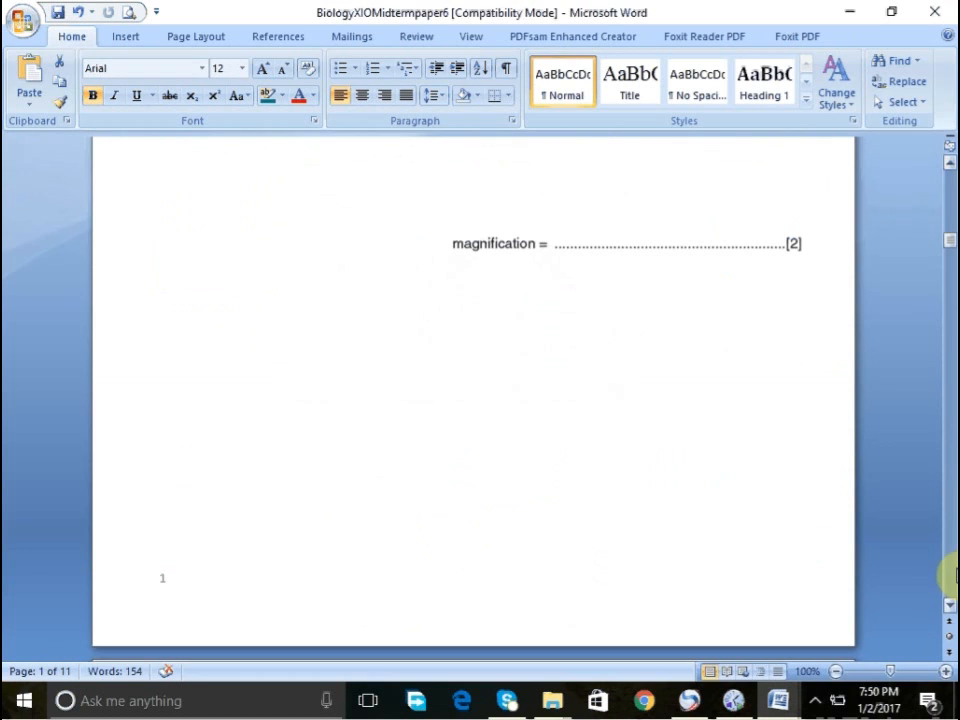
pyautogui.click(126, 37)
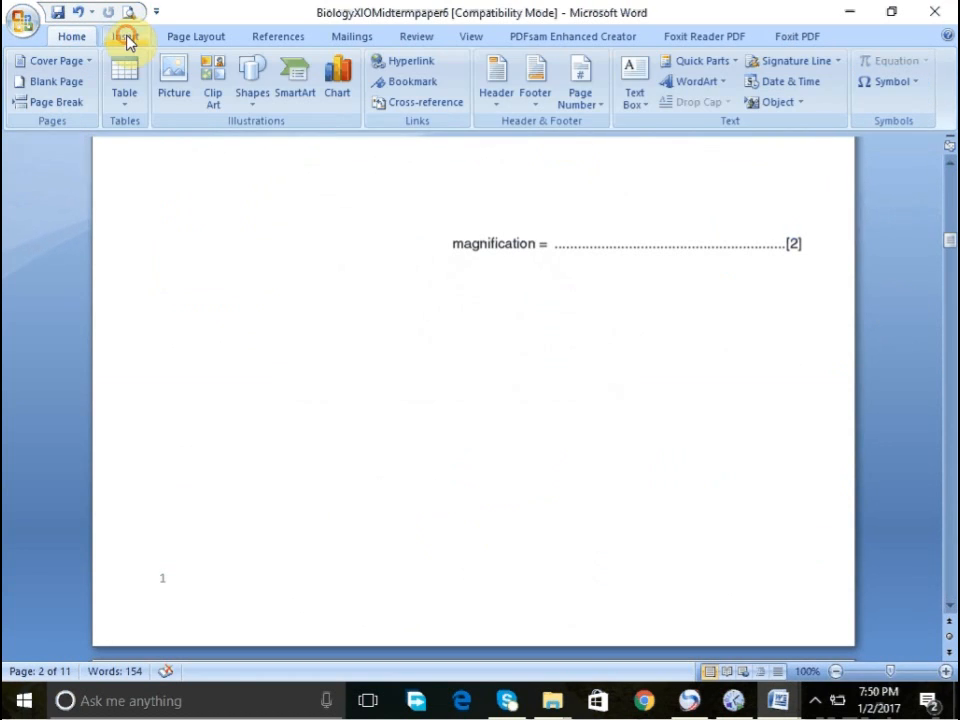
pyautogui.click(592, 102)
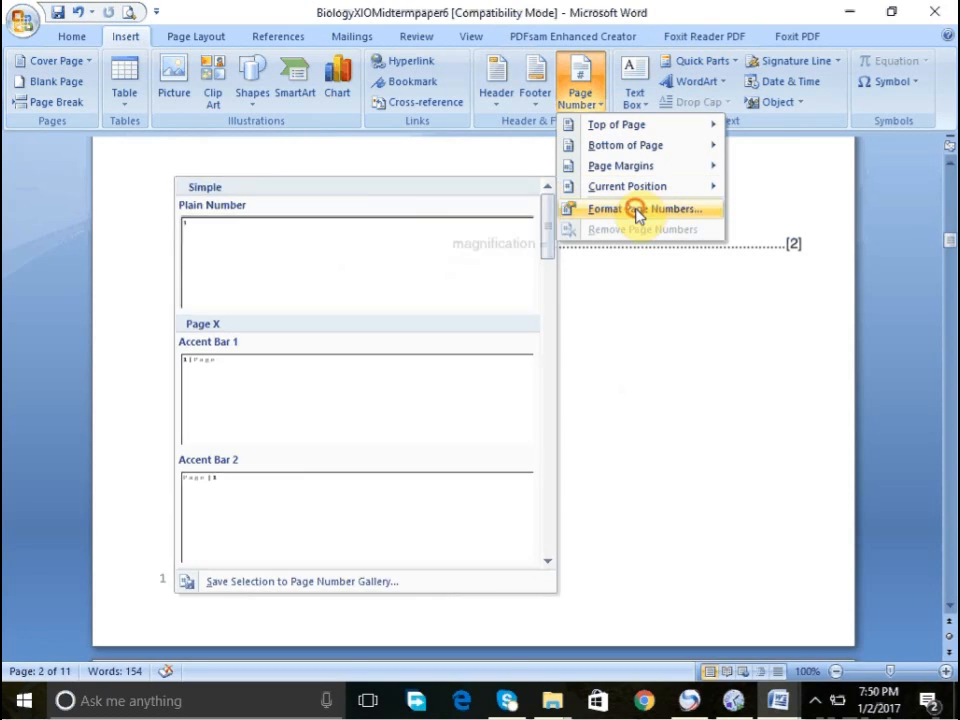
pyautogui.click(638, 208)
pyautogui.click(471, 436)
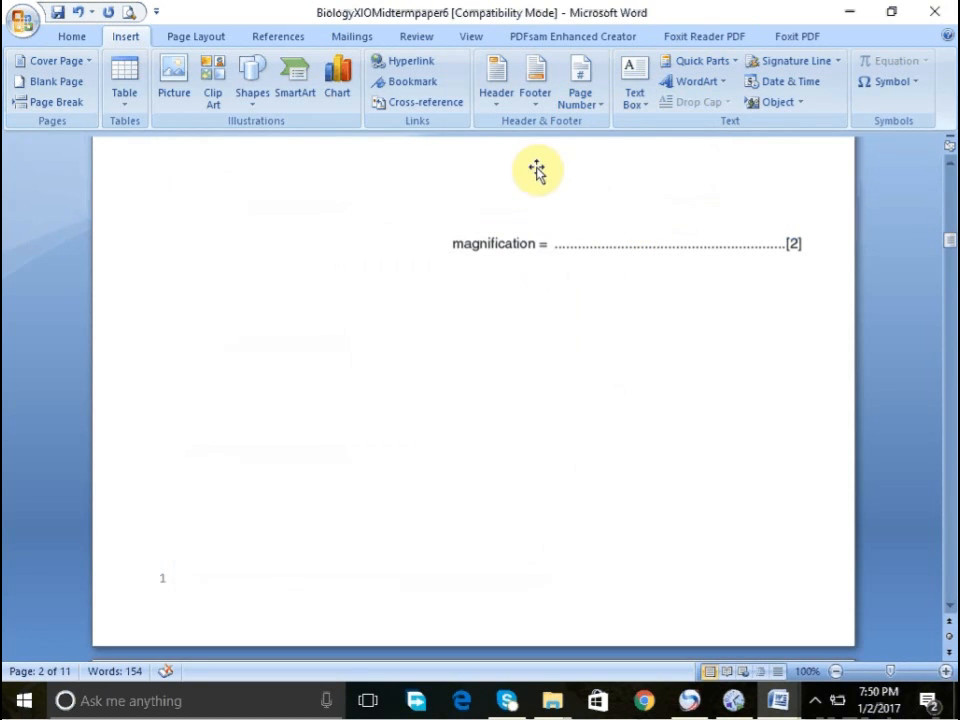
# - Remove the header from the document
pyautogui.click(496, 97)
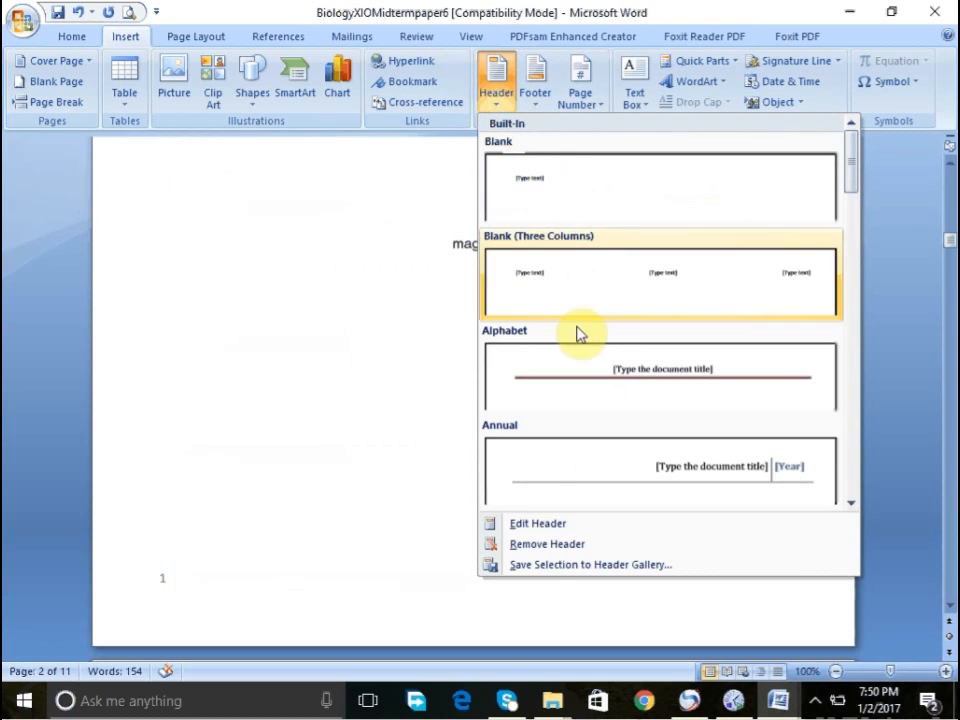
pyautogui.click(522, 545)
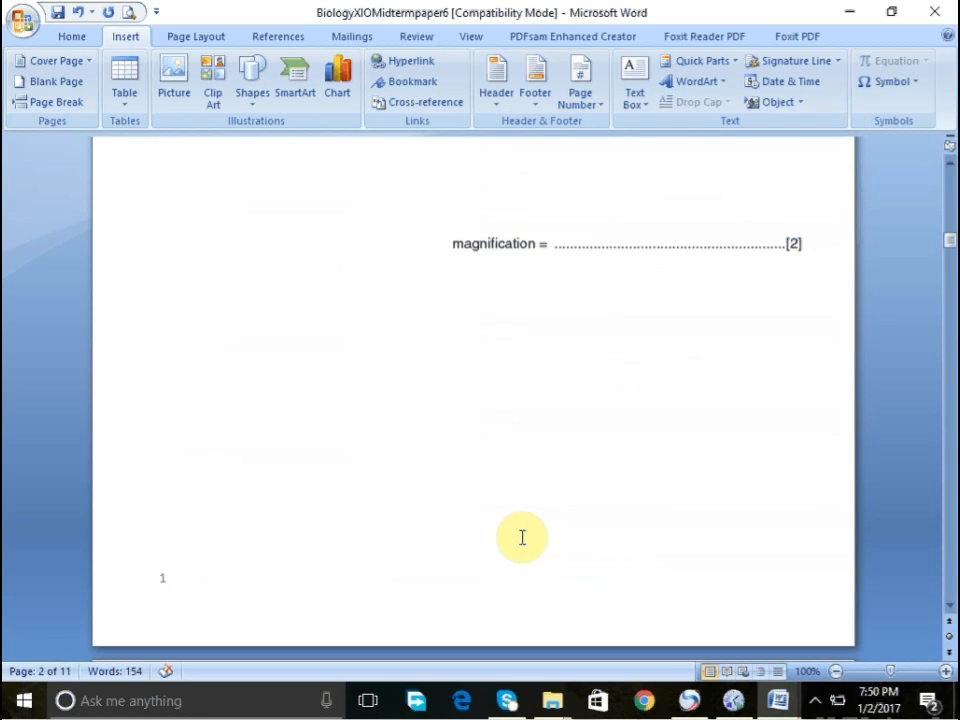
pyautogui.doubleClick(204, 567)
pyautogui.click(243, 468)
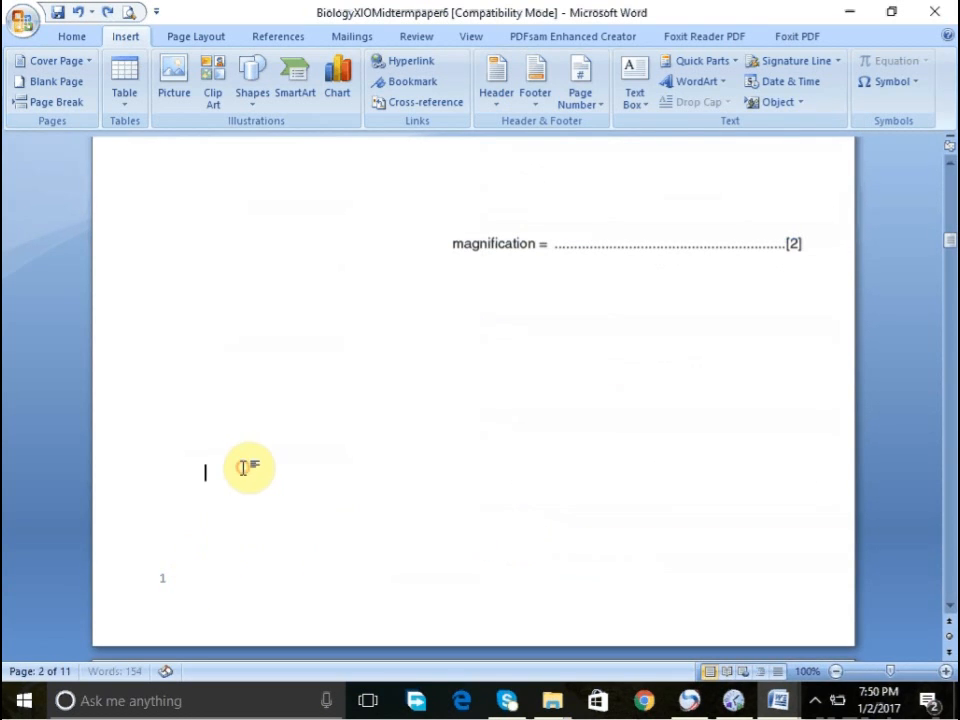
# - Open the first page's footer and set the page numbering to start at 1, then close the footer
pyautogui.click(951, 206)
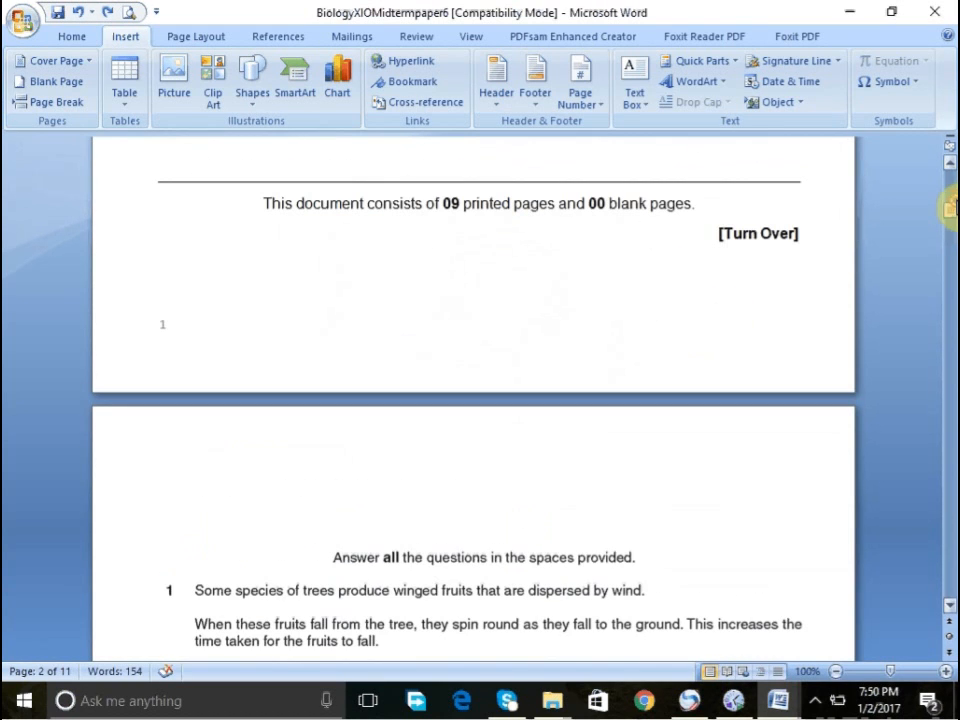
pyautogui.click(229, 291)
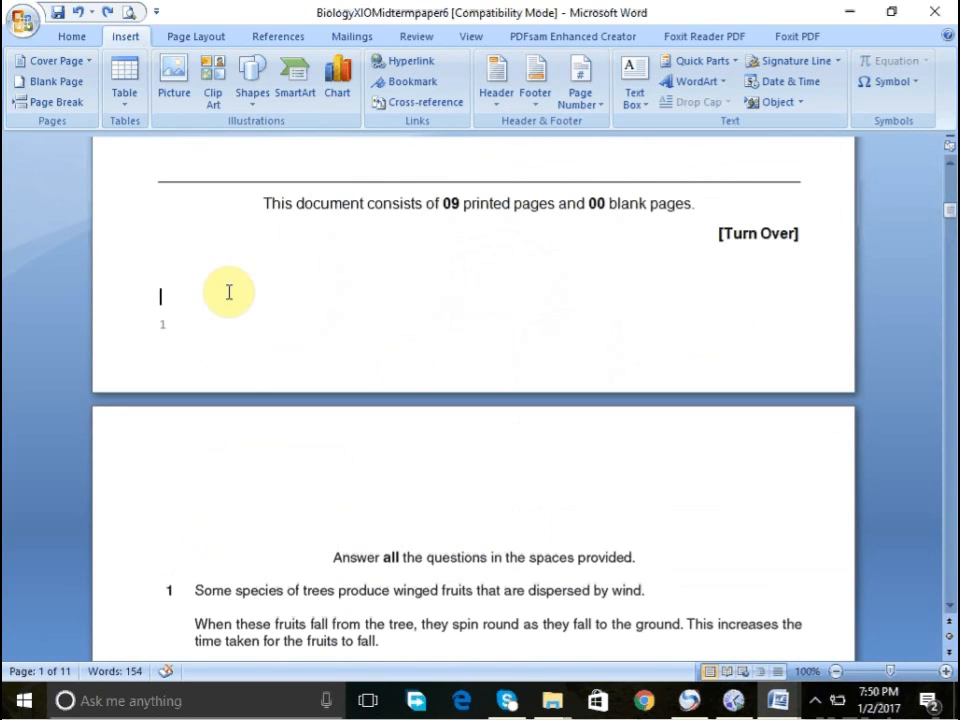
pyautogui.doubleClick(153, 335)
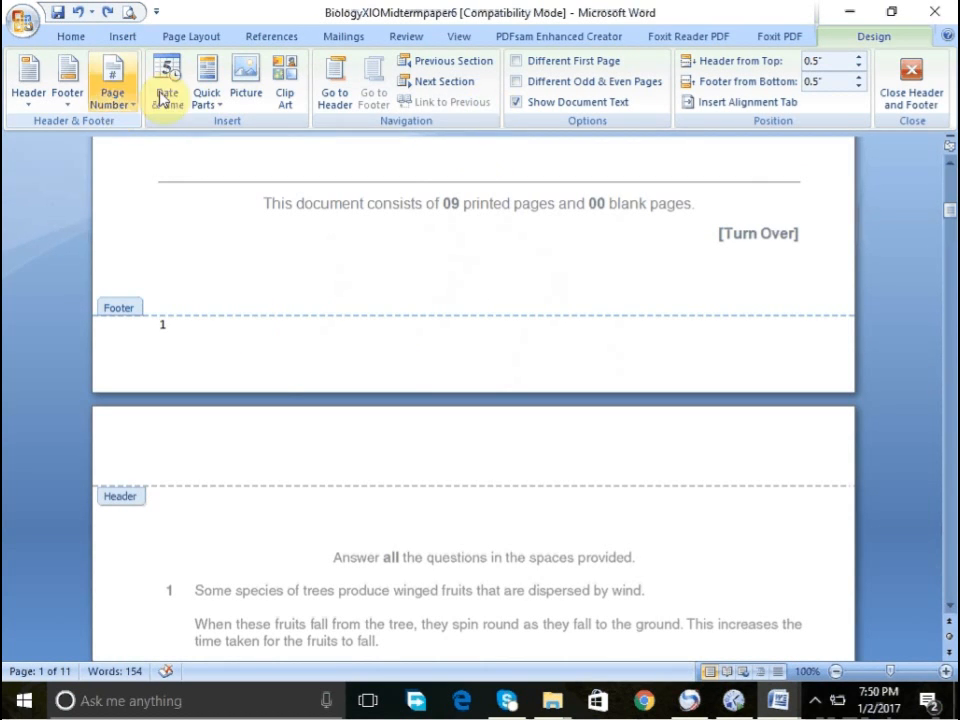
pyautogui.click(110, 100)
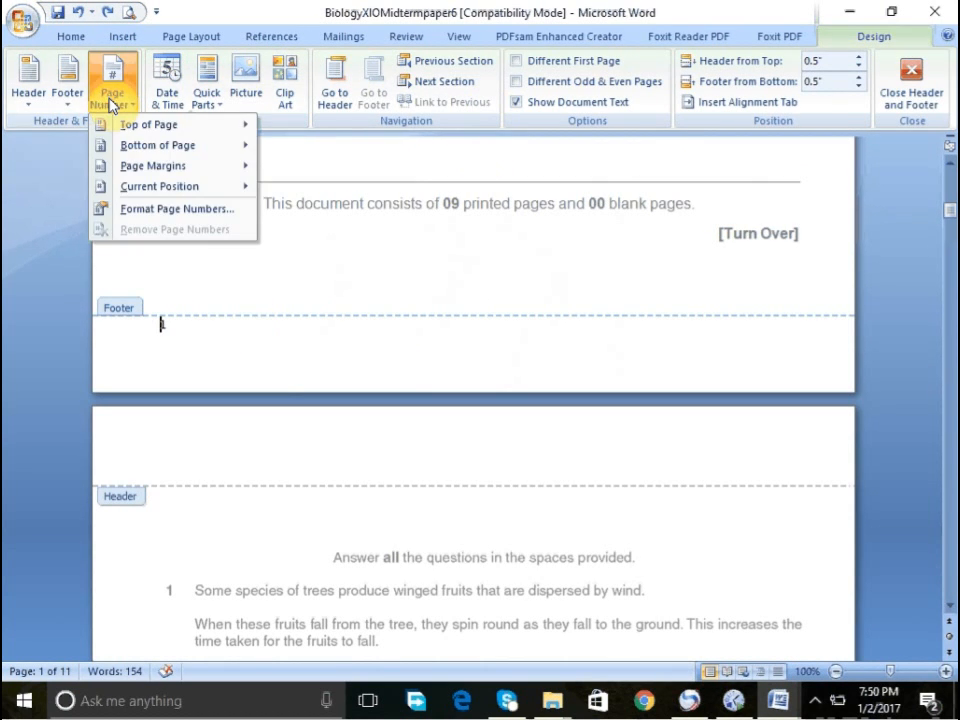
pyautogui.click(152, 210)
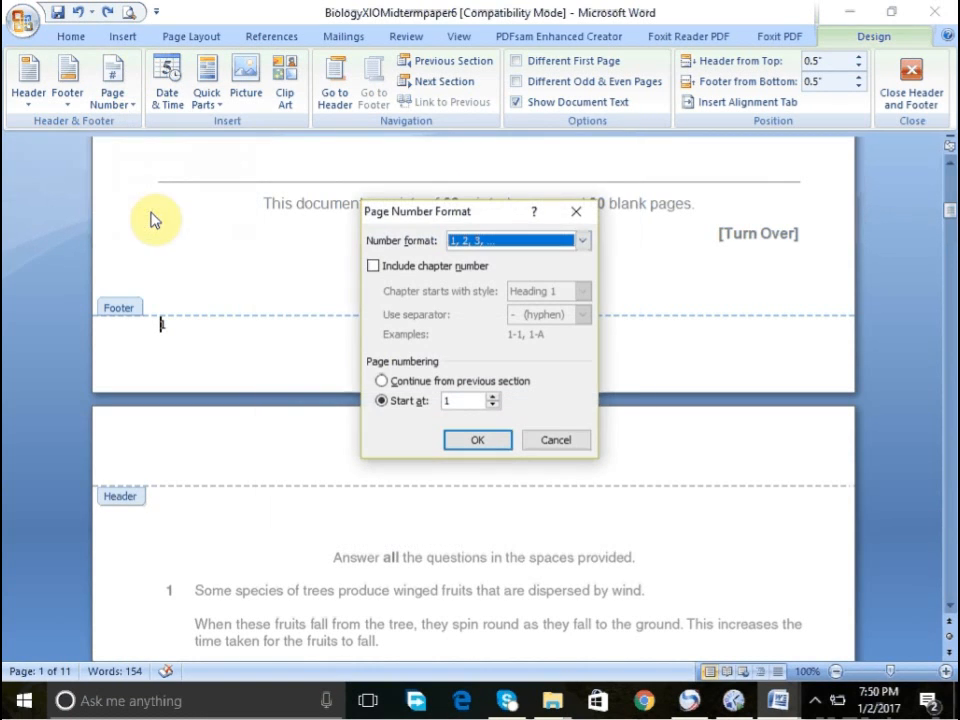
pyautogui.click(424, 388)
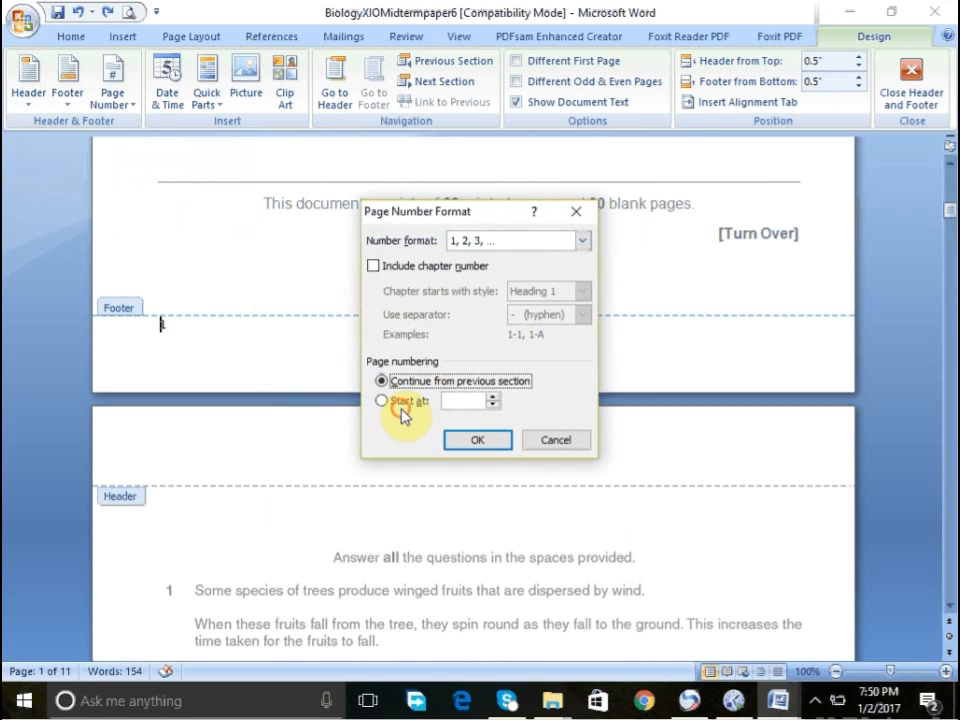
pyautogui.click(401, 404)
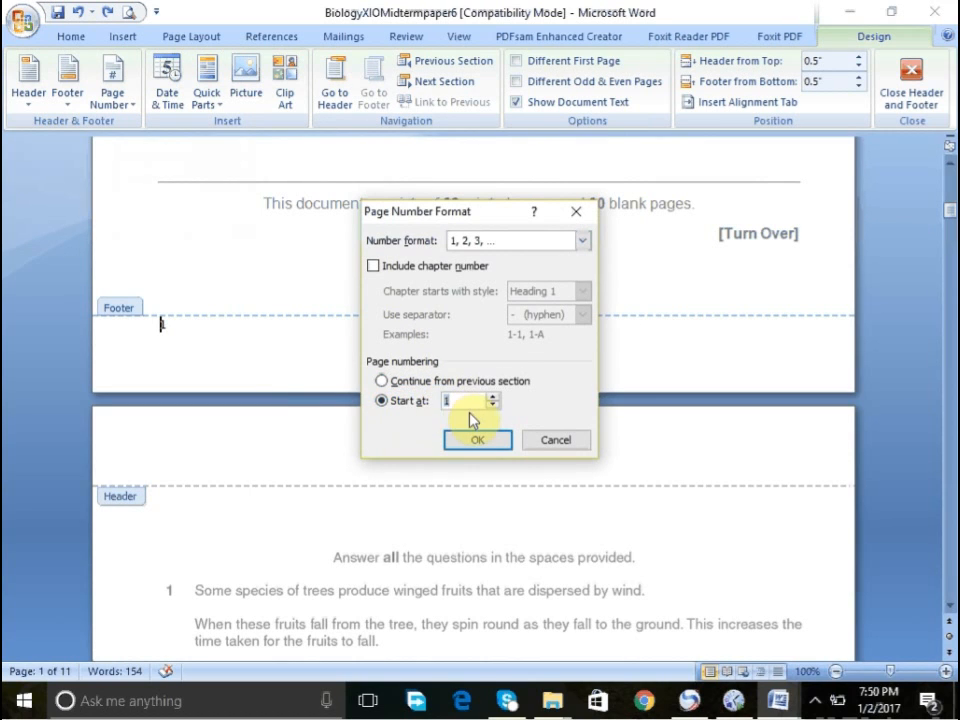
pyautogui.click(476, 441)
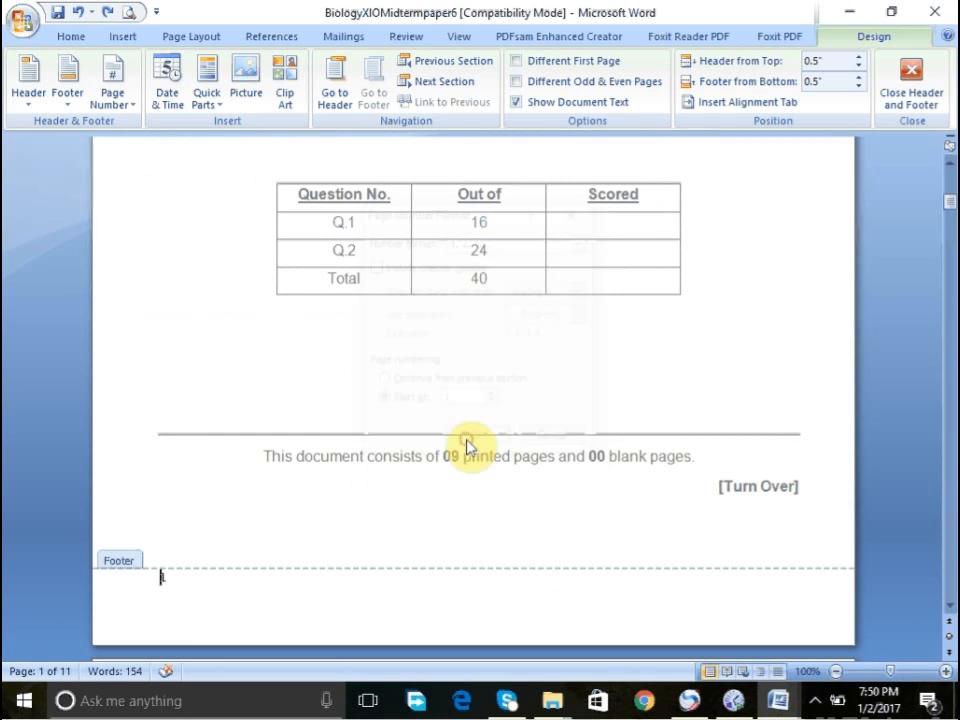
pyautogui.click(903, 107)
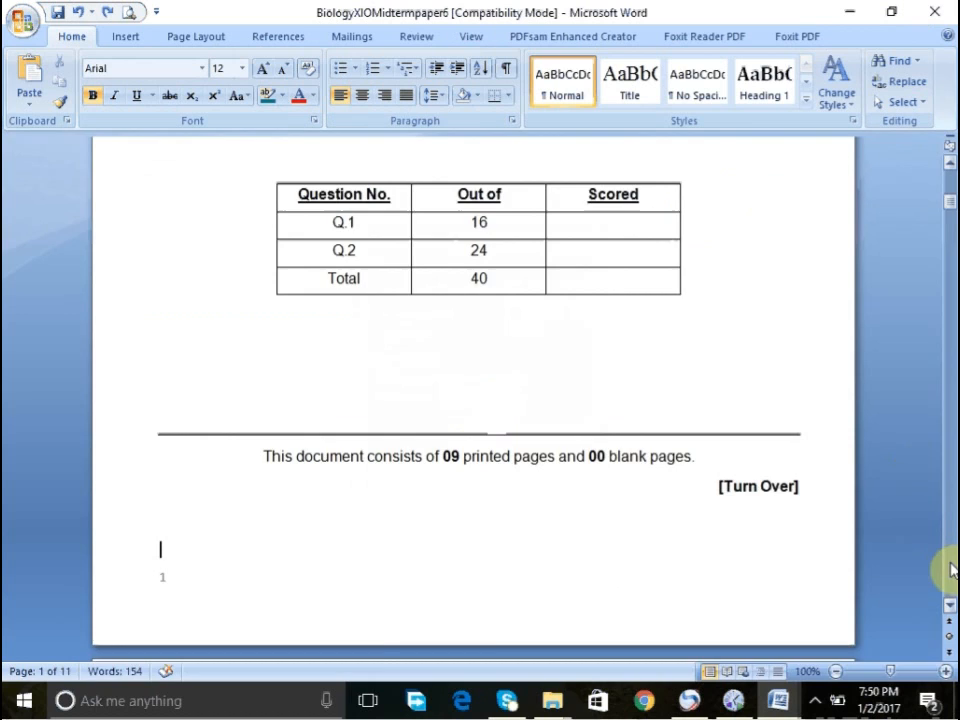
# - Replace the typed 1 in the footer with a Plain Number 1 page number at the bottom of the page
pyautogui.scroll(-20, 950, 570)
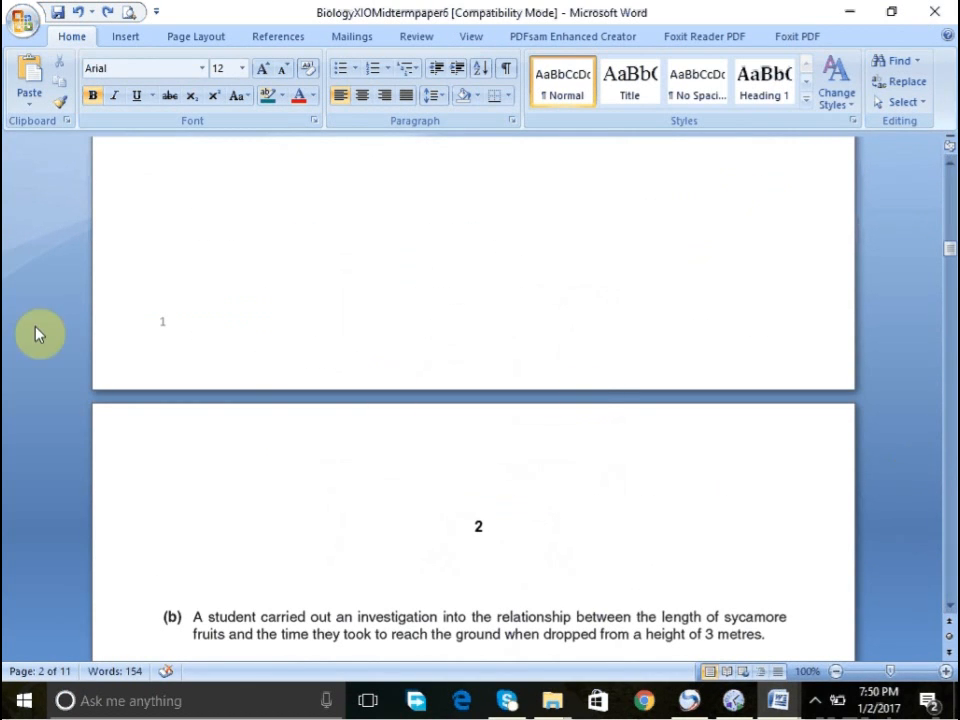
pyautogui.doubleClick(193, 333)
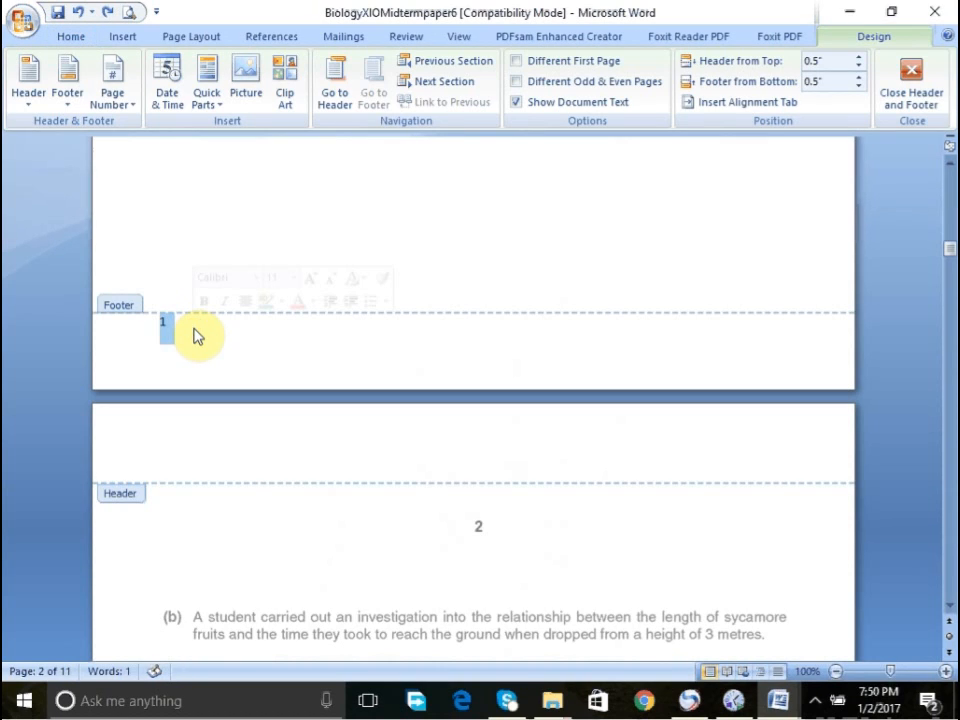
pyautogui.click(72, 100)
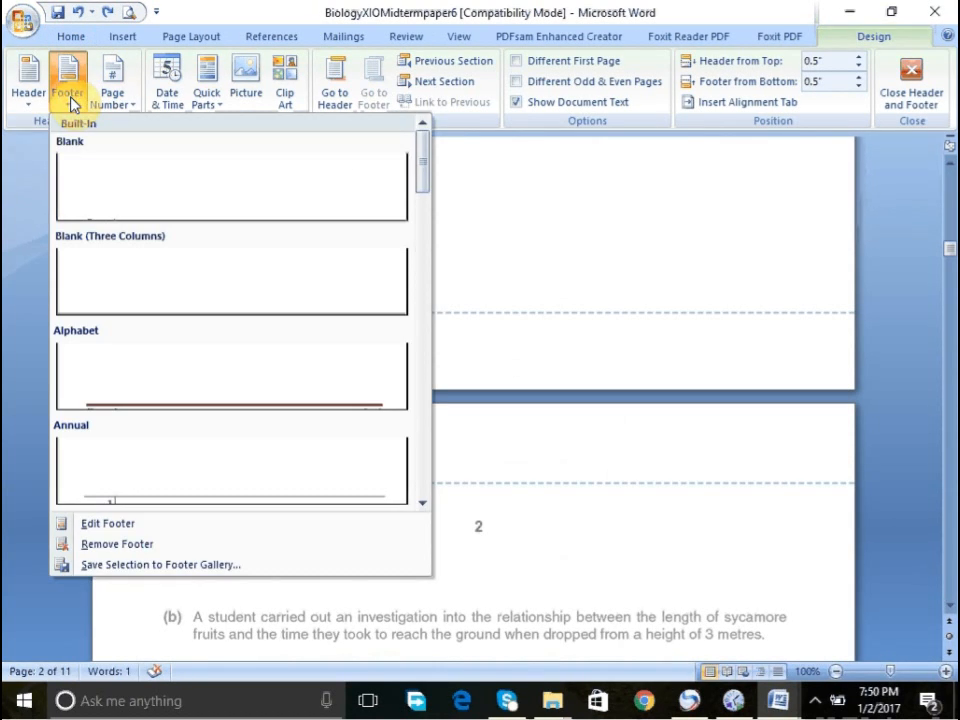
pyautogui.click(107, 100)
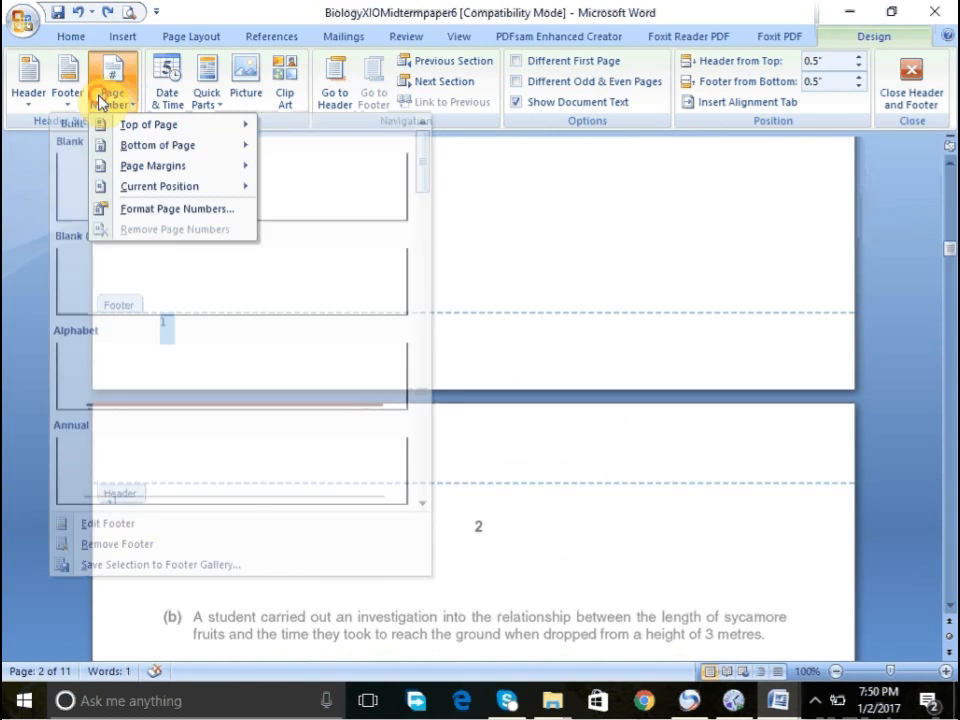
pyautogui.moveTo(205, 132)
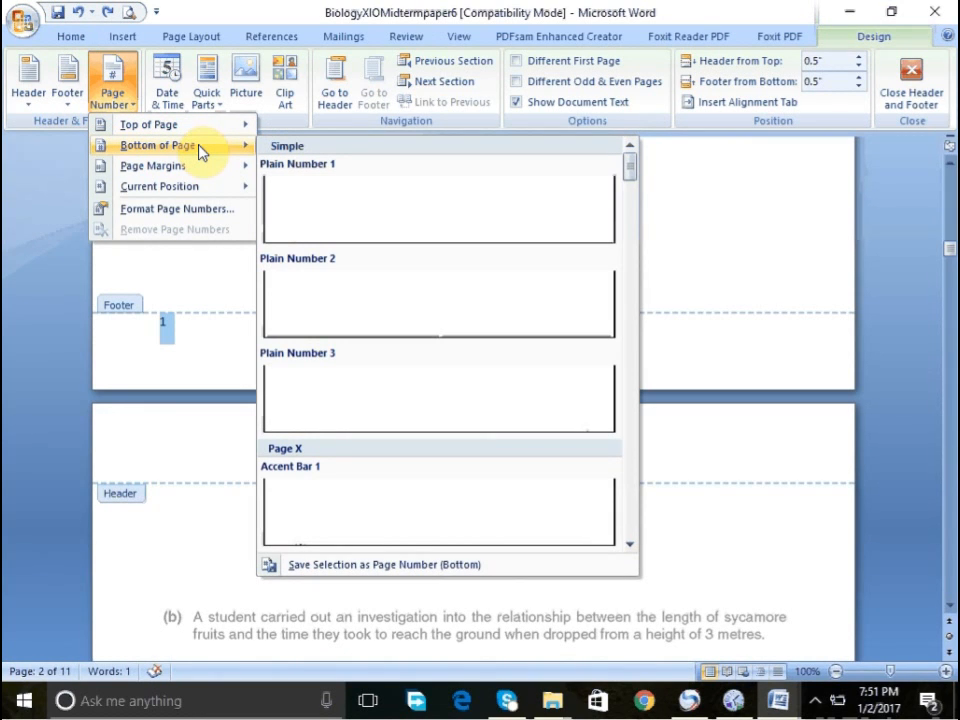
pyautogui.click(395, 230)
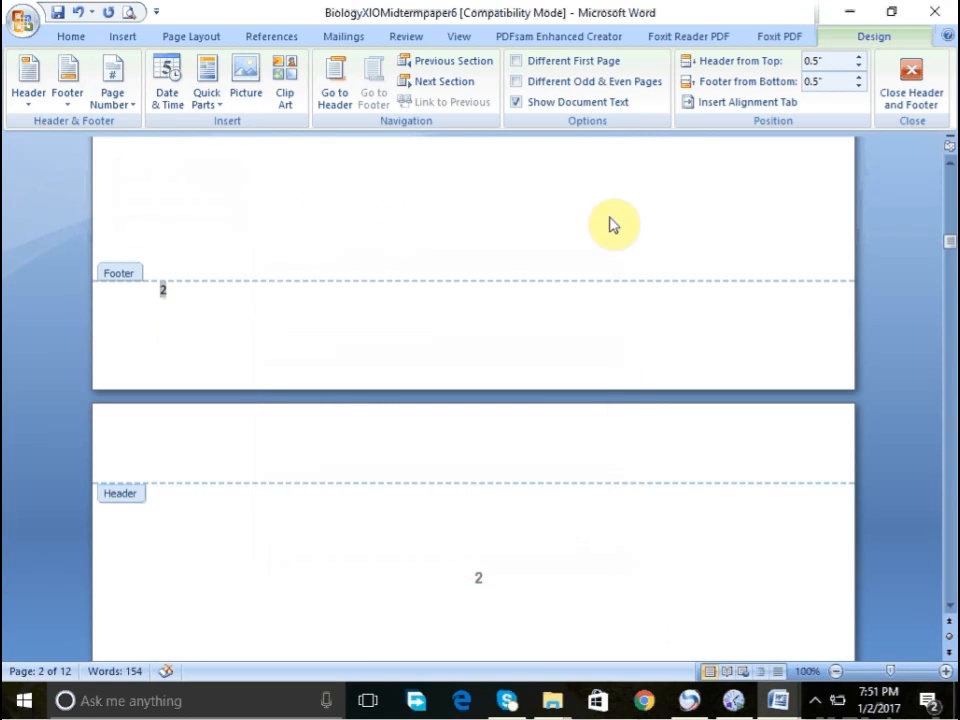
pyautogui.click(925, 97)
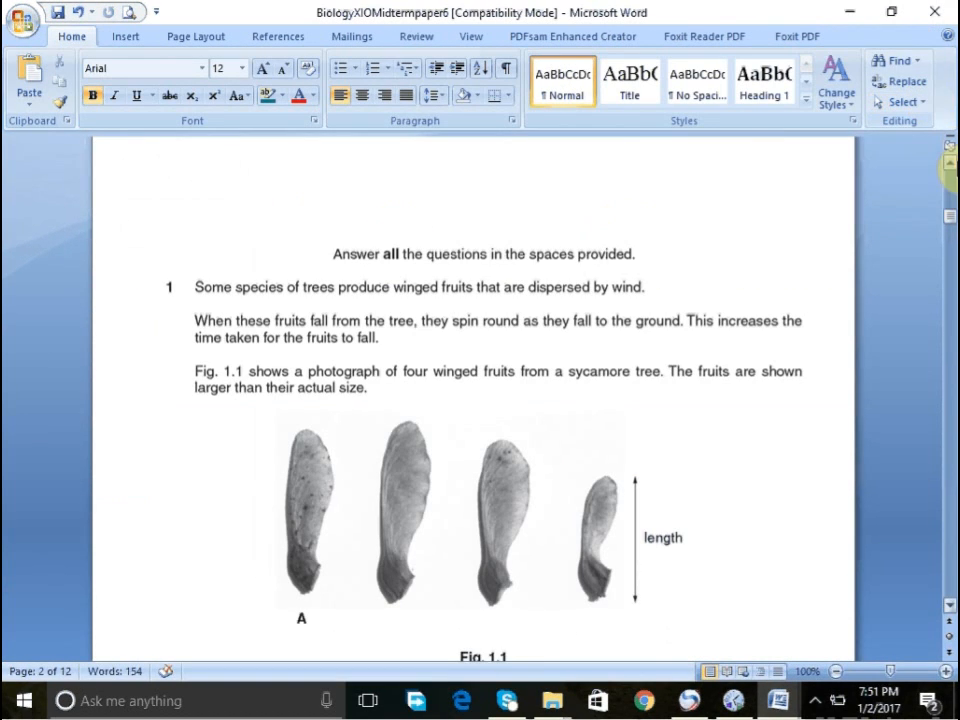
pyautogui.scroll(8, 955, 182)
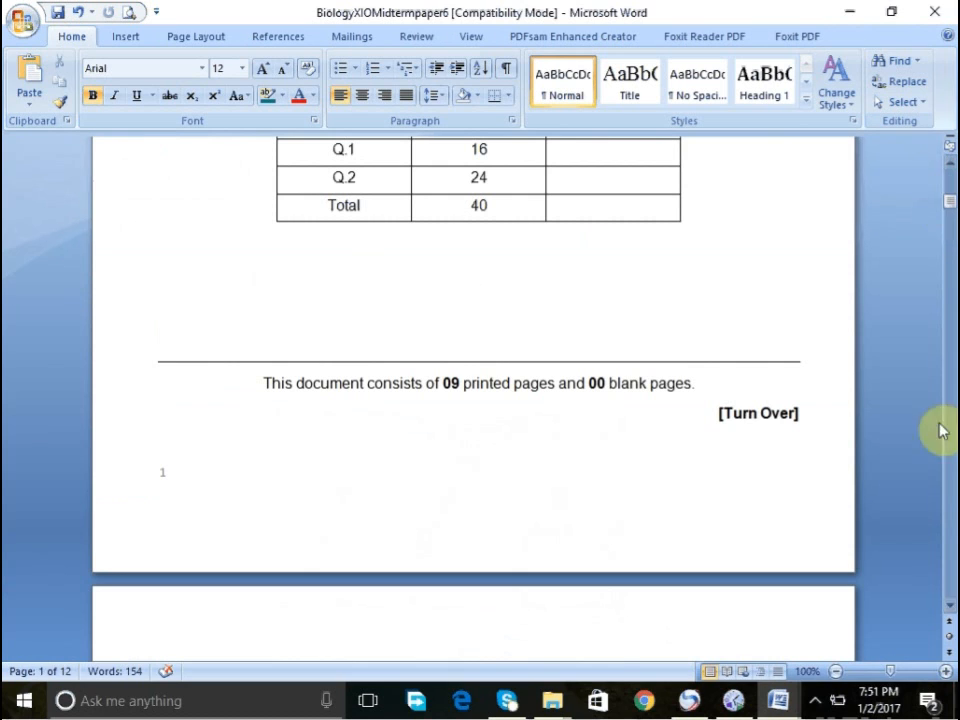
pyautogui.scroll(-20, 952, 580)
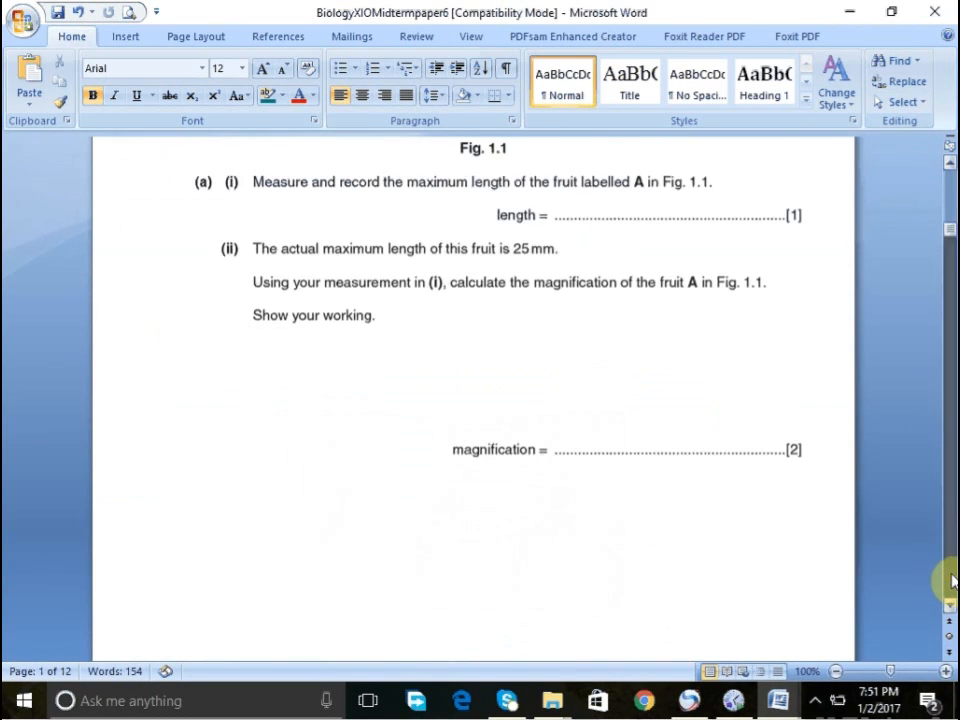
# - Open the footer and insert a Plain Number 1 page number at the bottom of the page in place of the existing number
pyautogui.doubleClick(170, 225)
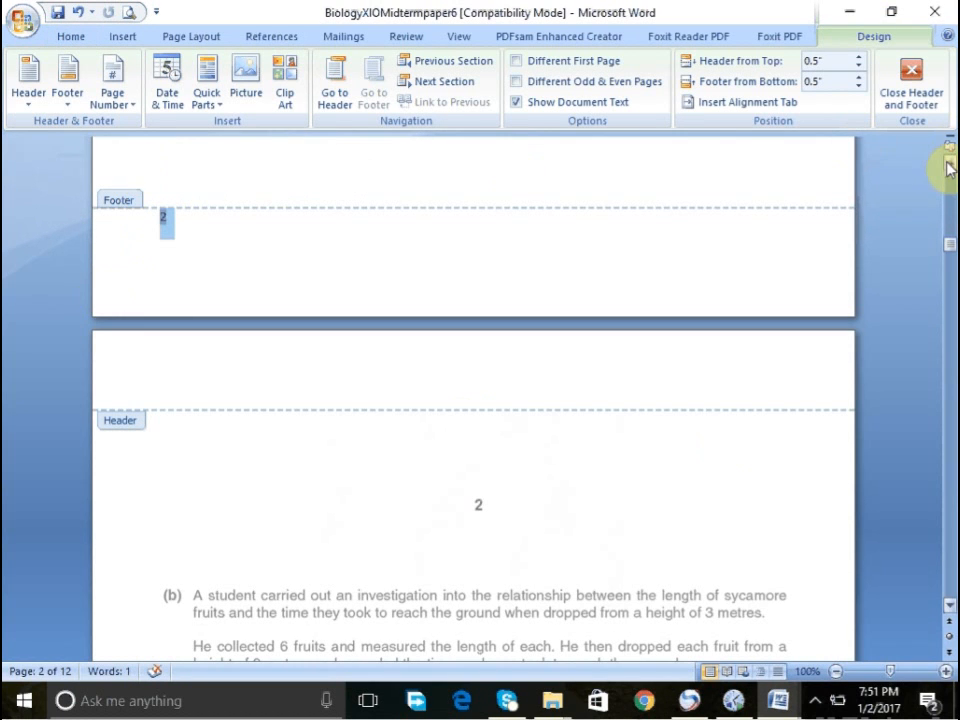
pyautogui.scroll(-5, 946, 165)
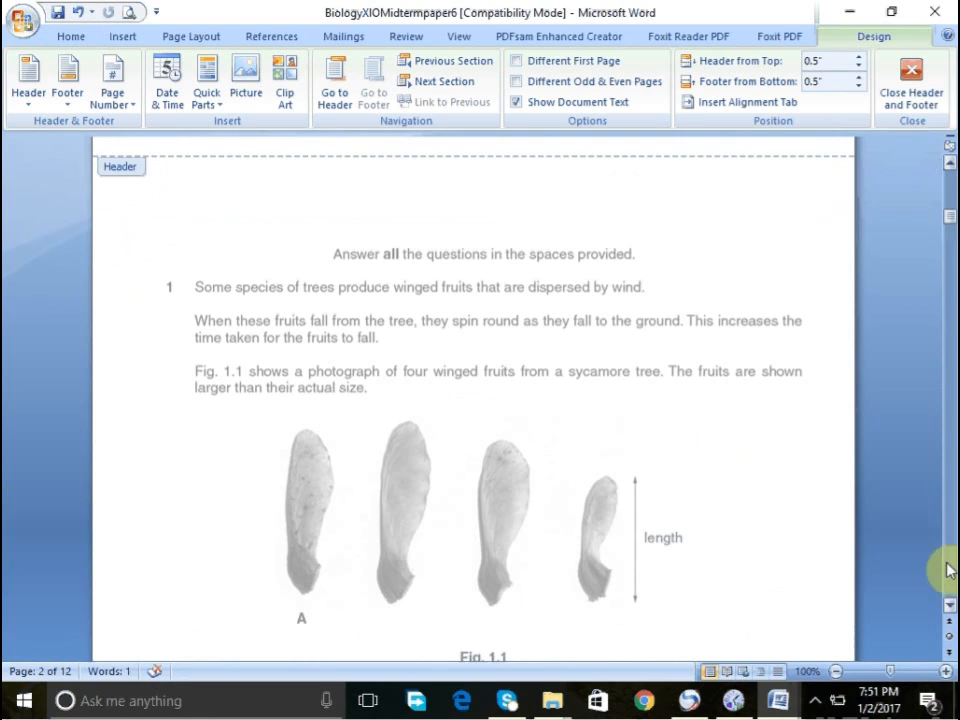
pyautogui.scroll(-17, 948, 585)
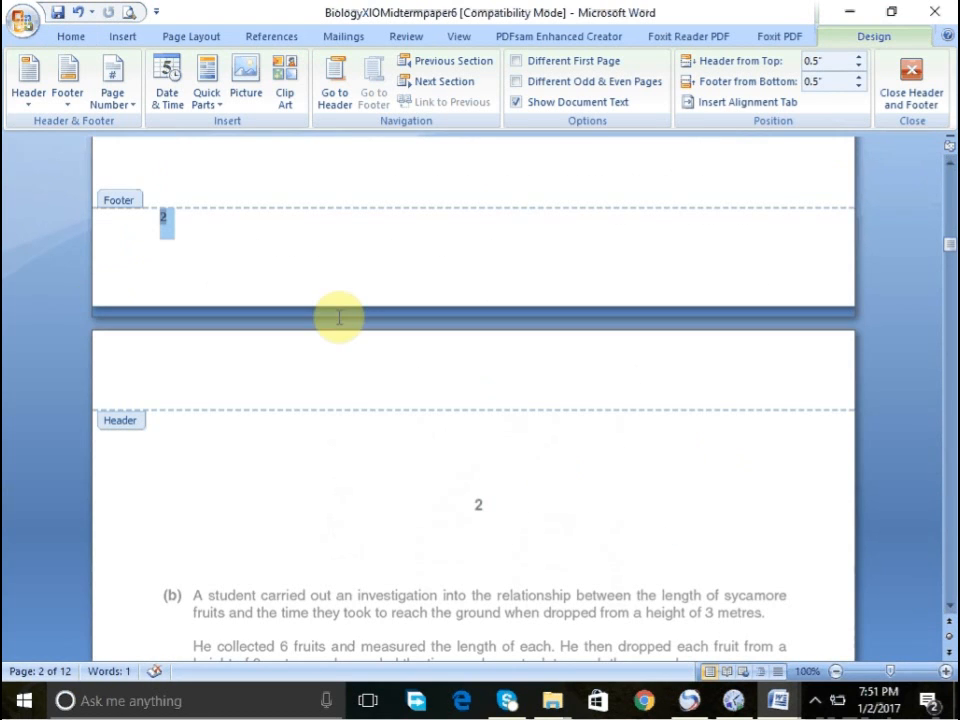
pyautogui.click(110, 97)
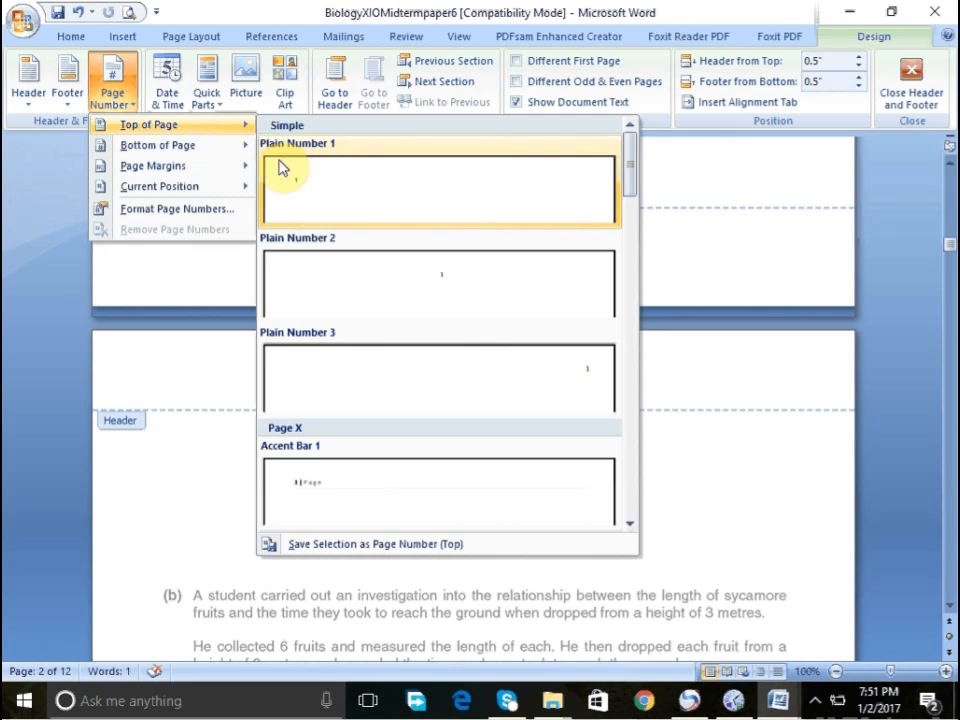
pyautogui.moveTo(232, 158)
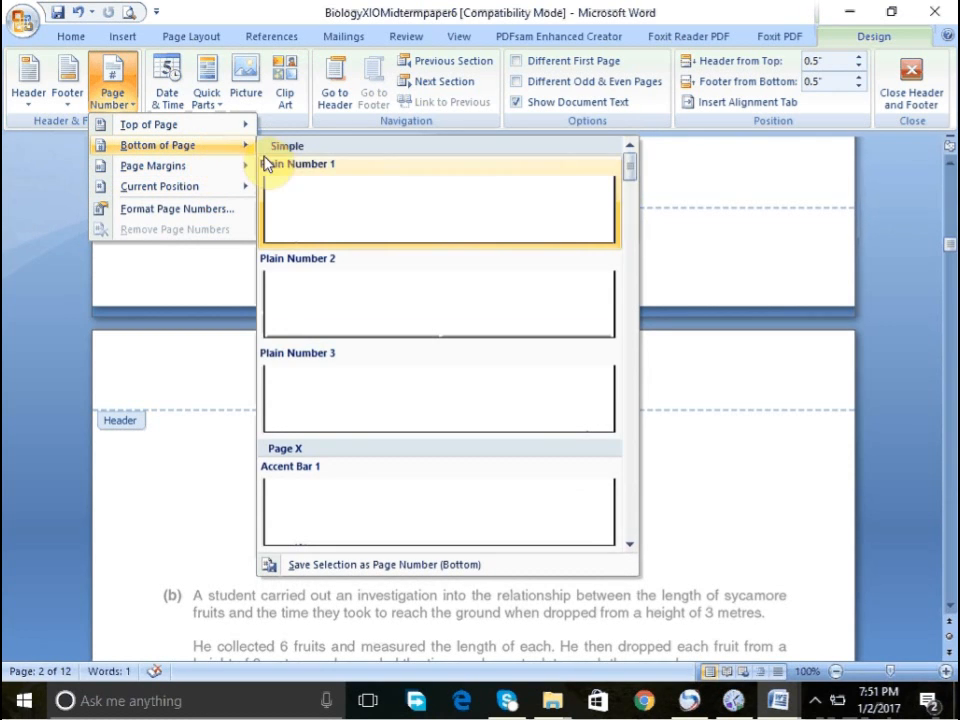
pyautogui.click(305, 183)
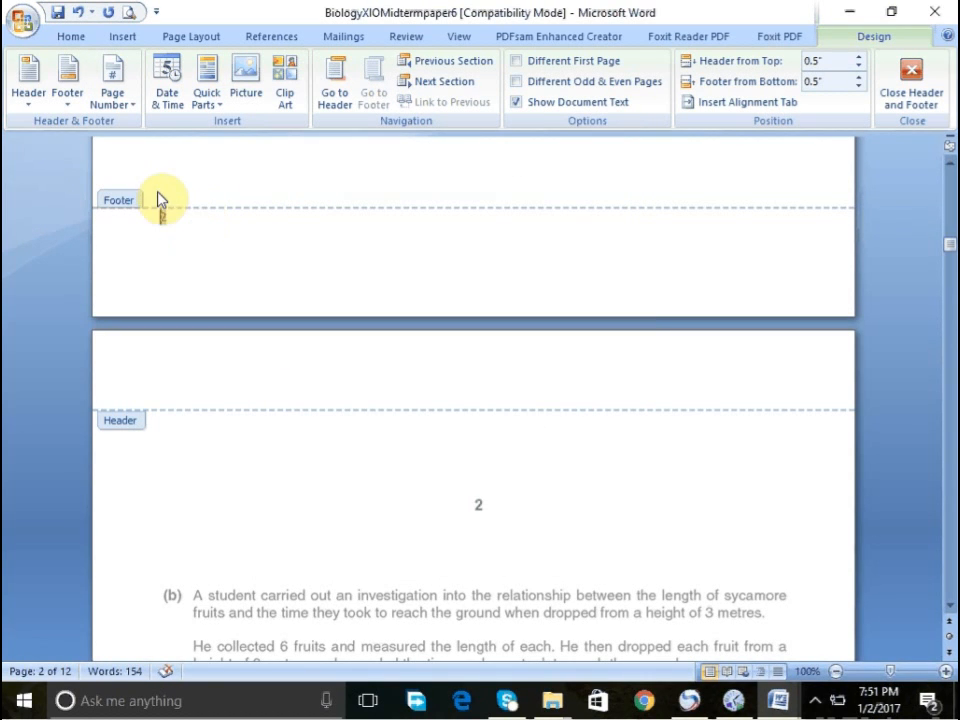
# - Set the footer page number's font size to 20 and return to the document body
pyautogui.click(72, 35)
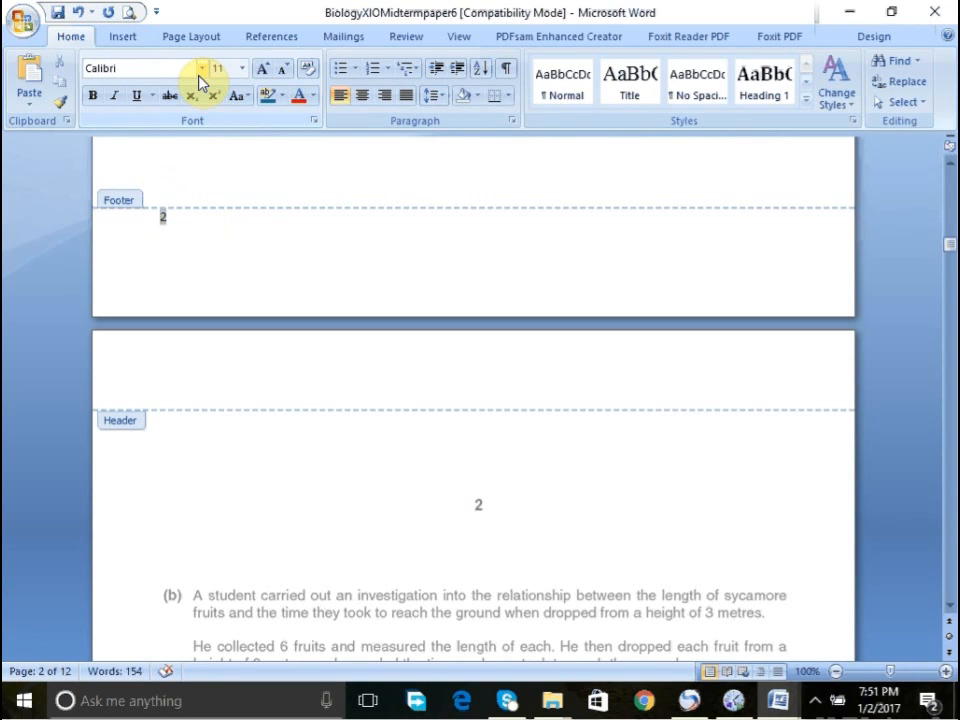
pyautogui.click(264, 69)
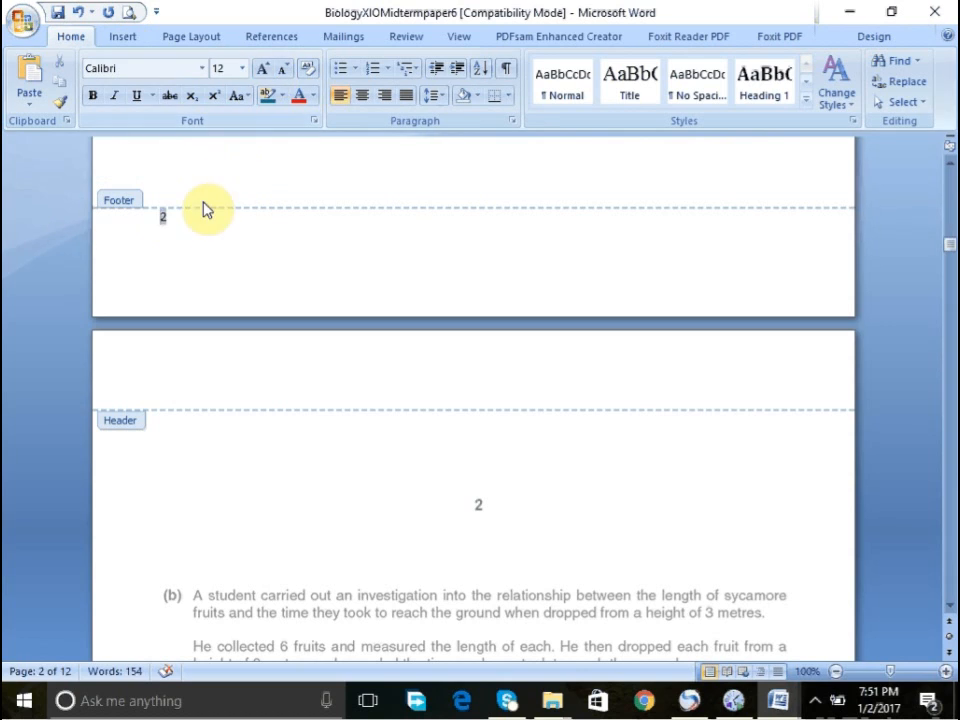
pyautogui.click(167, 219)
pyautogui.doubleClick(166, 220)
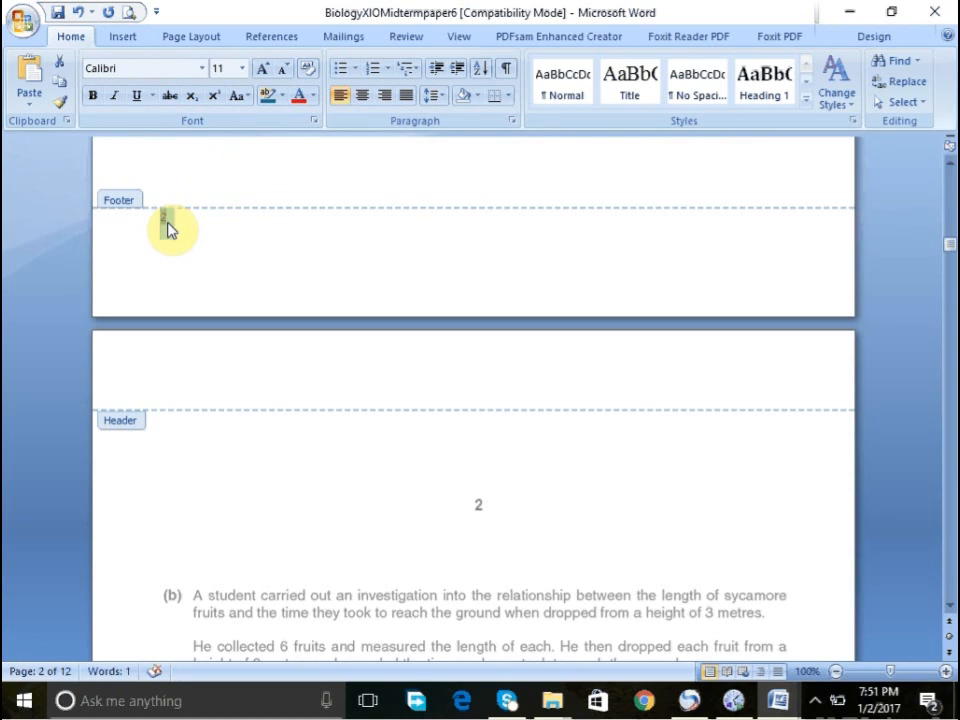
pyautogui.click(242, 68)
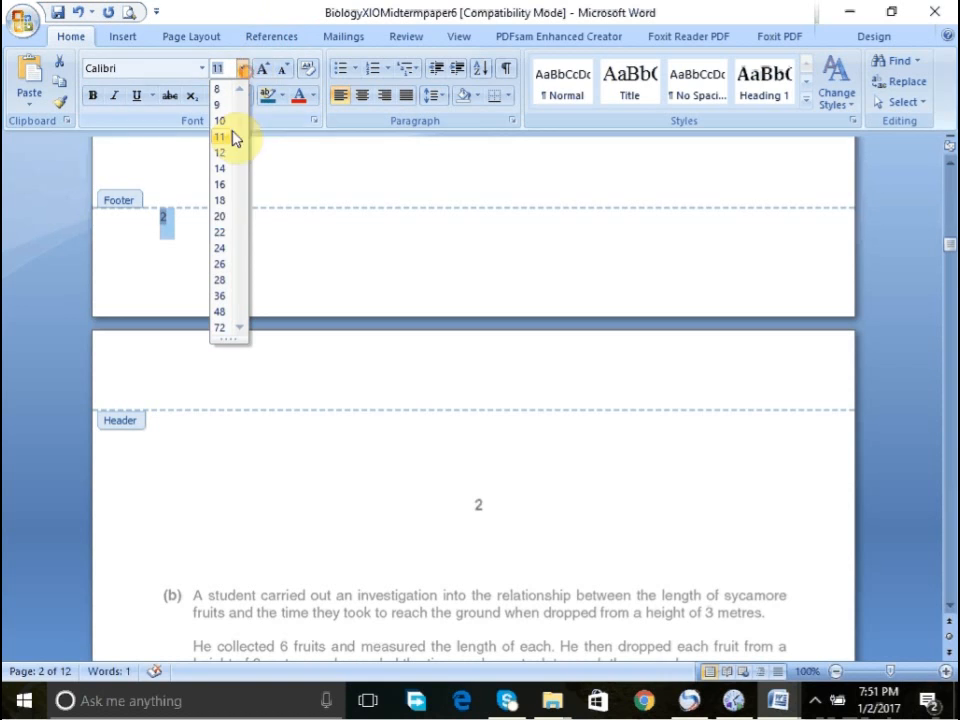
pyautogui.click(225, 221)
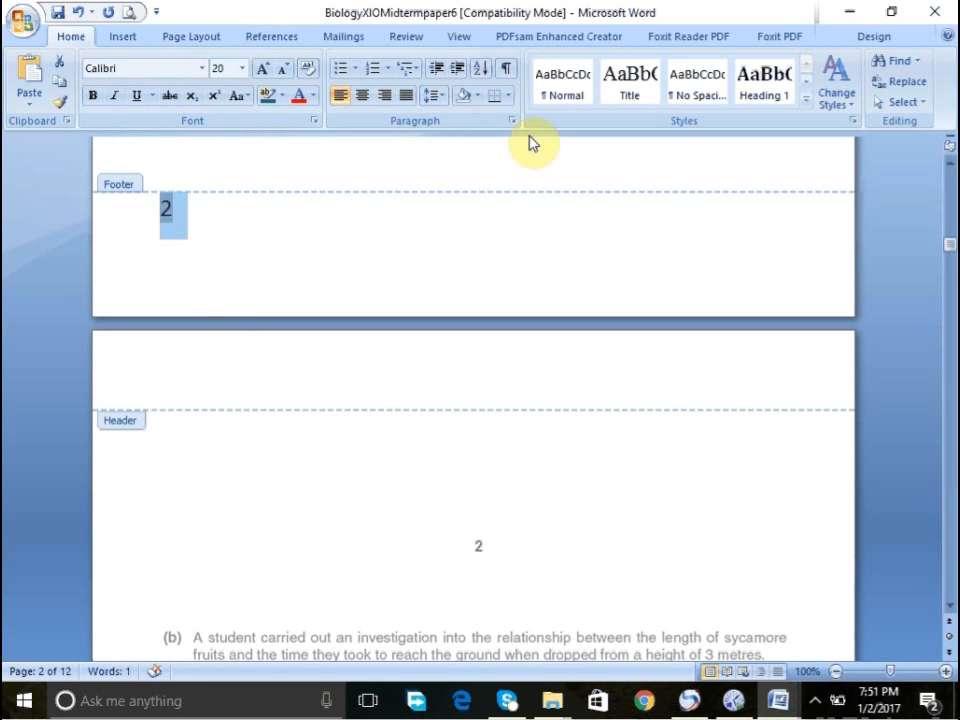
pyautogui.click(606, 240)
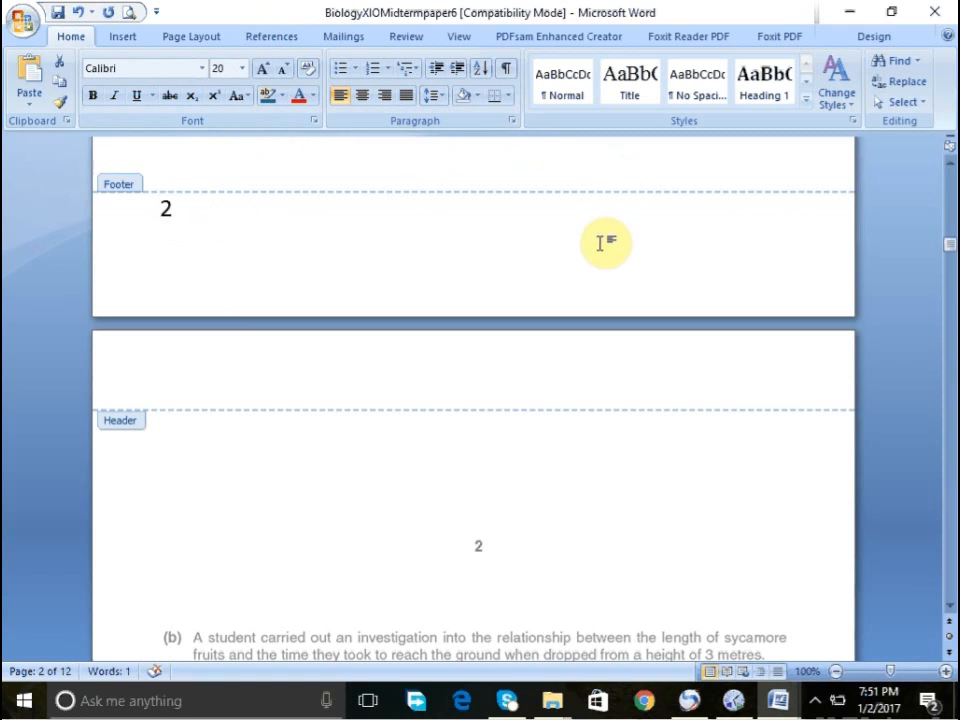
pyautogui.doubleClick(538, 178)
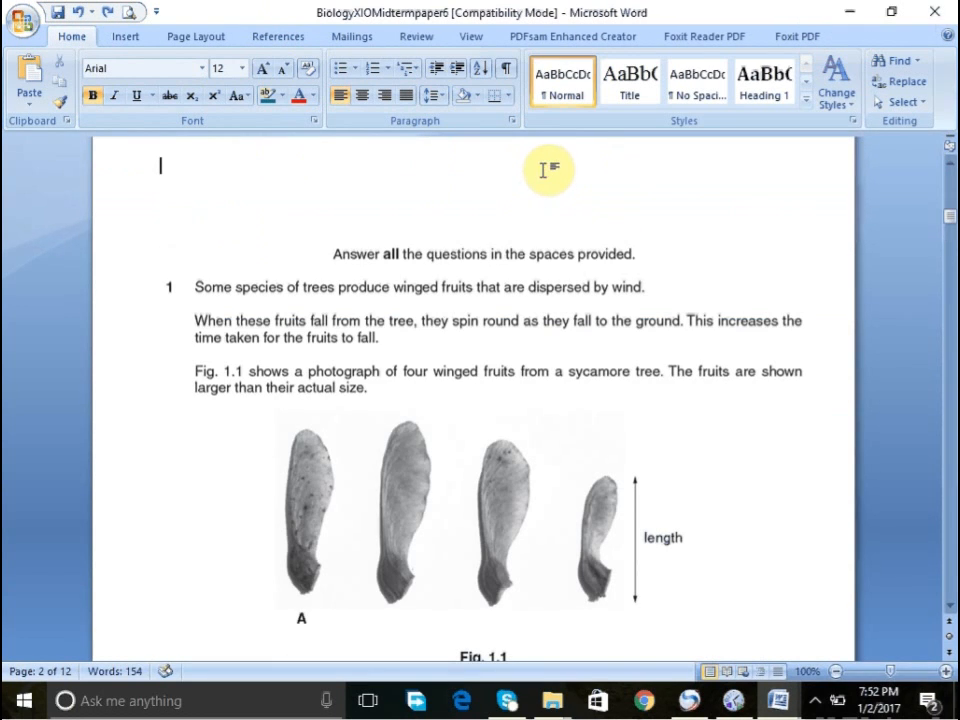
# - Scroll through the document's pages to check the page numbers in each footer
pyautogui.click(945, 200)
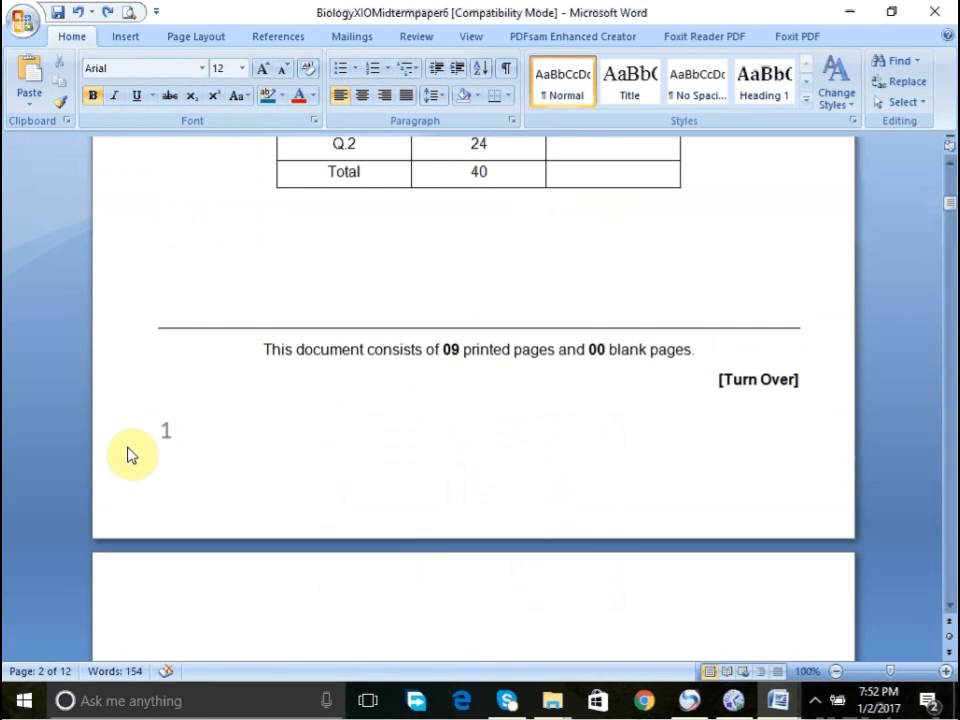
pyautogui.click(192, 439)
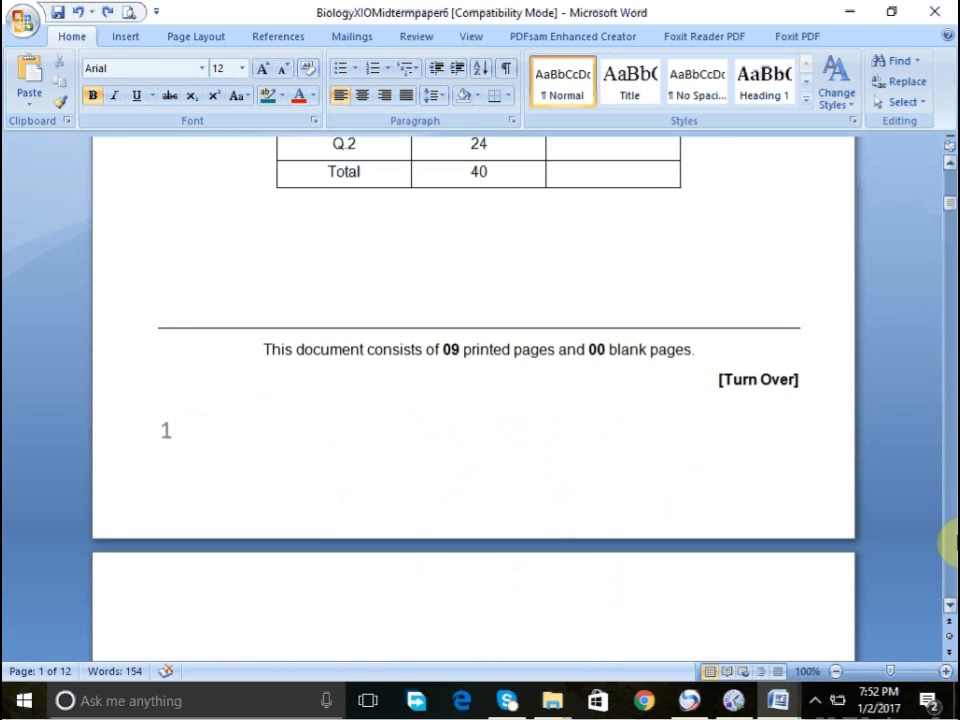
pyautogui.click(947, 598)
pyautogui.click(947, 598)
pyautogui.click(947, 598)
pyautogui.click(947, 598)
pyautogui.click(947, 598)
pyautogui.click(947, 598)
pyautogui.click(947, 598)
pyautogui.click(947, 598)
pyautogui.click(947, 598)
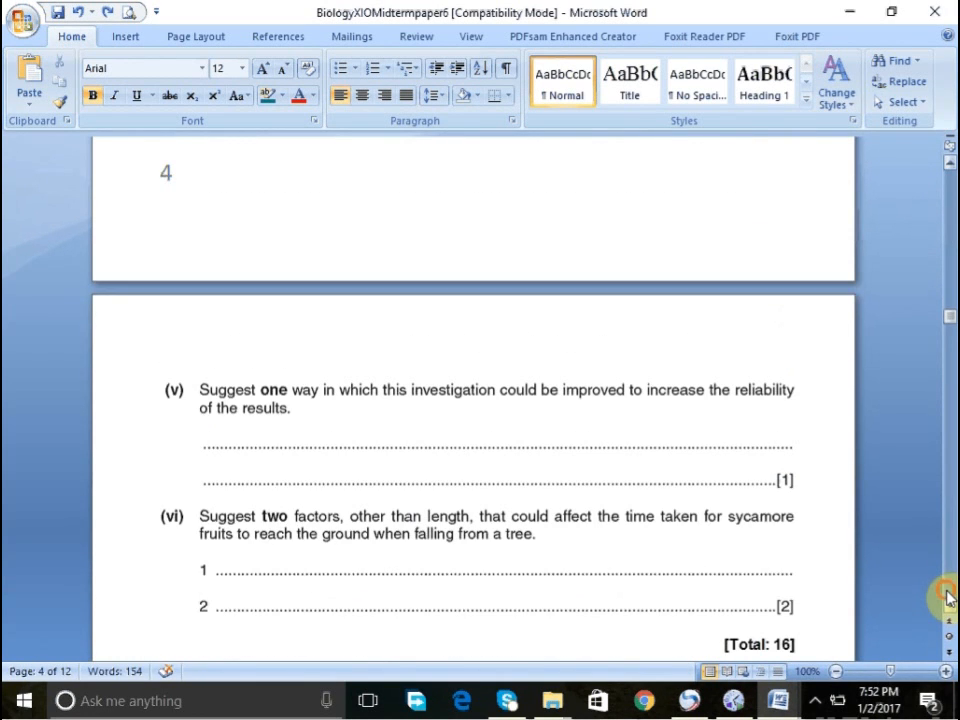
pyautogui.click(947, 598)
pyautogui.click(947, 598)
pyautogui.click(947, 598)
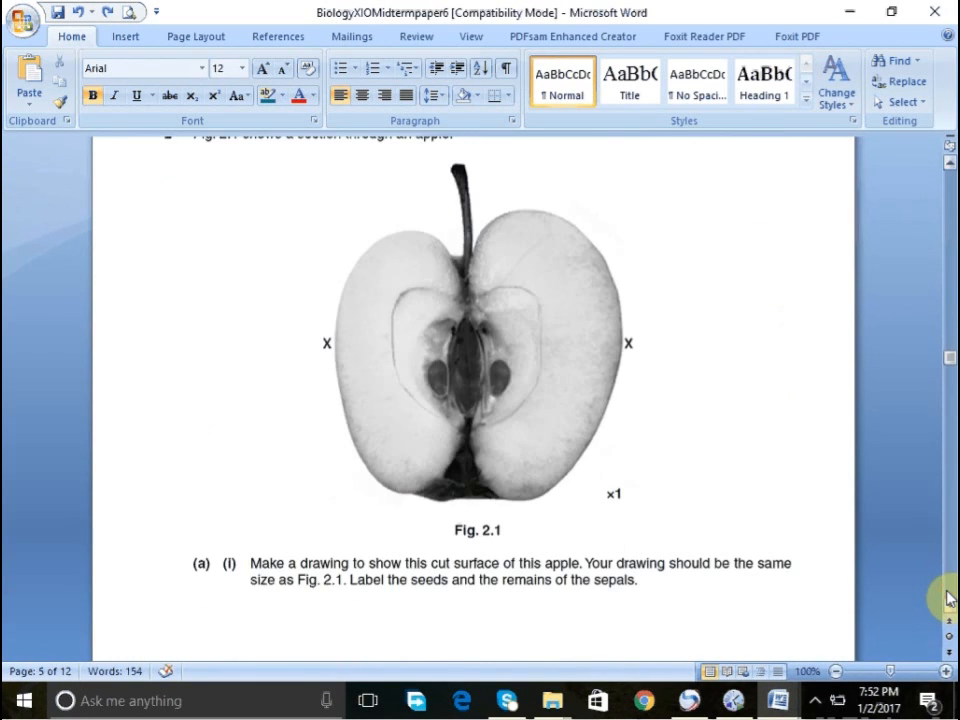
pyautogui.click(947, 598)
pyautogui.click(947, 598)
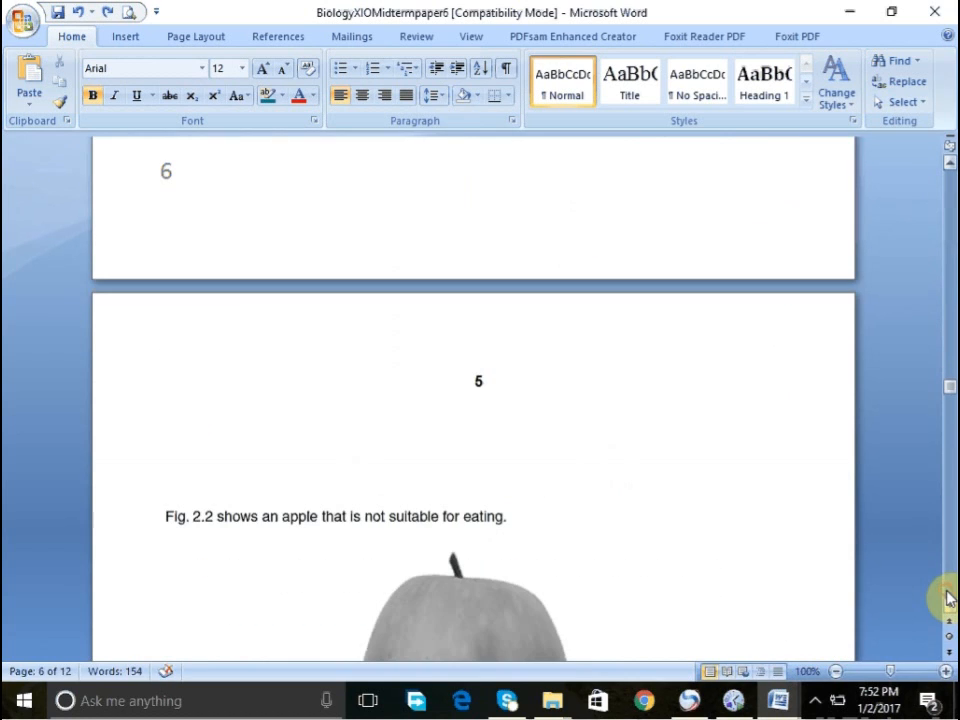
pyautogui.click(947, 212)
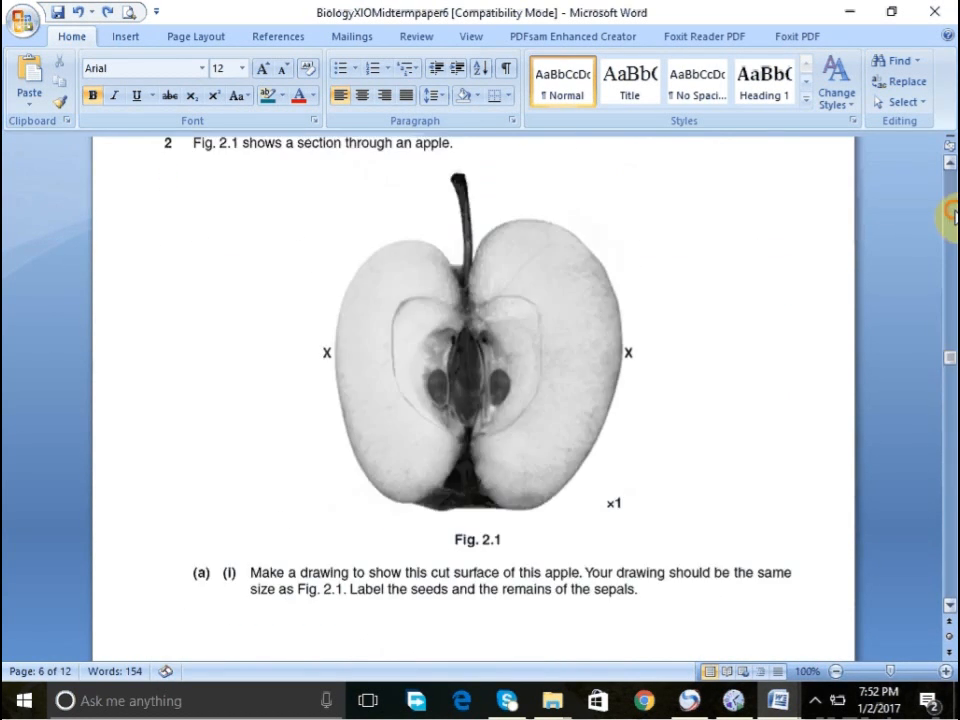
pyautogui.click(947, 190)
pyautogui.click(947, 188)
pyautogui.click(947, 188)
pyautogui.click(947, 188)
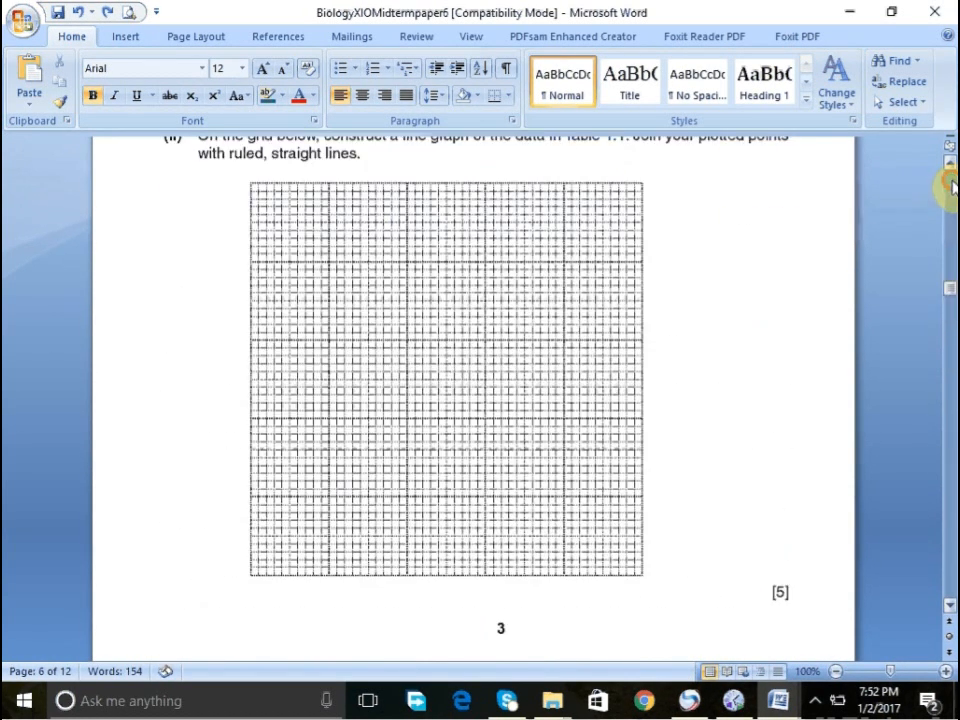
pyautogui.click(947, 188)
pyautogui.click(950, 188)
pyautogui.click(950, 188)
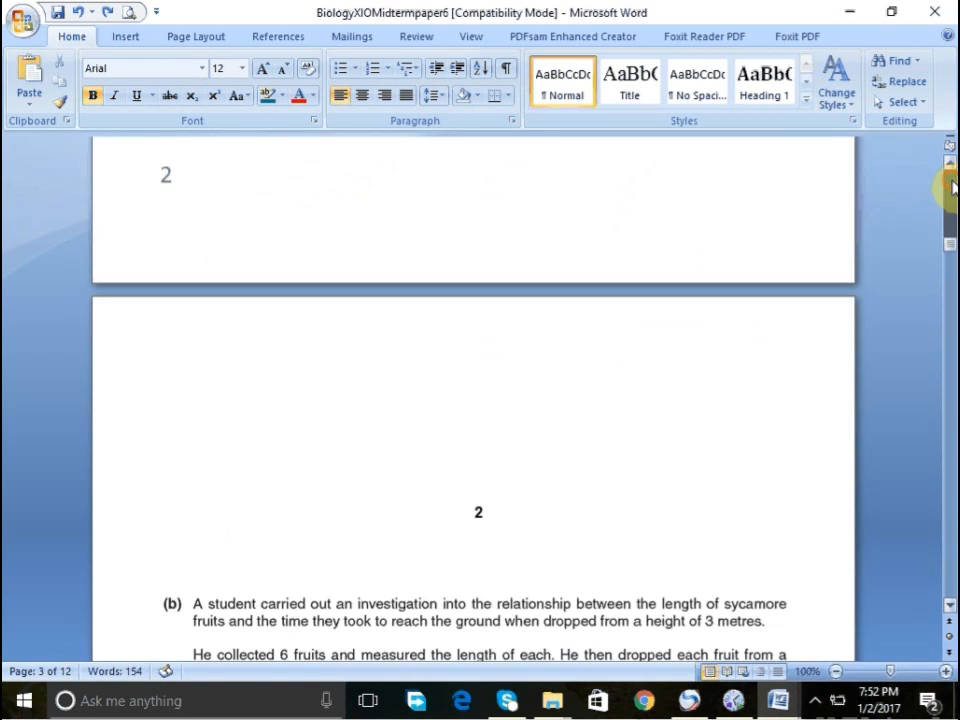
pyautogui.click(950, 188)
pyautogui.click(950, 188)
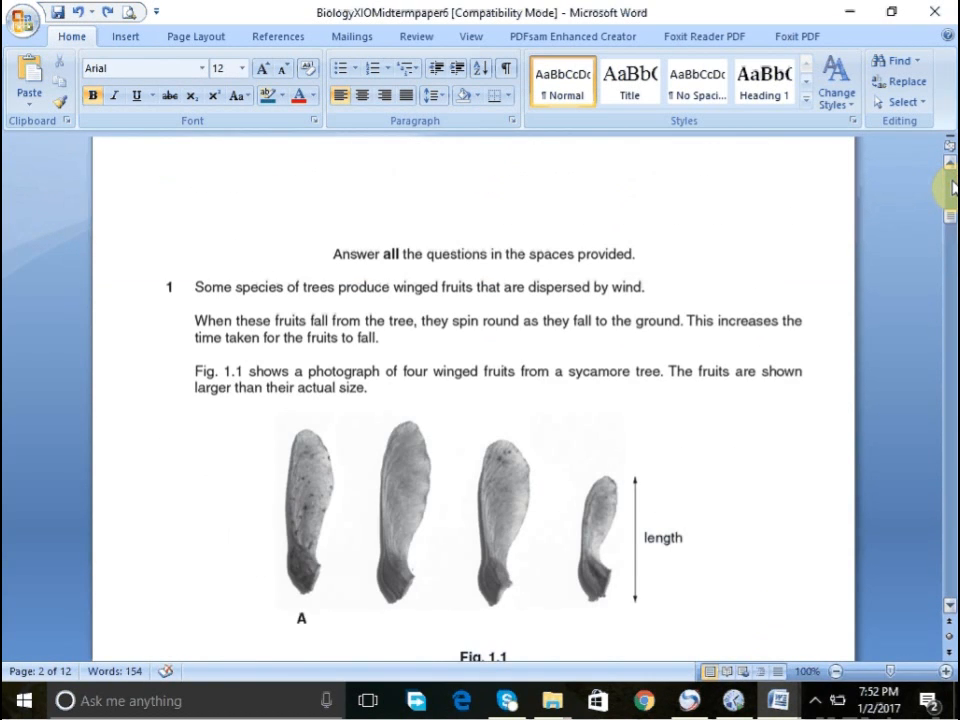
pyautogui.click(950, 188)
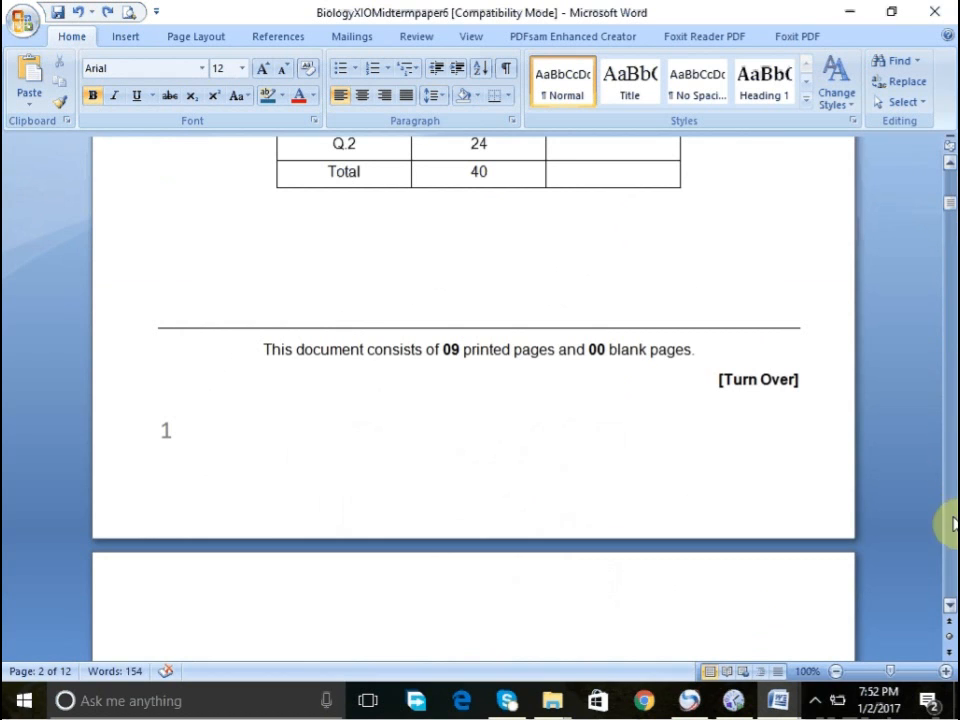
pyautogui.click(945, 579)
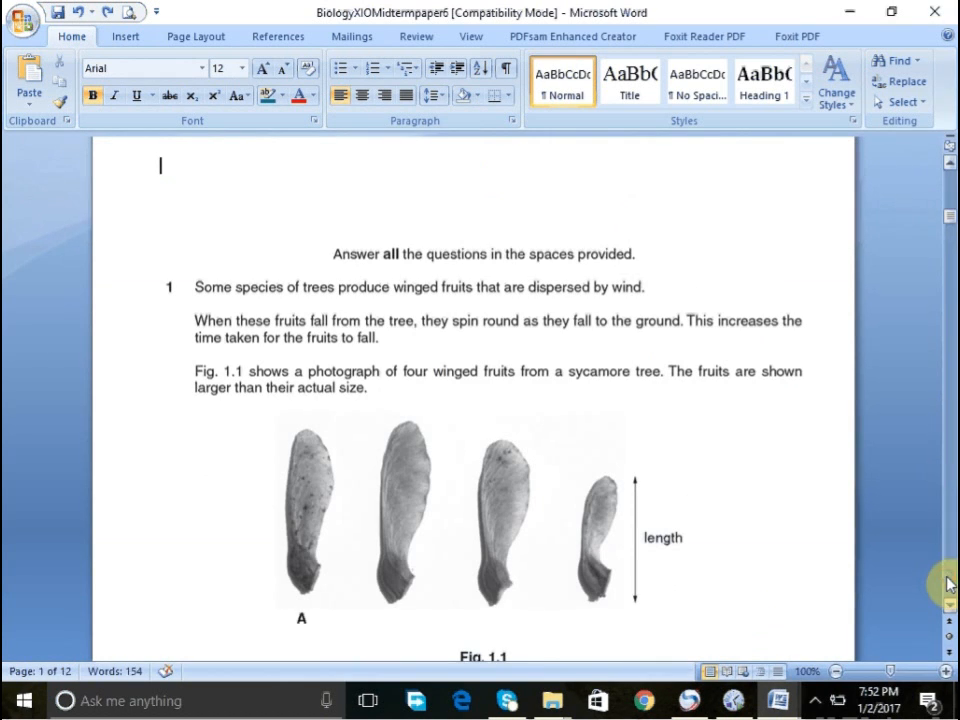
pyautogui.click(623, 434)
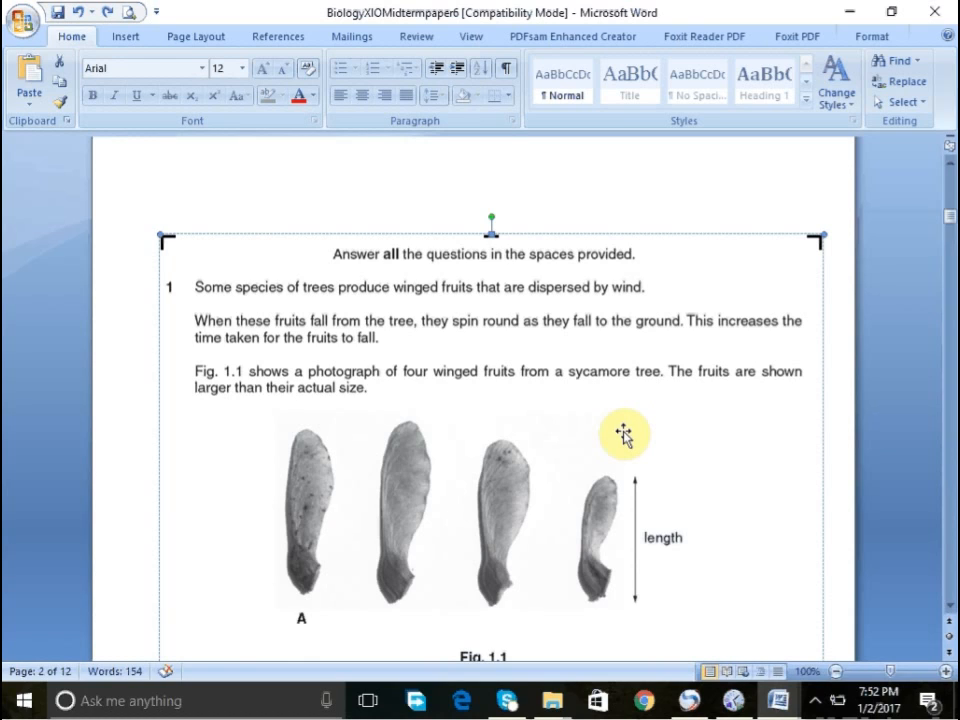
# - Switch to Adobe Acrobat Reader DC, decline the default-app prompt, and open 2210_s15_qp_21.pdf
pyautogui.click(846, 11)
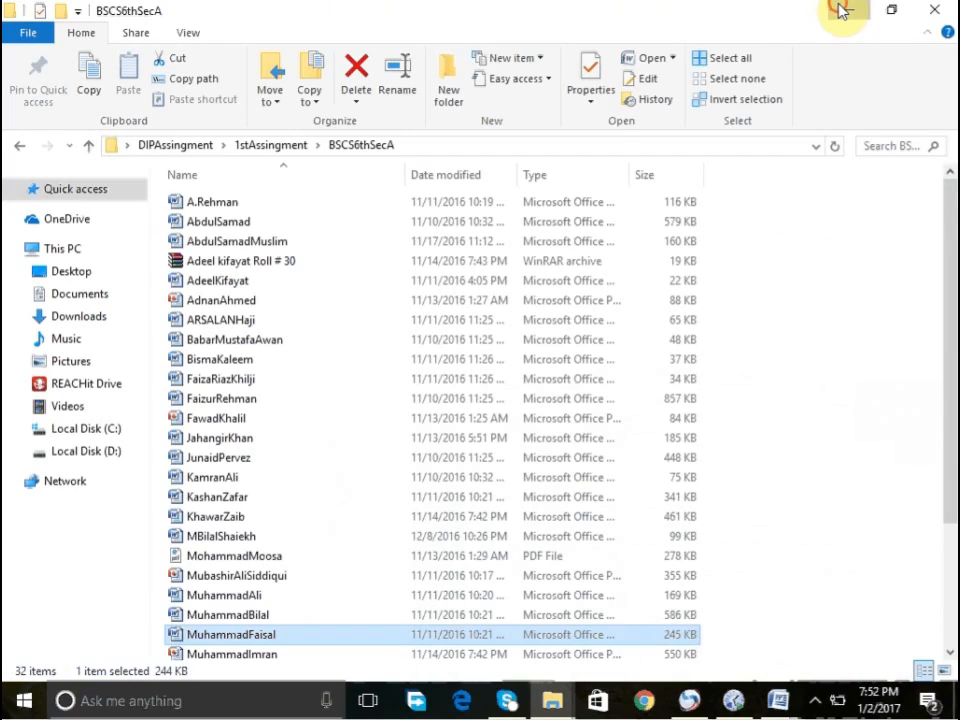
pyautogui.click(843, 11)
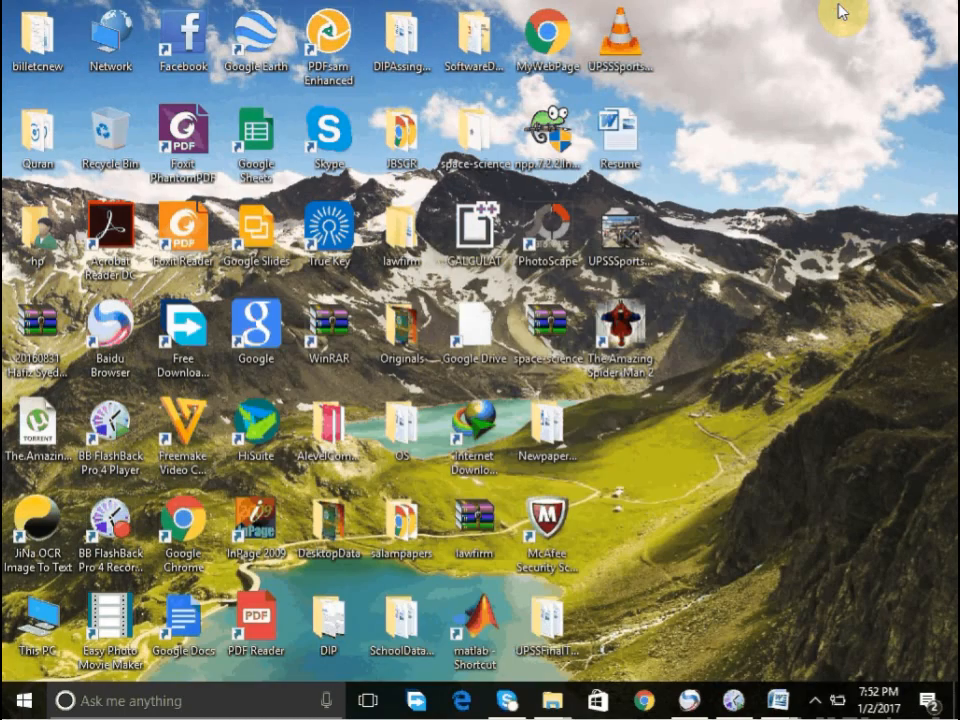
pyautogui.doubleClick(124, 235)
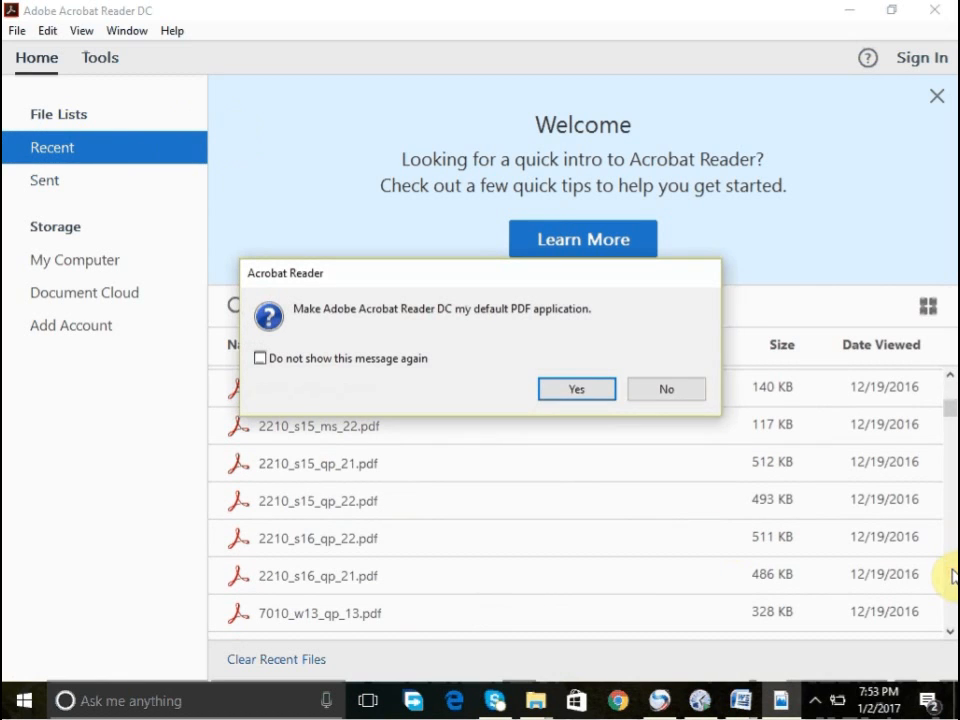
pyautogui.click(666, 389)
pyautogui.doubleClick(323, 468)
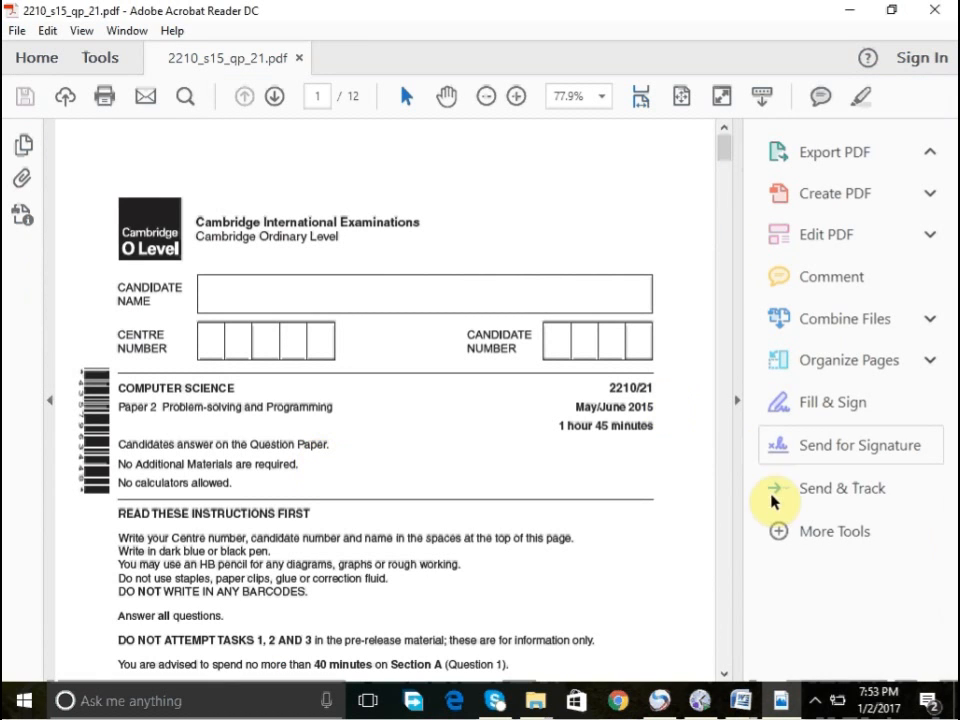
# - Use Take a Snapshot to copy question (iii) from page 3 of the PDF exam paper and dismiss the confirmation
pyautogui.click(736, 480)
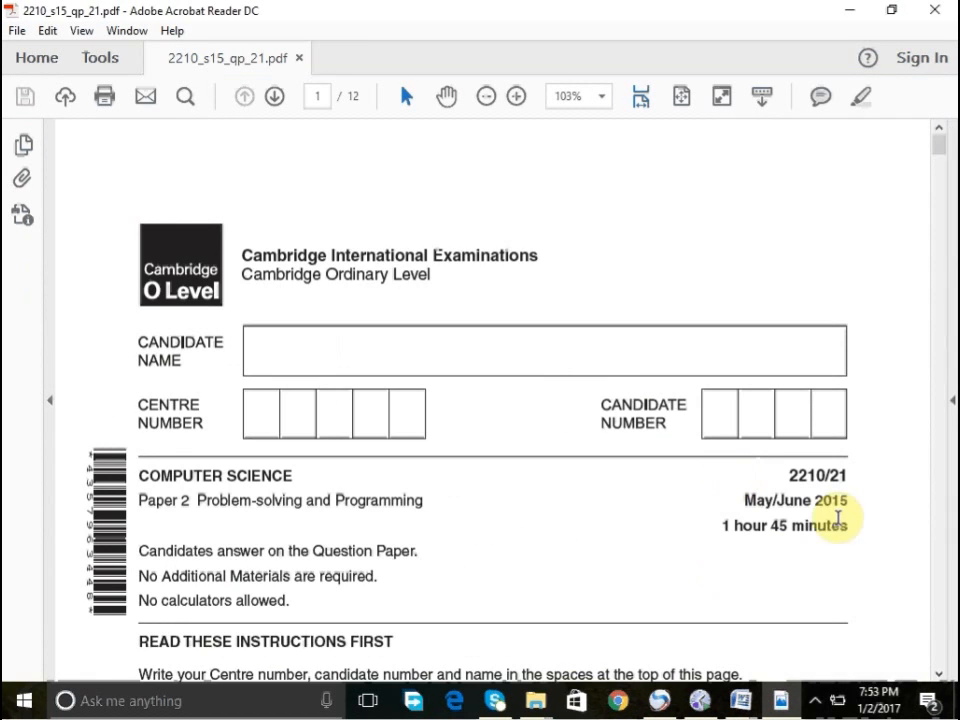
pyautogui.click(938, 612)
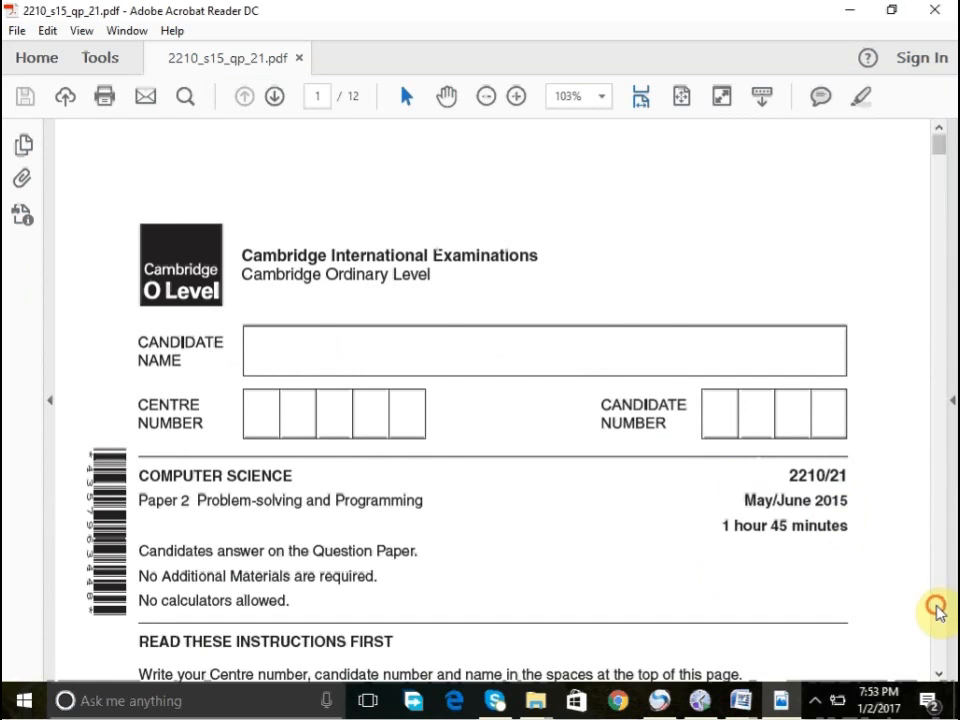
pyautogui.click(938, 610)
pyautogui.click(938, 612)
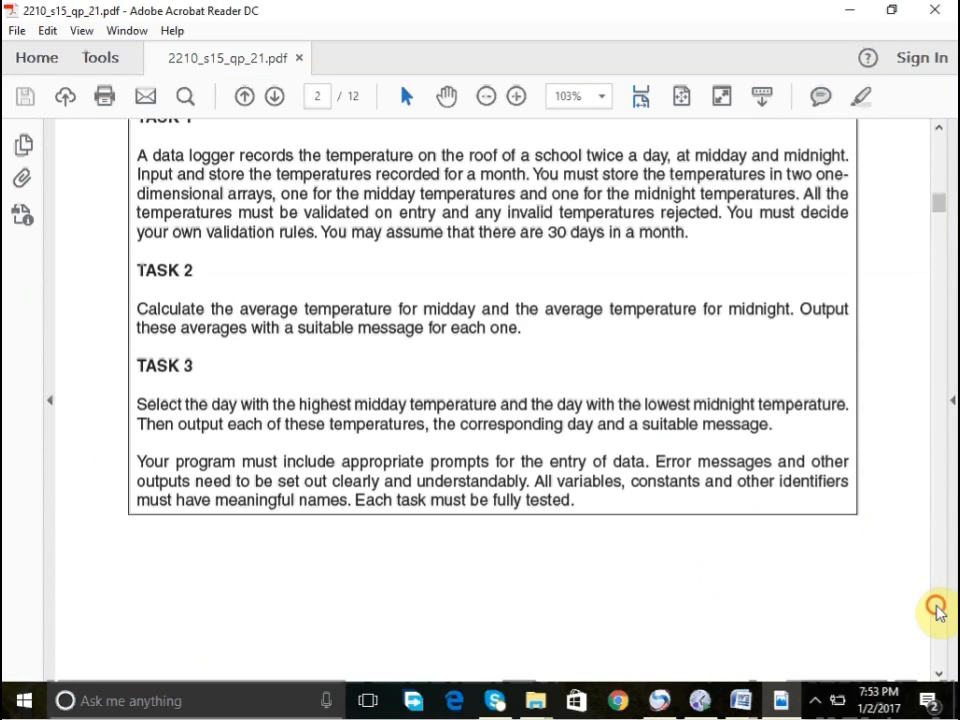
pyautogui.click(938, 612)
pyautogui.click(938, 612)
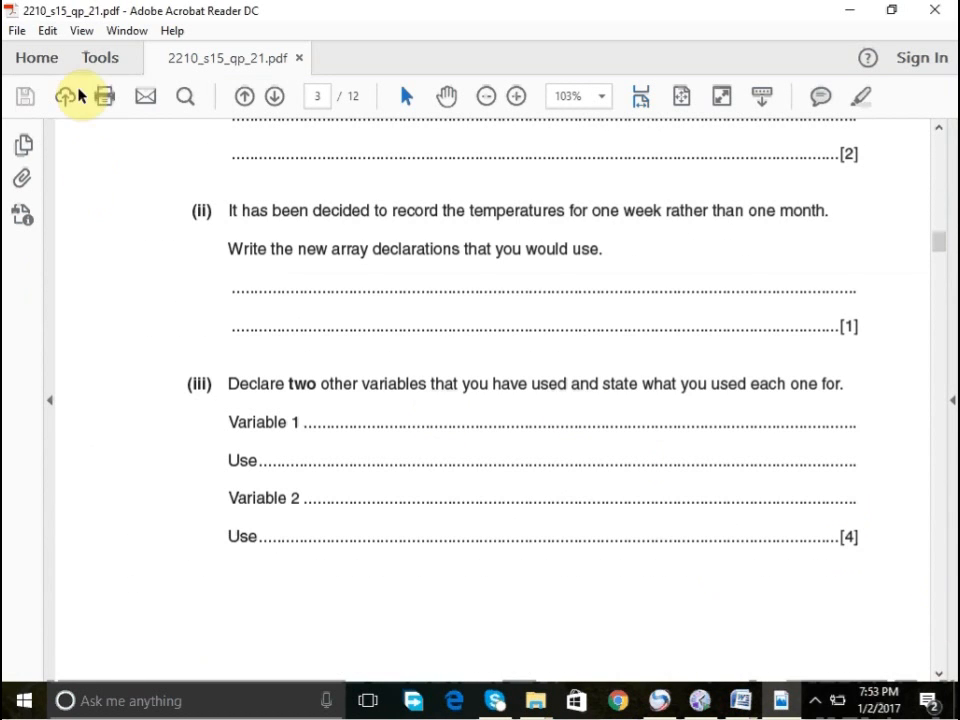
pyautogui.click(45, 31)
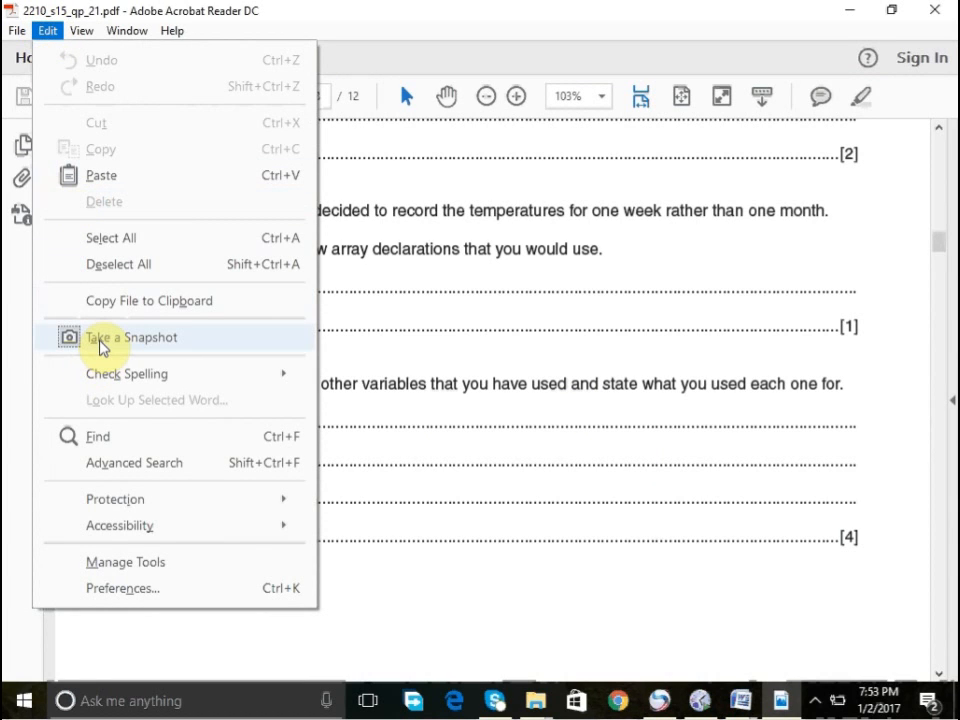
pyautogui.click(100, 342)
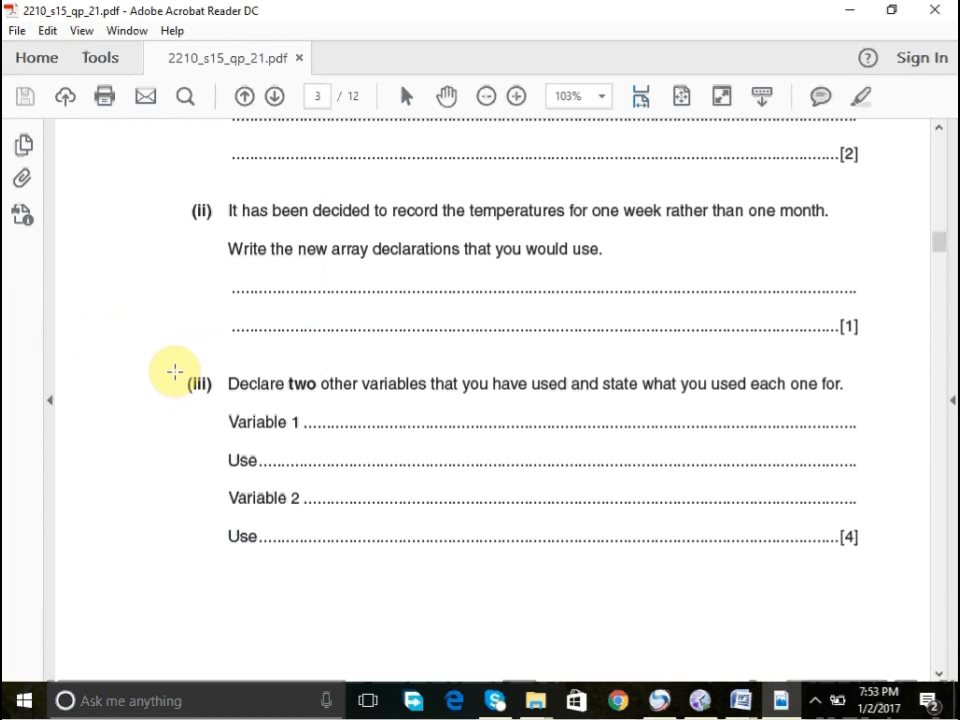
pyautogui.moveTo(175, 372); pyautogui.dragTo(867, 564)
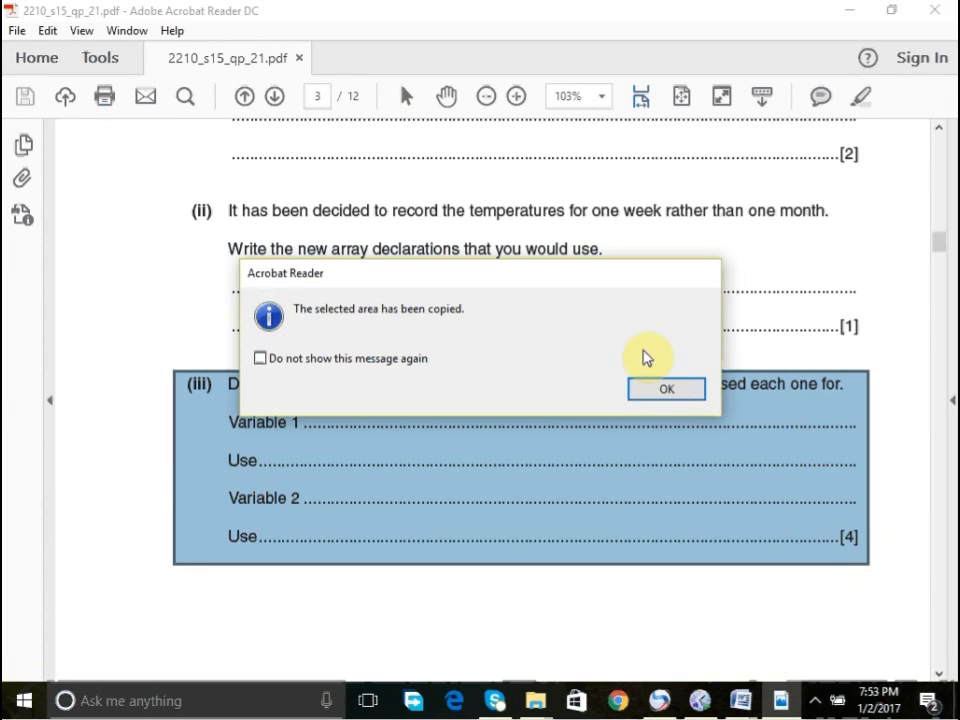
pyautogui.click(645, 392)
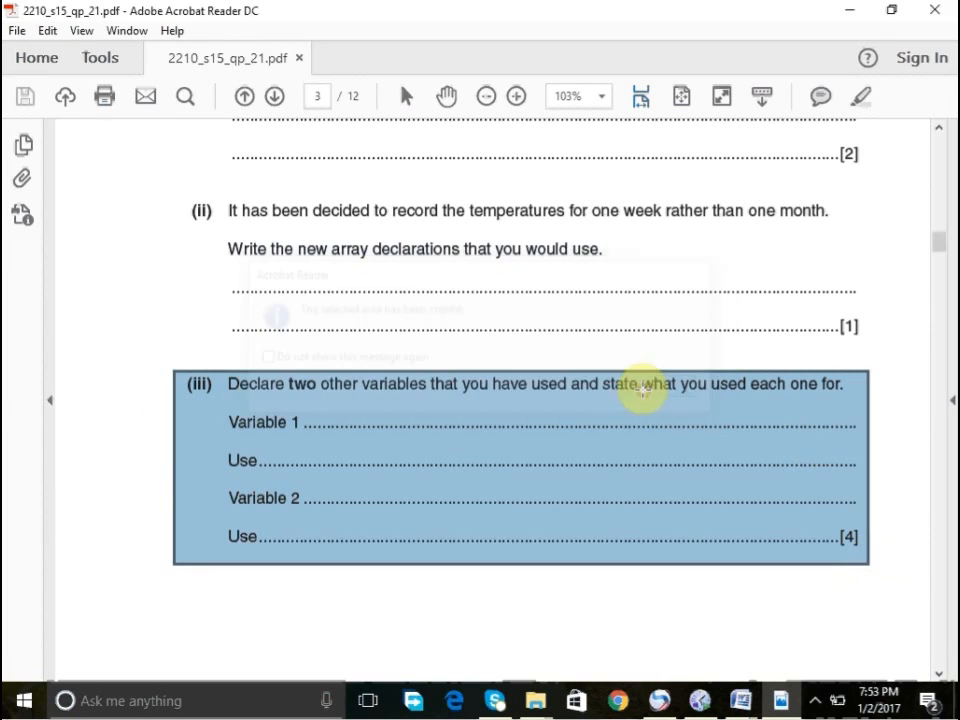
# - Switch to the Biology Word document and paste the snapshot at the top of page 2
pyautogui.click(740, 700)
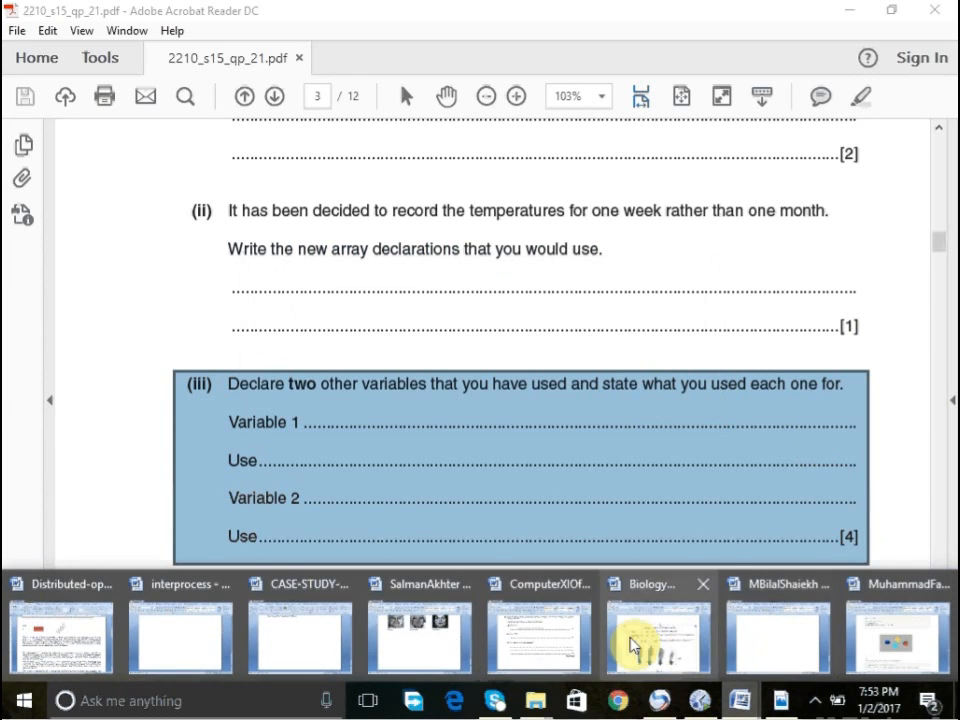
pyautogui.click(632, 645)
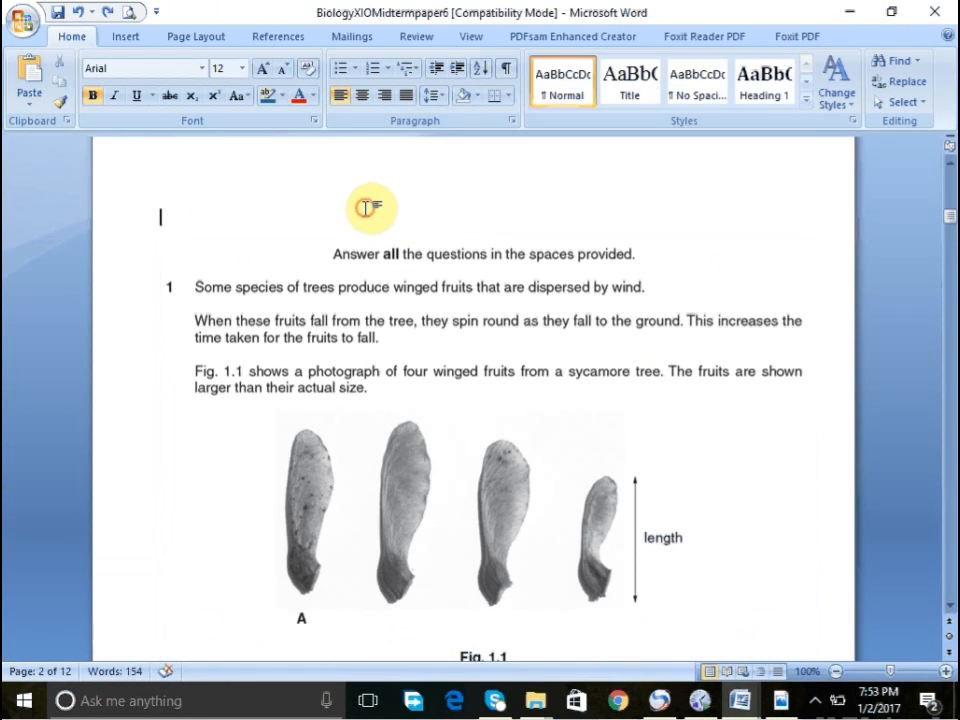
pyautogui.hotkey('ctrl', 'v')
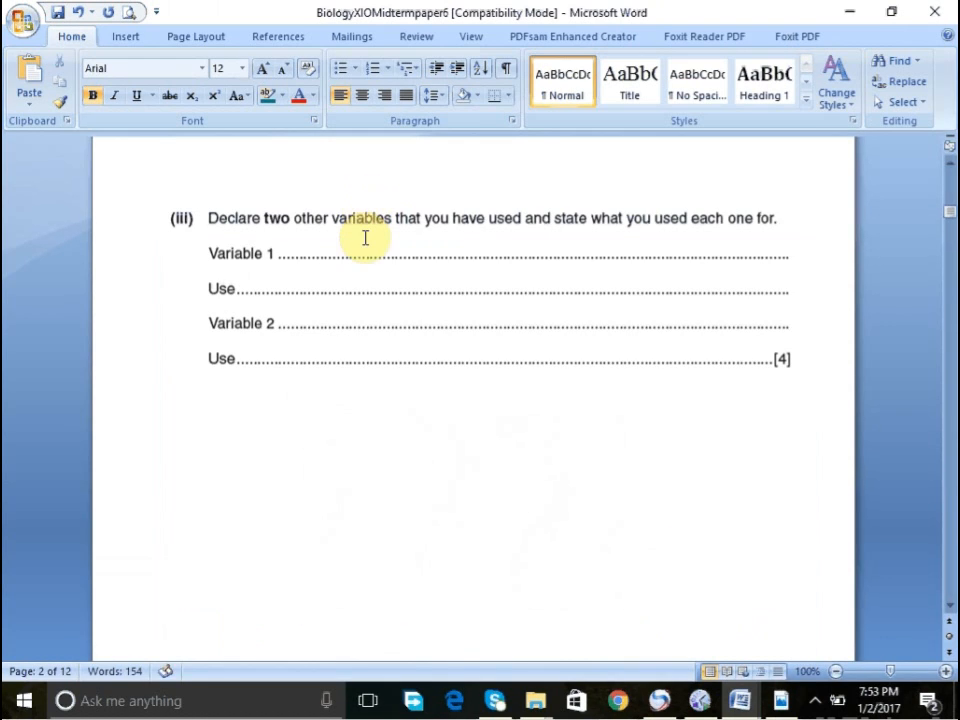
pyautogui.click(365, 240)
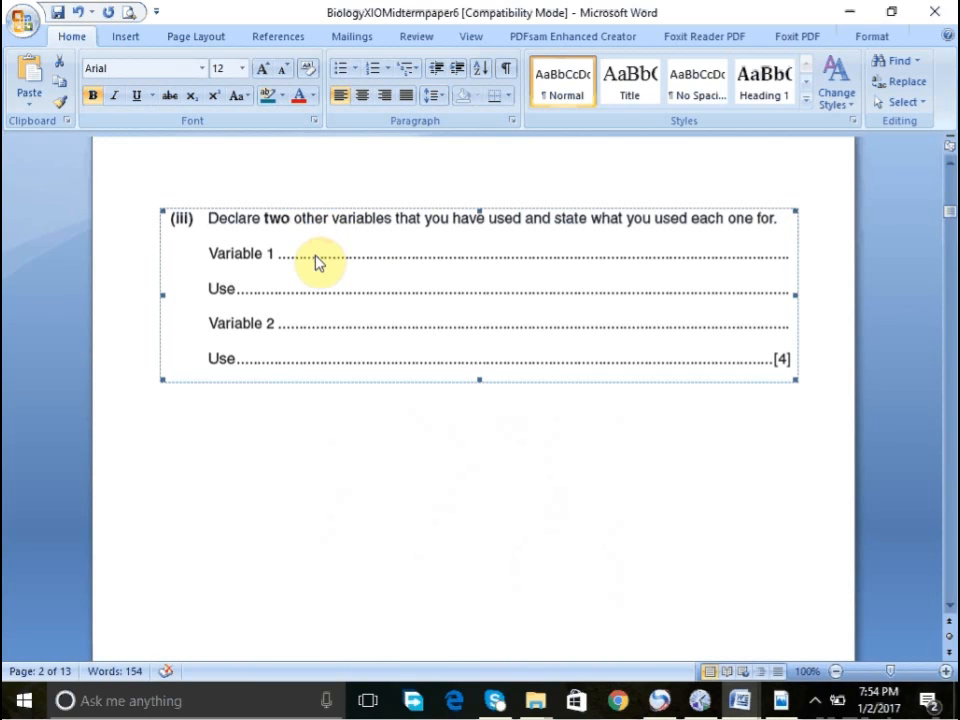
# - Inspect the pasted snapshot and scroll through the surrounding pages of the document
pyautogui.click(381, 193)
pyautogui.click(380, 228)
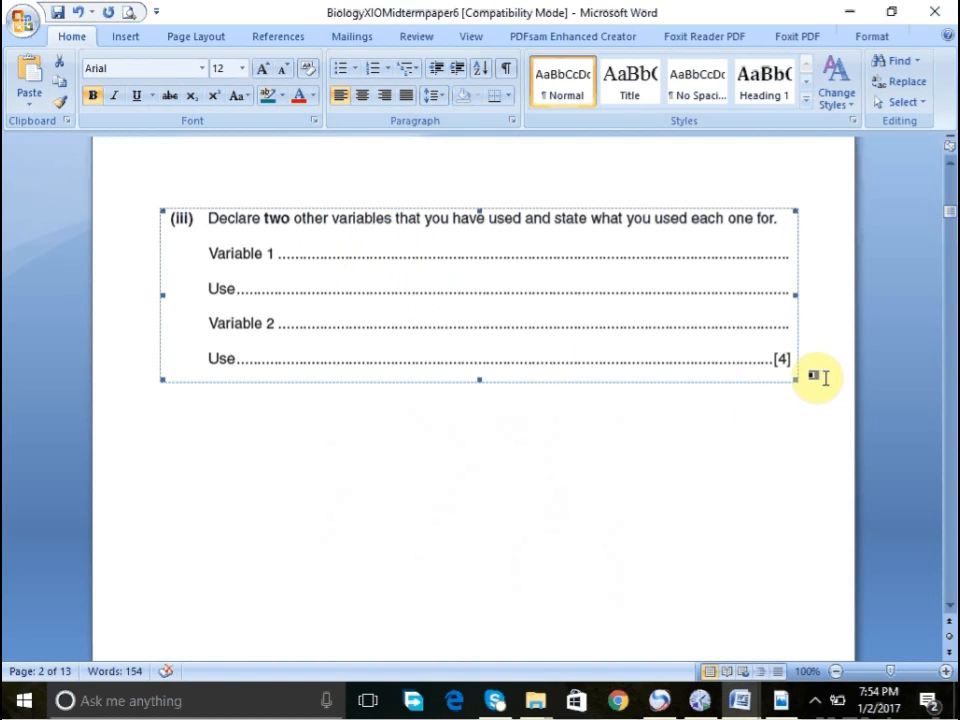
pyautogui.click(818, 377)
pyautogui.click(708, 321)
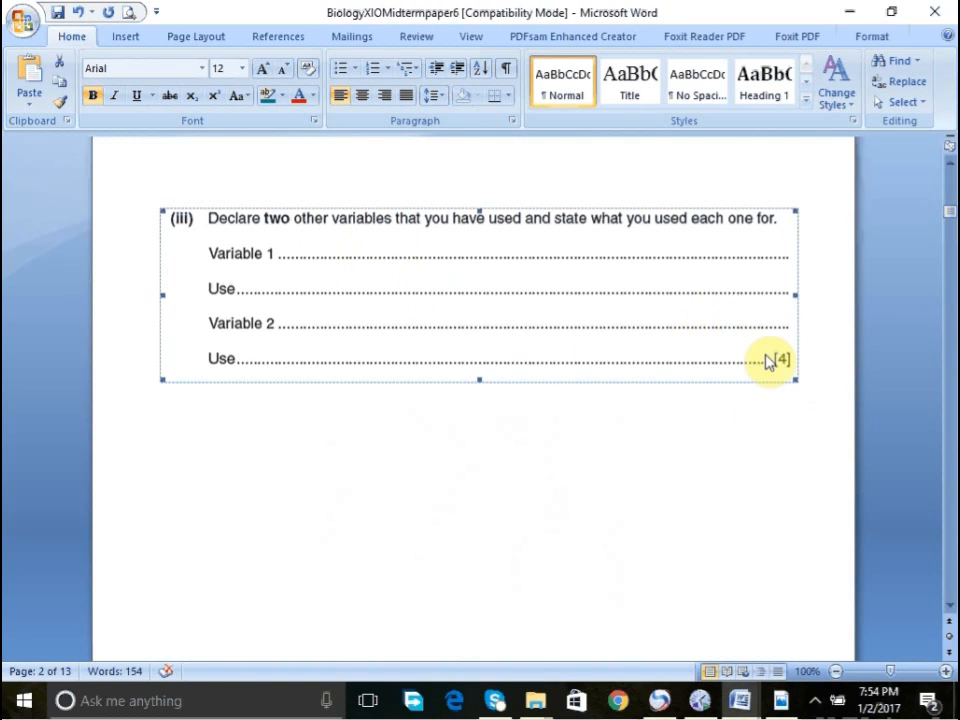
pyautogui.click(805, 385)
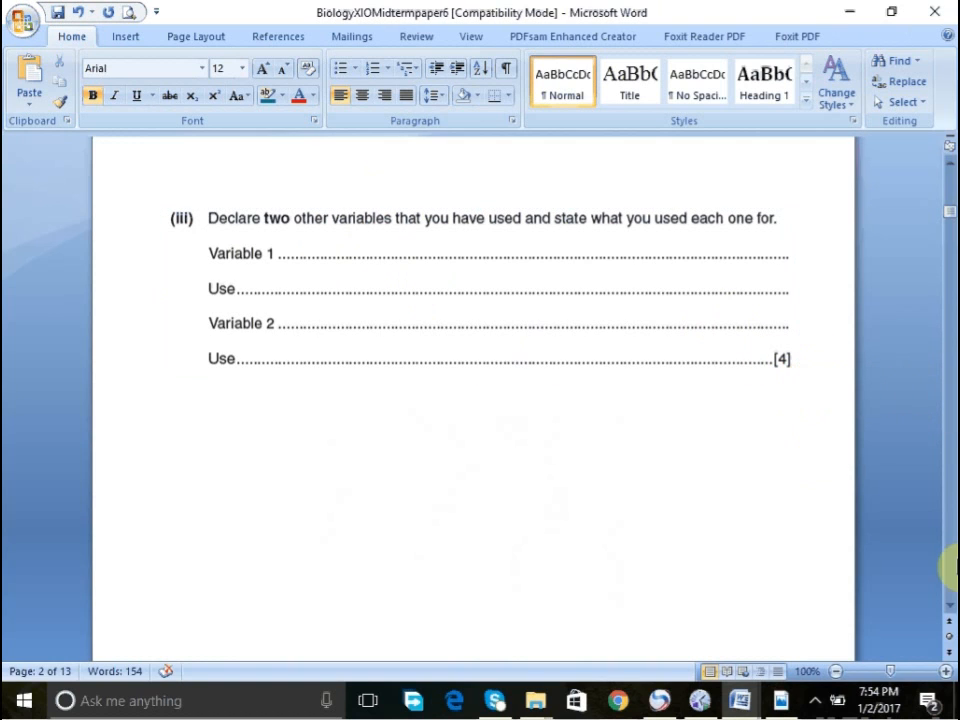
pyautogui.scroll(-10, 948, 570)
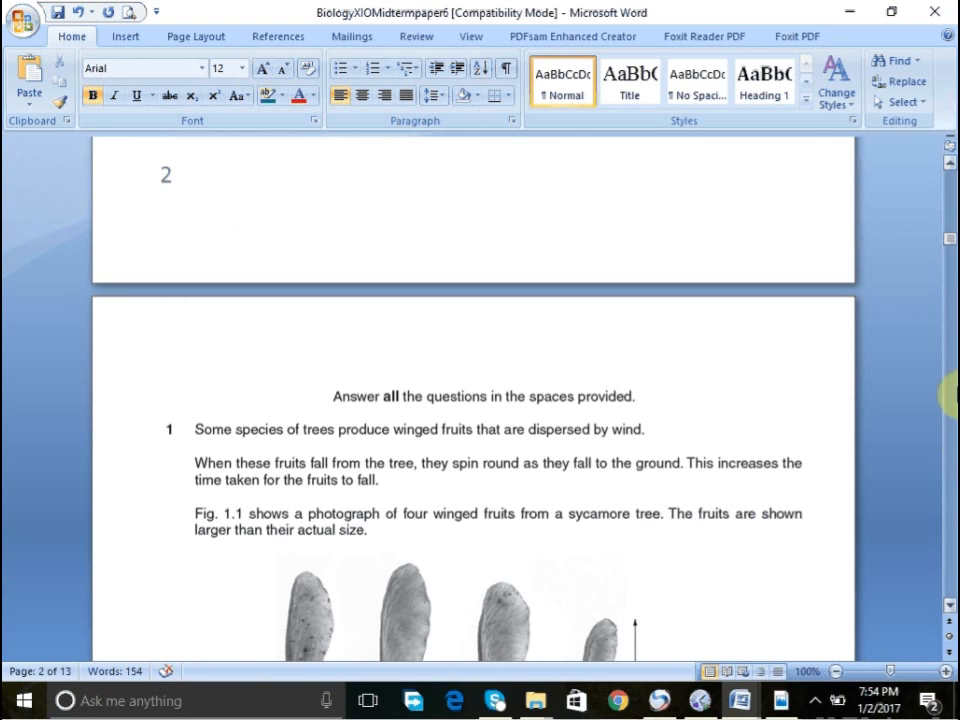
pyautogui.click(953, 203)
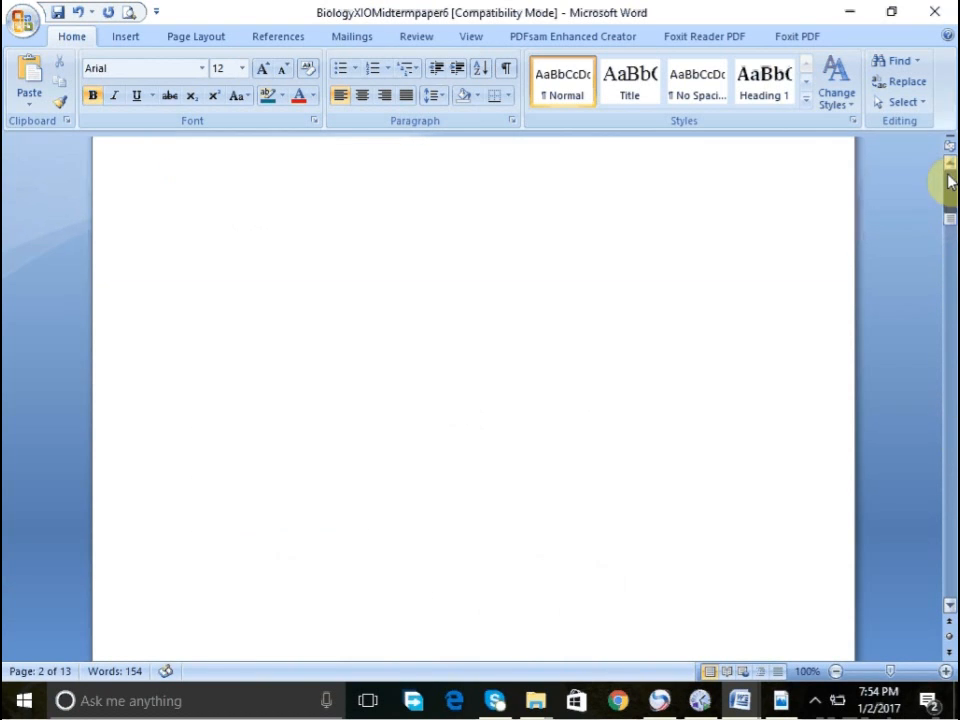
pyautogui.click(946, 178)
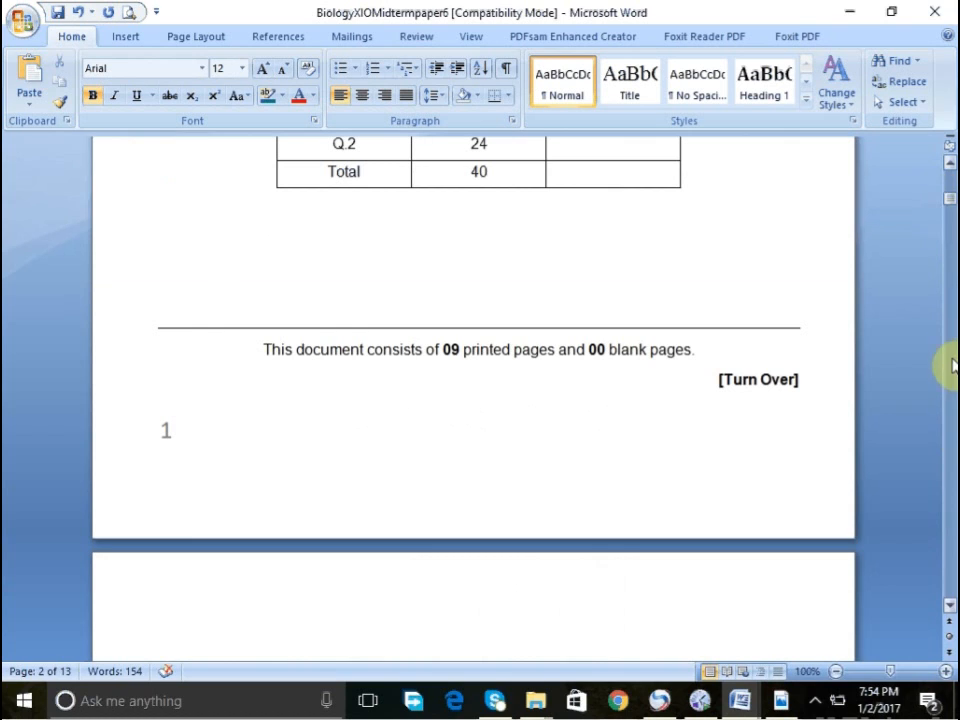
pyautogui.click(949, 576)
pyautogui.click(689, 318)
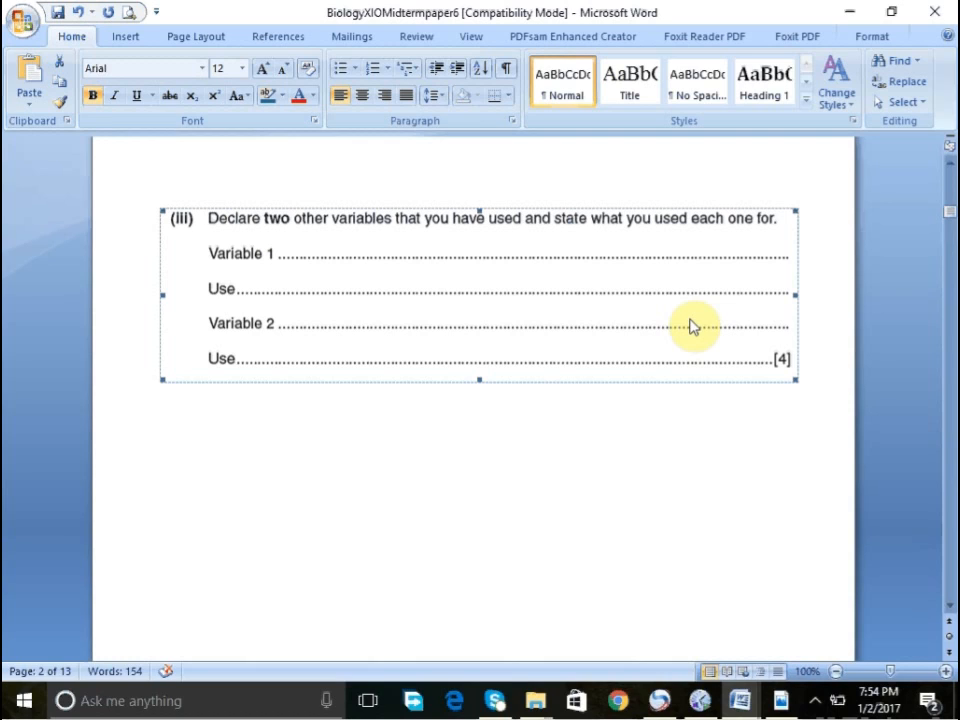
pyautogui.click(814, 700)
pyautogui.rightClick(797, 630)
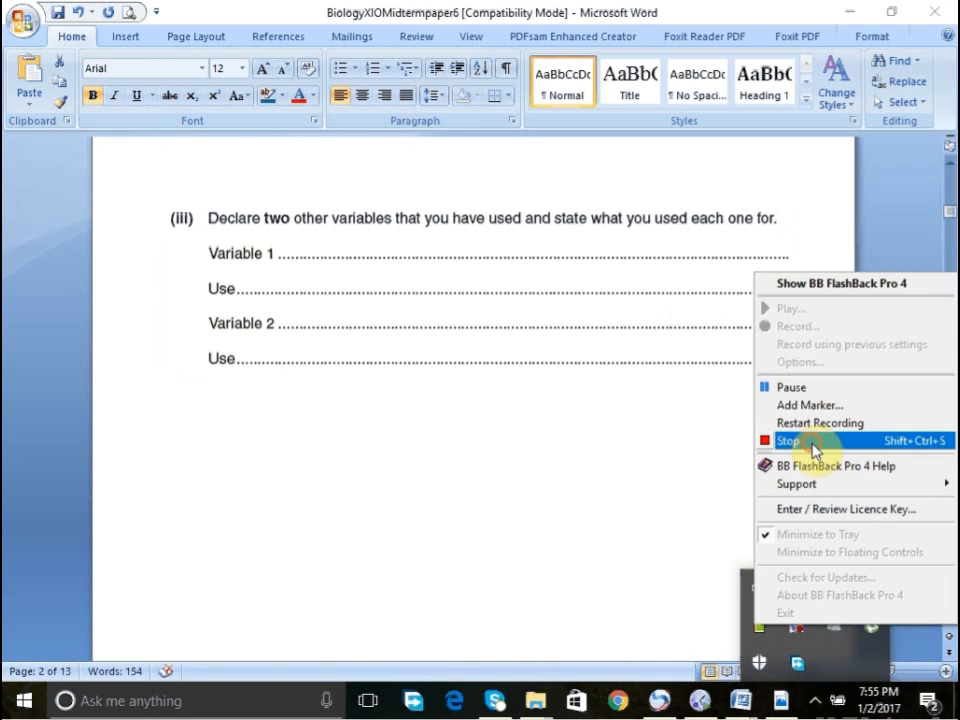
pyautogui.click(813, 448)
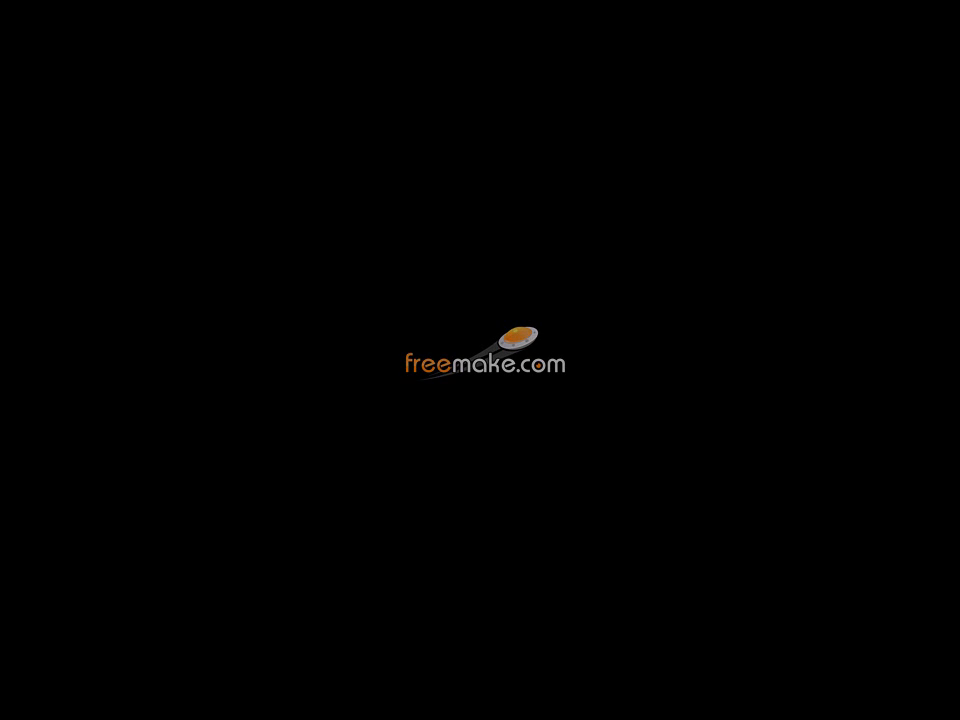